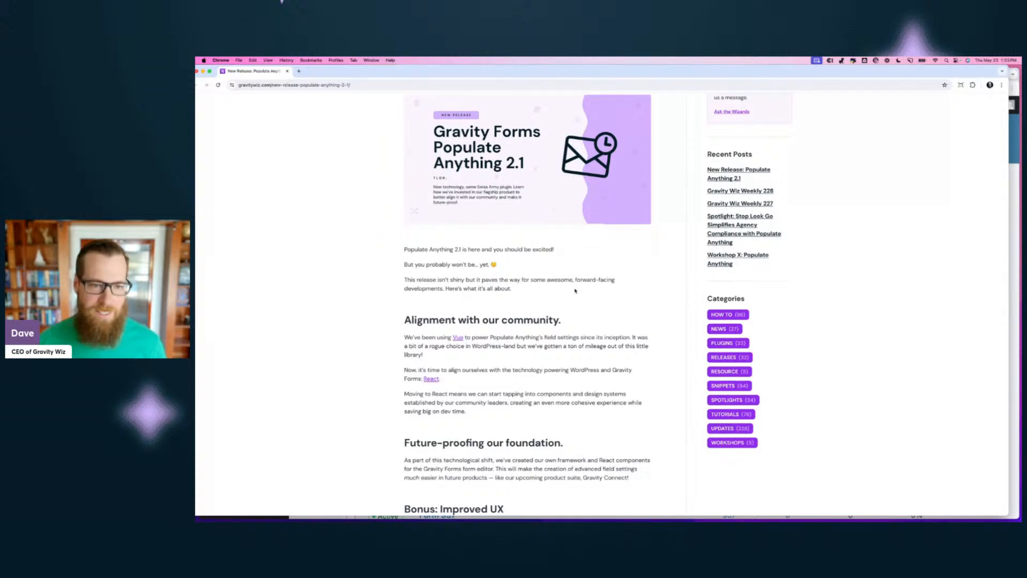
# - Read the Populate Anything 2.1 release post through the improved UX and Google Sheets notes, and close the article
pyautogui.scroll(-2, 575, 291)
pyautogui.scroll(-4, 575, 291)
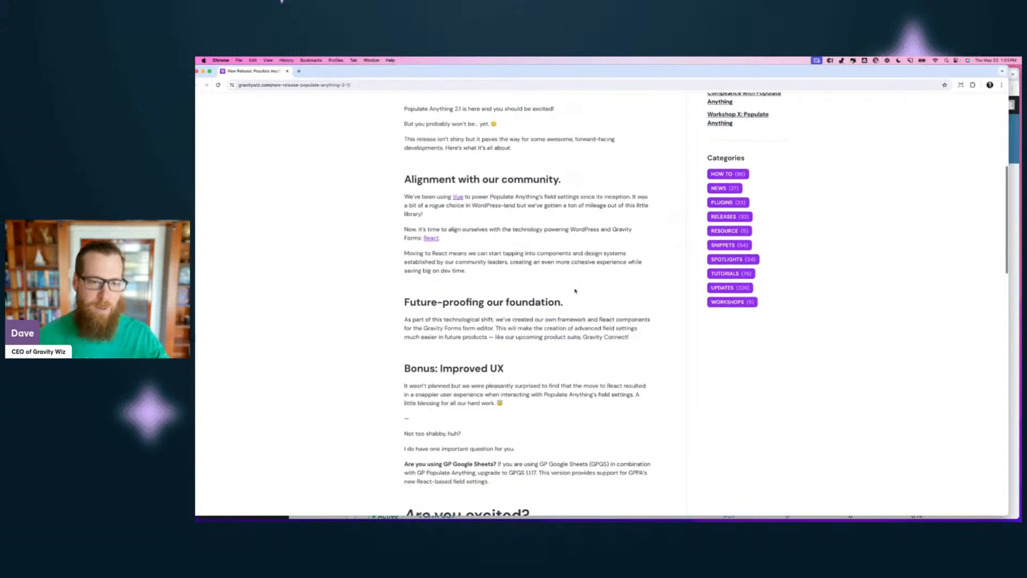
pyautogui.scroll(-2, 575, 291)
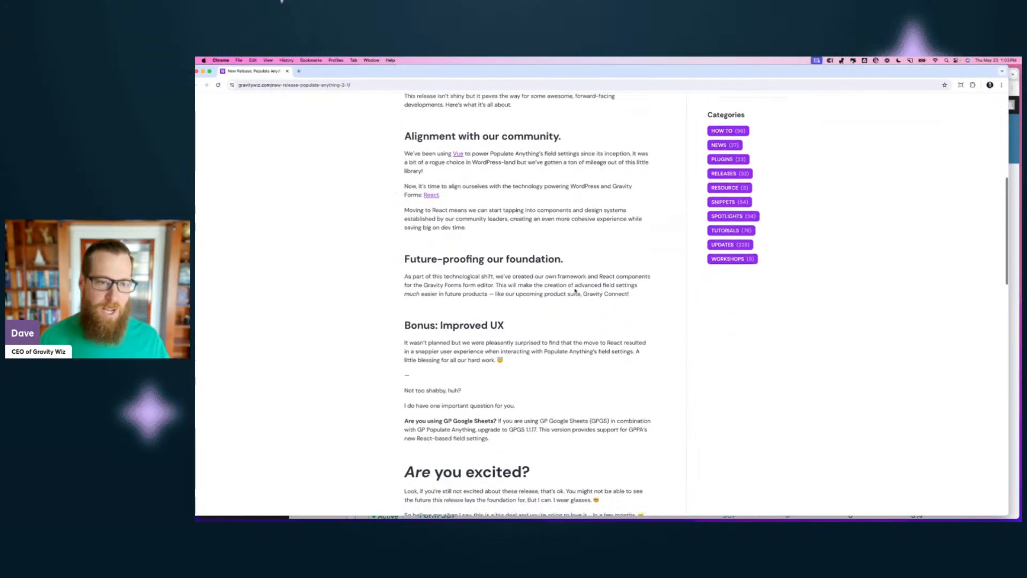
pyautogui.moveTo(405, 294); pyautogui.dragTo(507, 295)
pyautogui.click(522, 299)
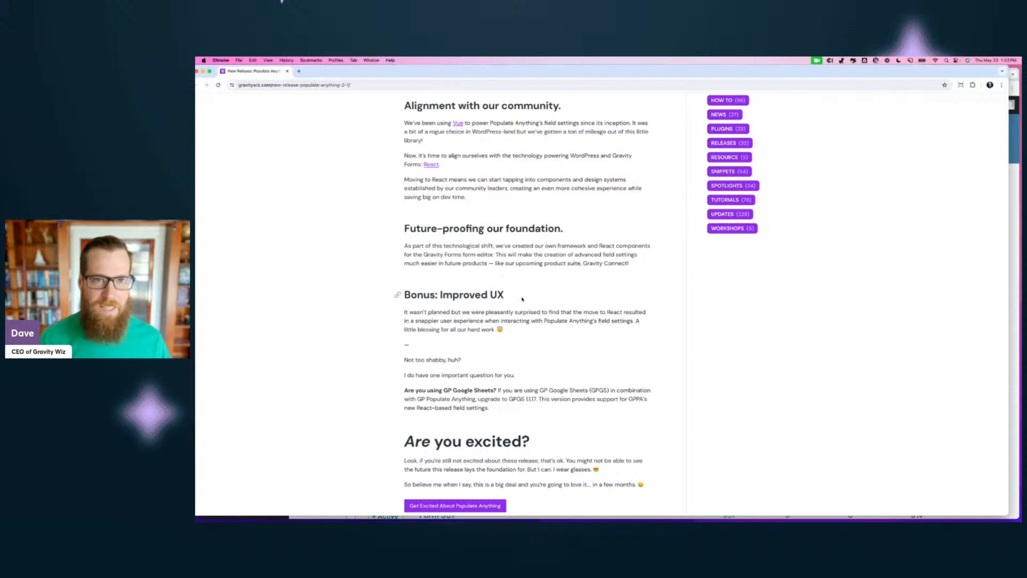
pyautogui.scroll(1, 523, 300)
pyautogui.press('super+w')
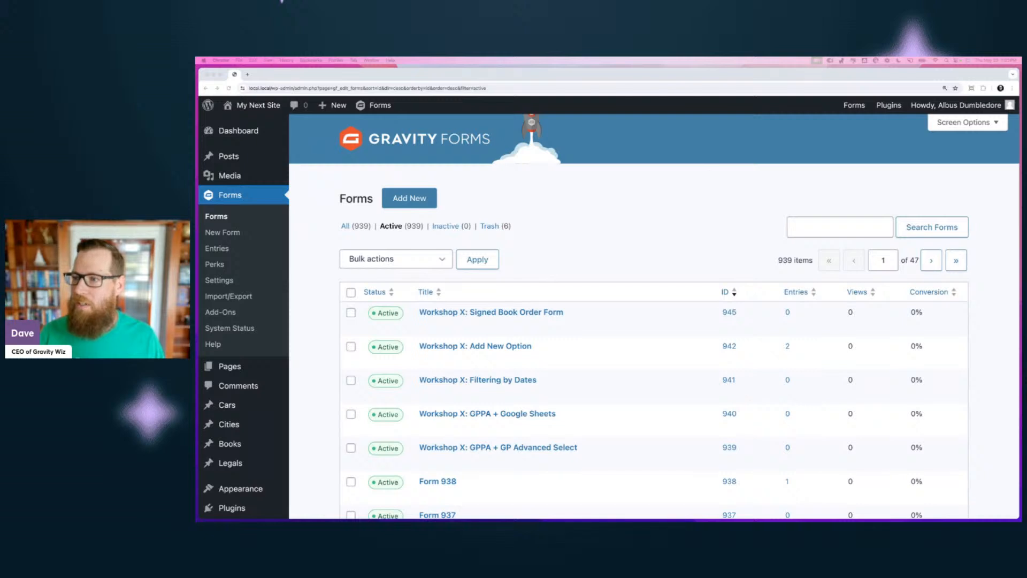
# - Open the "Workshop X: Signed Book Order Form" for editing and add a Drop Down field to it
pyautogui.click(631, 272)
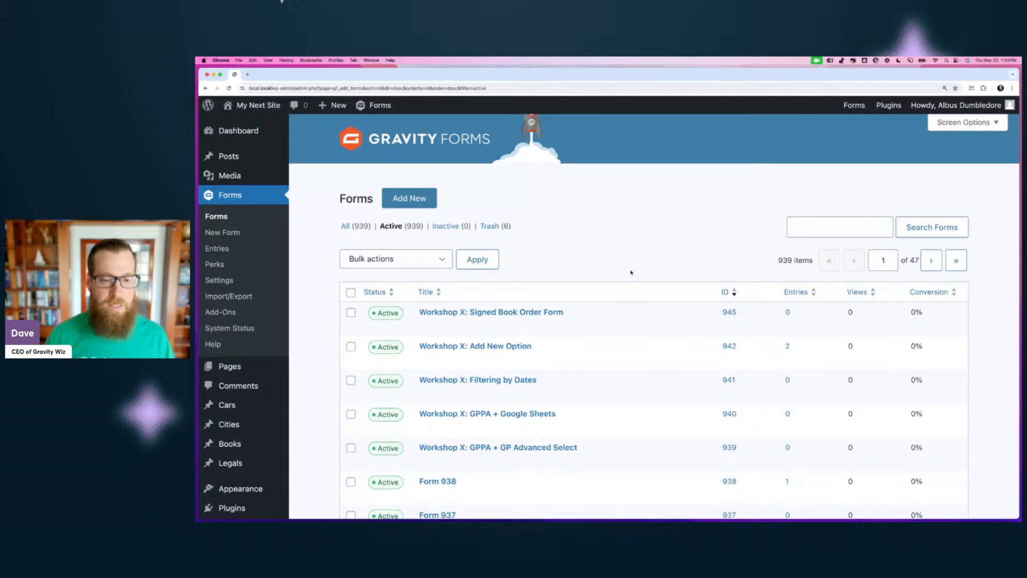
pyautogui.click(469, 314)
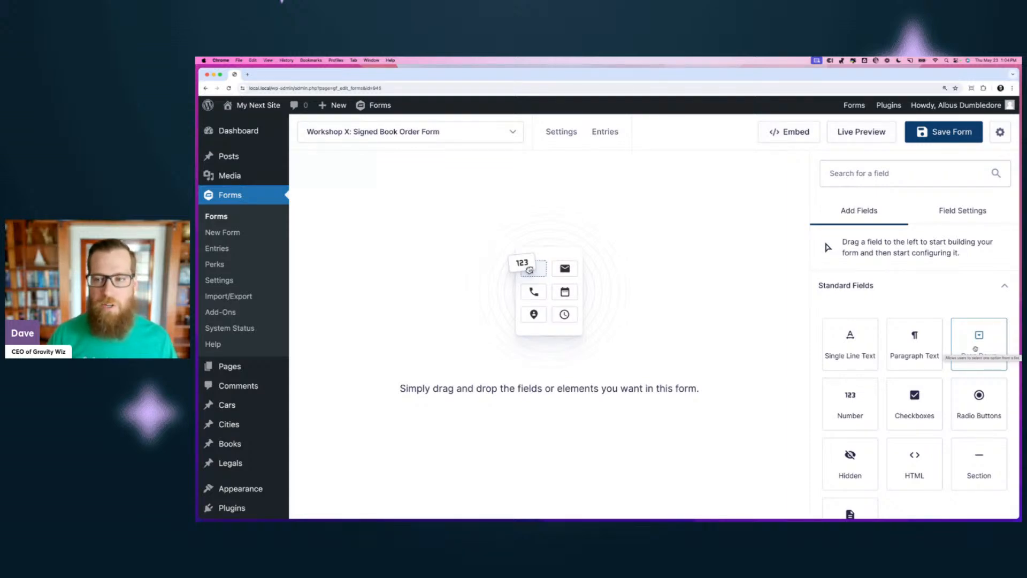
pyautogui.click(975, 349)
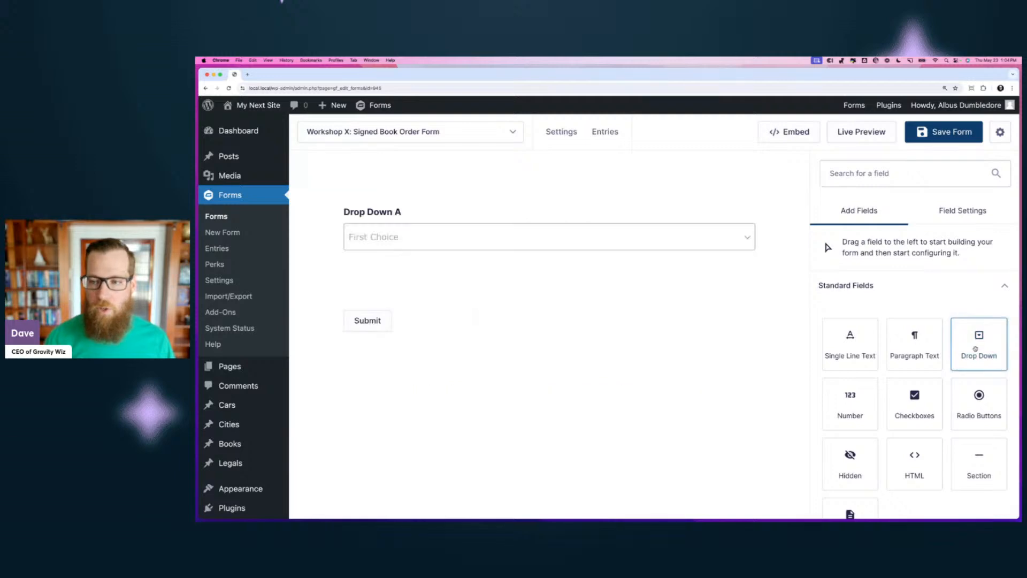
# - Enable dynamic population of choices on the Drop Down field with User as the object type
pyautogui.click(468, 239)
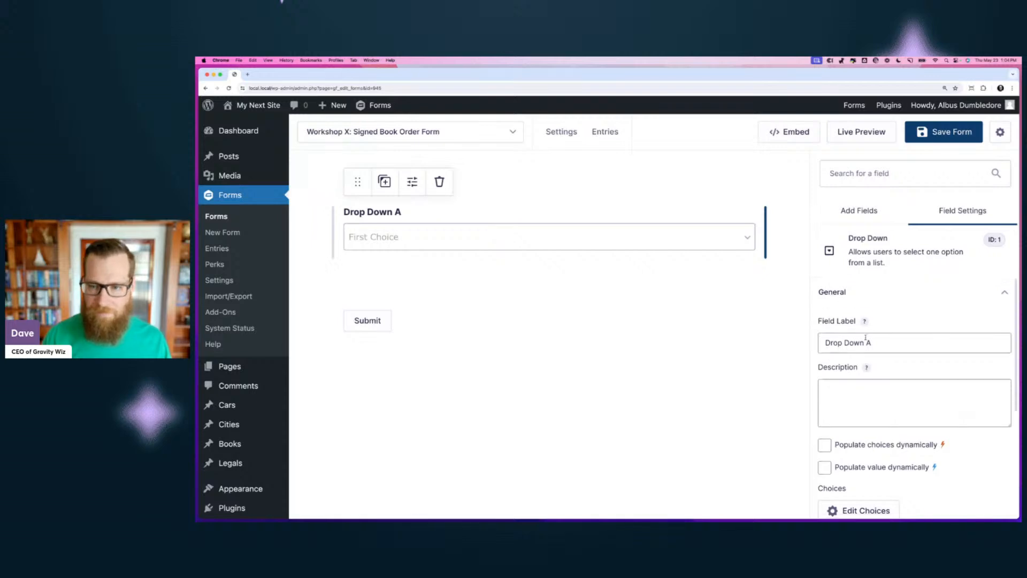
pyautogui.scroll(-3, 863, 355)
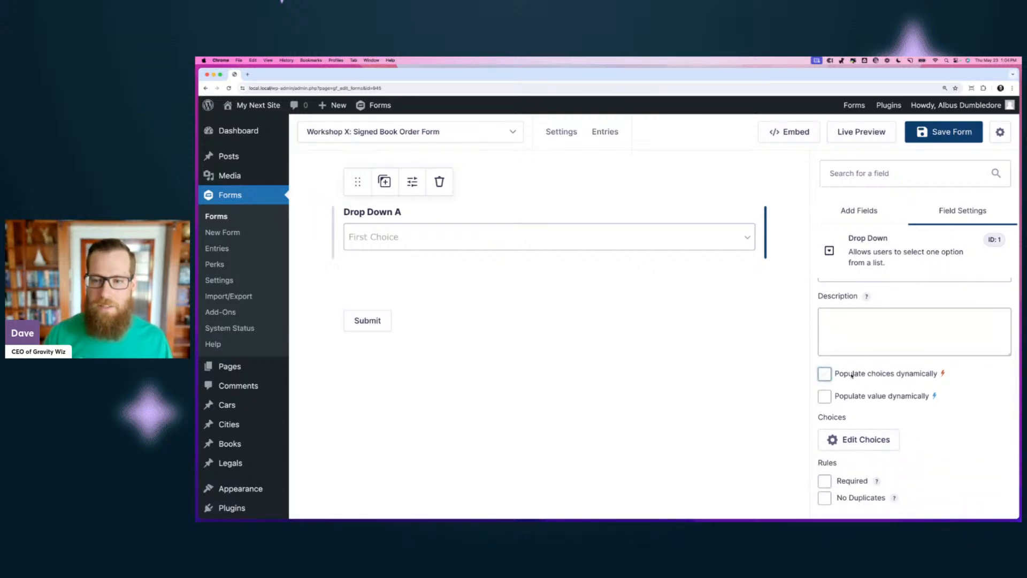
pyautogui.click(852, 376)
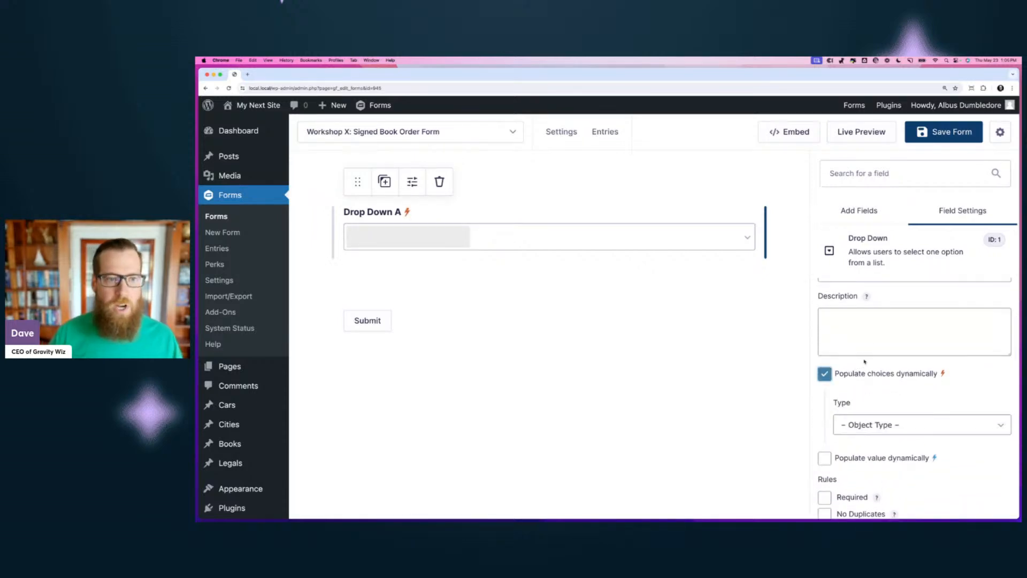
pyautogui.scroll(-1, 869, 372)
pyautogui.scroll(-2, 870, 372)
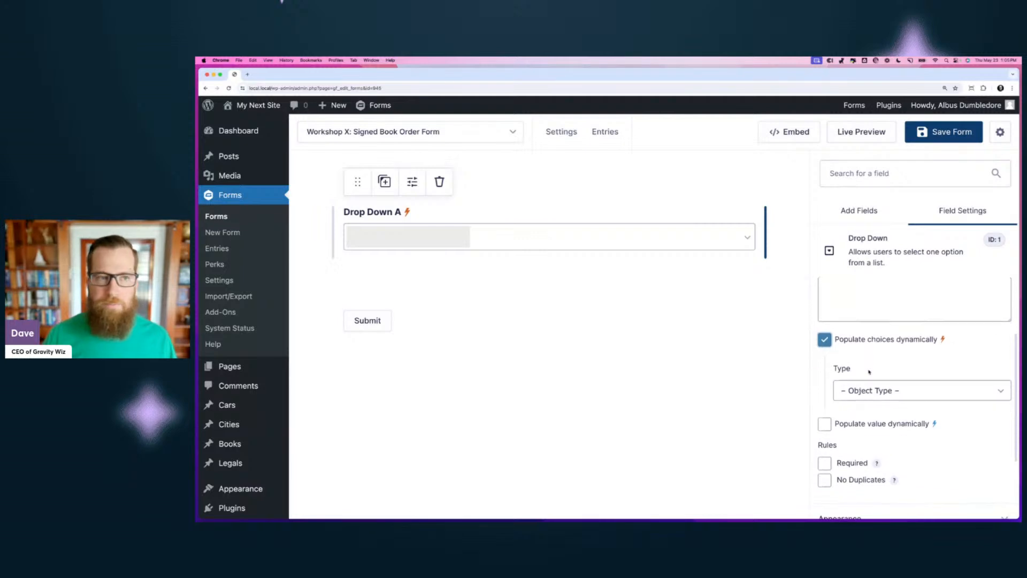
pyautogui.click(877, 394)
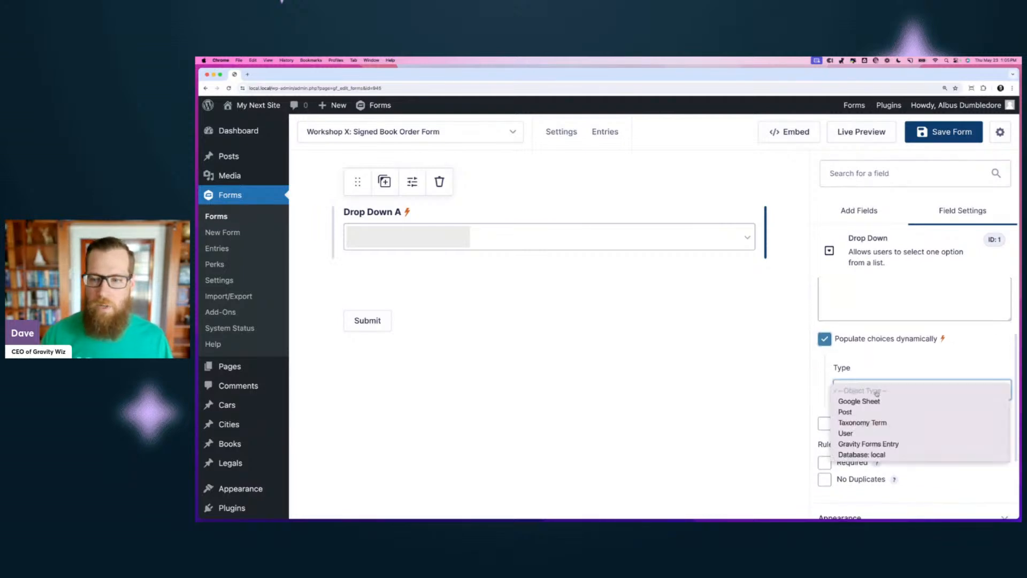
pyautogui.click(856, 432)
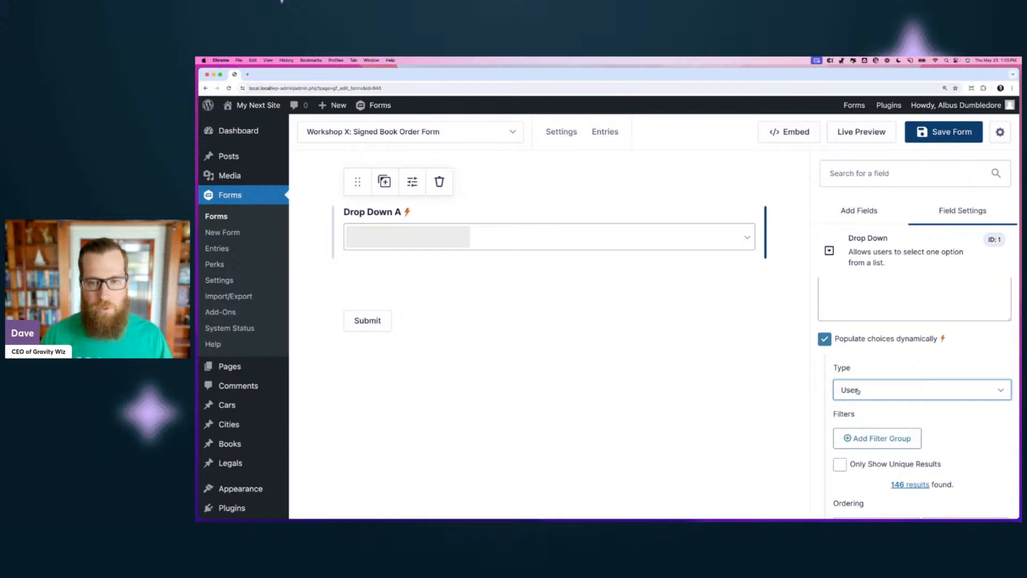
# - Preview the unfiltered user results that populate the drop-down's choices, look through the list and close the preview
pyautogui.scroll(-3, 857, 391)
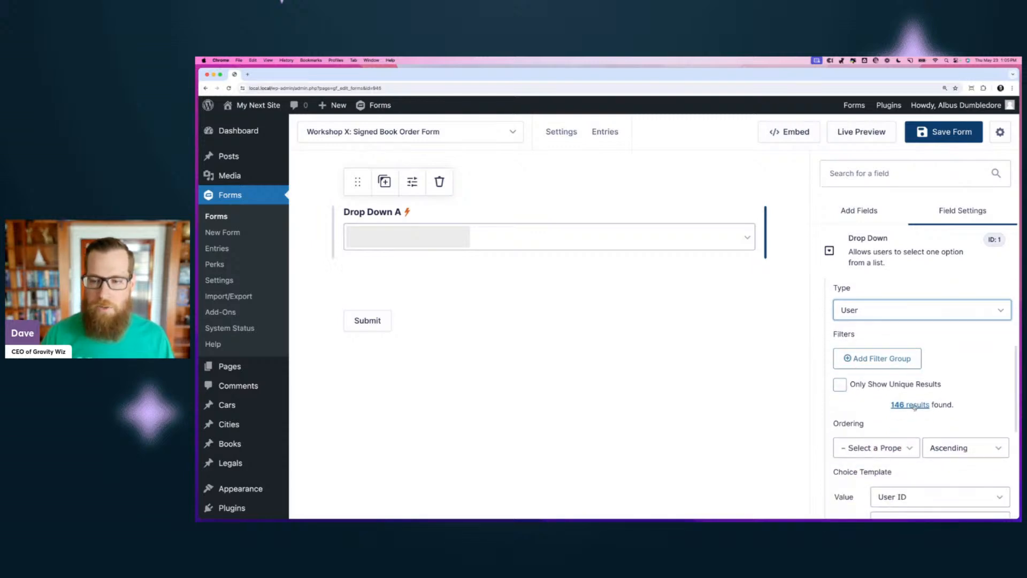
pyautogui.click(911, 405)
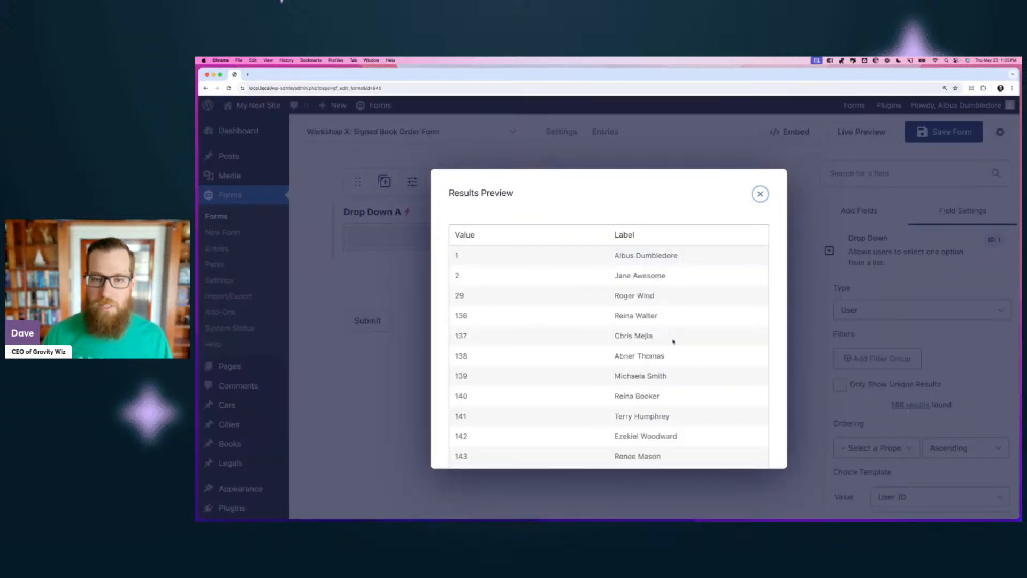
pyautogui.scroll(-15, 637, 272)
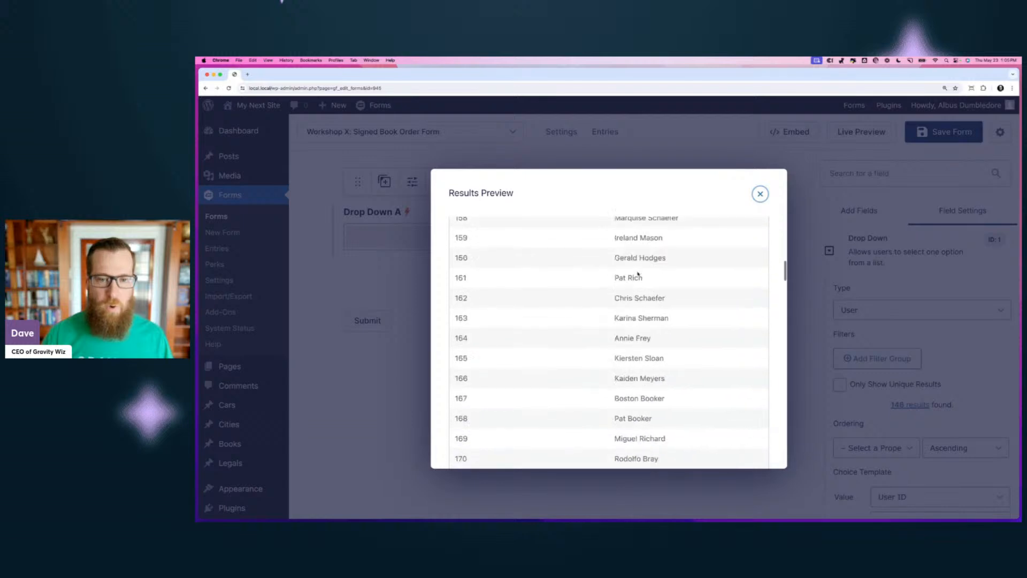
pyautogui.scroll(-6, 638, 272)
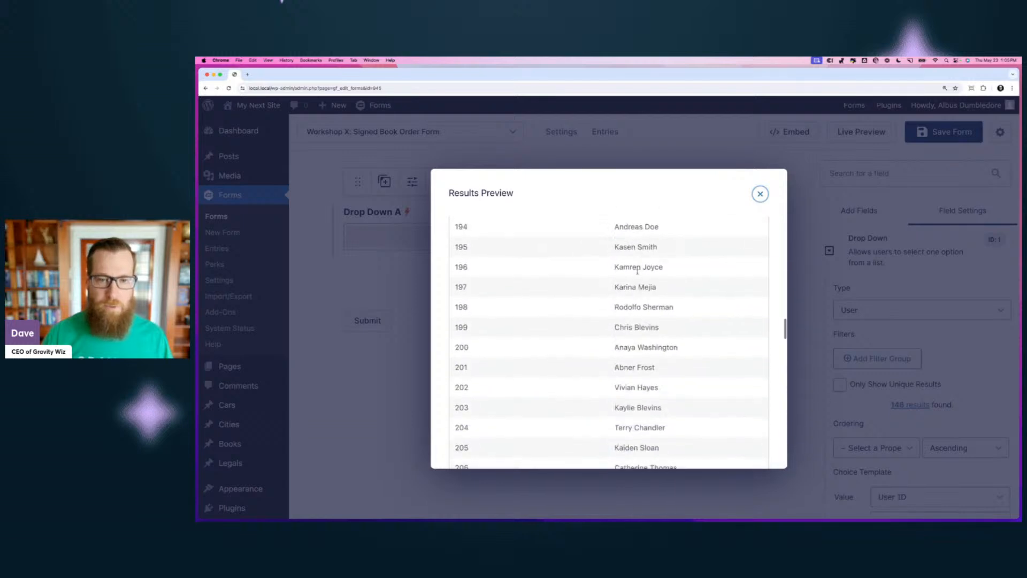
pyautogui.click(758, 194)
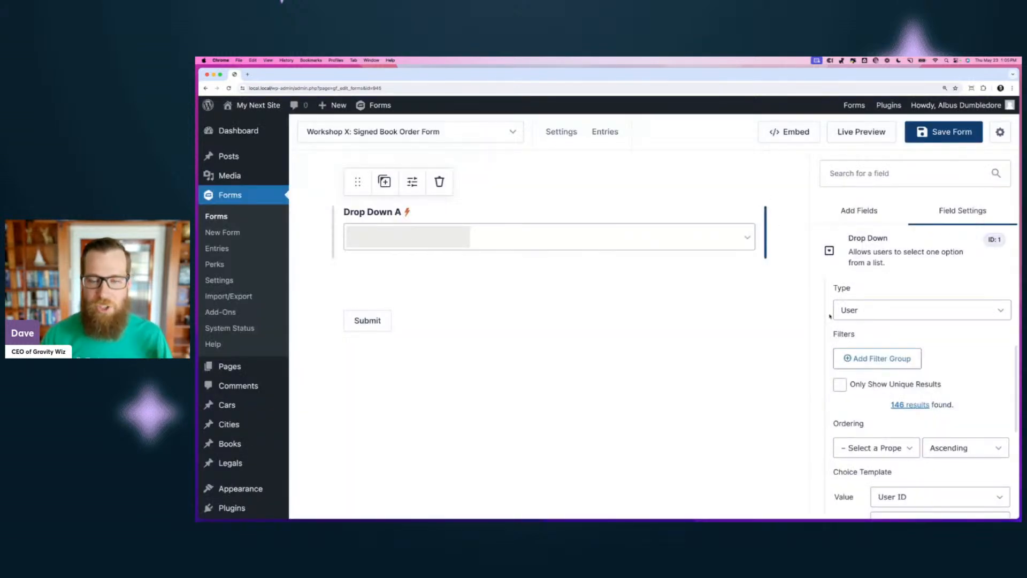
# - Add a filter group to the drop-down's dynamic choices with the condition Role is Author
pyautogui.click(872, 358)
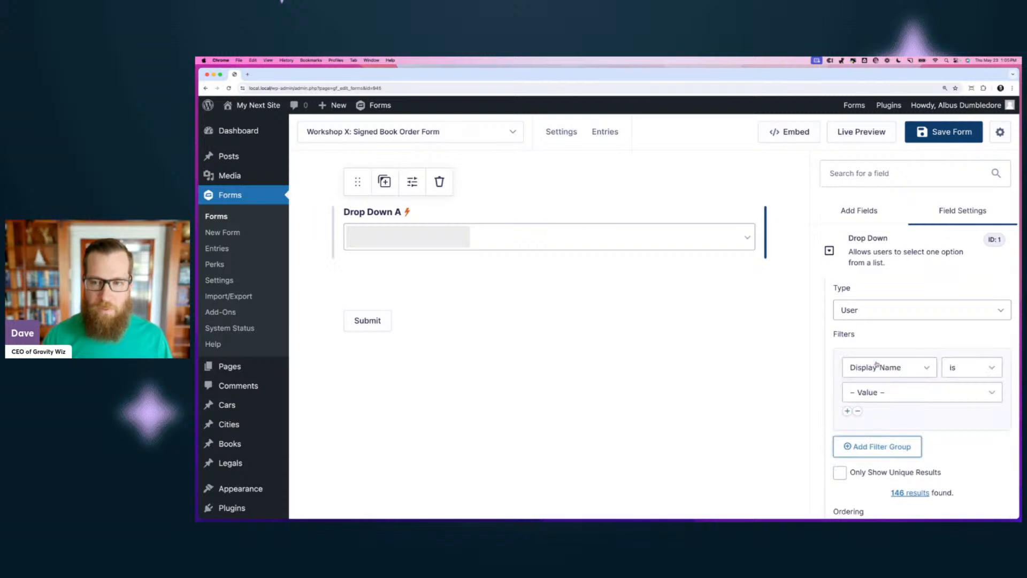
pyautogui.click(870, 371)
pyautogui.click(864, 380)
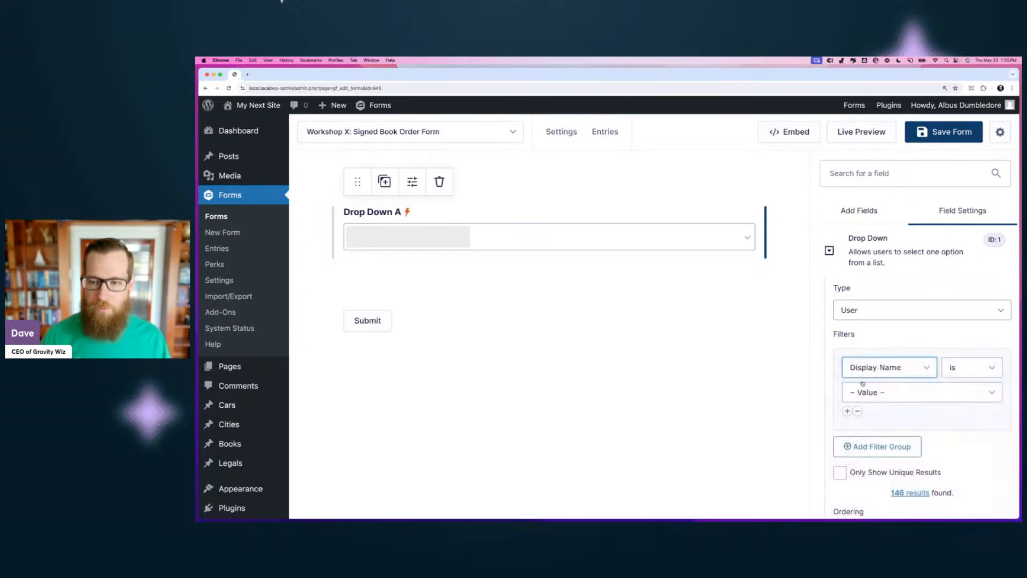
pyautogui.click(910, 395)
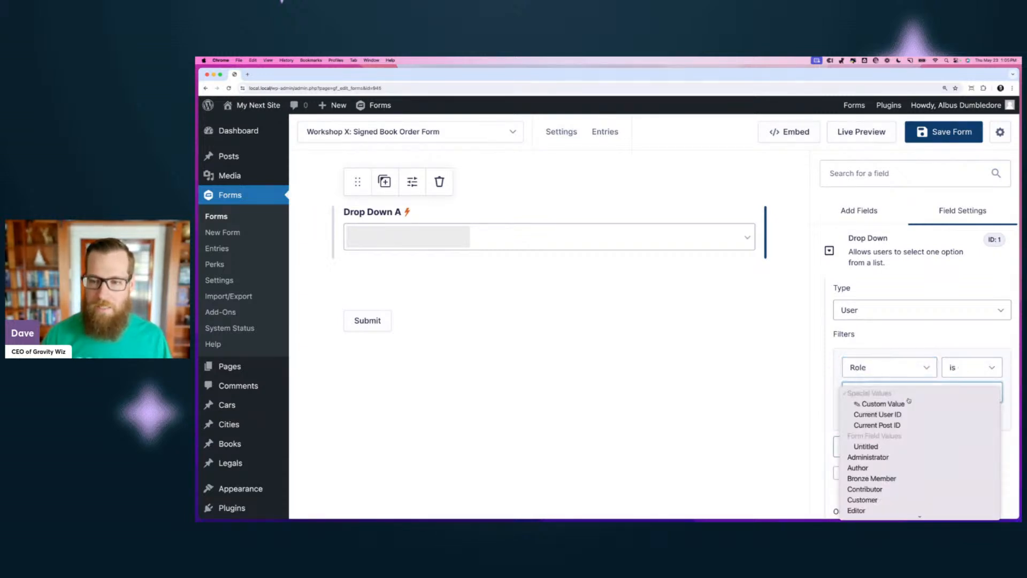
pyautogui.click(878, 469)
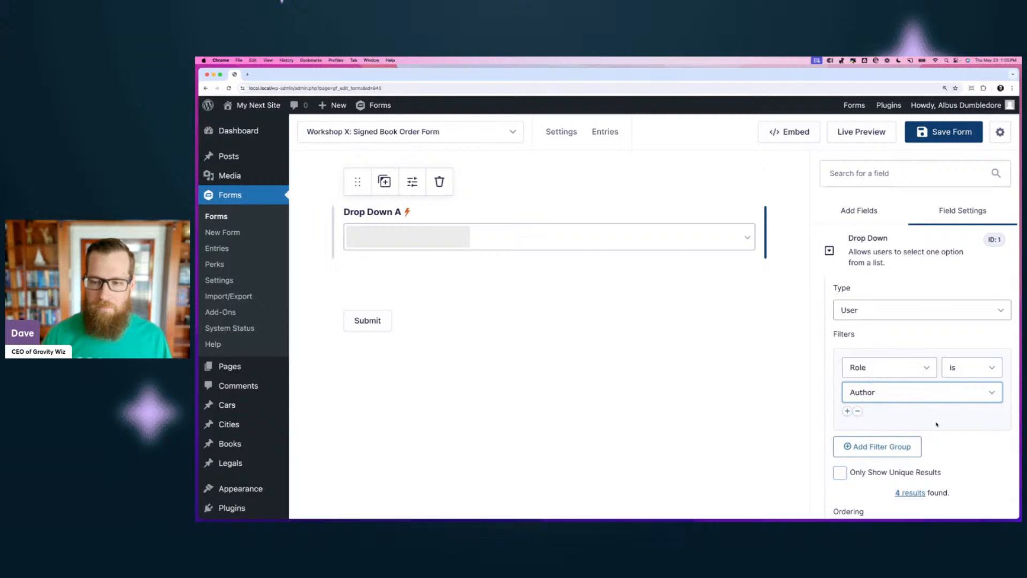
# - Preview the results matched by the Role filter and close the results preview
pyautogui.scroll(-2, 936, 425)
pyautogui.scroll(-1, 937, 426)
pyautogui.click(910, 382)
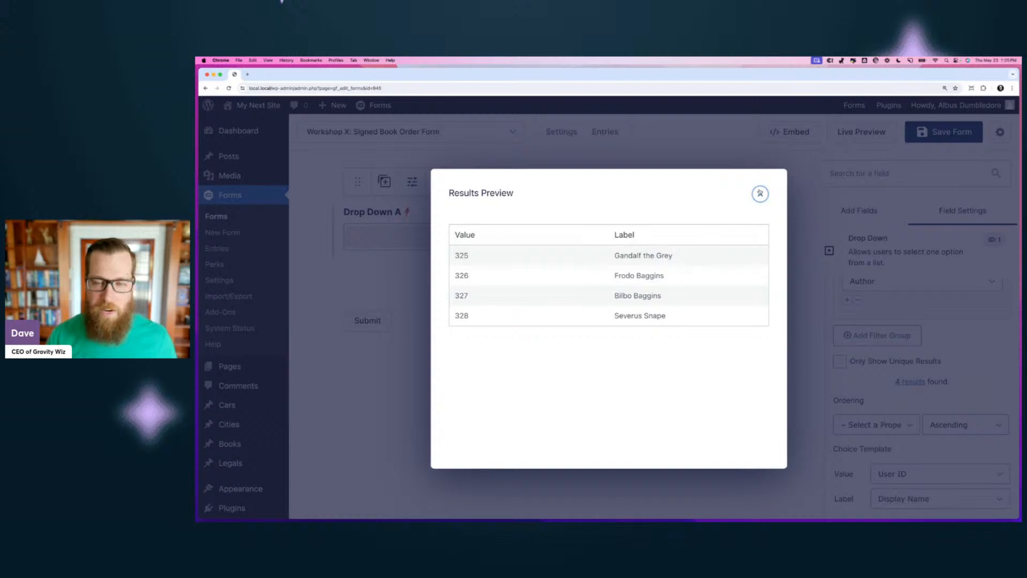
pyautogui.click(760, 193)
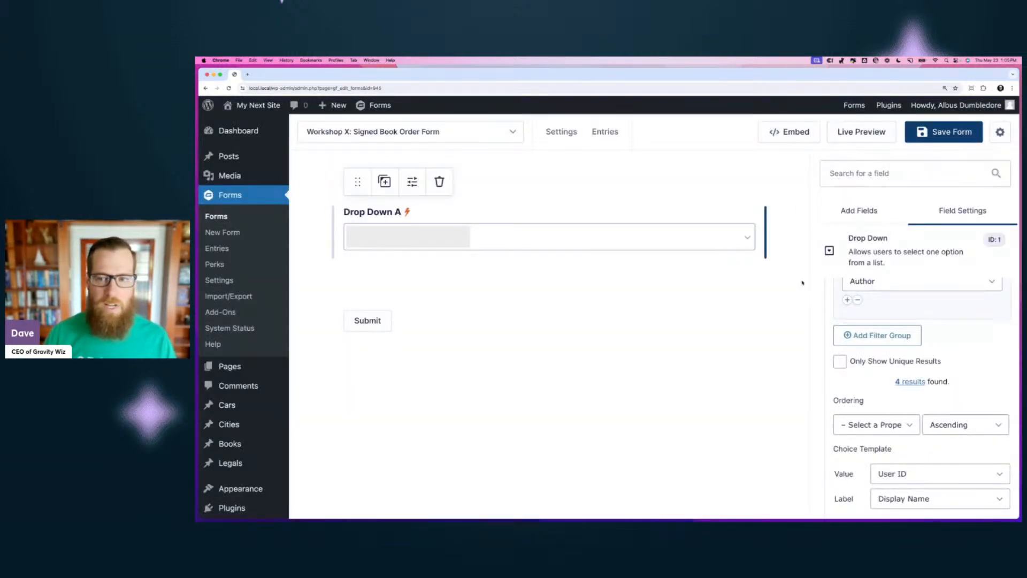
# - Change the drop-down's field label to "Author" and save the form
pyautogui.scroll(10, 848, 295)
pyautogui.tripleClick(878, 339)
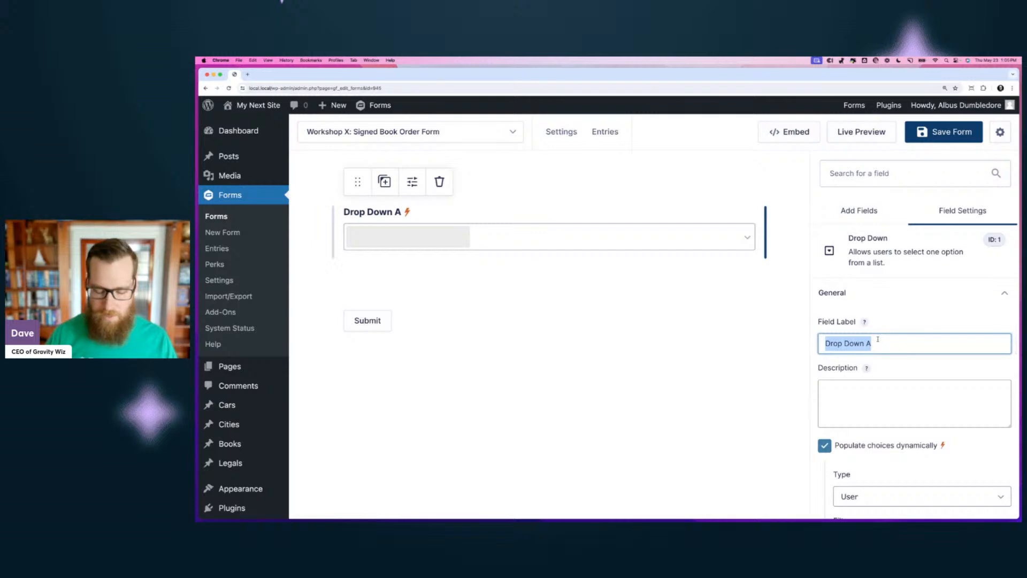
pyautogui.write('Author')
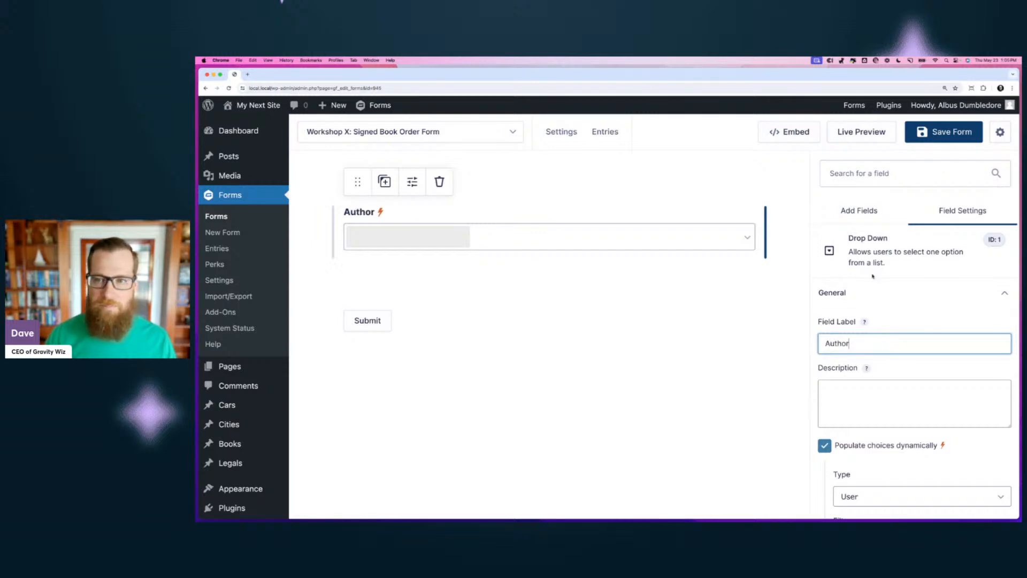
pyautogui.click(925, 134)
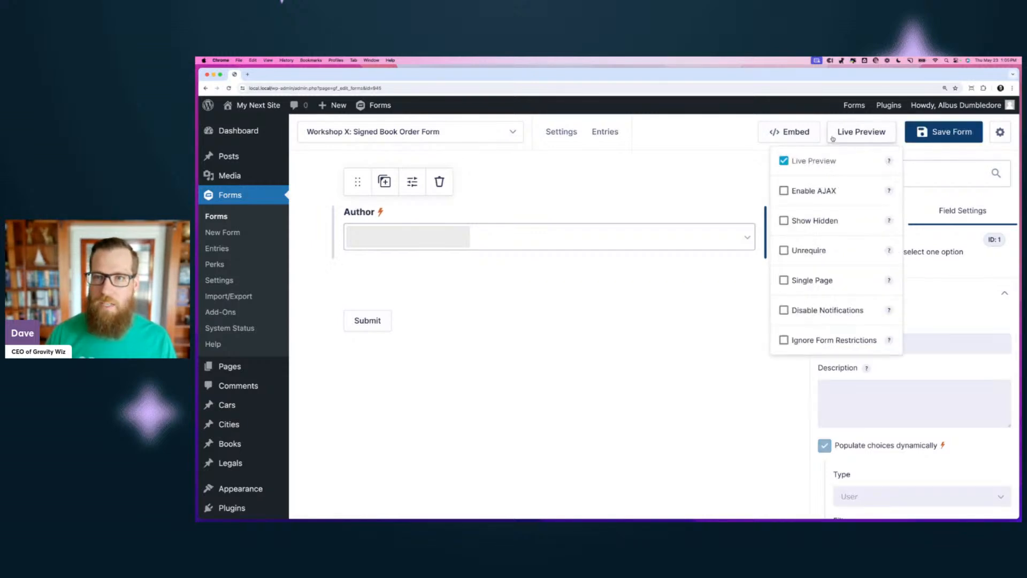
# - Check the form in Live Preview by selecting different choices in the Author drop-down, and return to the form editor
pyautogui.click(848, 134)
pyautogui.scroll(-3, 605, 262)
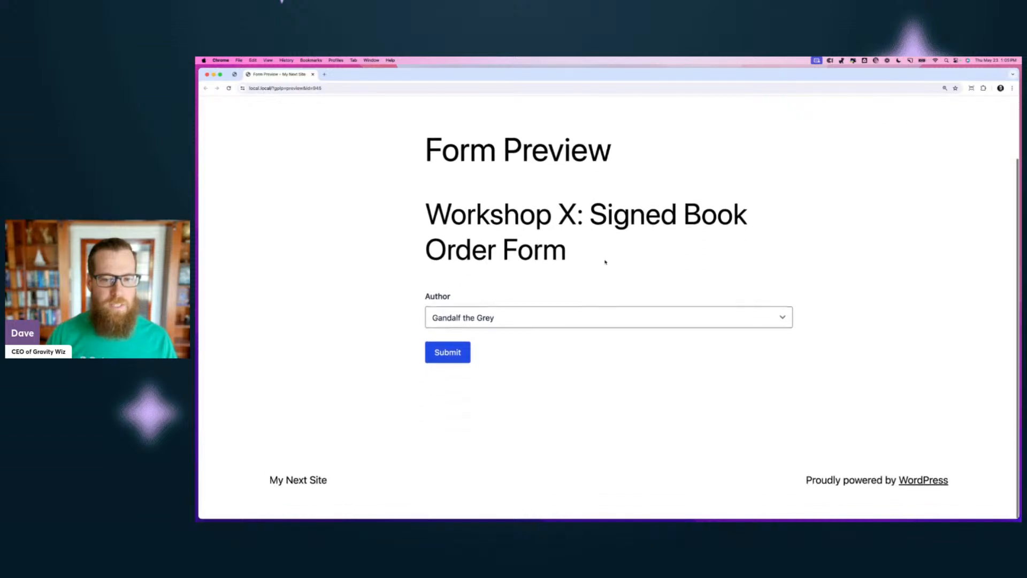
pyautogui.click(492, 324)
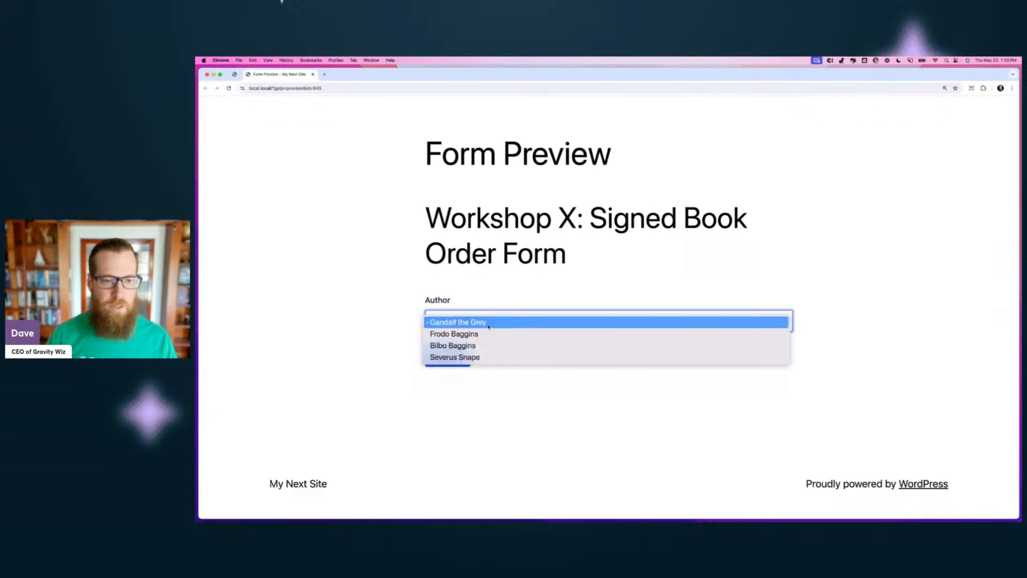
pyautogui.click(485, 333)
pyautogui.click(485, 323)
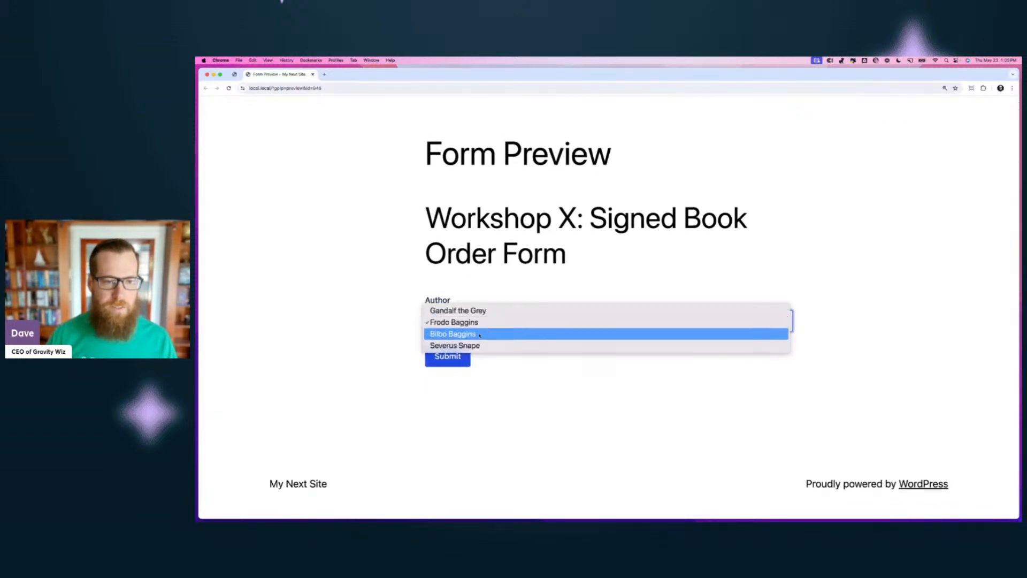
pyautogui.click(481, 334)
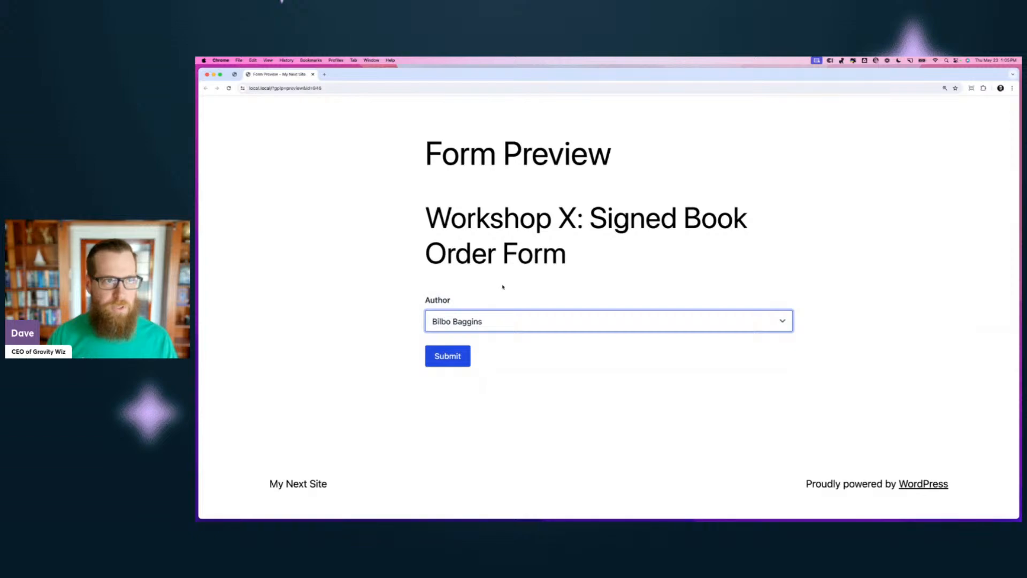
pyautogui.press('super+w')
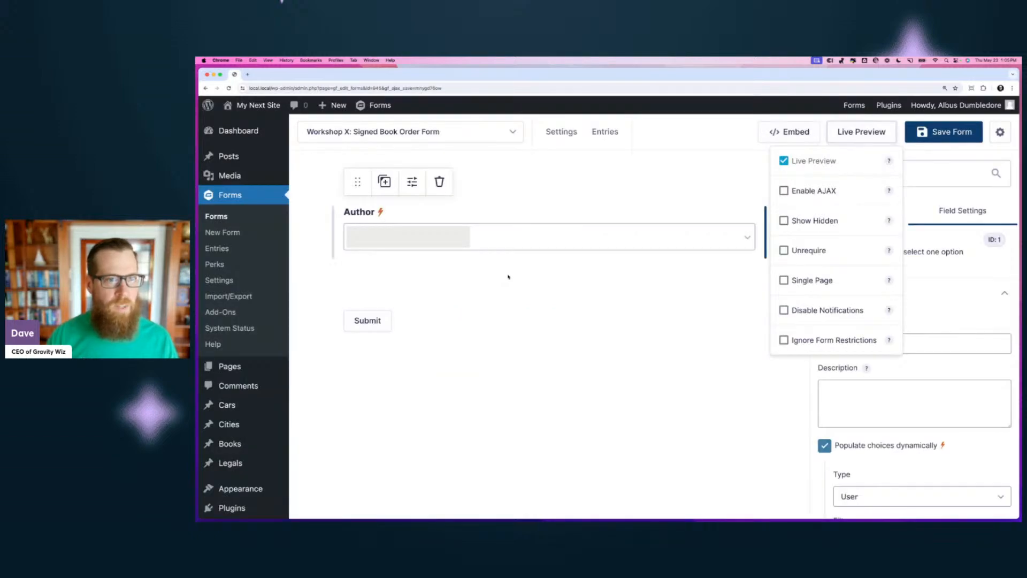
pyautogui.click(943, 238)
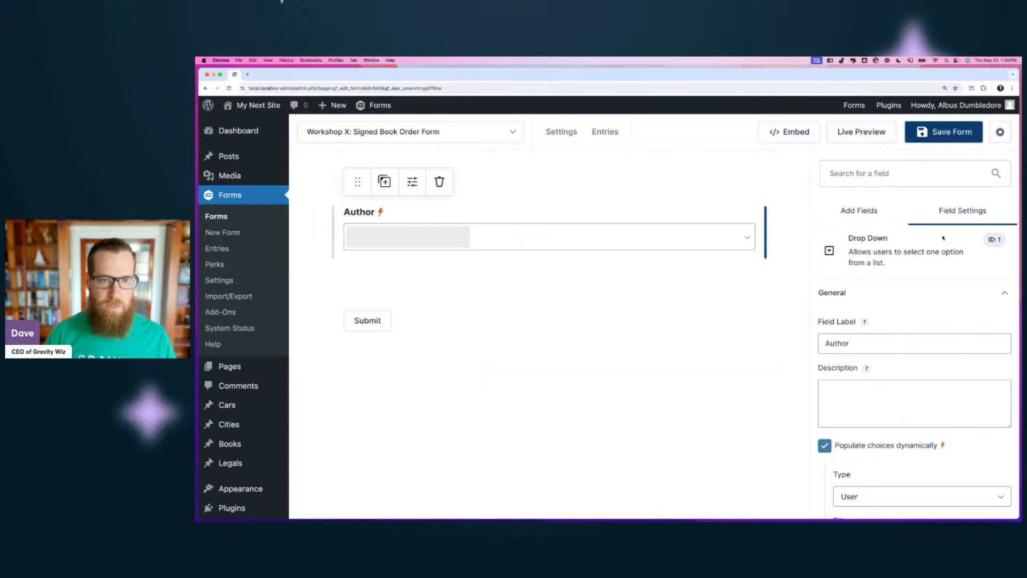
# - Search the available fields for "Produ" and add a Product field below the Author drop-down
pyautogui.click(874, 179)
pyautogui.write('P')
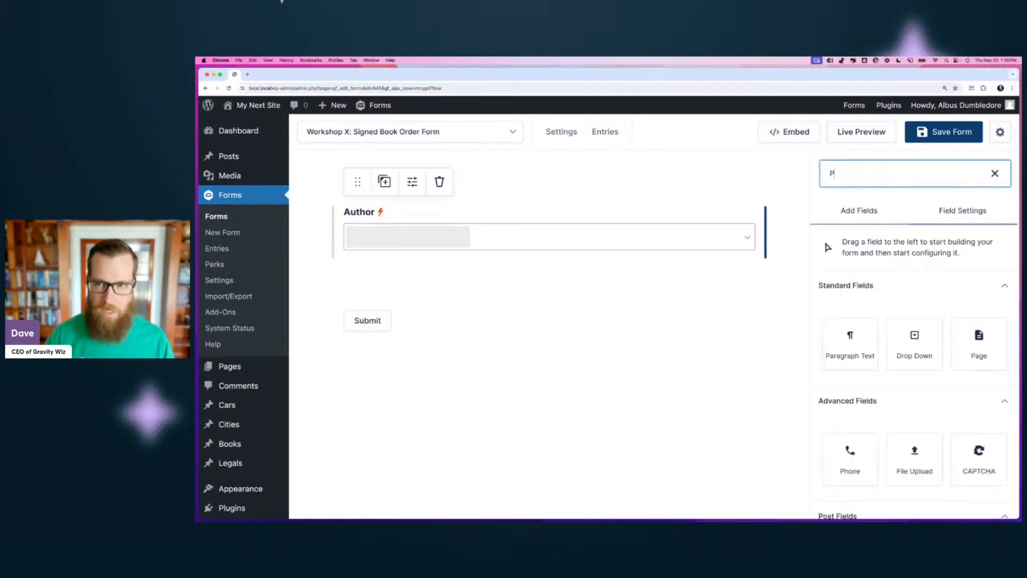
pyautogui.write('rodu')
pyautogui.scroll(-2, 878, 366)
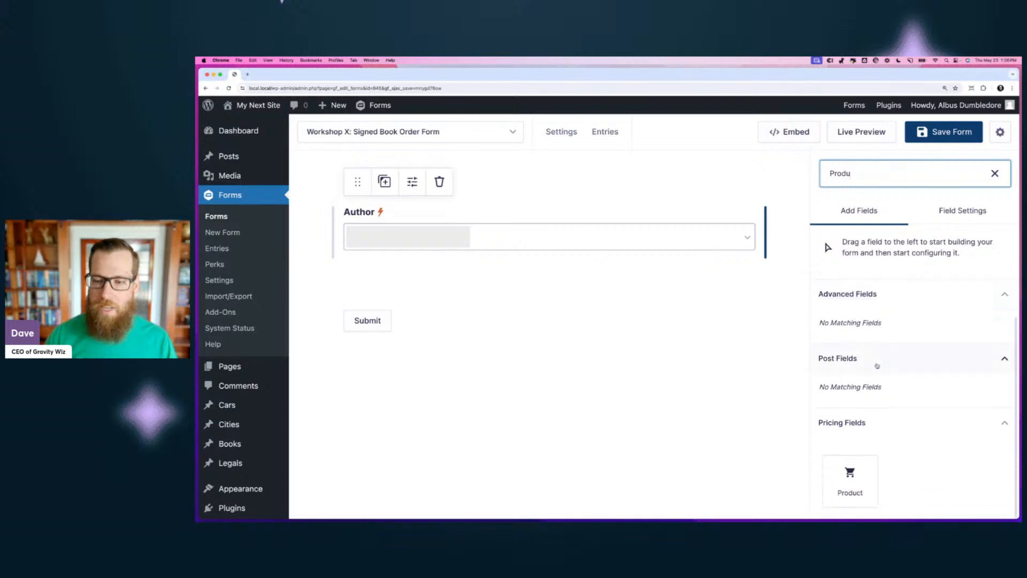
pyautogui.click(850, 479)
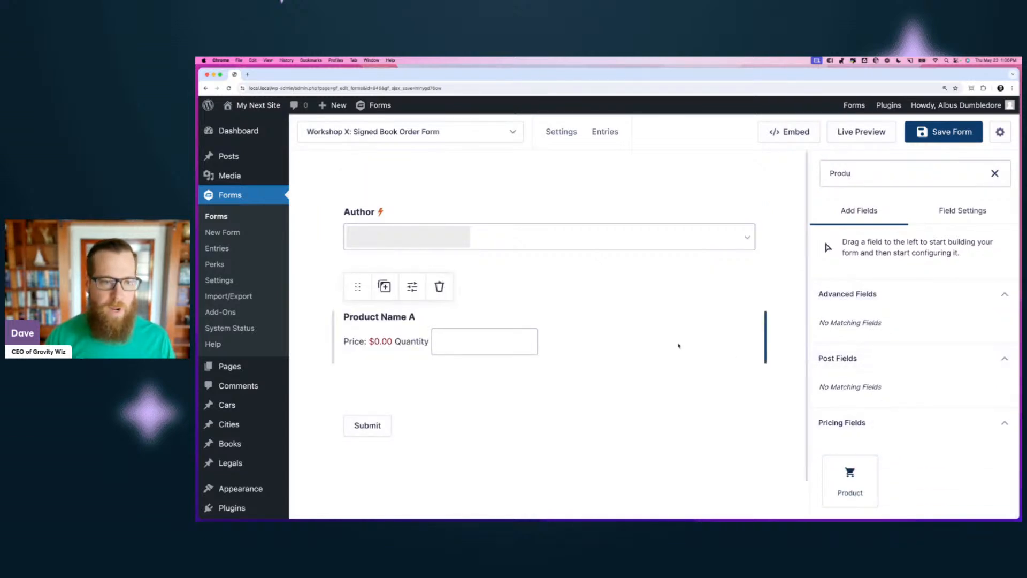
# - Change the new Product field's field type to Radio Buttons
pyautogui.click(529, 347)
pyautogui.scroll(-1, 896, 406)
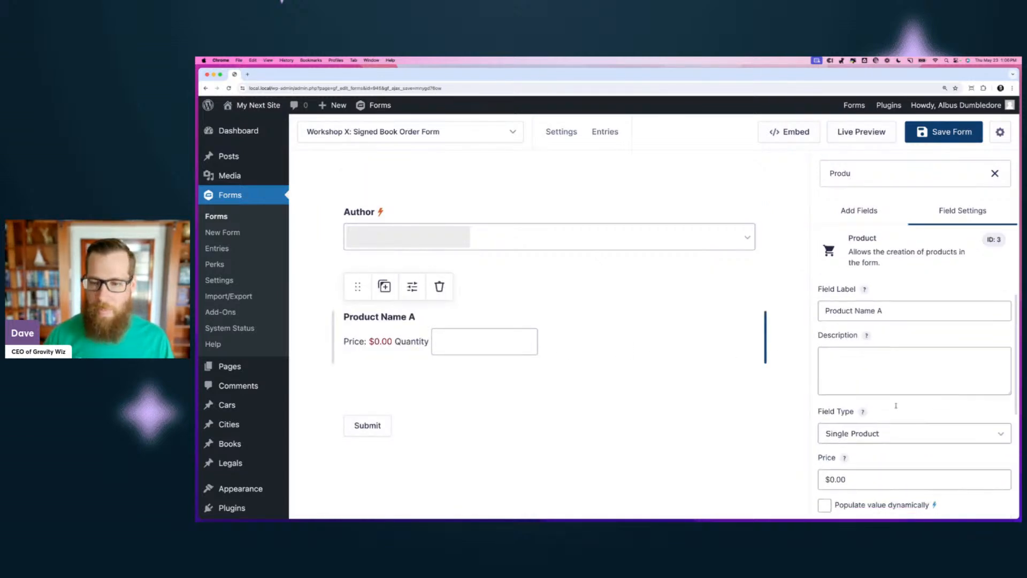
pyautogui.scroll(-2, 888, 401)
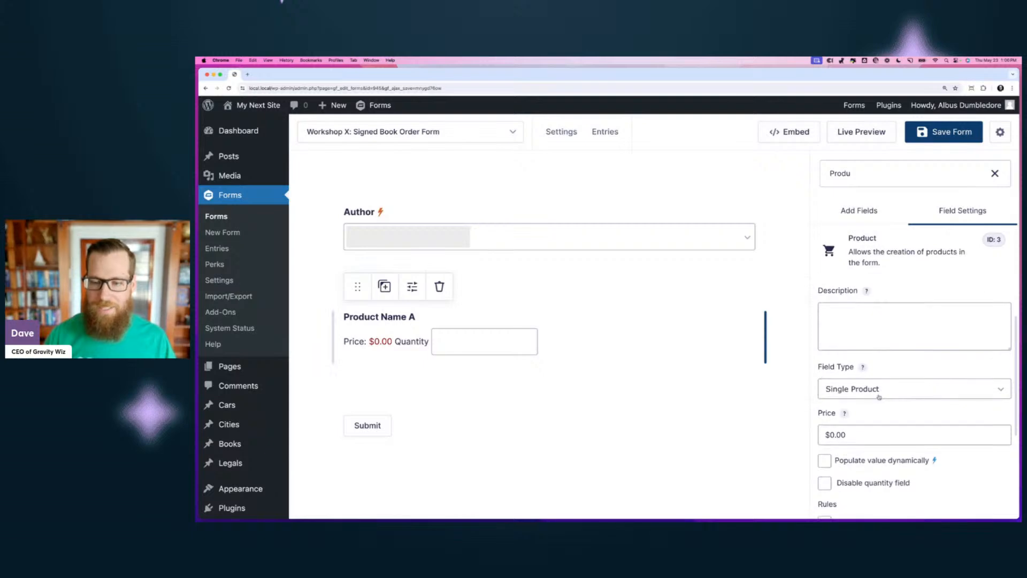
pyautogui.click(867, 395)
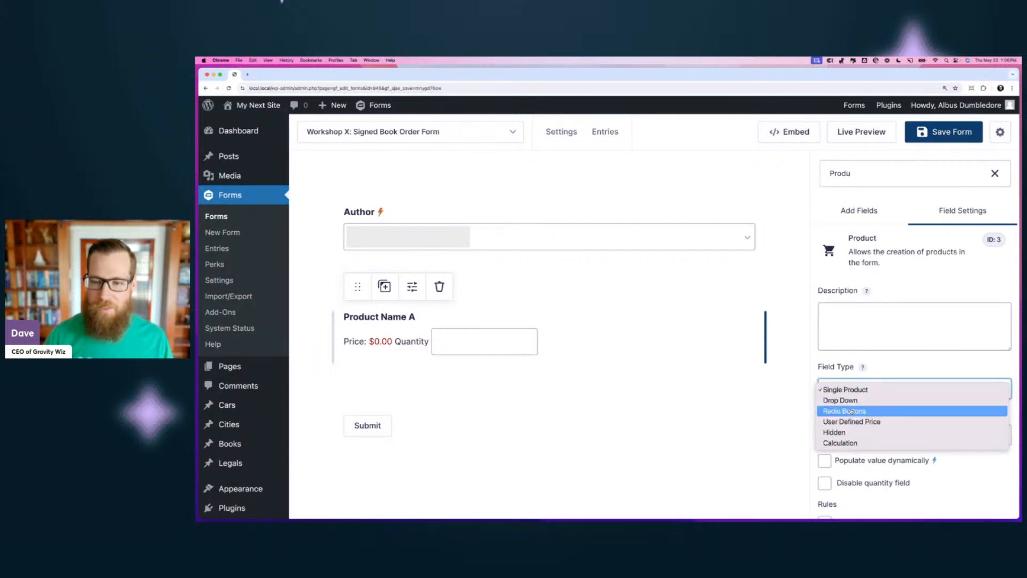
pyautogui.click(851, 410)
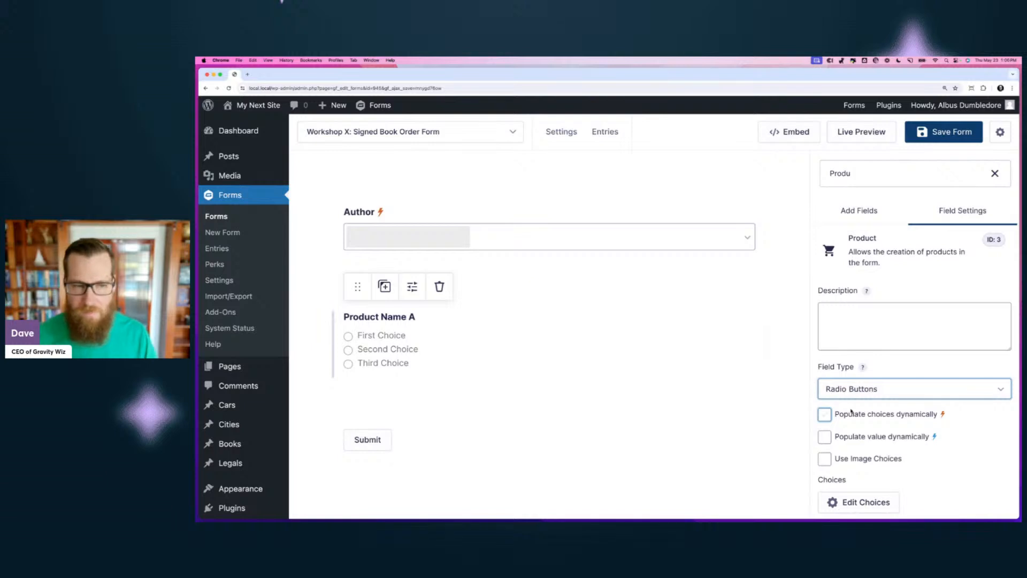
# - Change the Product field's label to "Book"
pyautogui.scroll(1, 855, 332)
pyautogui.scroll(2, 855, 333)
pyautogui.tripleClick(856, 343)
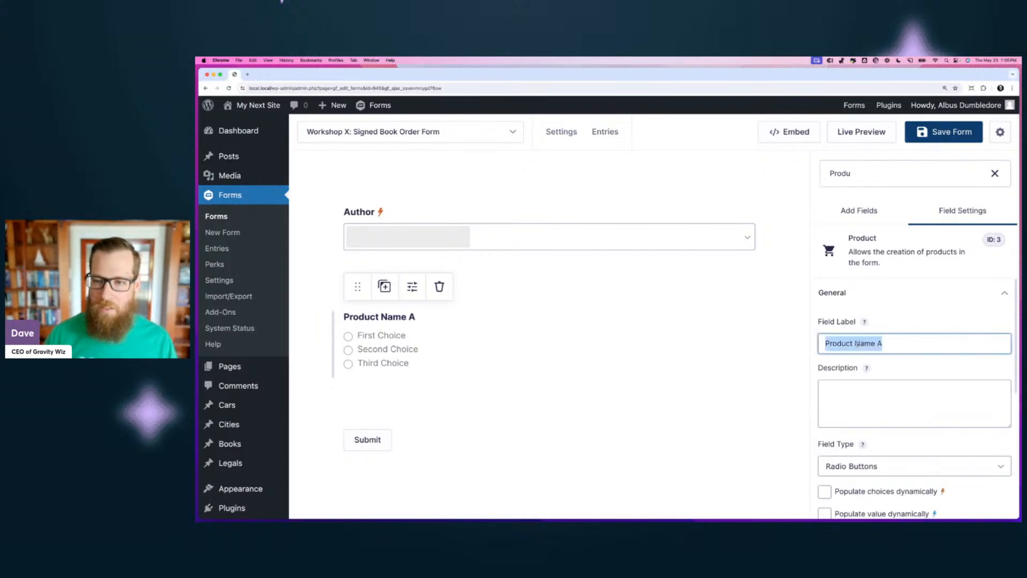
pyautogui.write('Book')
# - Enable dynamic population of choices for the Book field and open its object type options
pyautogui.scroll(-3, 851, 342)
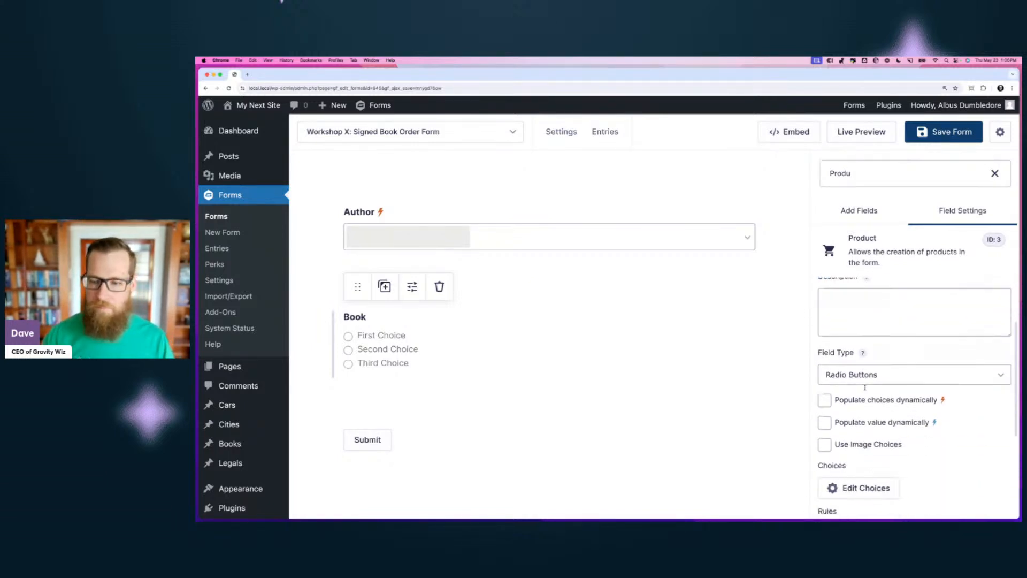
pyautogui.click(863, 335)
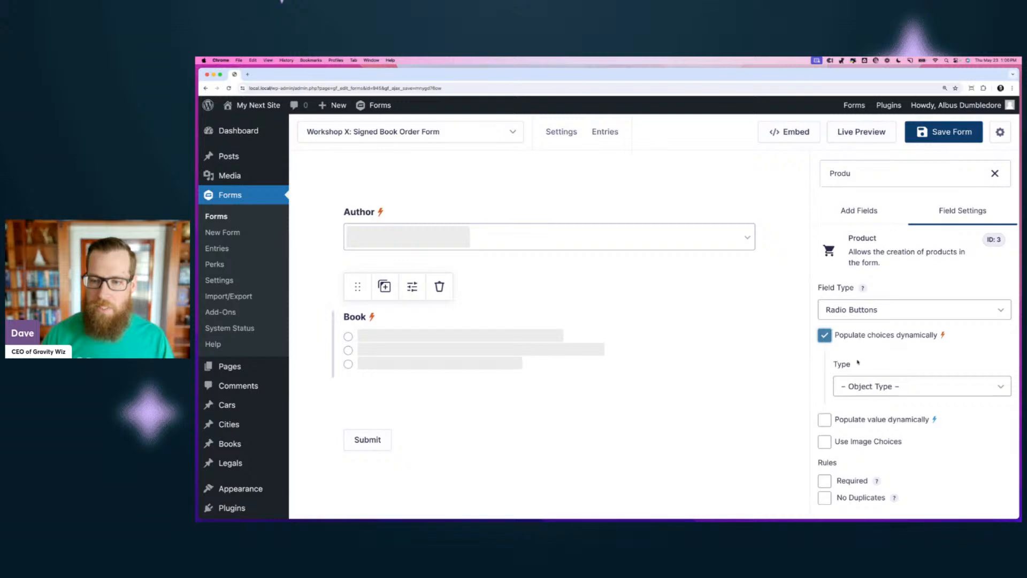
pyautogui.scroll(-1, 863, 353)
pyautogui.click(863, 363)
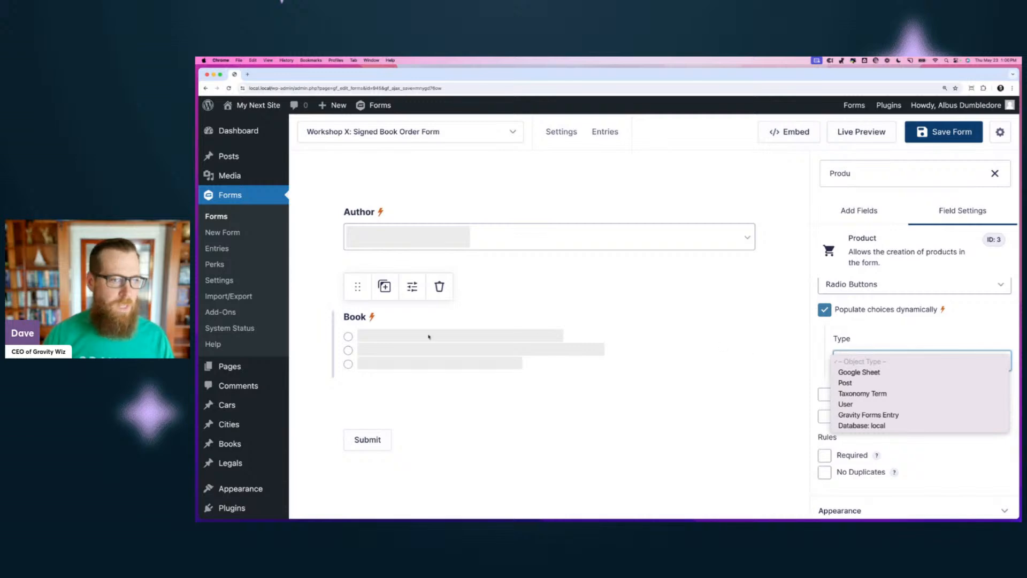
# - Open the site's Books list in a separate browser tab, review the titles and their authors, and return to the form editor
pyautogui.click(268, 441)
pyautogui.keyDown('super'); pyautogui.click(240, 446); pyautogui.keyUp('super')
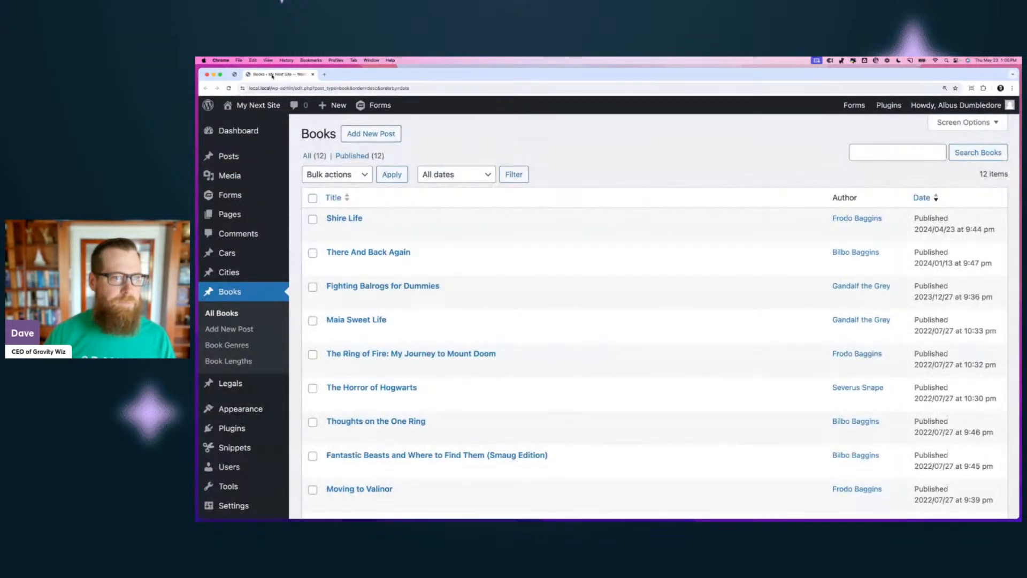
pyautogui.scroll(-3, 404, 214)
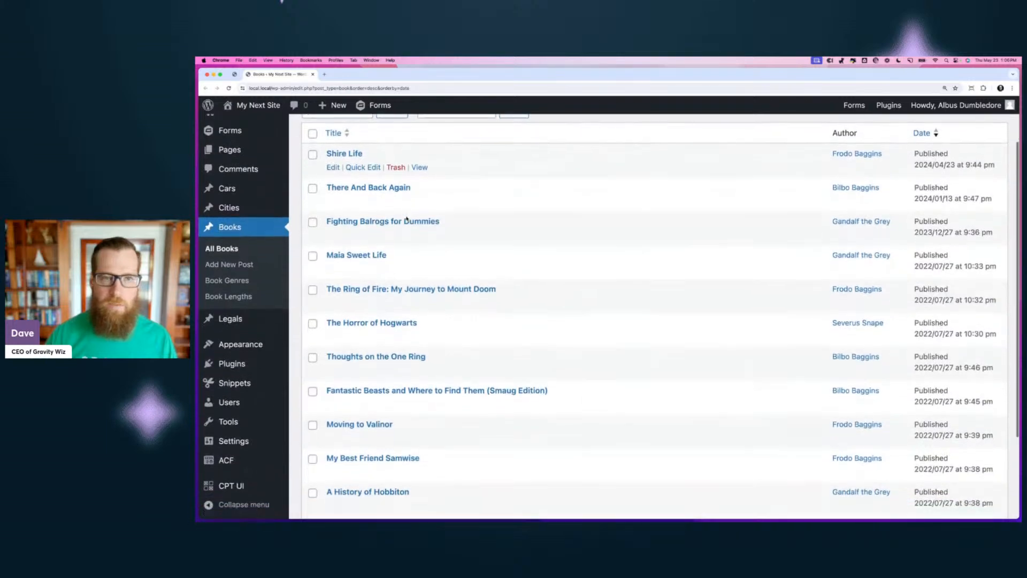
pyautogui.scroll(-5, 850, 250)
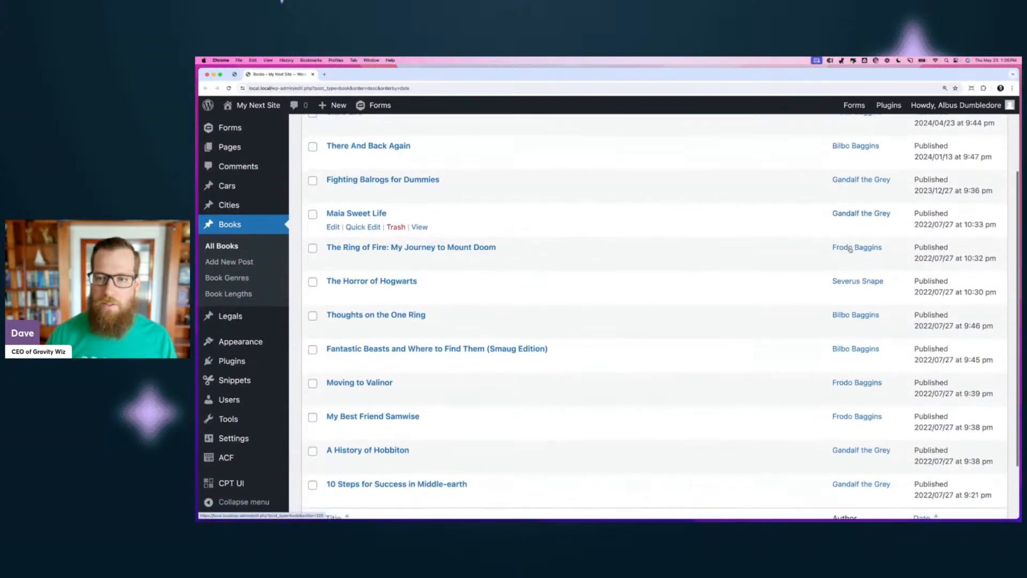
pyautogui.scroll(5, 420, 430)
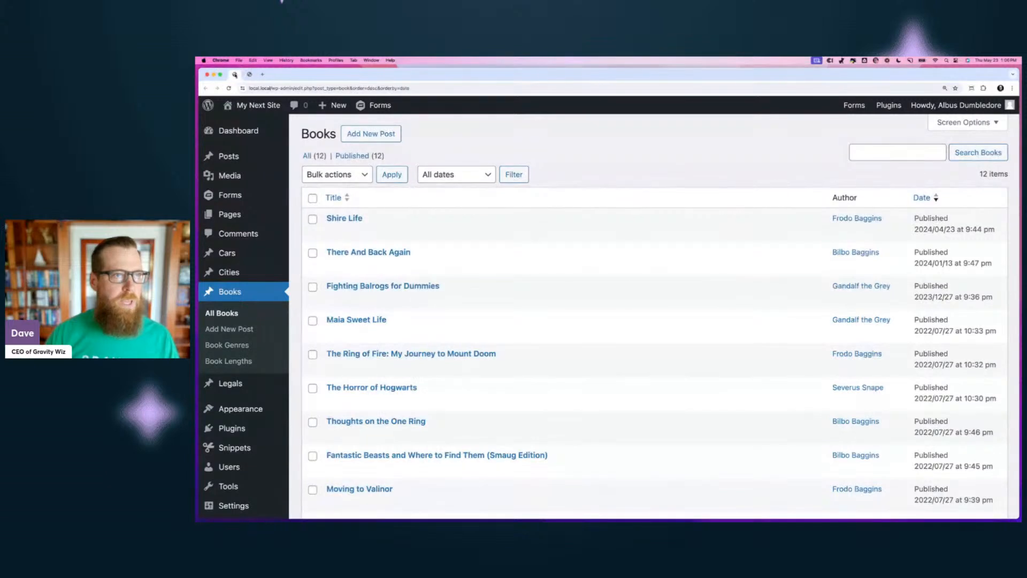
pyautogui.click(235, 78)
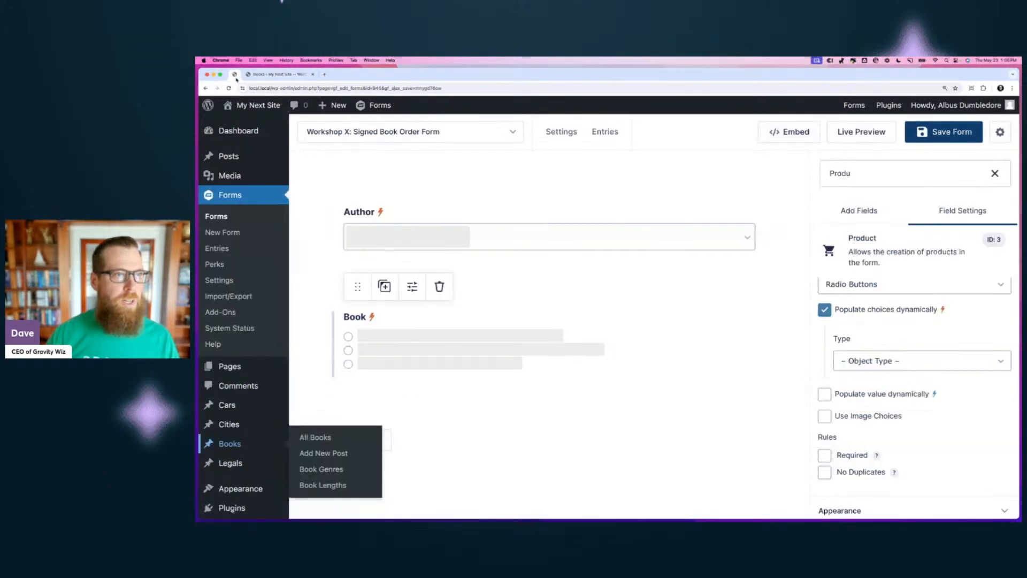
pyautogui.hotkey('alt', 'p')
pyautogui.moveTo(243, 78); pyautogui.dragTo(329, 80)
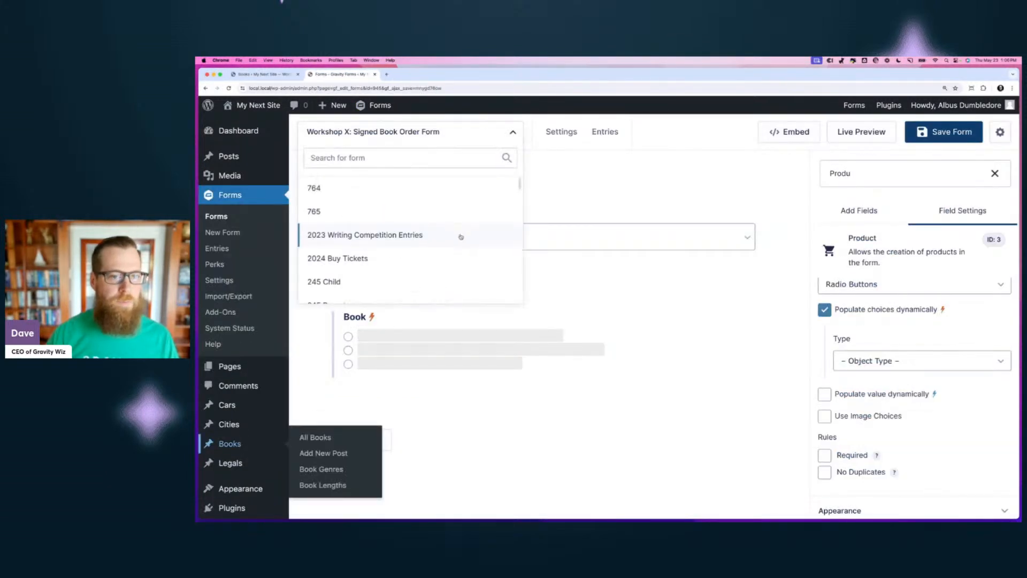
# - Set the Book field's dynamic choices type to Post and enter a custom value of 0 for the template's Price
pyautogui.click(898, 361)
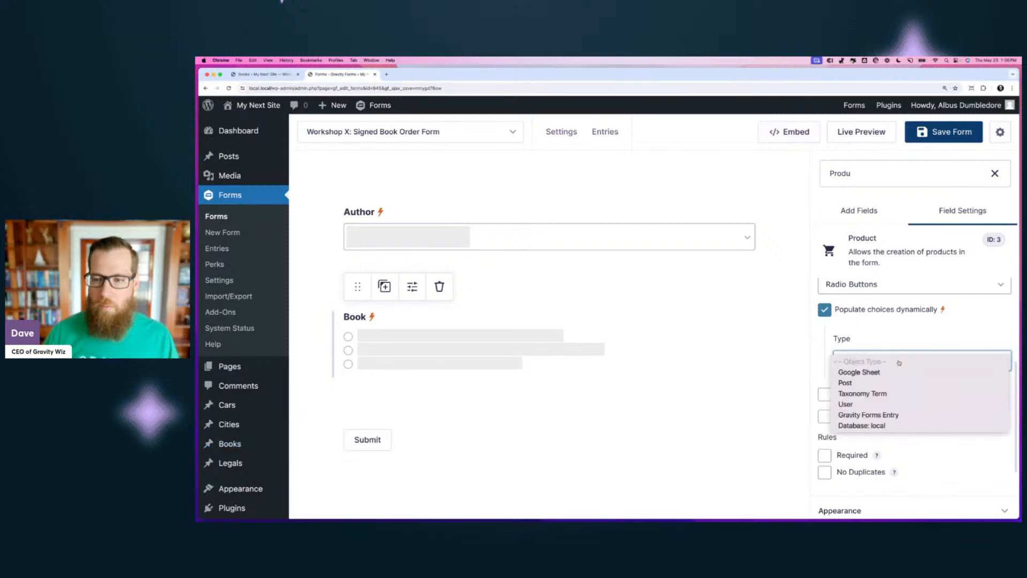
pyautogui.click(857, 383)
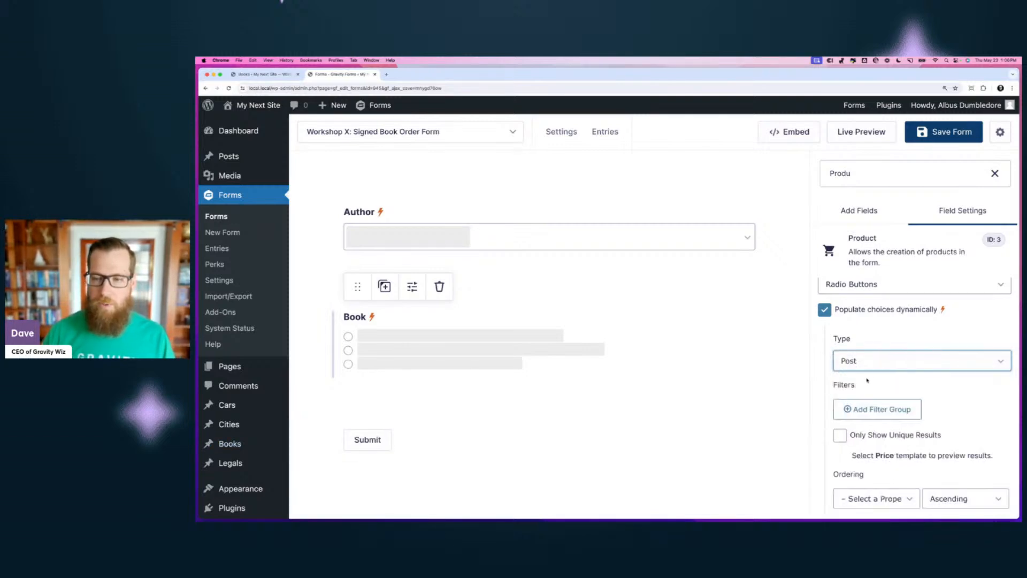
pyautogui.scroll(-1, 913, 369)
pyautogui.scroll(-5, 914, 369)
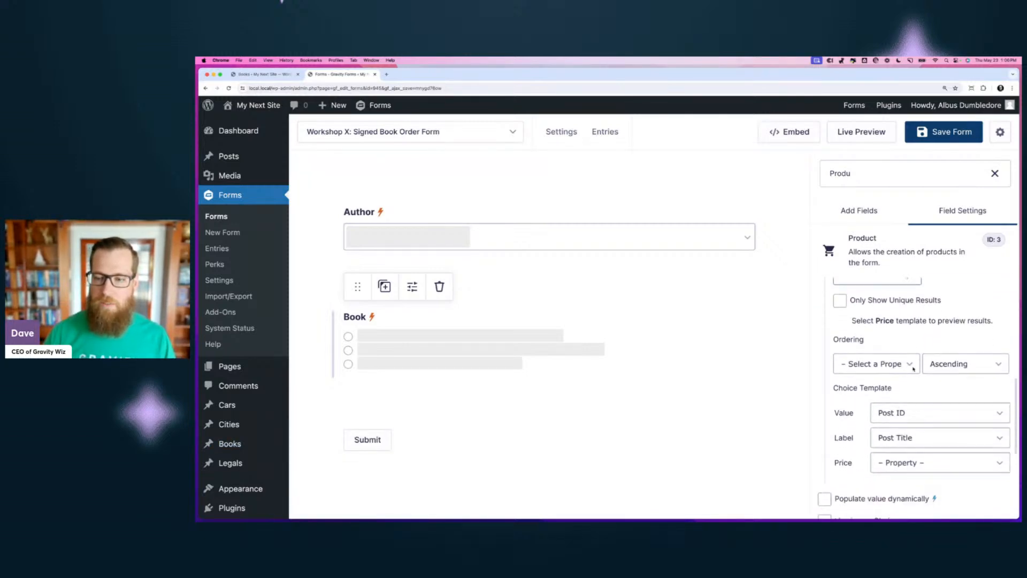
pyautogui.click(902, 405)
pyautogui.click(892, 407)
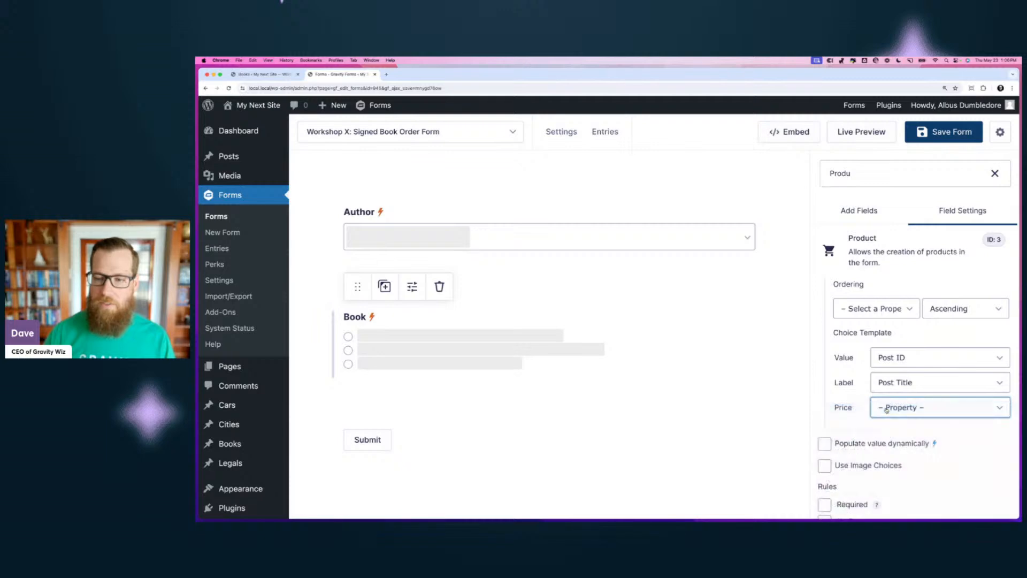
pyautogui.write('0')
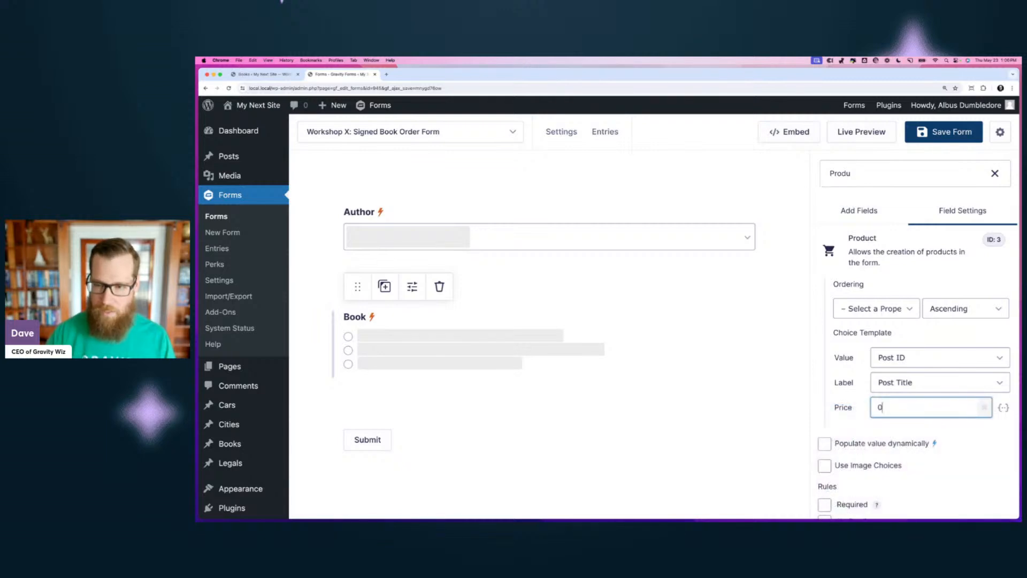
pyautogui.click(893, 423)
# - Preview the unfiltered post results for the Book field and close the results preview
pyautogui.scroll(2, 892, 424)
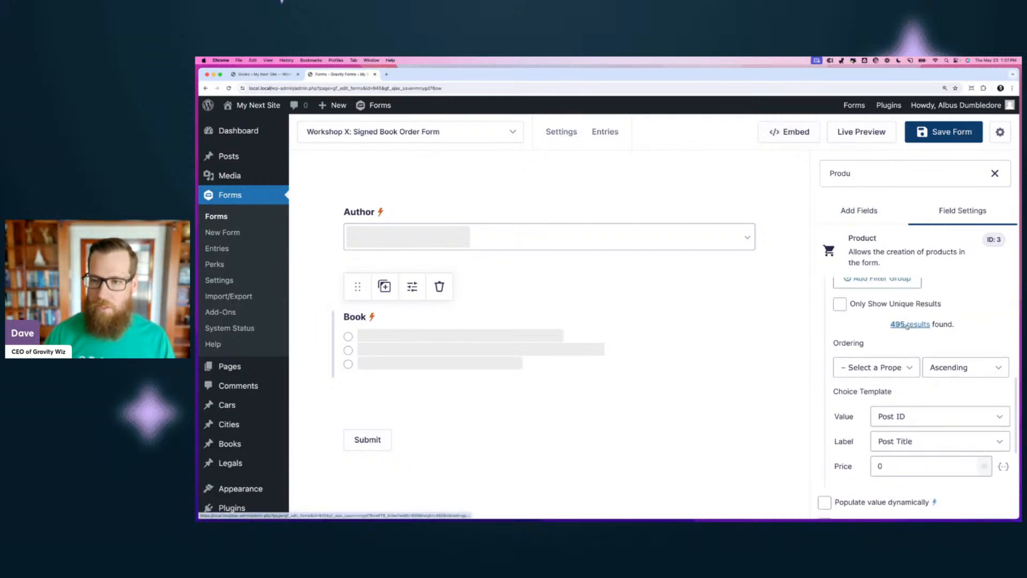
pyautogui.click(910, 323)
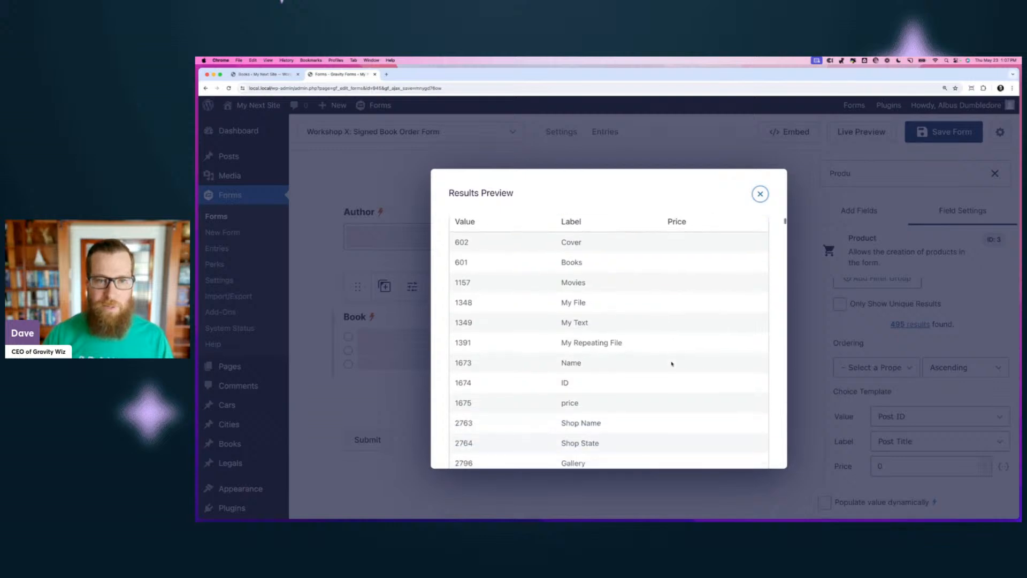
pyautogui.scroll(-5, 658, 358)
pyautogui.scroll(6, 670, 363)
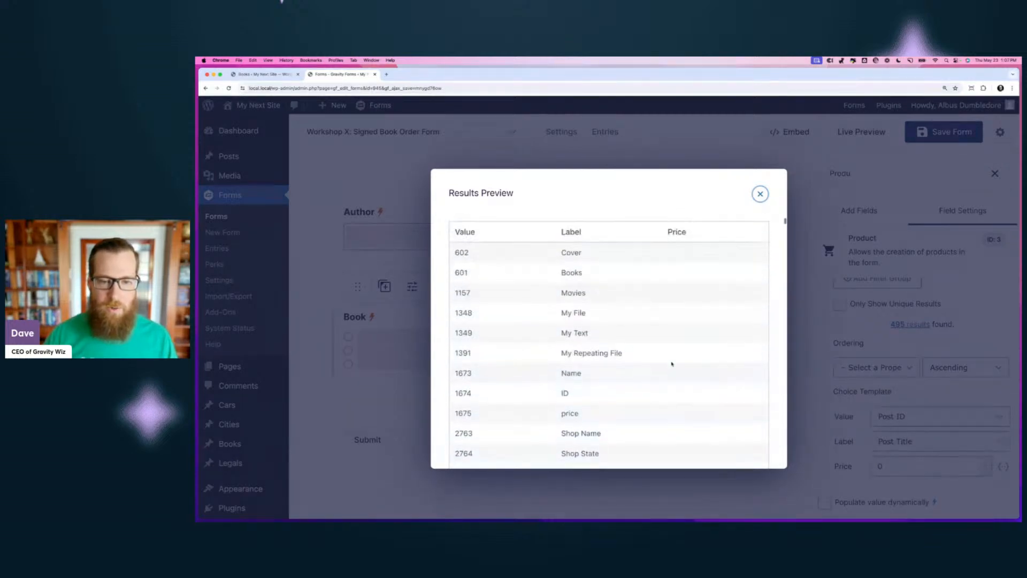
pyautogui.click(760, 194)
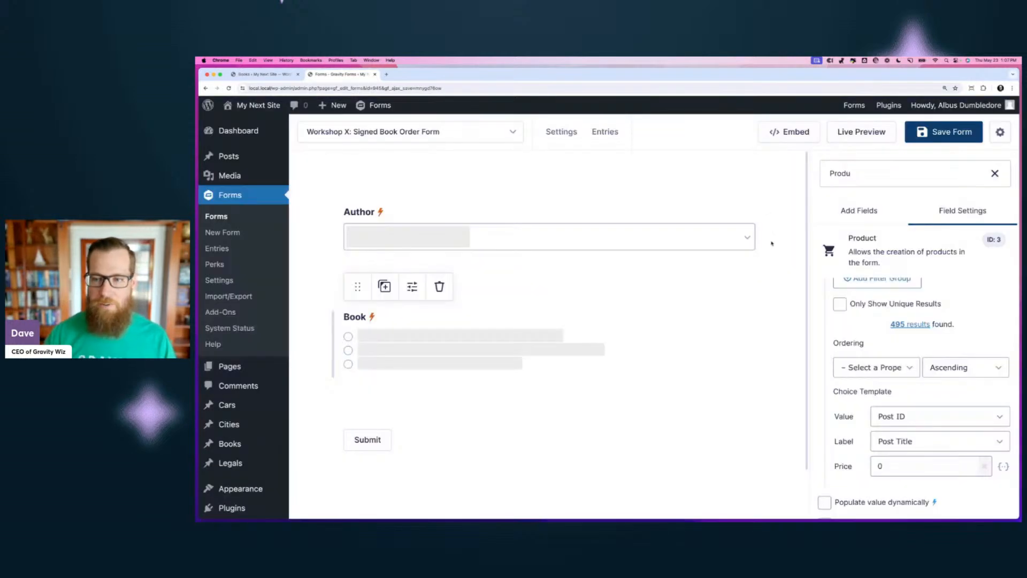
# - Look over the Books list again to compare it with the populated results, and return to the form editor
pyautogui.click(262, 74)
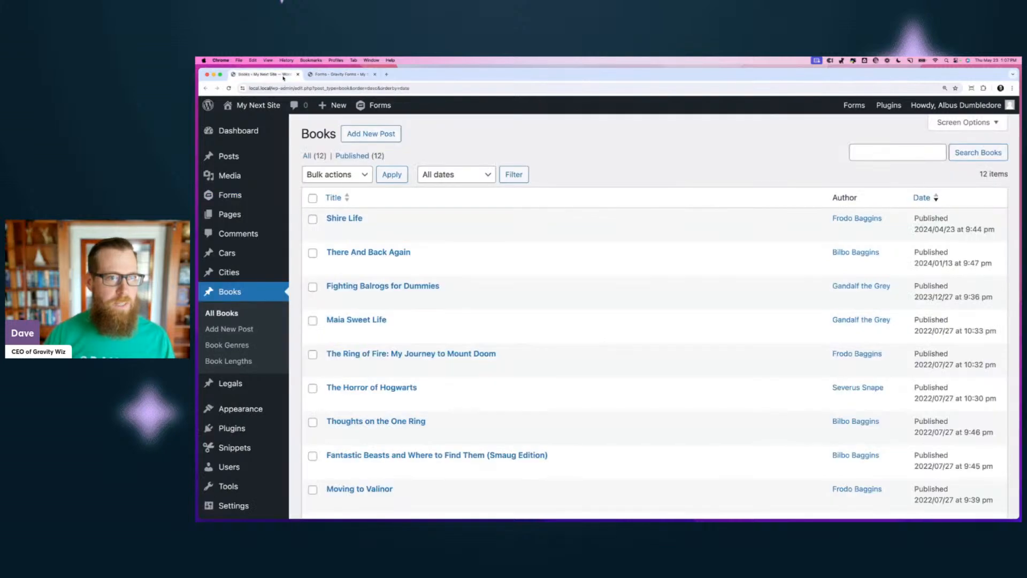
pyautogui.scroll(-3, 465, 289)
pyautogui.scroll(3, 472, 301)
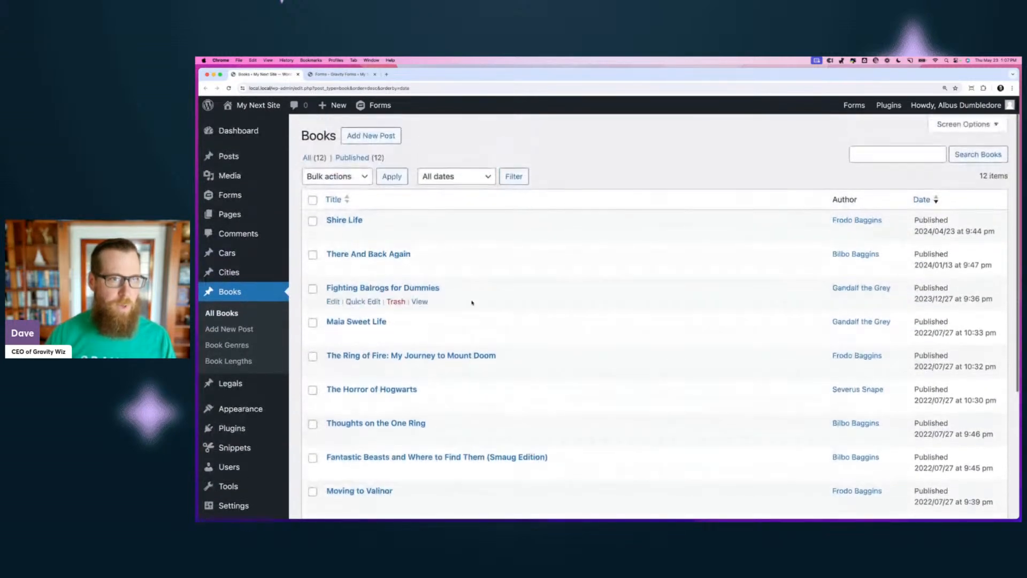
pyautogui.click(358, 75)
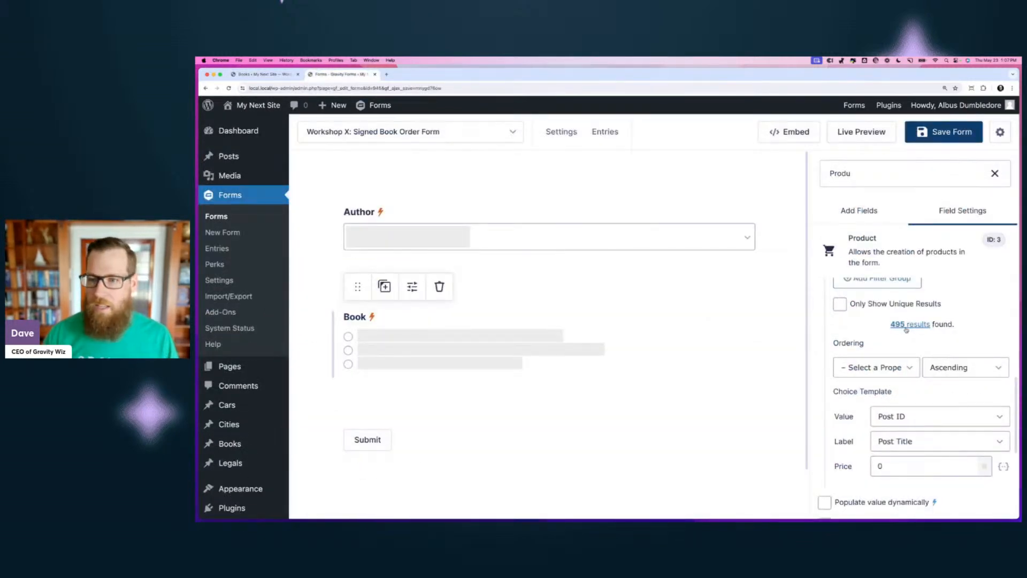
# - Add a filter group to the Book field's dynamic choices with the condition Post Type is Book
pyautogui.scroll(1, 906, 330)
pyautogui.click(882, 358)
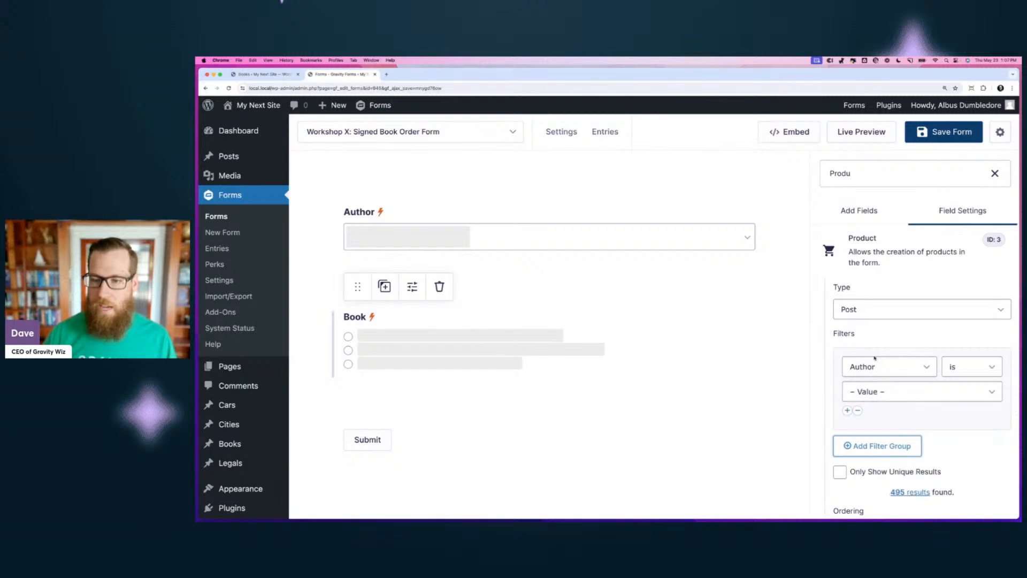
pyautogui.click(874, 368)
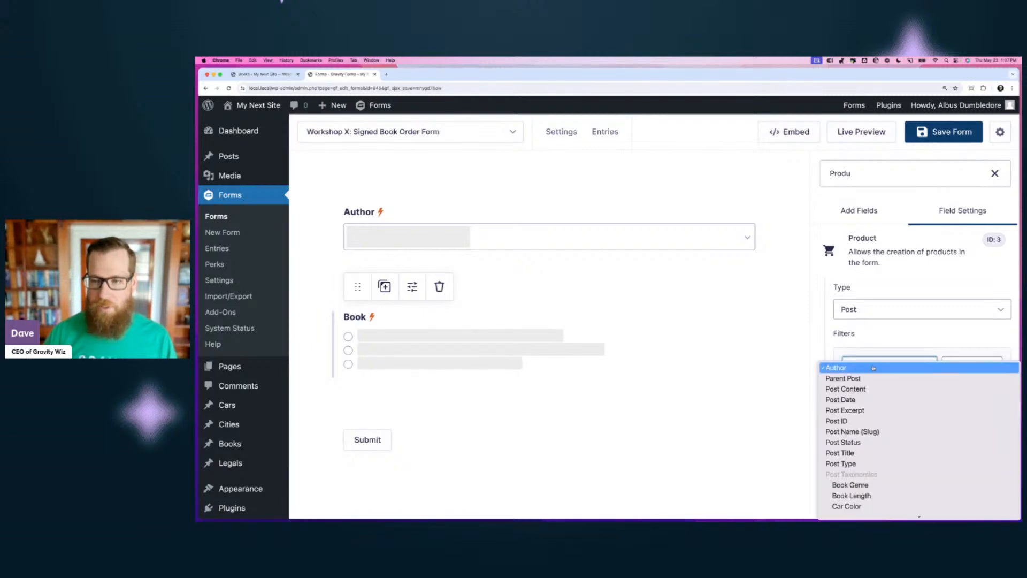
pyautogui.click(842, 463)
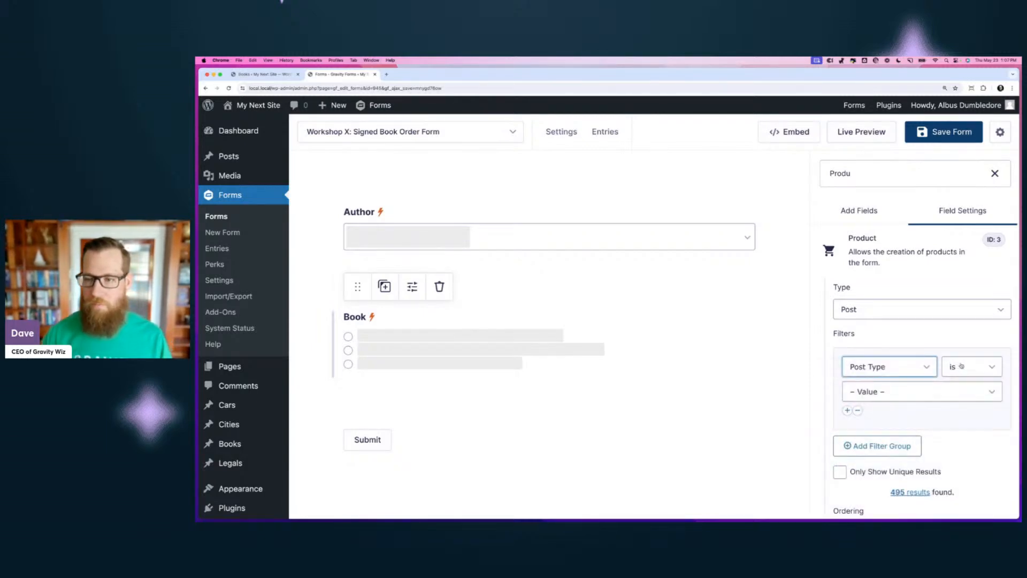
pyautogui.click(888, 396)
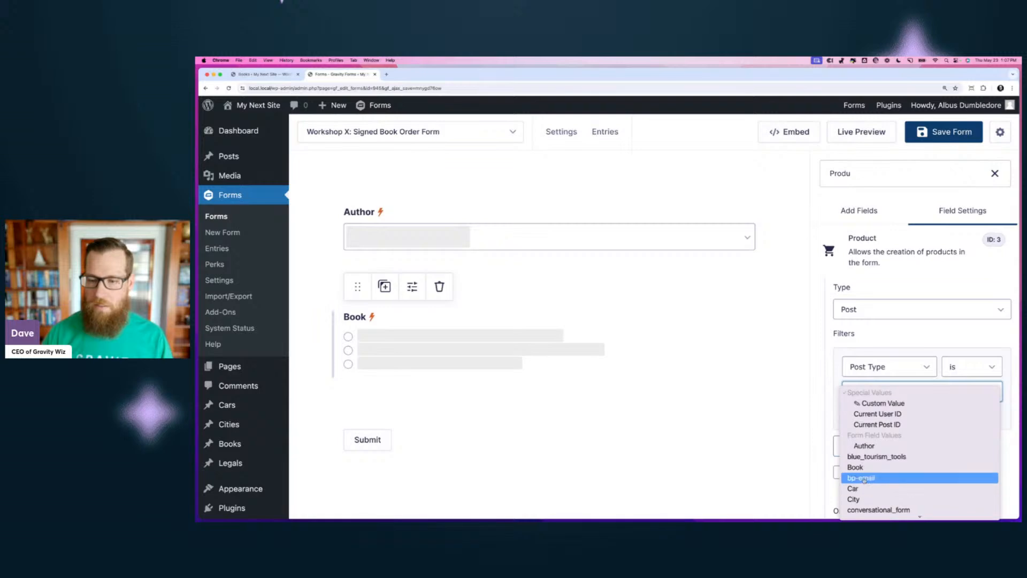
pyautogui.click(861, 467)
# - Preview the results matched by the Post Type filter and look through the listed books
pyautogui.scroll(-2, 908, 435)
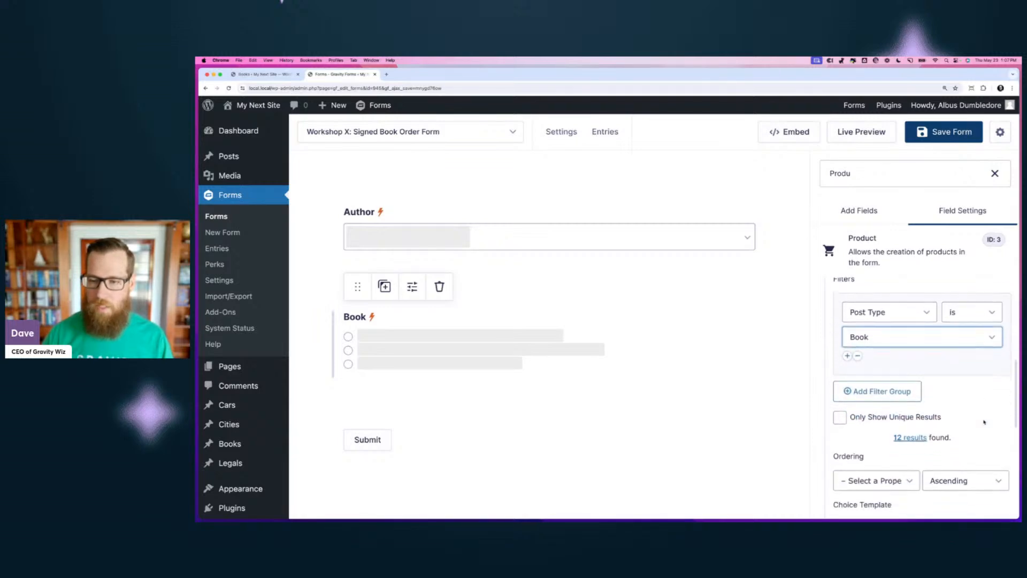
pyautogui.click(908, 427)
pyautogui.scroll(-3, 608, 288)
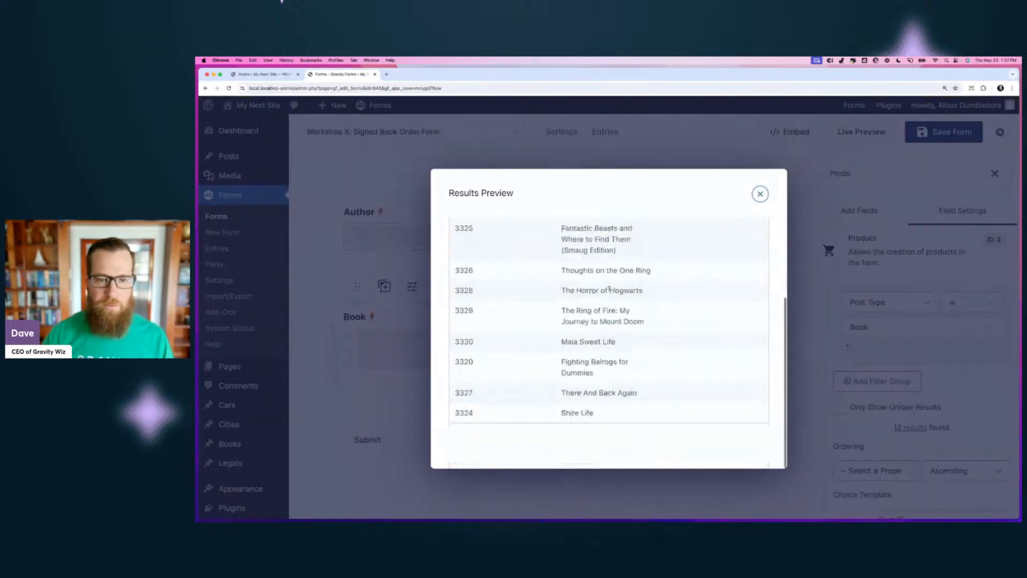
# - Close the results preview and add a second condition to the Book field's filter group: Author is the Author form field value
pyautogui.scroll(3, 609, 288)
pyautogui.click(762, 194)
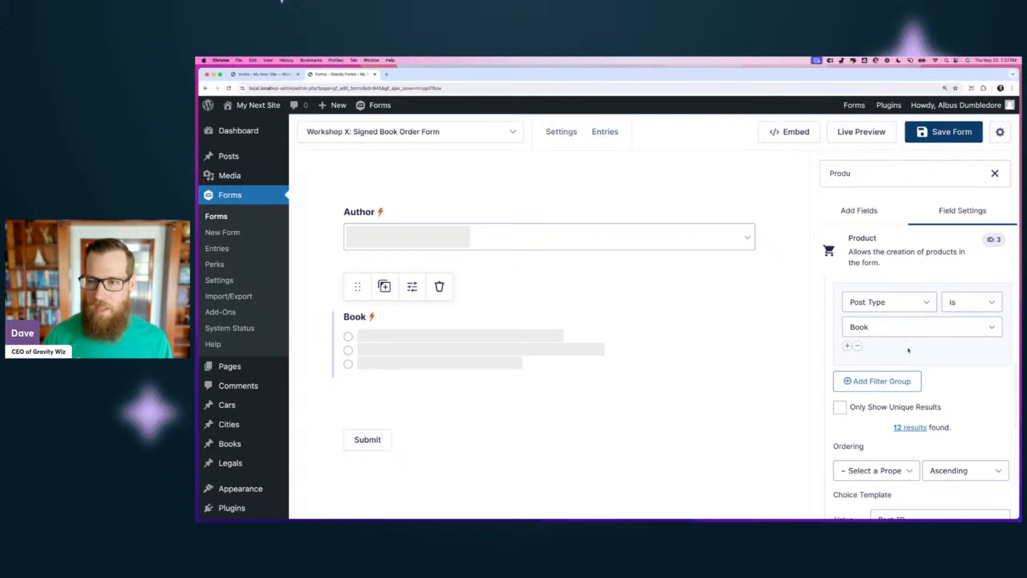
pyautogui.click(847, 346)
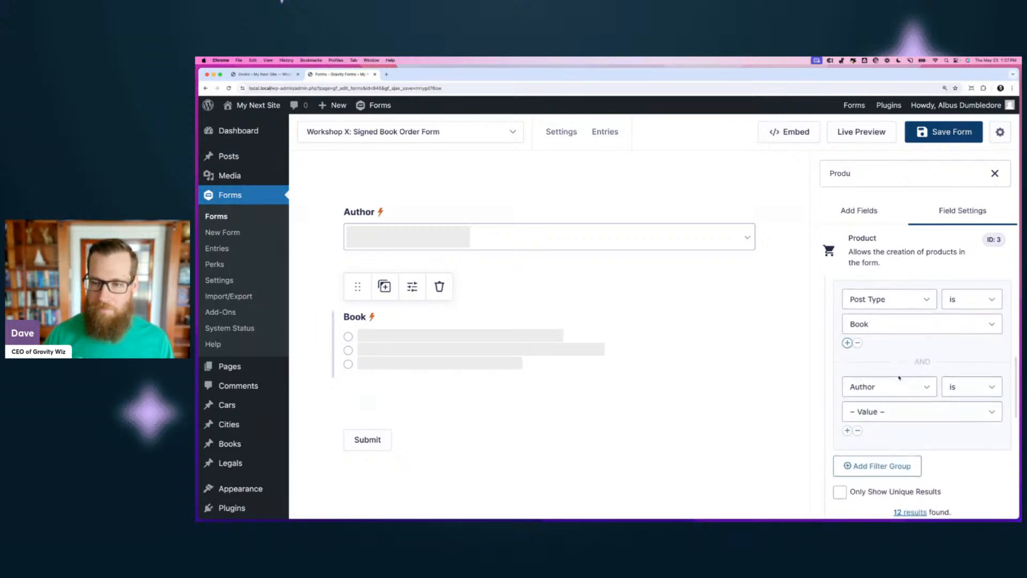
pyautogui.scroll(-2, 878, 343)
pyautogui.click(878, 326)
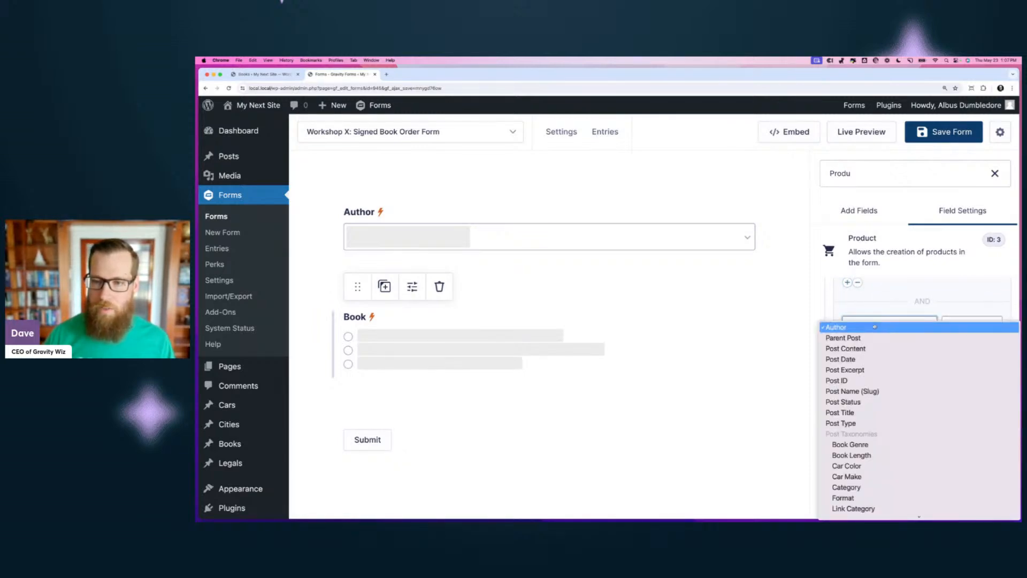
pyautogui.click(879, 327)
pyautogui.click(900, 357)
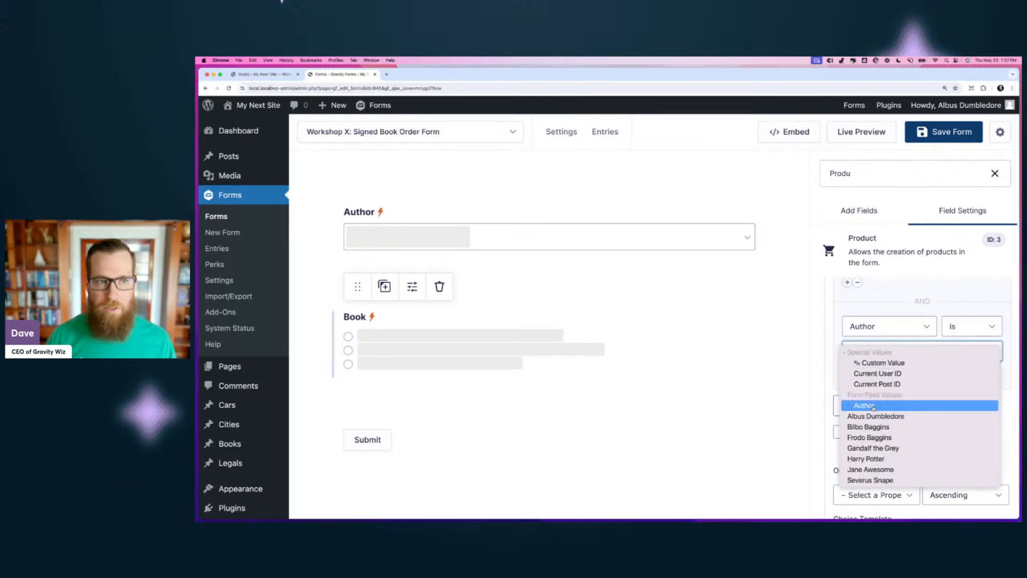
pyautogui.click(873, 408)
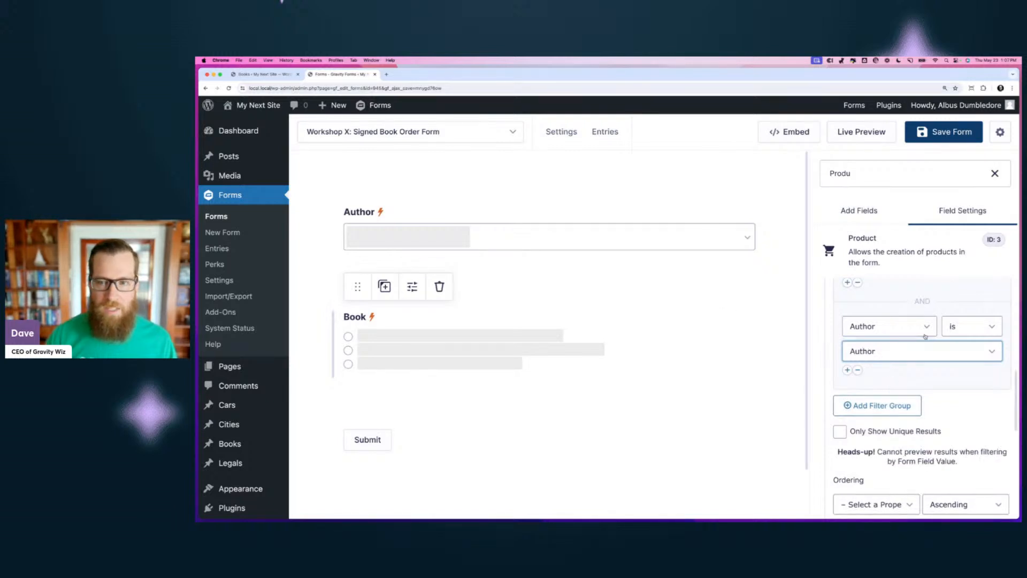
# - Review the property and value choices of the Book field's second filter condition, keeping Author selected for both
pyautogui.click(922, 352)
pyautogui.click(867, 327)
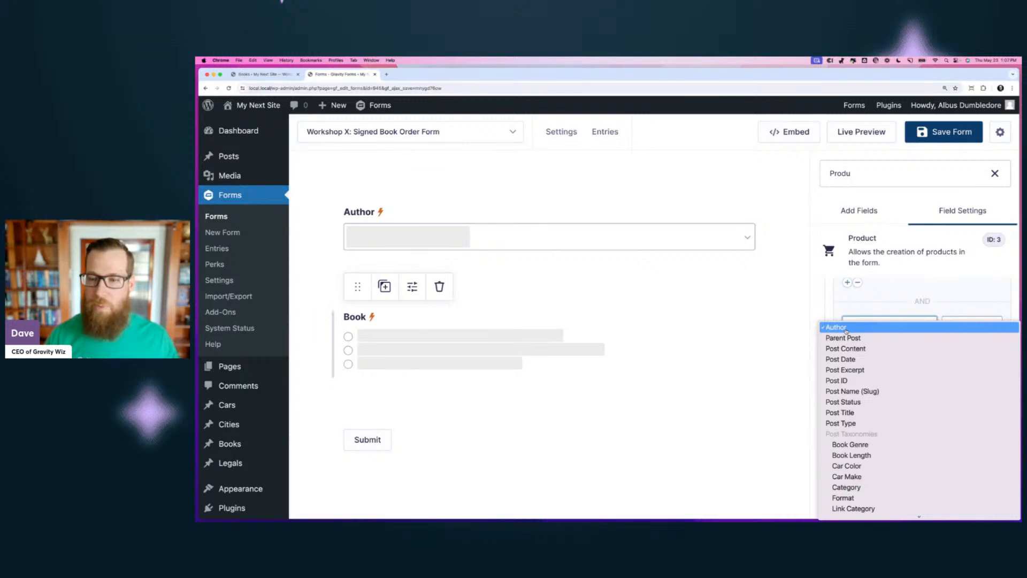
pyautogui.click(846, 329)
pyautogui.click(862, 353)
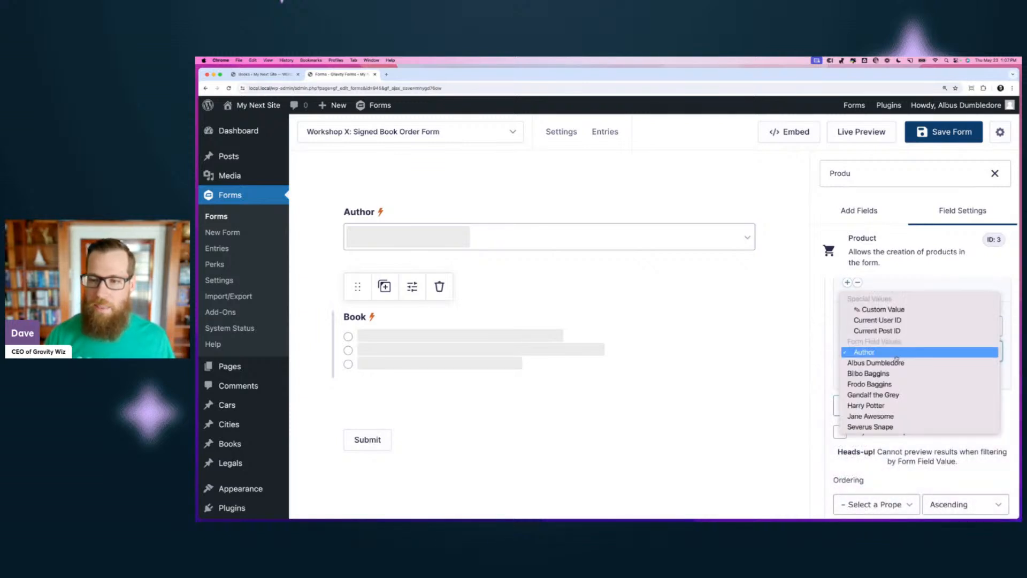
pyautogui.click(866, 352)
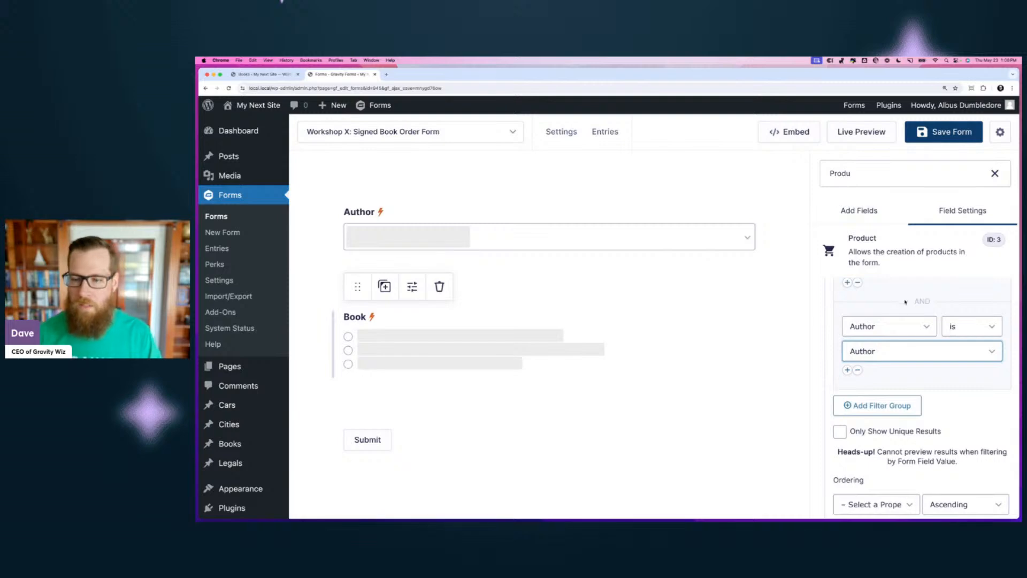
# - Save the form with the new Book filter and open its live preview
pyautogui.scroll(-2, 905, 336)
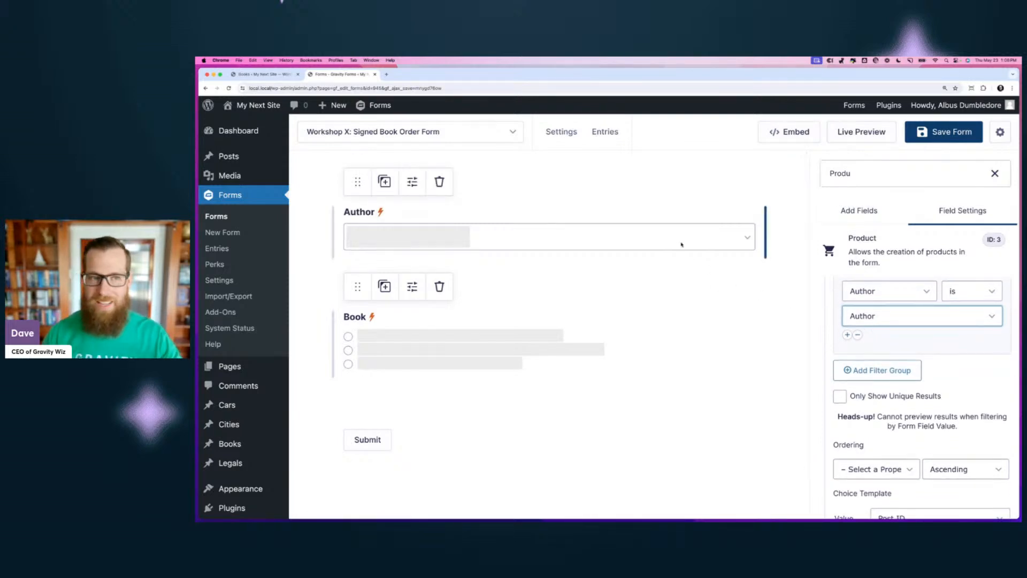
pyautogui.scroll(-1, 942, 396)
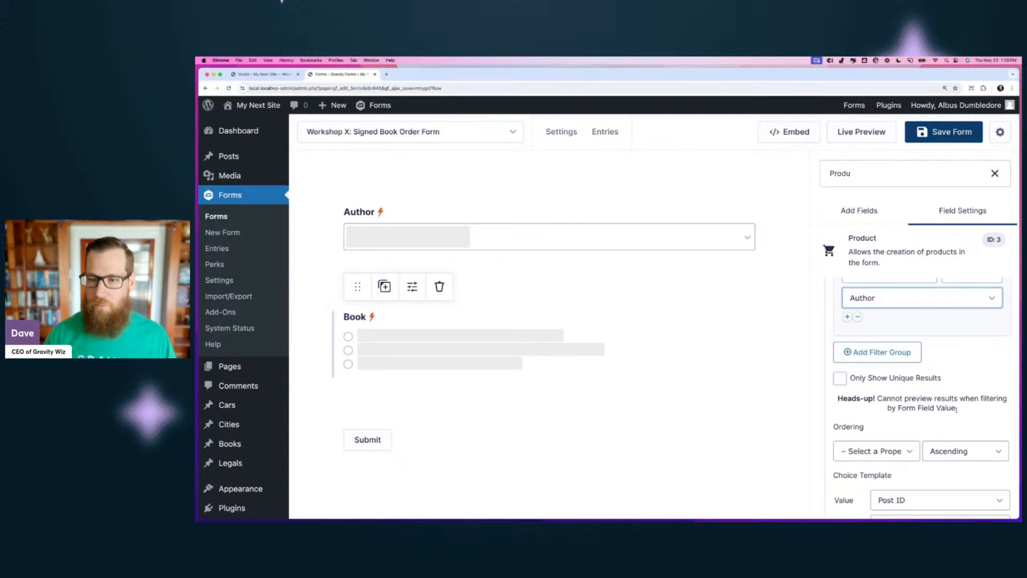
pyautogui.scroll(-3, 957, 410)
pyautogui.scroll(2, 947, 375)
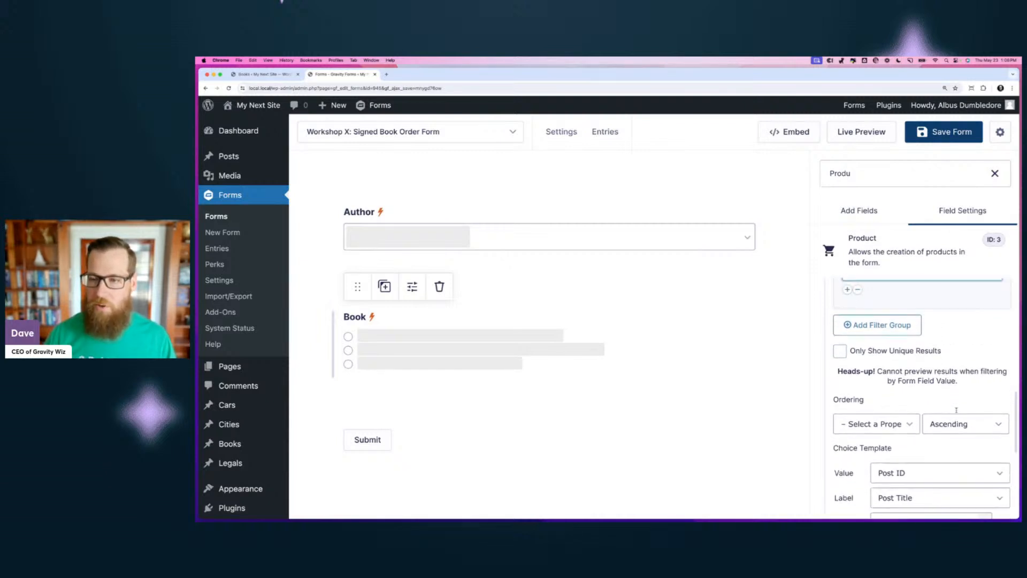
pyautogui.click(944, 132)
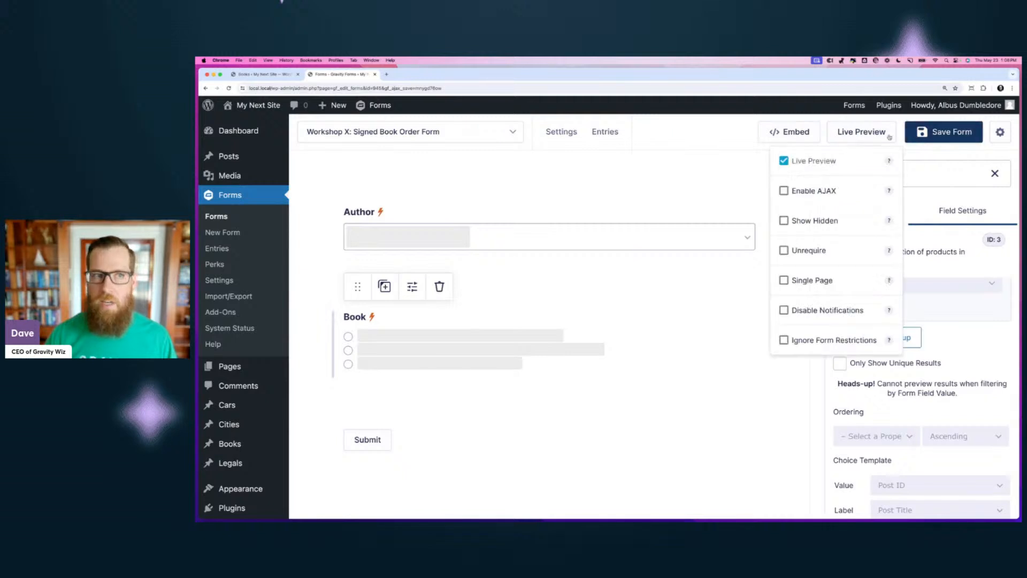
pyautogui.click(867, 132)
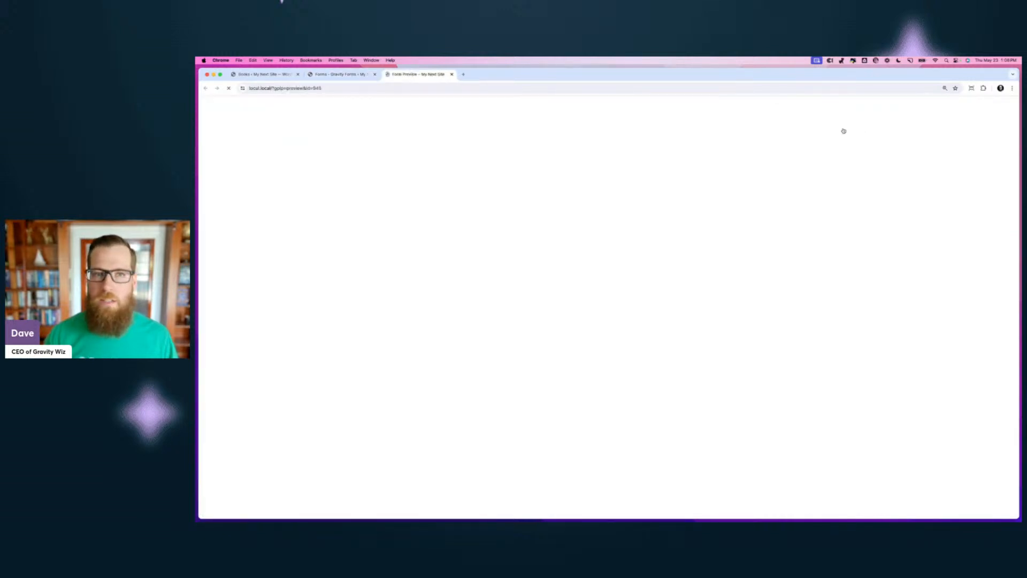
pyautogui.scroll(-3, 616, 304)
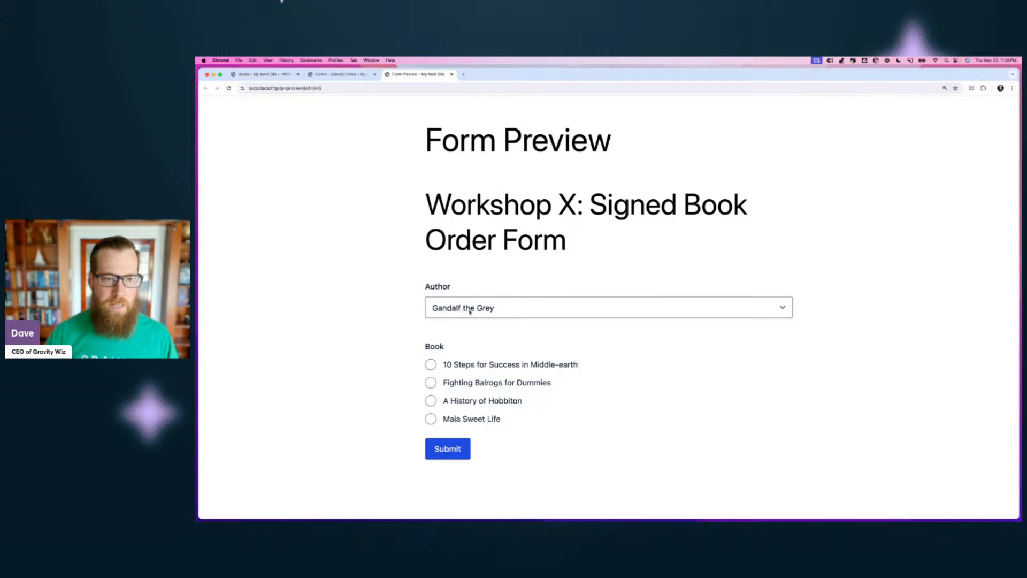
# - Test the book filtering by selecting "10 Steps for Success in Middle-earth" and switching Author through the three remaining options in list order
pyautogui.click(475, 363)
pyautogui.click(475, 307)
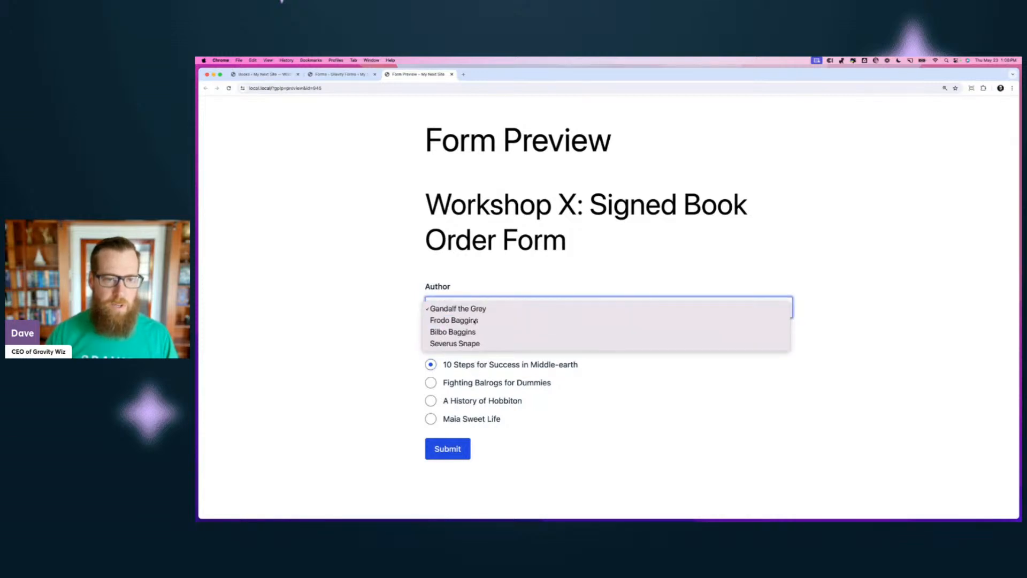
pyautogui.click(474, 321)
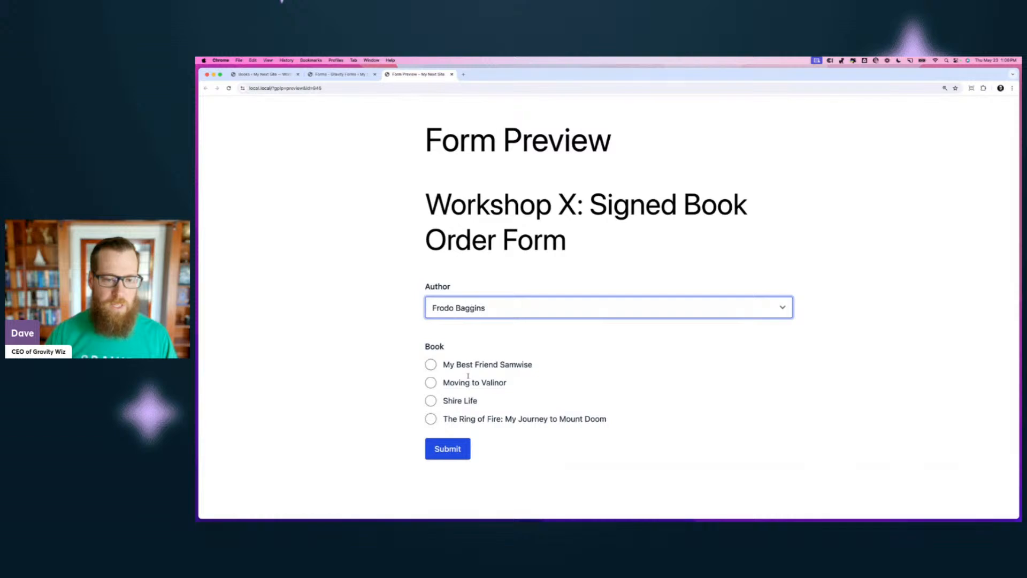
pyautogui.click(471, 307)
pyautogui.click(472, 321)
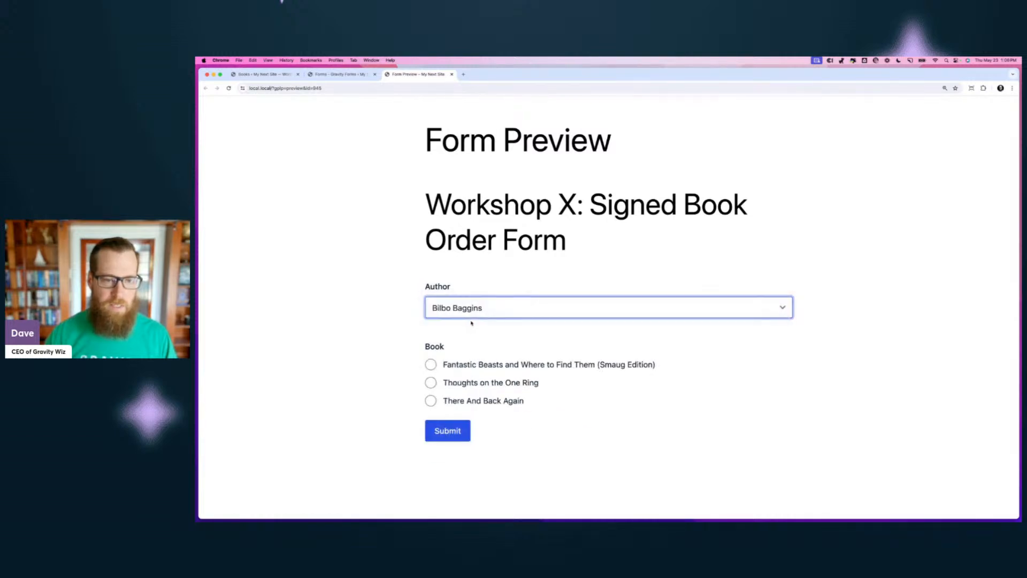
pyautogui.click(473, 308)
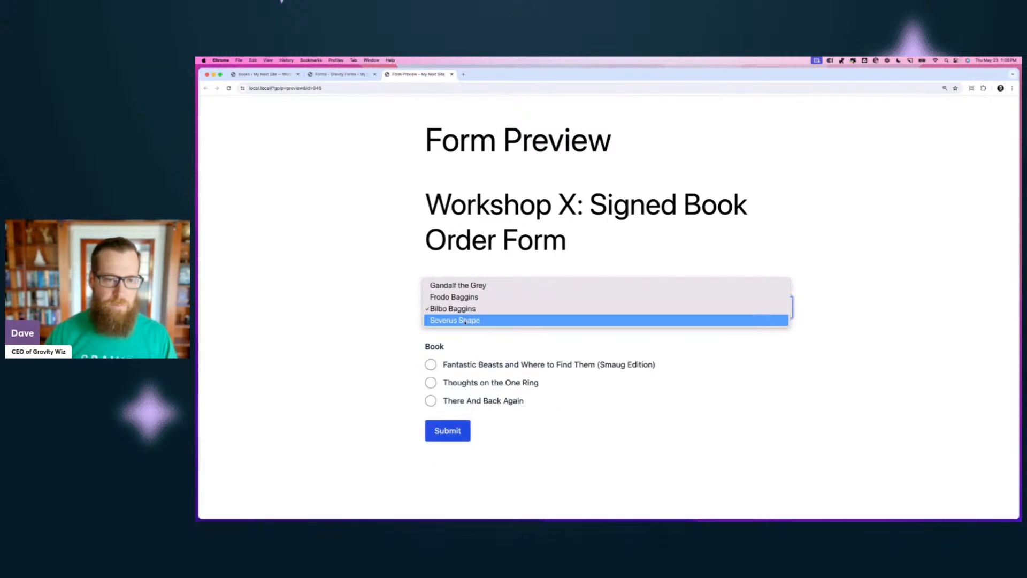
pyautogui.click(466, 320)
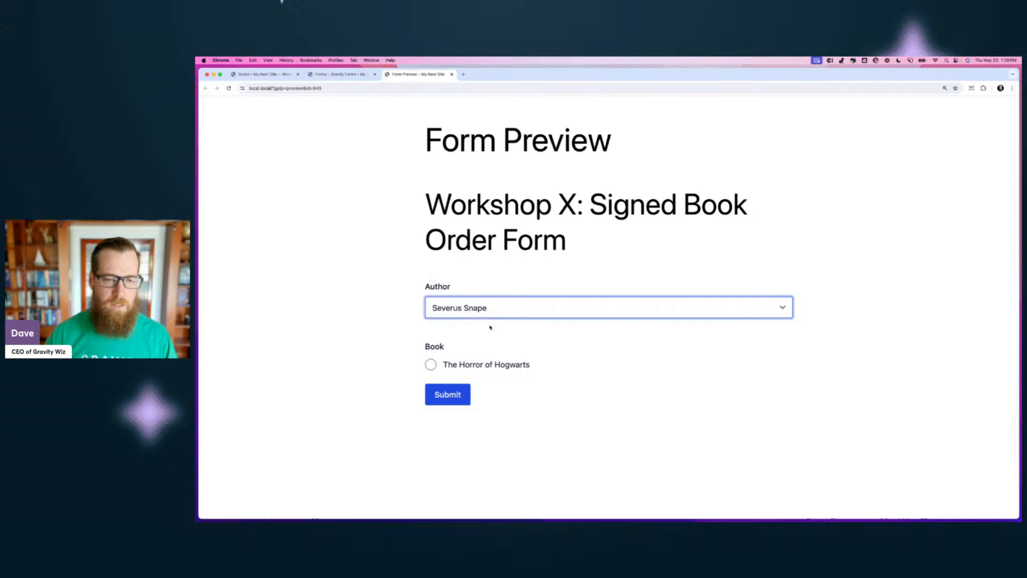
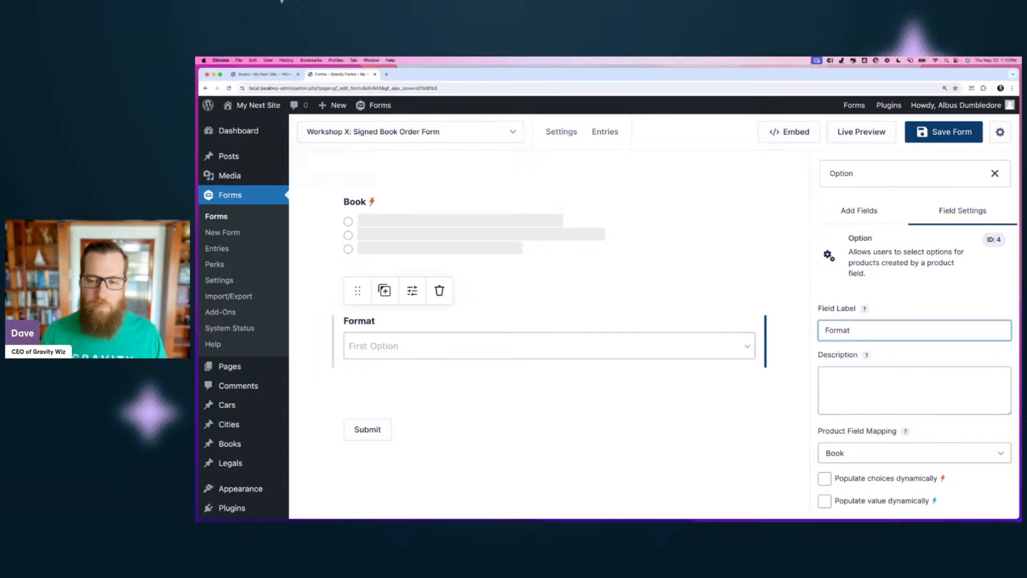
# - Open the ACF field group Book Details separately, examine the sub fields of its Formats repeater, and close it again
pyautogui.scroll(-2, 915, 406)
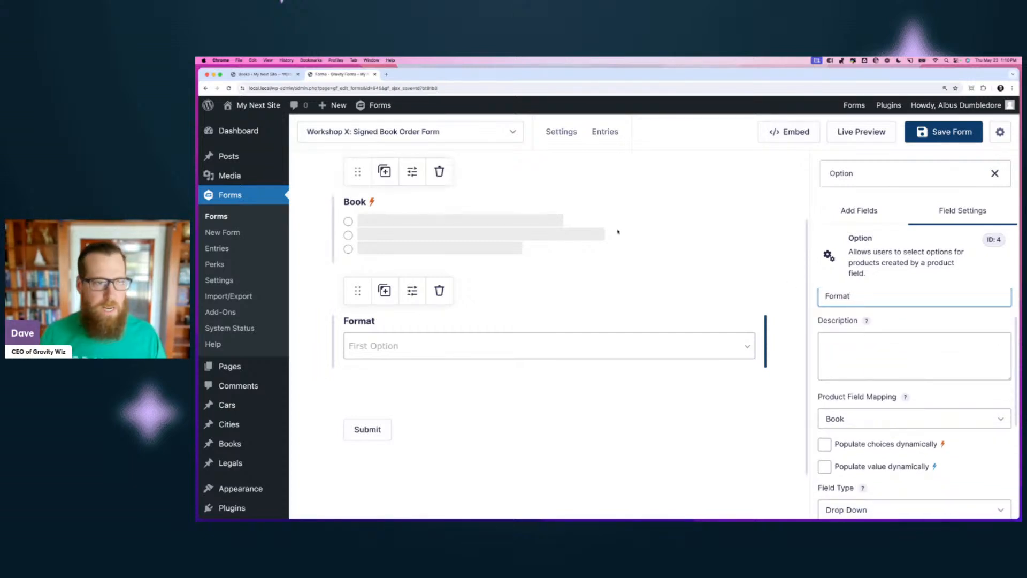
pyautogui.scroll(-3, 240, 460)
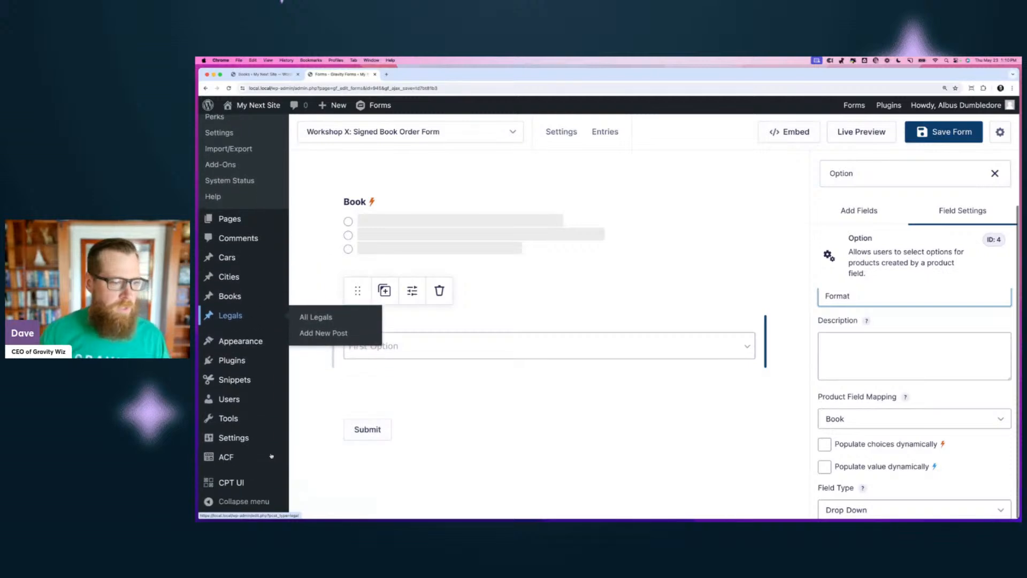
pyautogui.keyDown('super'); pyautogui.click(230, 458); pyautogui.keyUp('super')
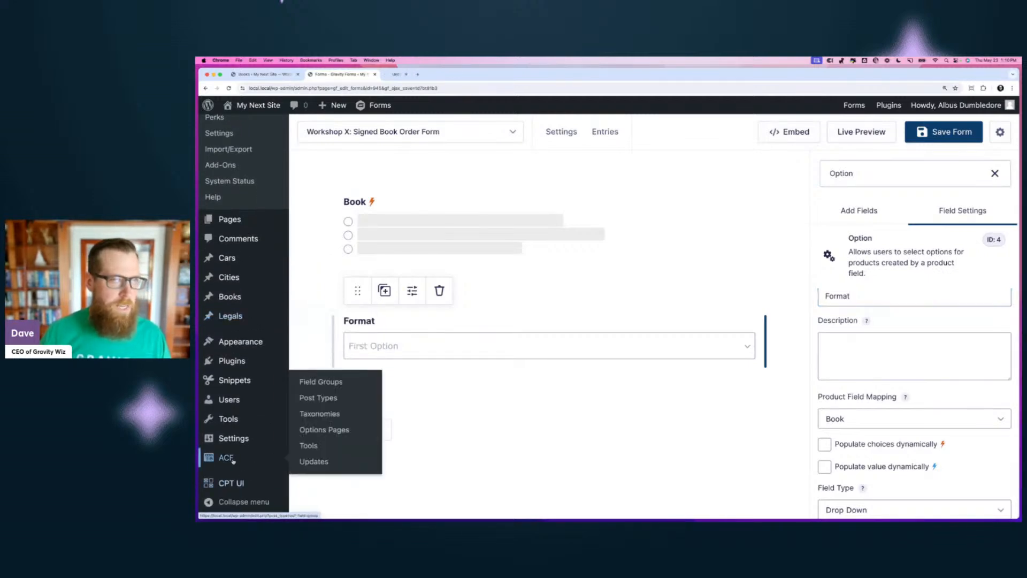
pyautogui.click(403, 74)
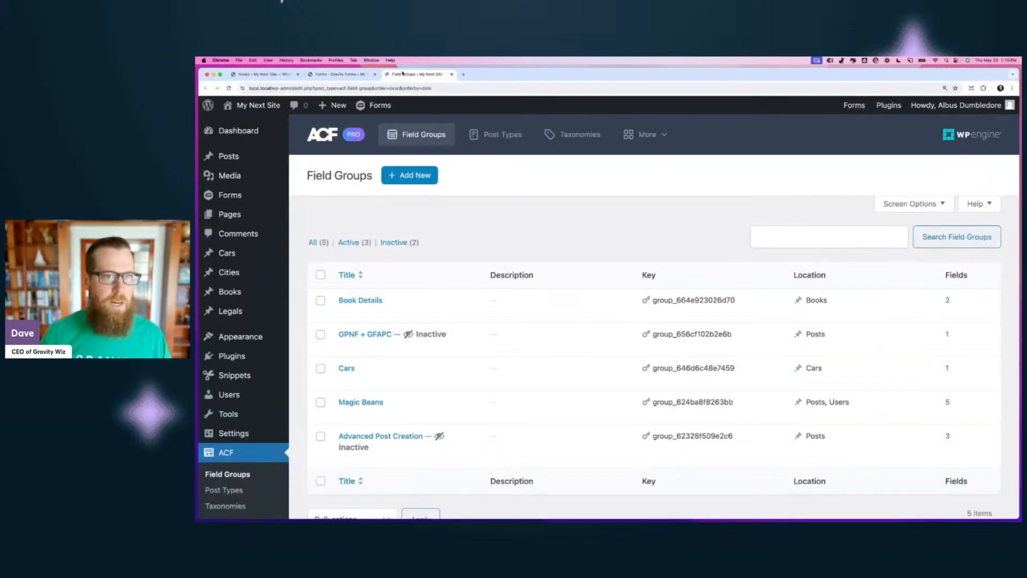
pyautogui.click(380, 299)
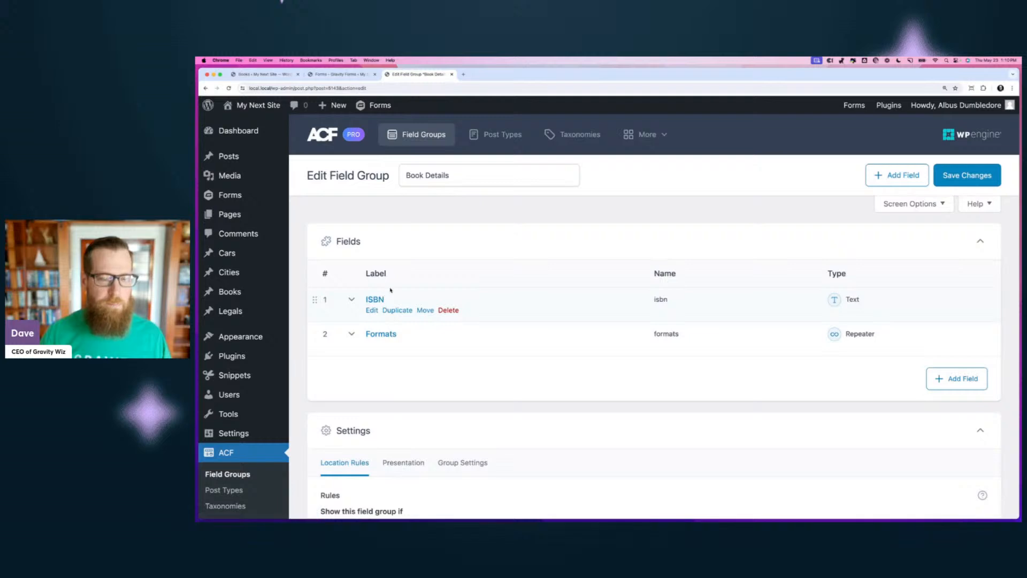
pyautogui.scroll(-3, 454, 293)
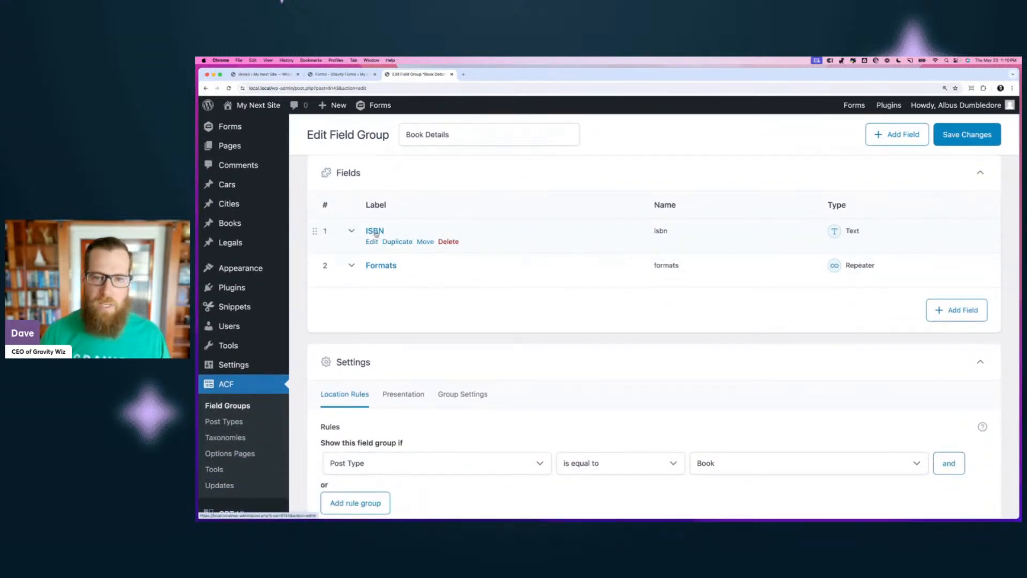
pyautogui.click(379, 266)
pyautogui.scroll(-10, 503, 307)
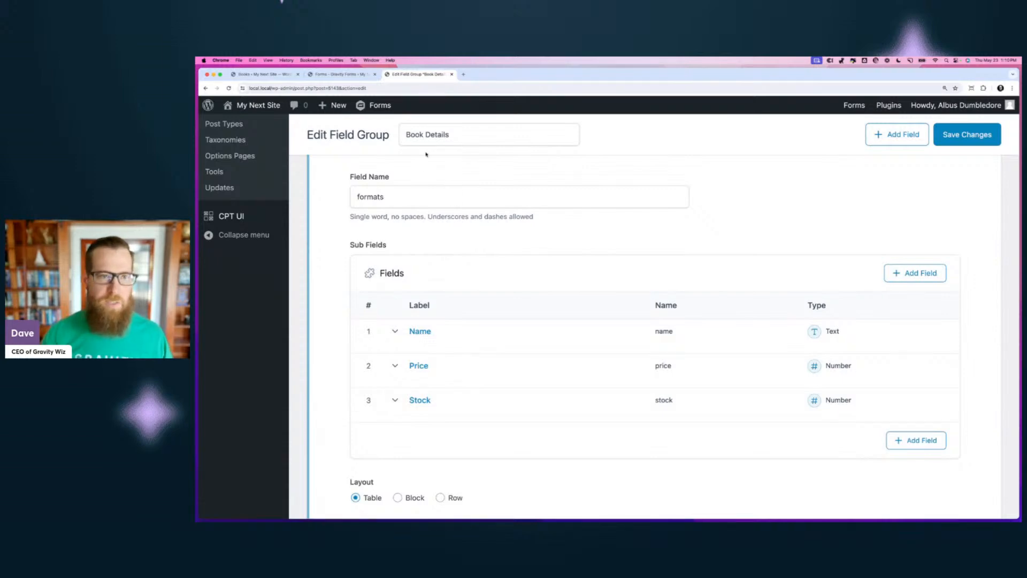
pyautogui.press('super+w')
# - Open the Shire Life book from the Books list and examine the ISBN and Formats rows in its Book Details
pyautogui.click(265, 75)
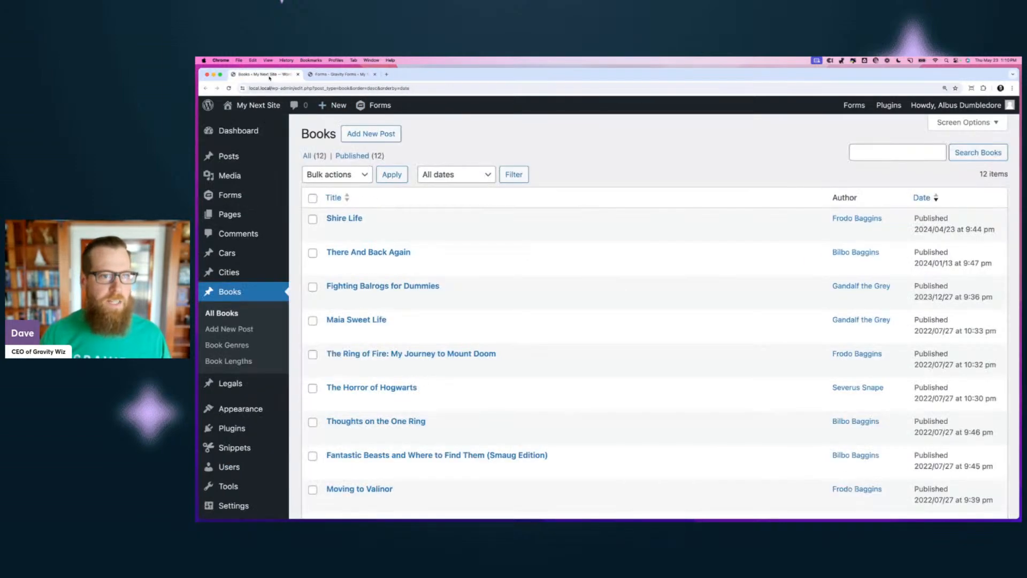
pyautogui.click(343, 219)
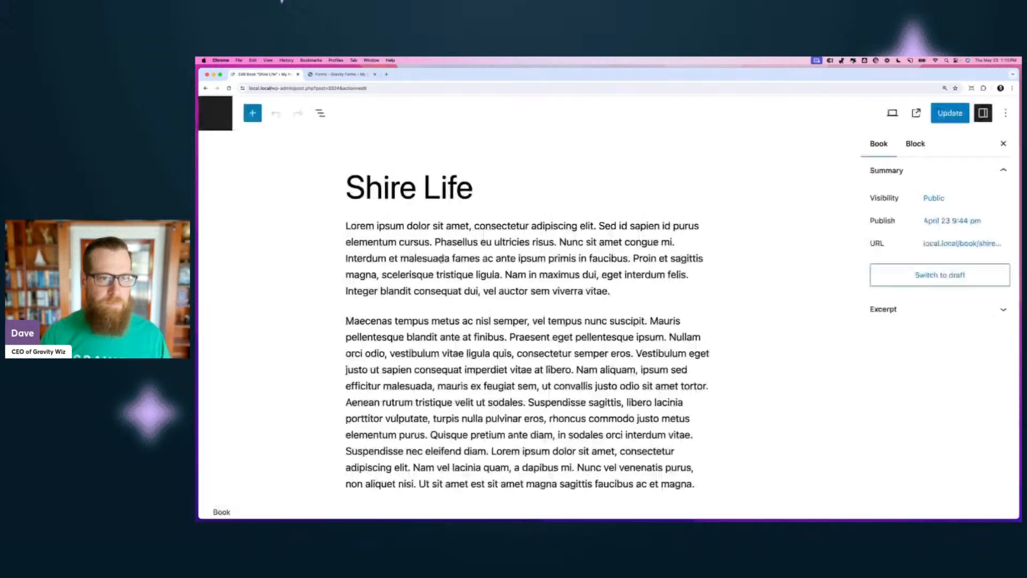
pyautogui.scroll(-10, 441, 261)
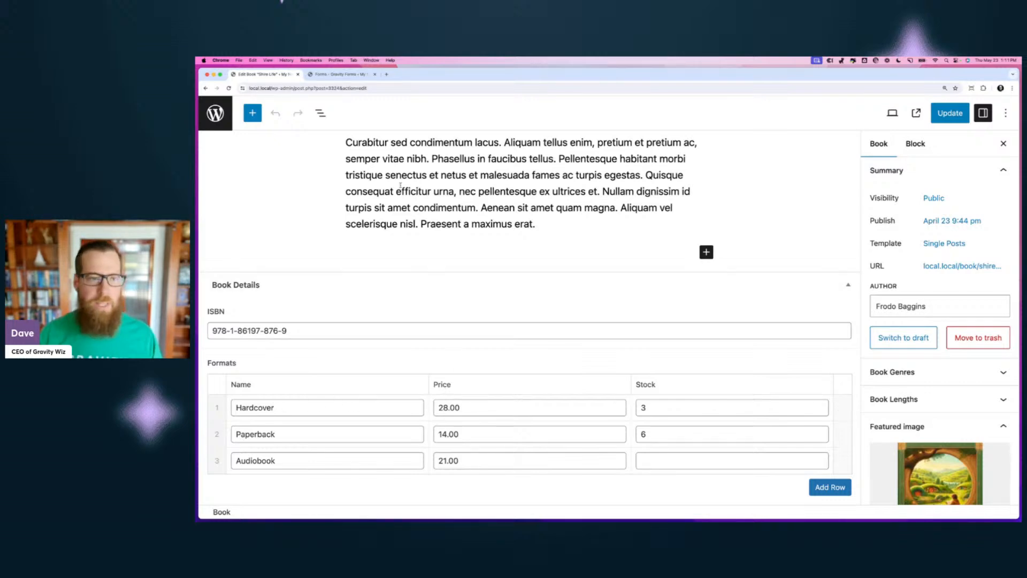
# - Return to the form editor, enable dynamic choice population on the Format option field, and set its field type to Radio Buttons
pyautogui.click(338, 74)
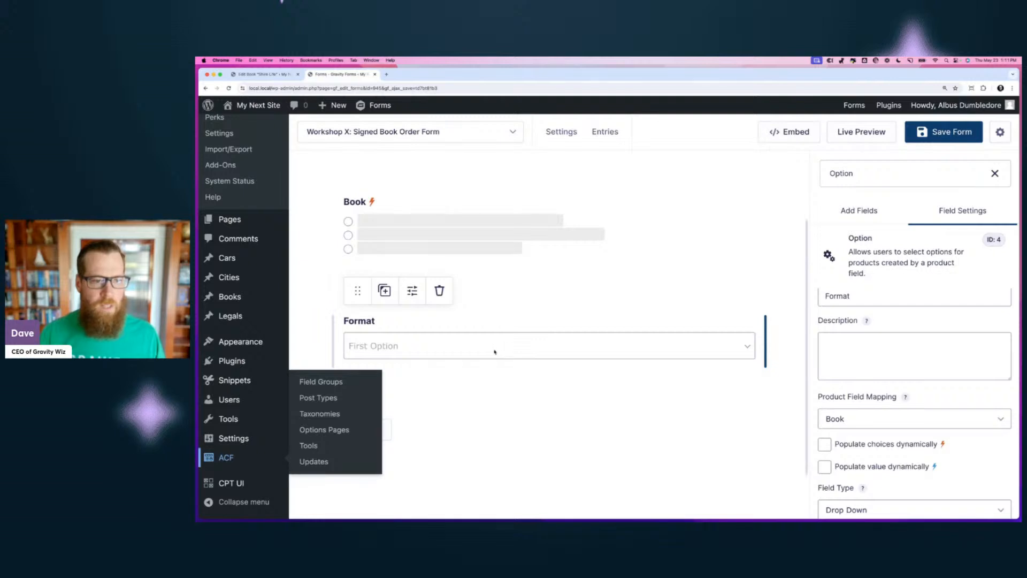
pyautogui.scroll(-1, 874, 429)
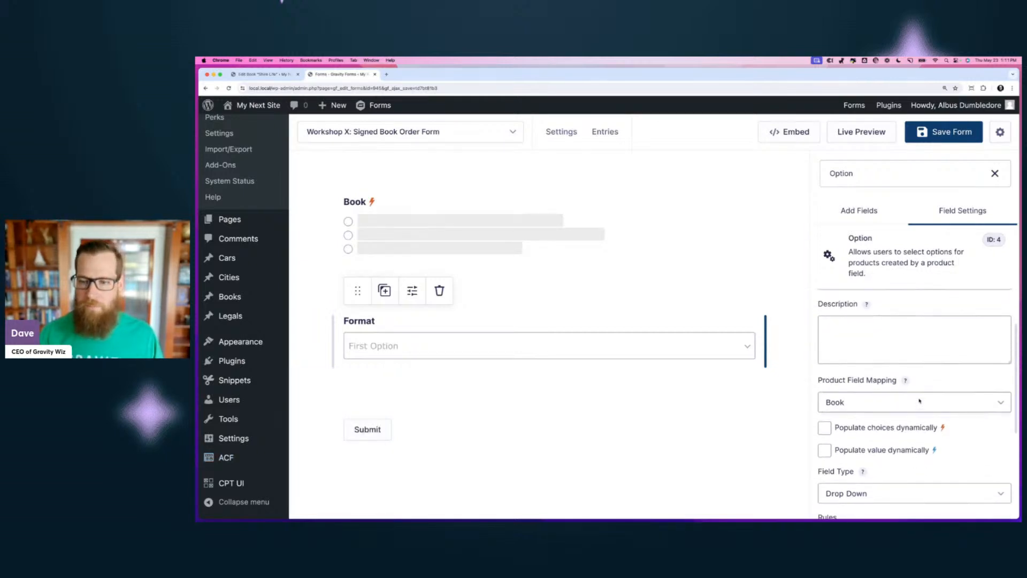
pyautogui.click(874, 430)
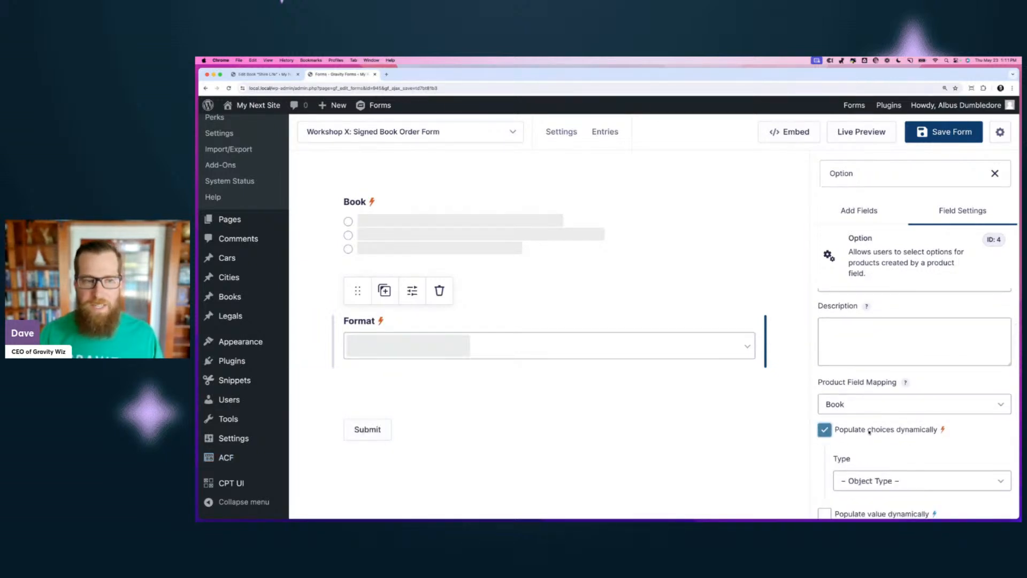
pyautogui.scroll(-5, 870, 431)
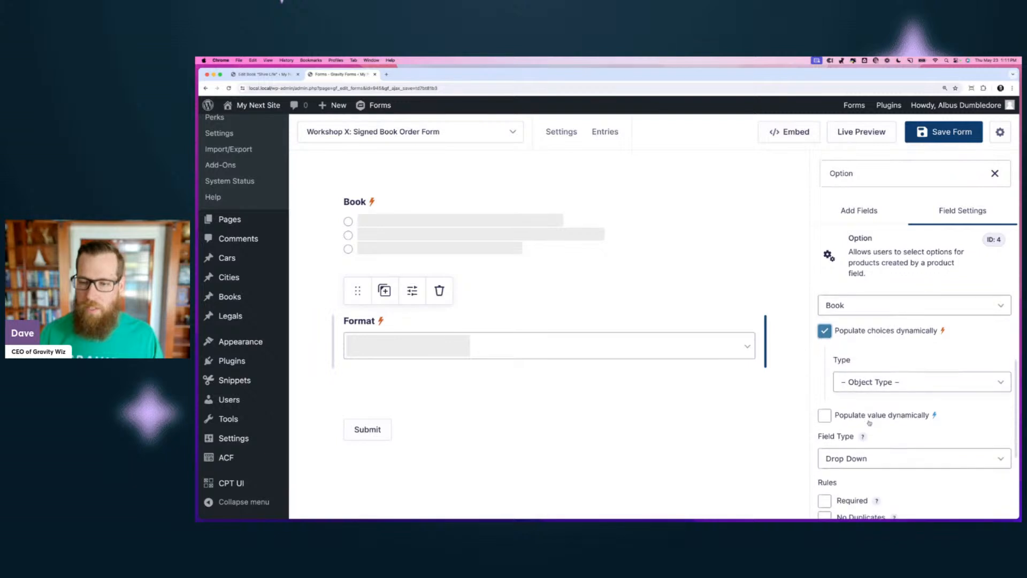
pyautogui.click(866, 458)
pyautogui.click(838, 482)
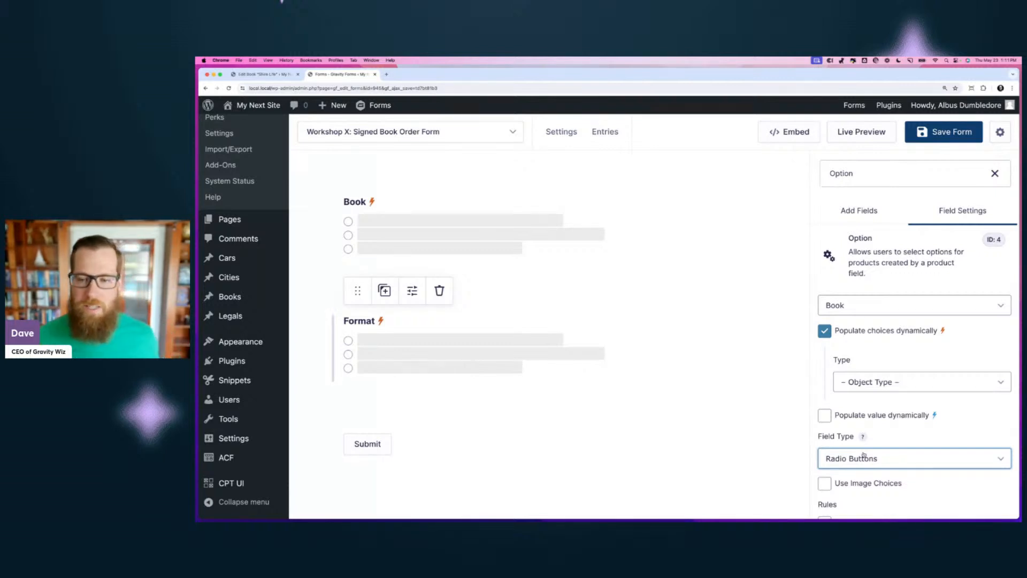
pyautogui.scroll(-2, 864, 455)
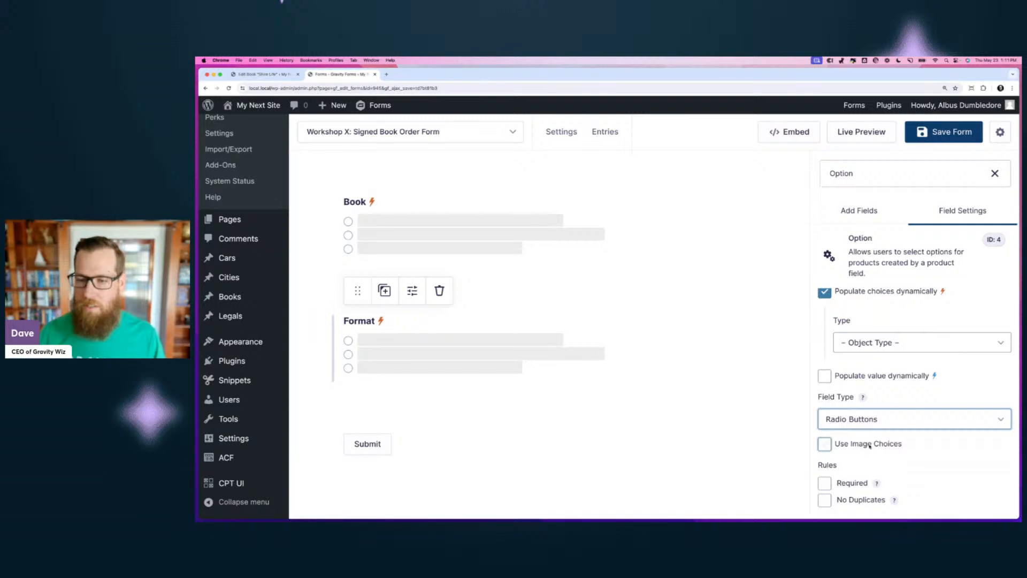
pyautogui.scroll(-1, 867, 449)
pyautogui.scroll(2, 869, 446)
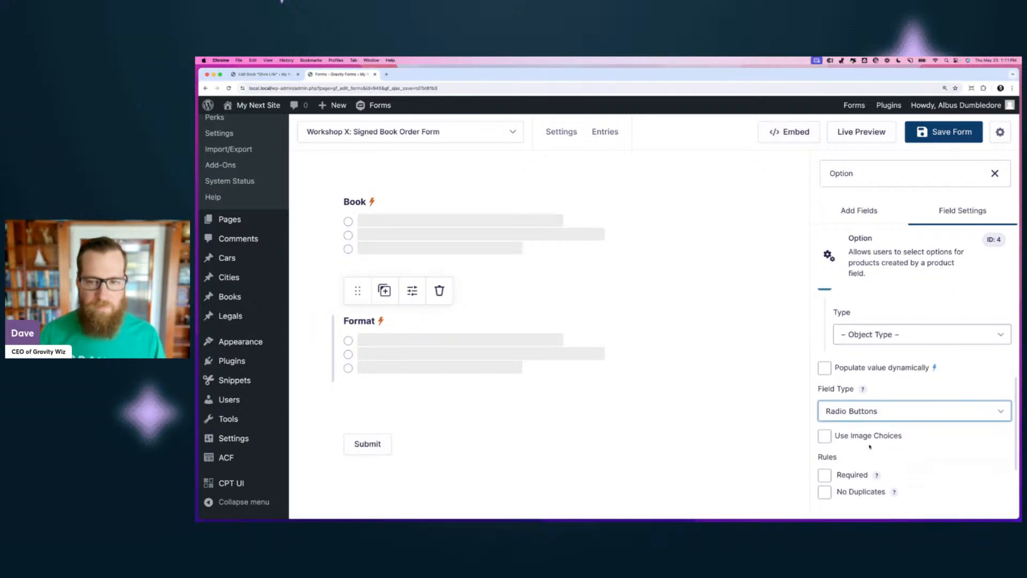
pyautogui.click(864, 398)
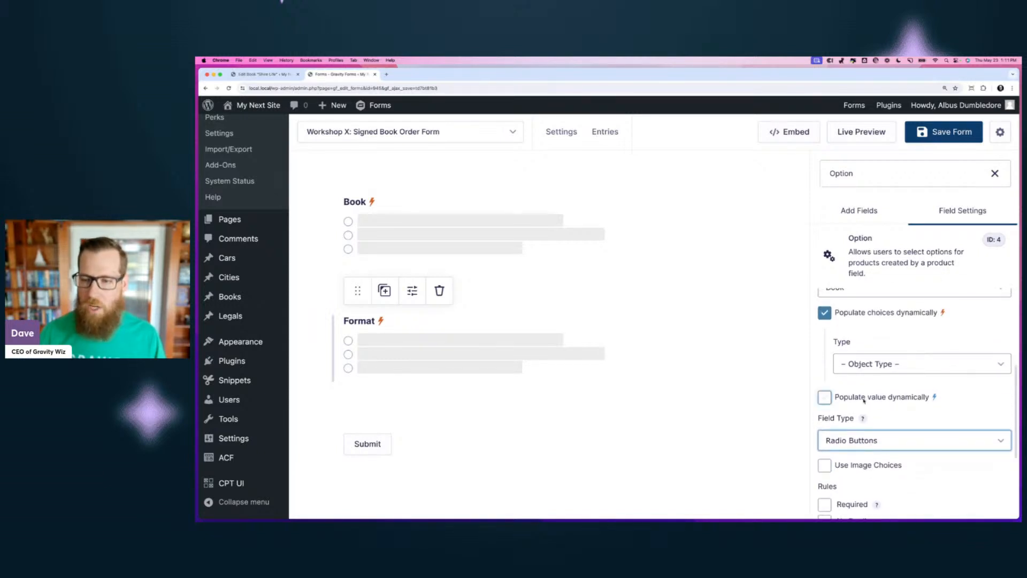
pyautogui.scroll(-1, 864, 399)
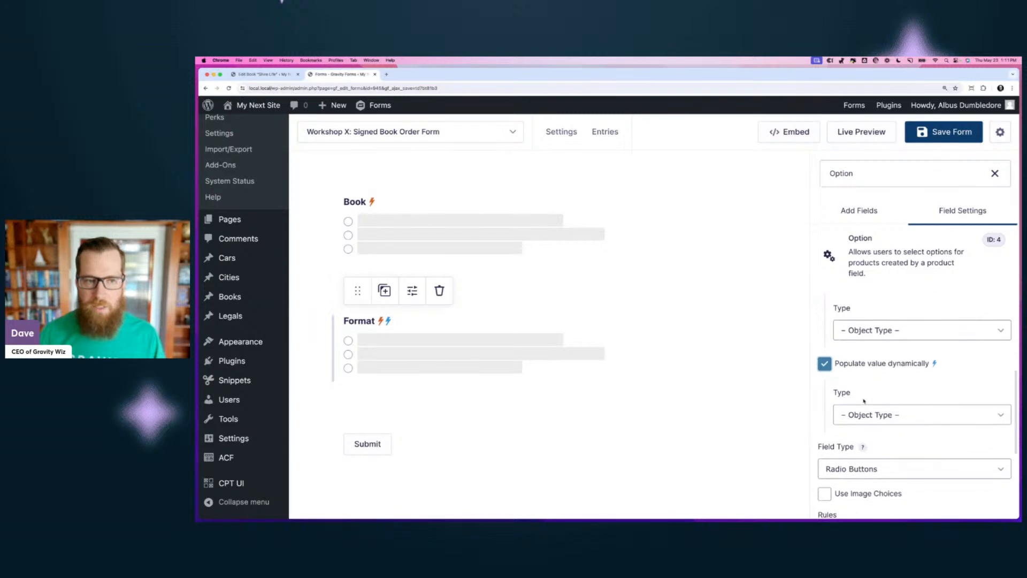
pyautogui.click(864, 366)
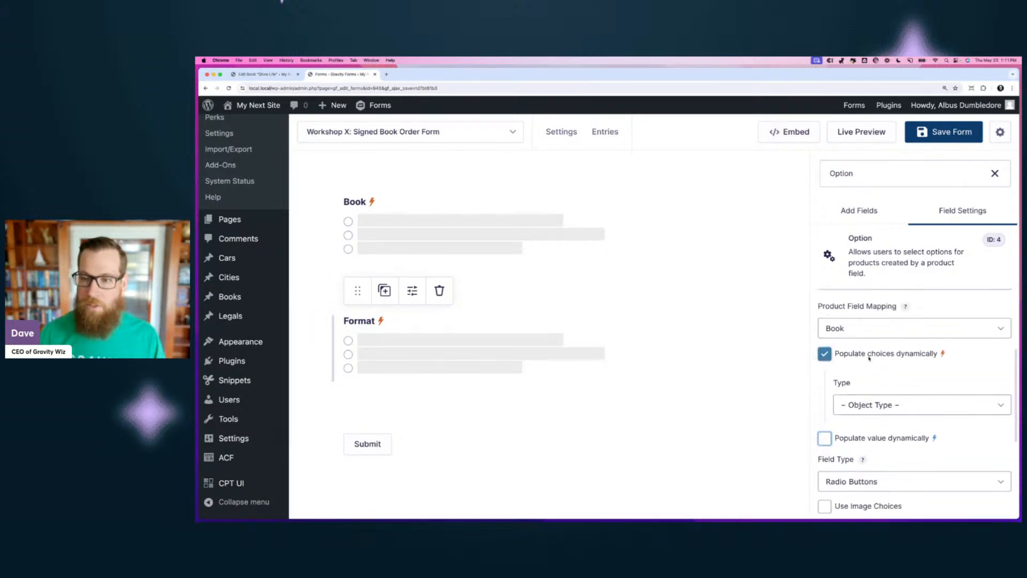
# - Populate the Format choices from the Post object type and add a filter requiring Post ID is Book
pyautogui.click(872, 405)
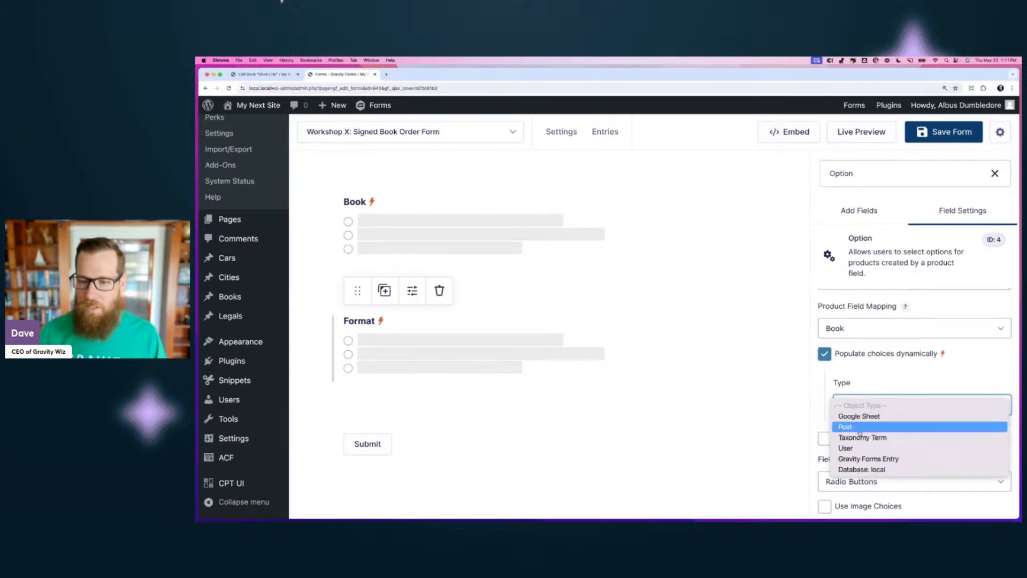
pyautogui.click(858, 426)
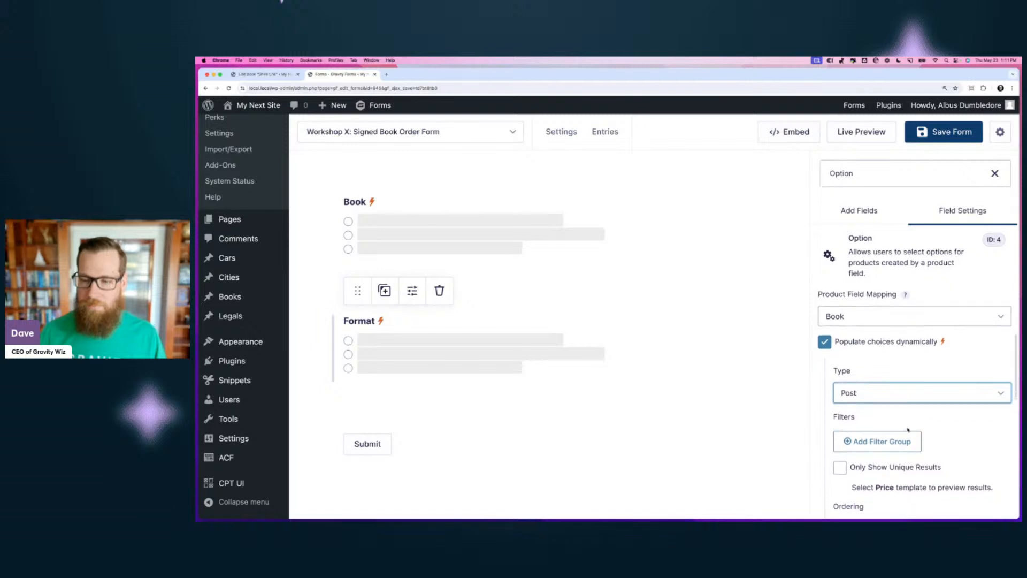
pyautogui.scroll(-3, 909, 431)
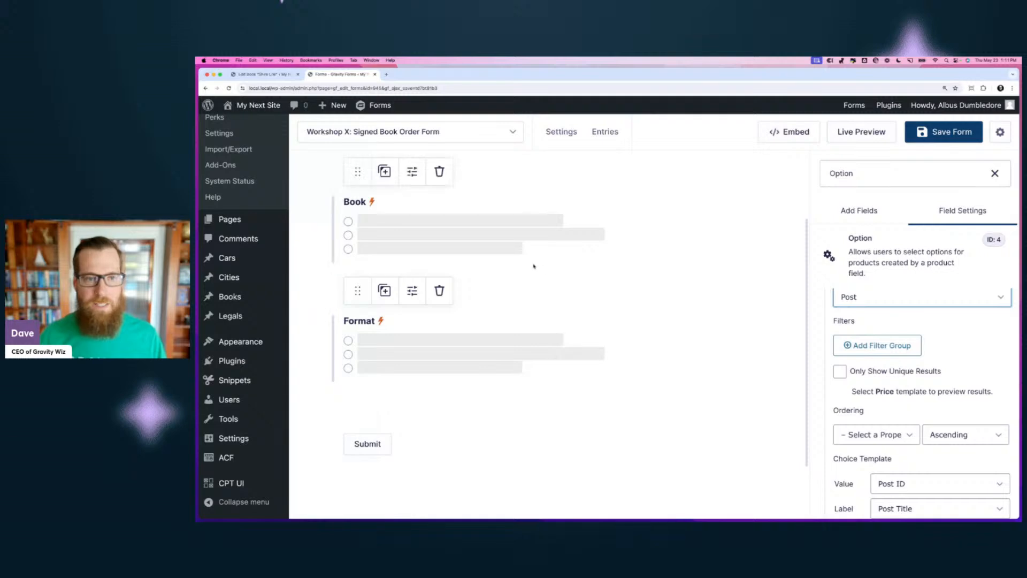
pyautogui.click(881, 345)
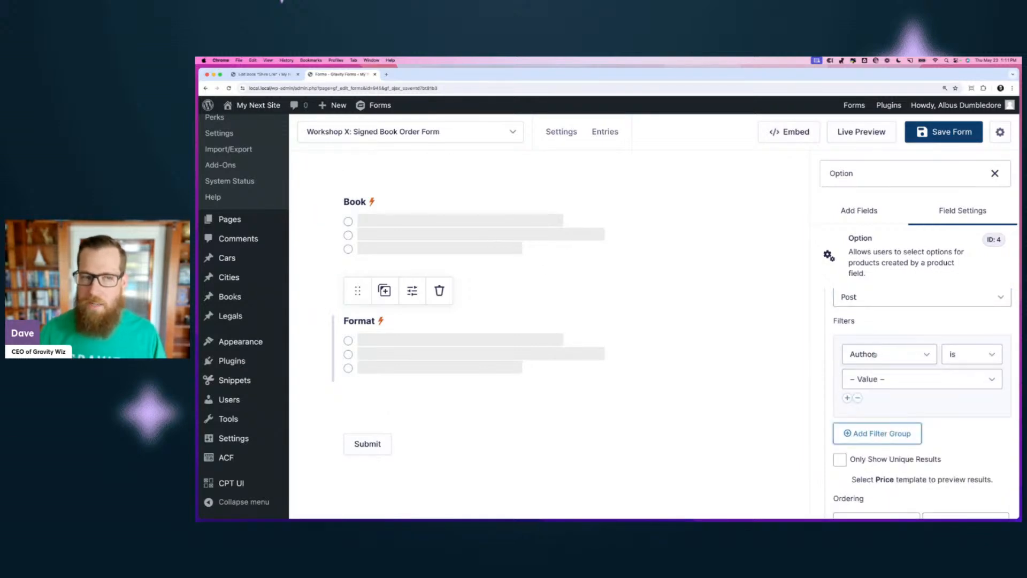
pyautogui.click(874, 355)
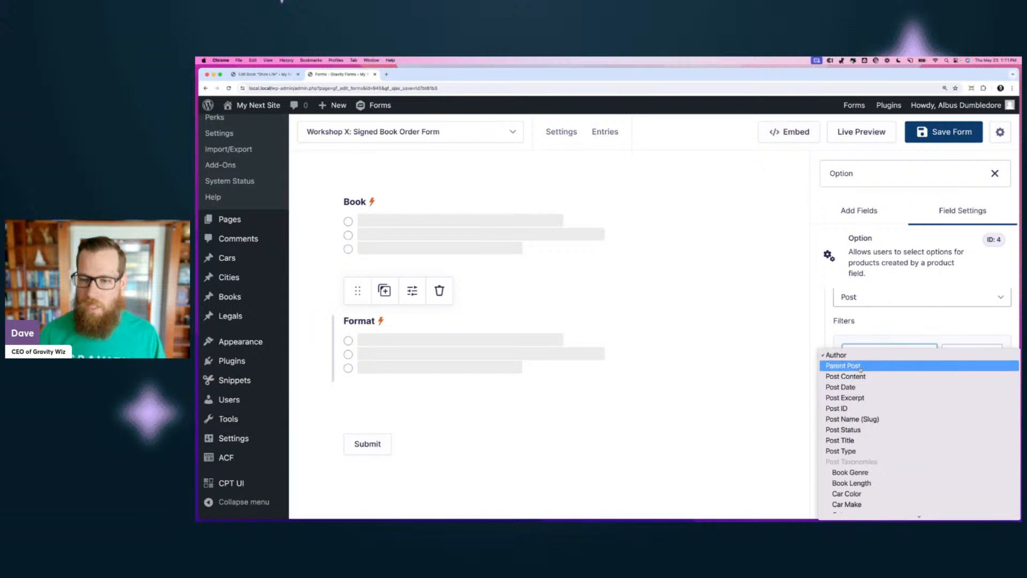
pyautogui.click(872, 409)
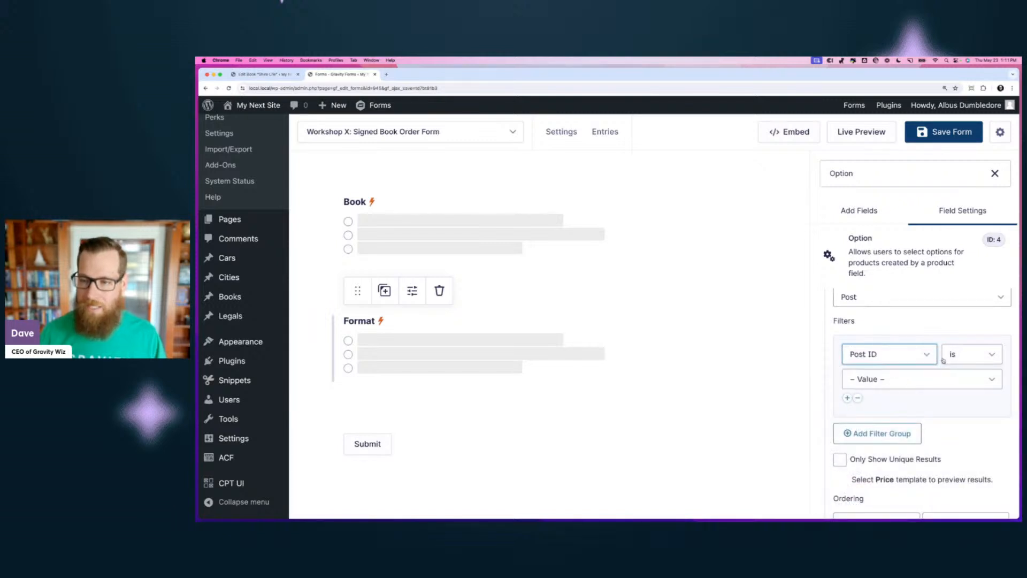
pyautogui.click(893, 379)
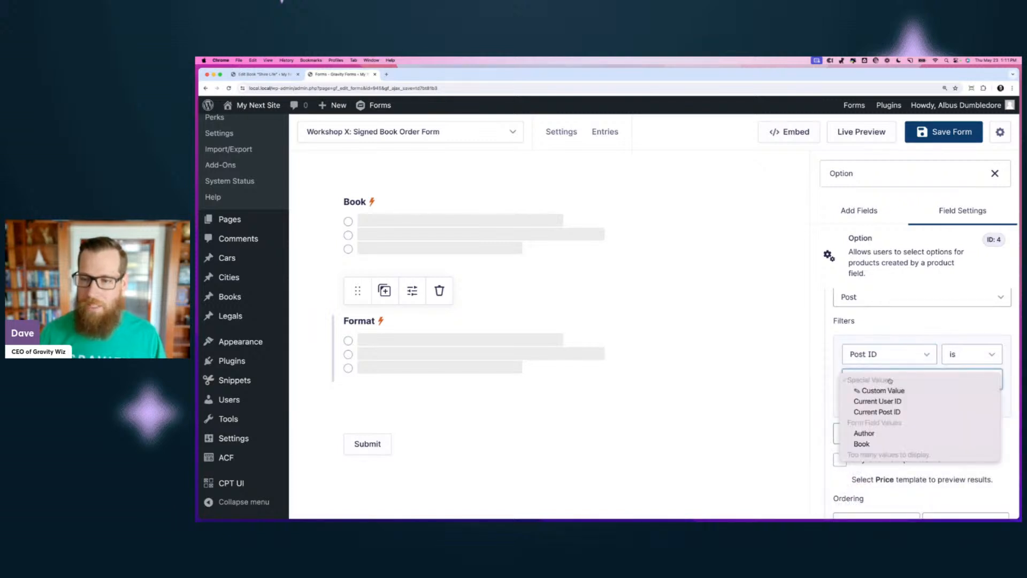
pyautogui.click(861, 444)
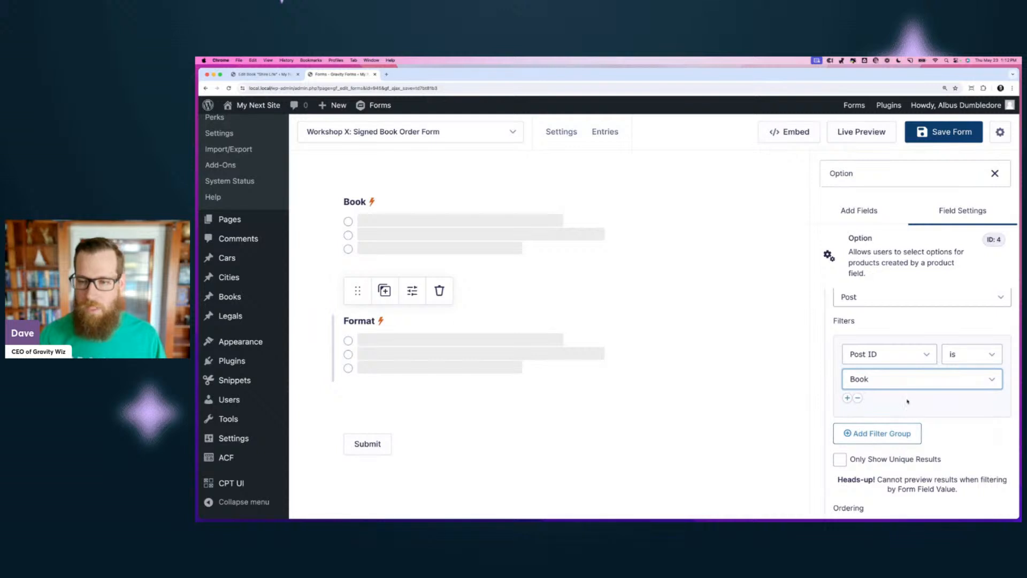
# - Set the Value of the Format field's choice template to formats_0_name
pyautogui.scroll(-5, 907, 402)
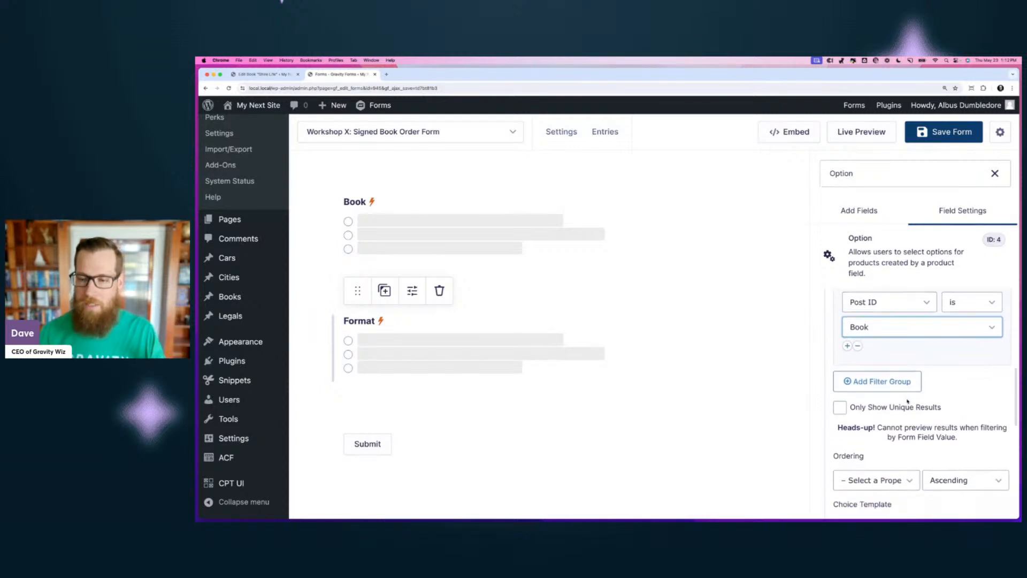
pyautogui.scroll(-1, 905, 408)
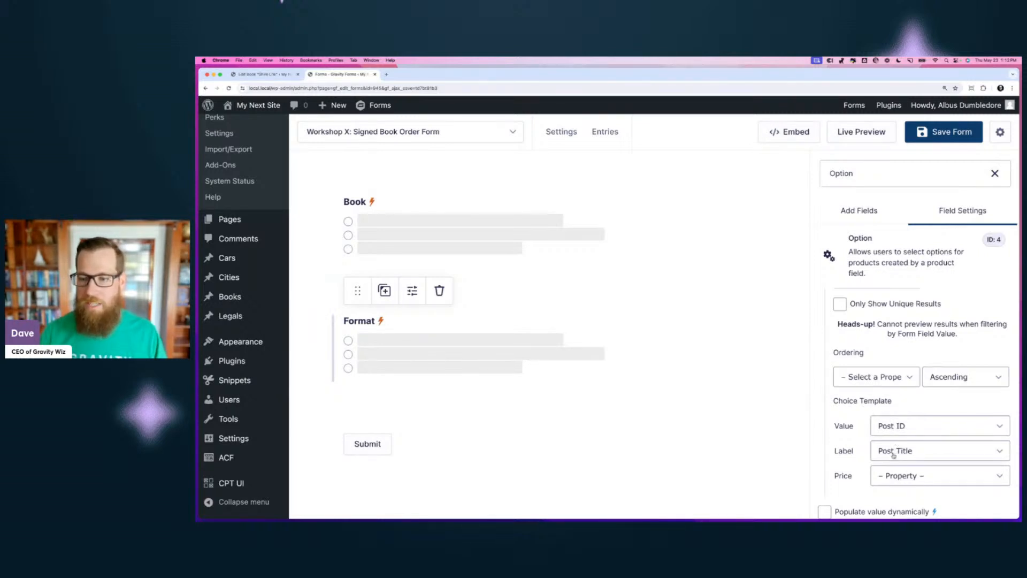
pyautogui.click(892, 481)
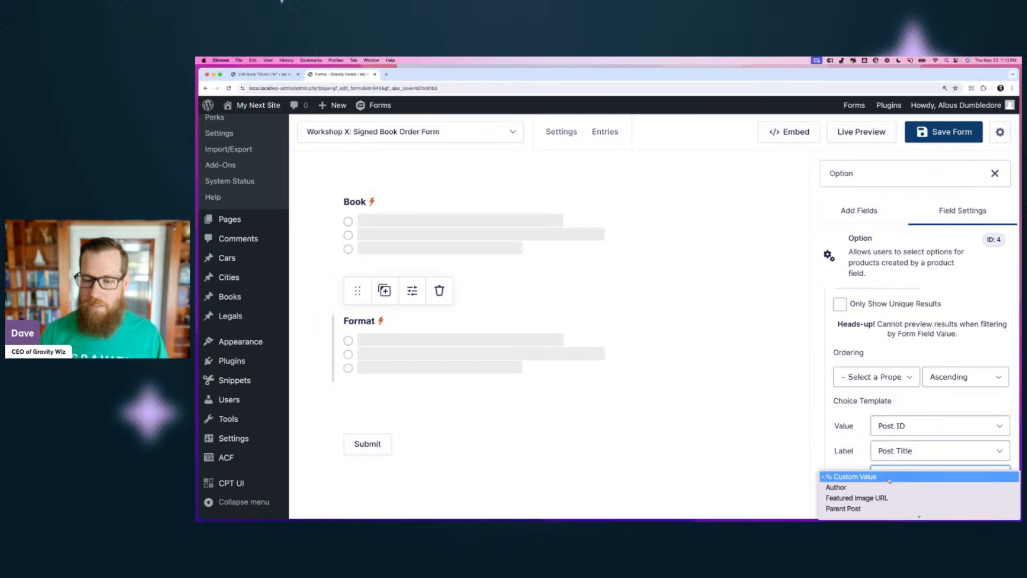
pyautogui.click(888, 427)
pyautogui.click(888, 427)
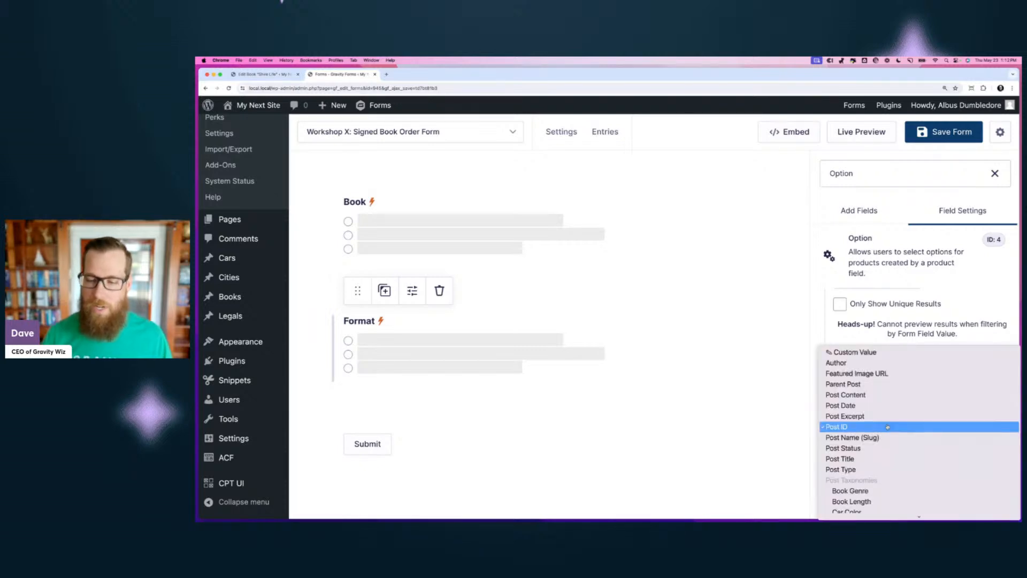
pyautogui.write('formats')
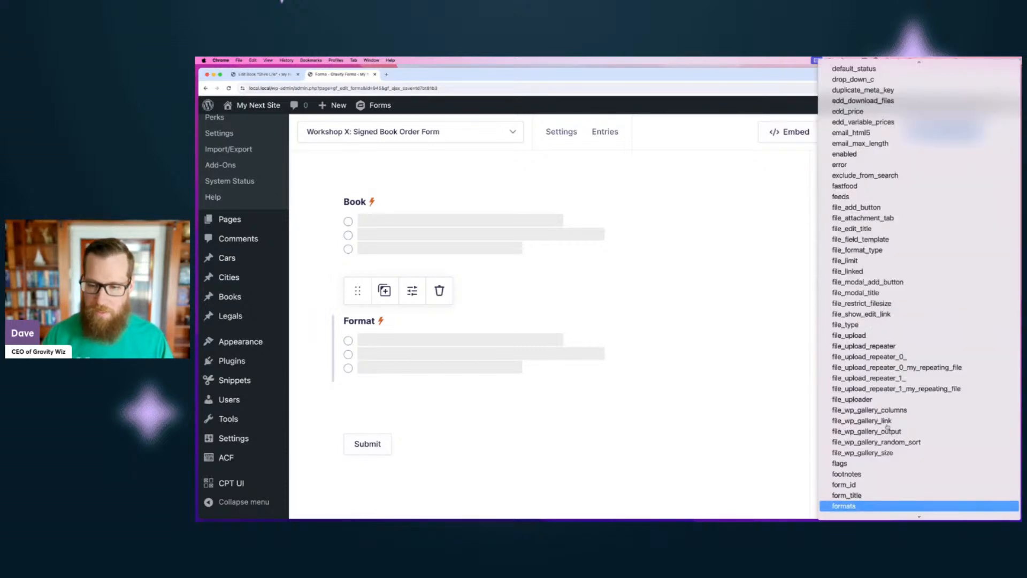
pyautogui.press('Down')
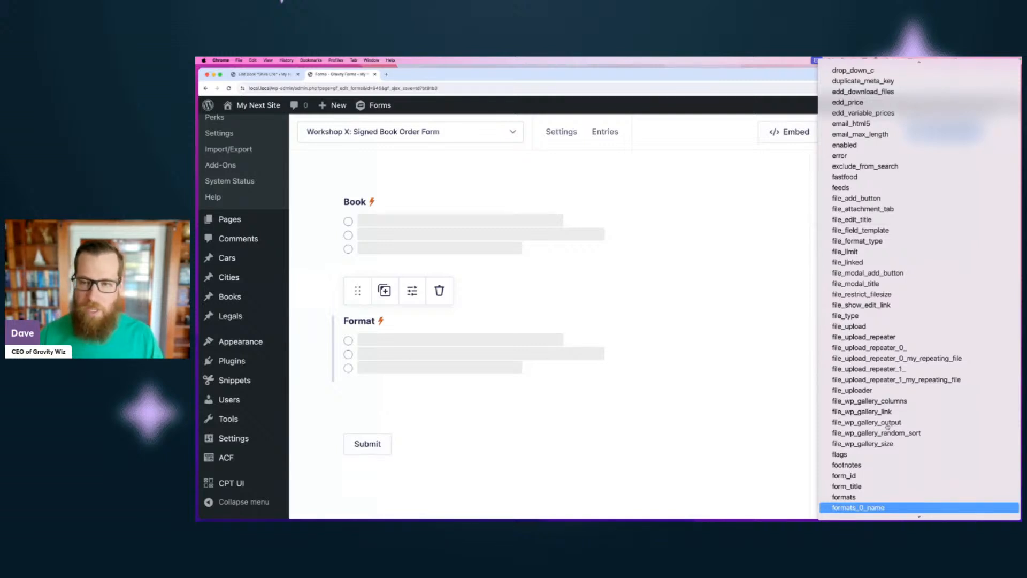
pyautogui.scroll(-2, 887, 425)
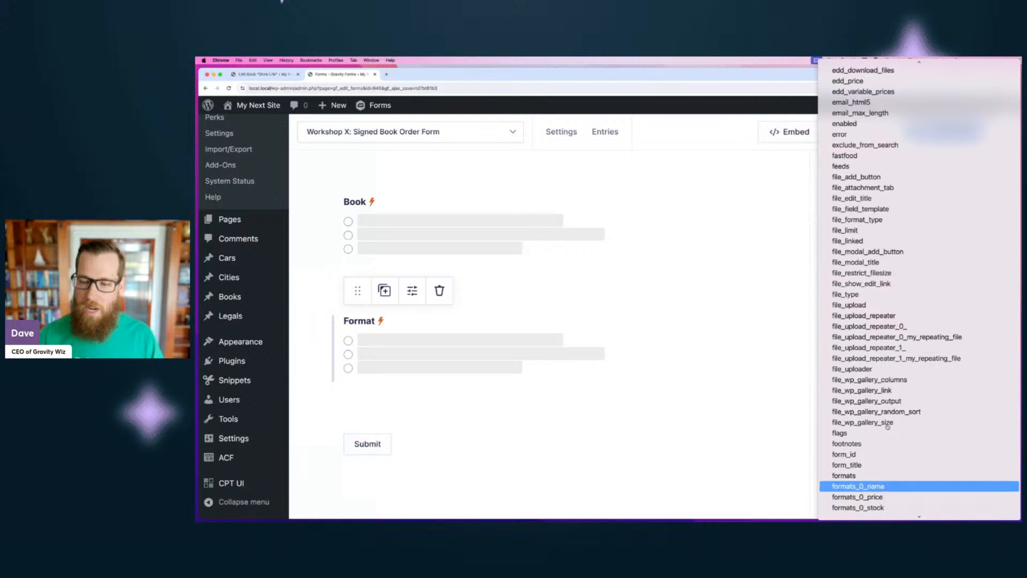
pyautogui.click(867, 486)
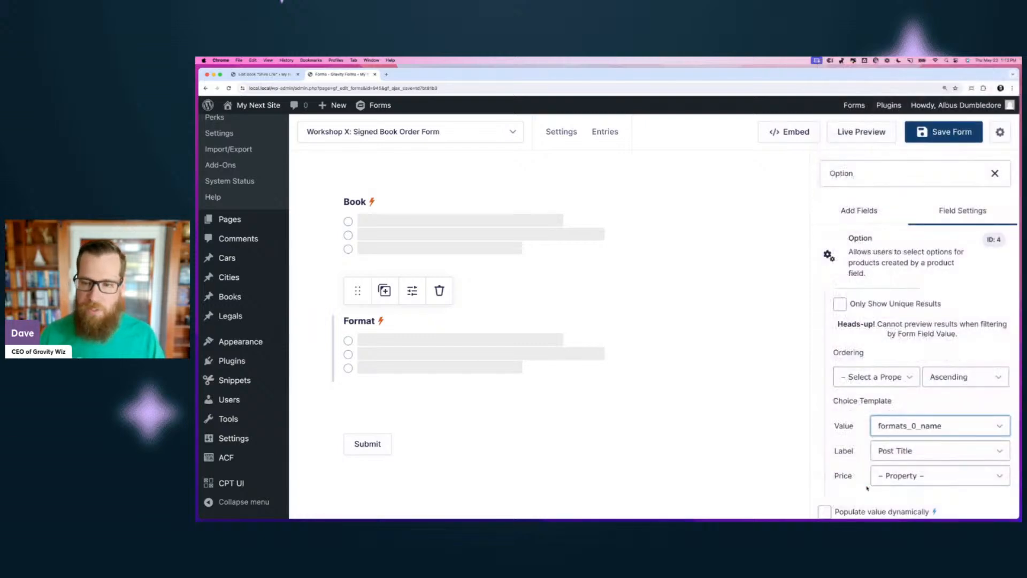
# - Set the Label of the Format field's choice template to formats_0_name as well
pyautogui.click(894, 450)
pyautogui.scroll(-10, 872, 484)
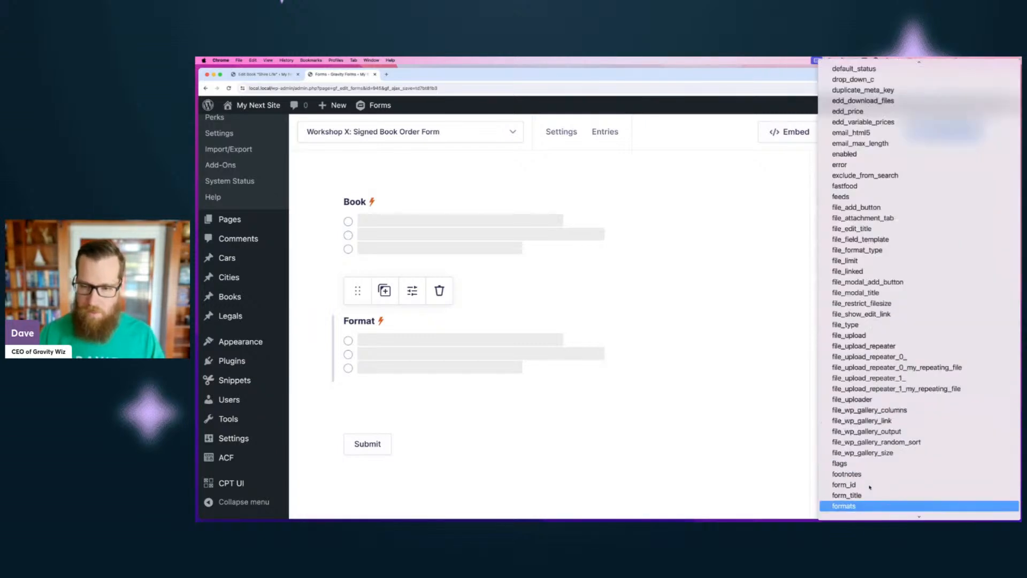
pyautogui.scroll(-1, 872, 486)
pyautogui.click(880, 484)
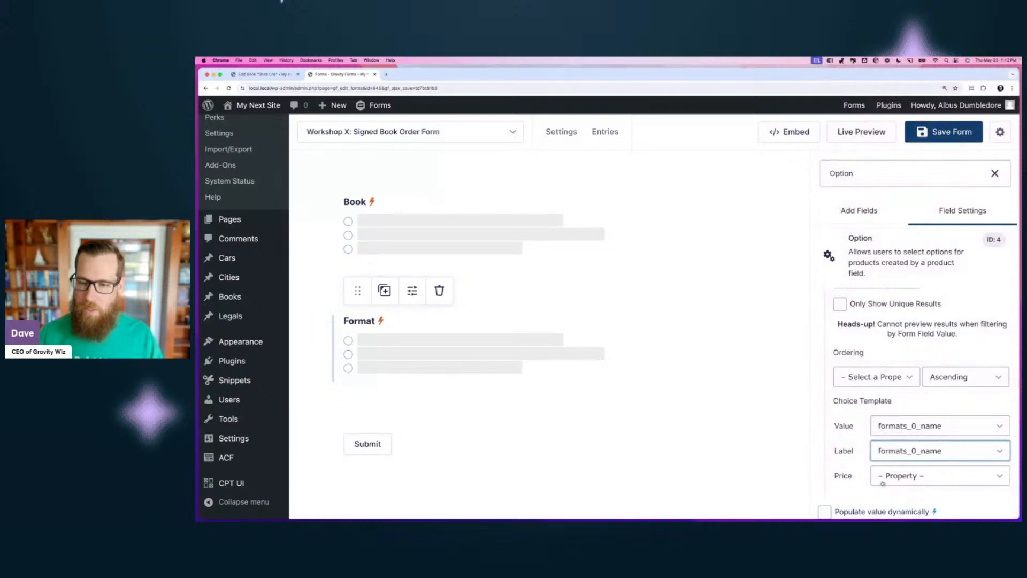
# - Set the Price of the Format field's choice template to formats_0_price
pyautogui.click(896, 474)
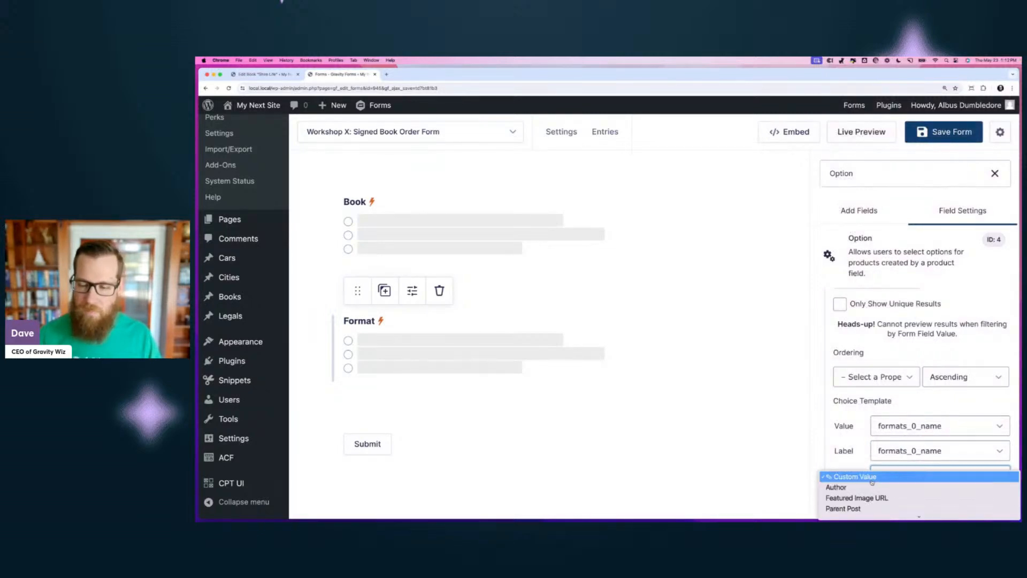
pyautogui.write('formats_')
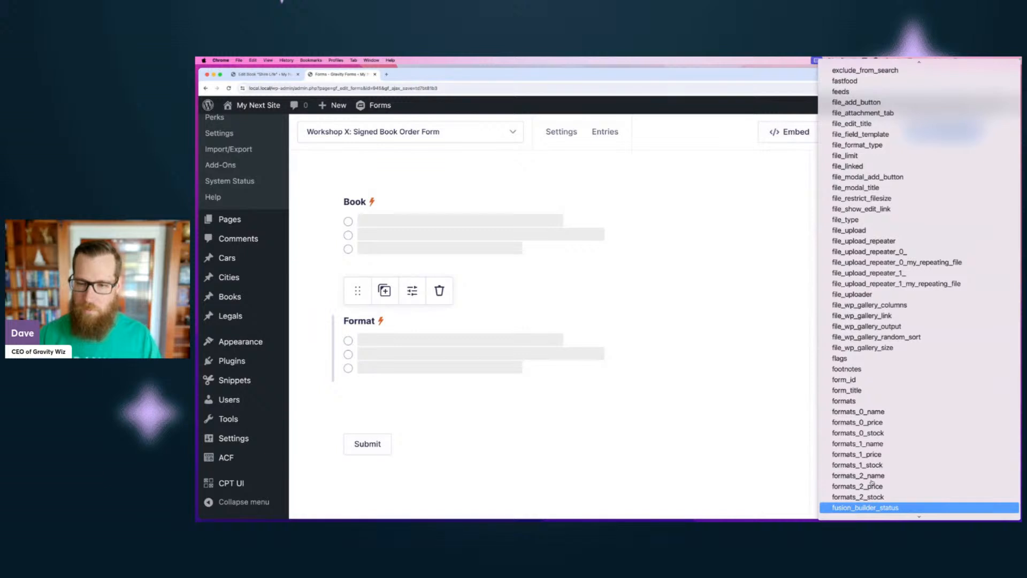
pyautogui.press('Up')
pyautogui.press('Up')
pyautogui.press('Down')
pyautogui.press('Down')
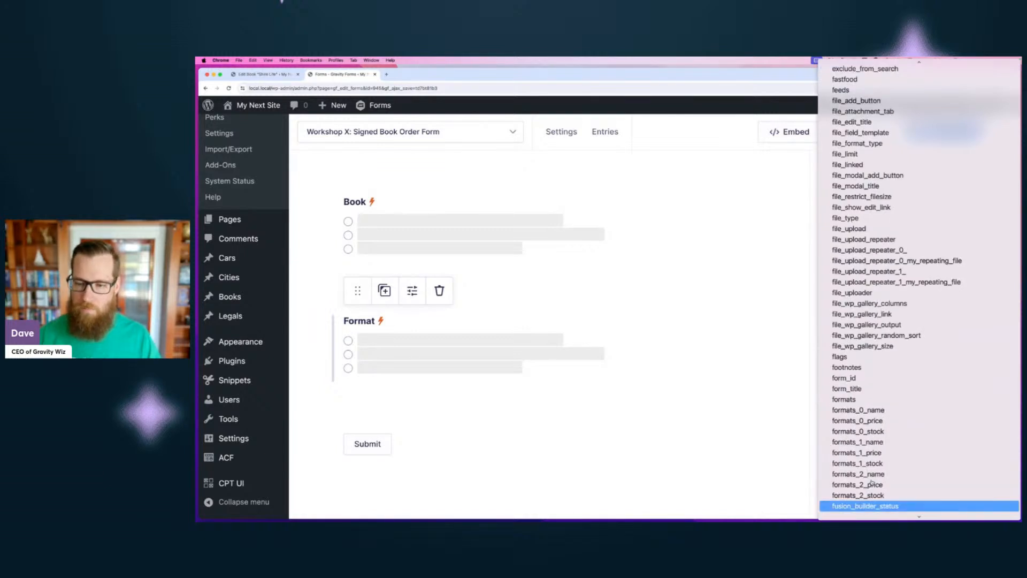
pyautogui.press('Up')
pyautogui.press('Up')
pyautogui.press('Up')
pyautogui.press('Up')
pyautogui.press('Up')
pyautogui.press('Up')
pyautogui.press('Up')
pyautogui.press('Up')
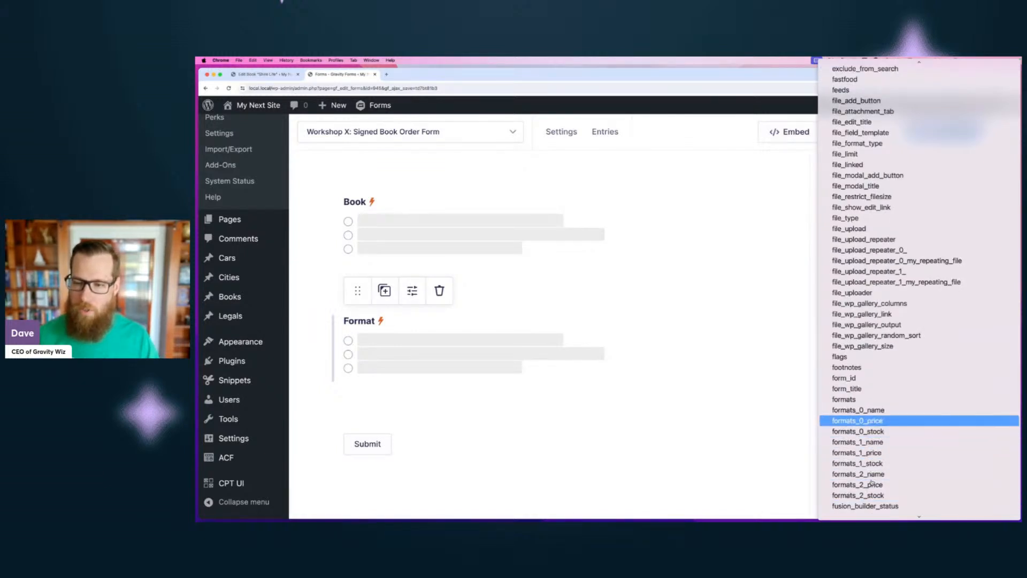
pyautogui.press('Return')
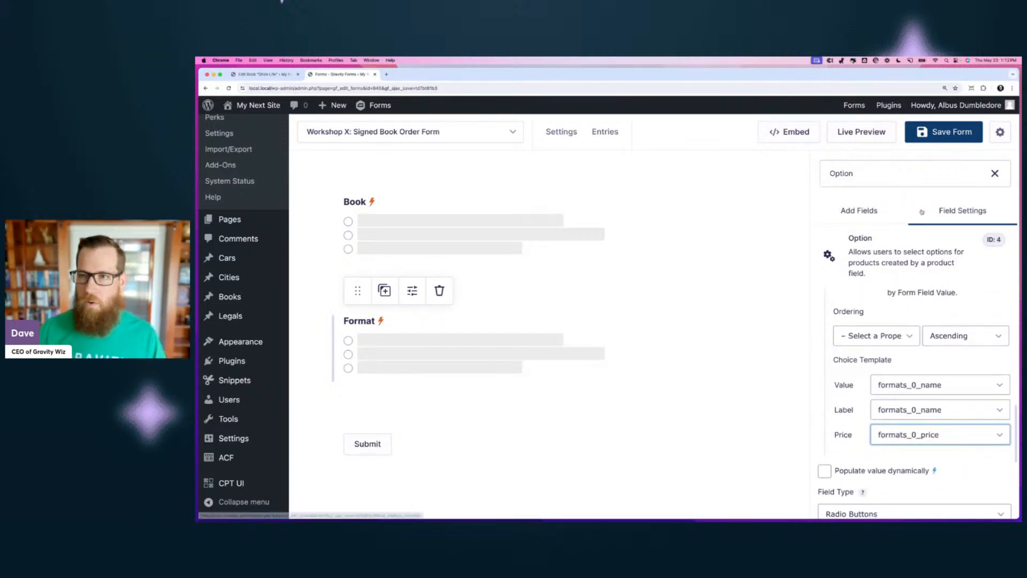
# - Save the form, open its live preview, and select the book "10 Steps for Success in Middle-earth" to test the Format choices
pyautogui.click(942, 140)
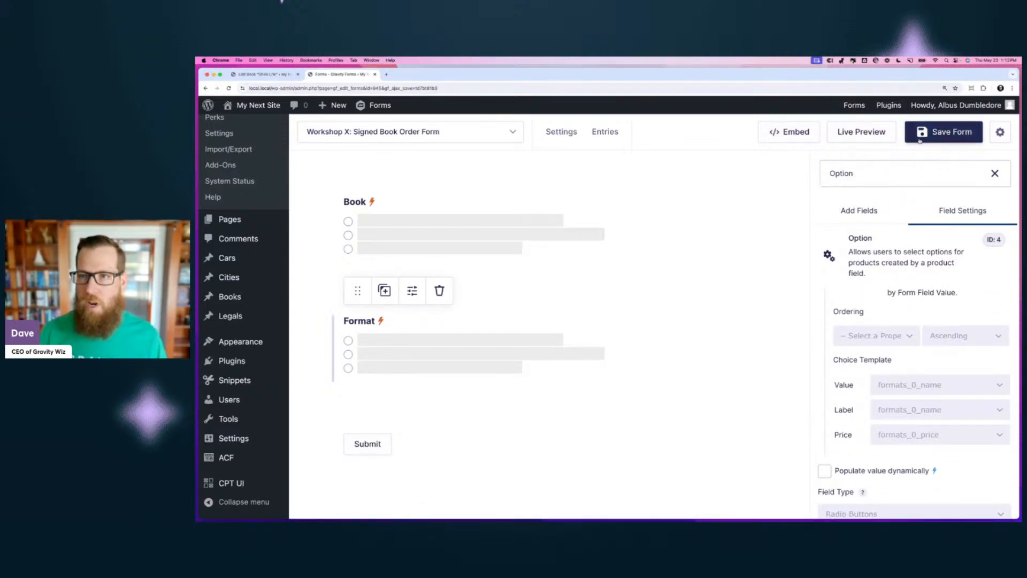
pyautogui.click(860, 135)
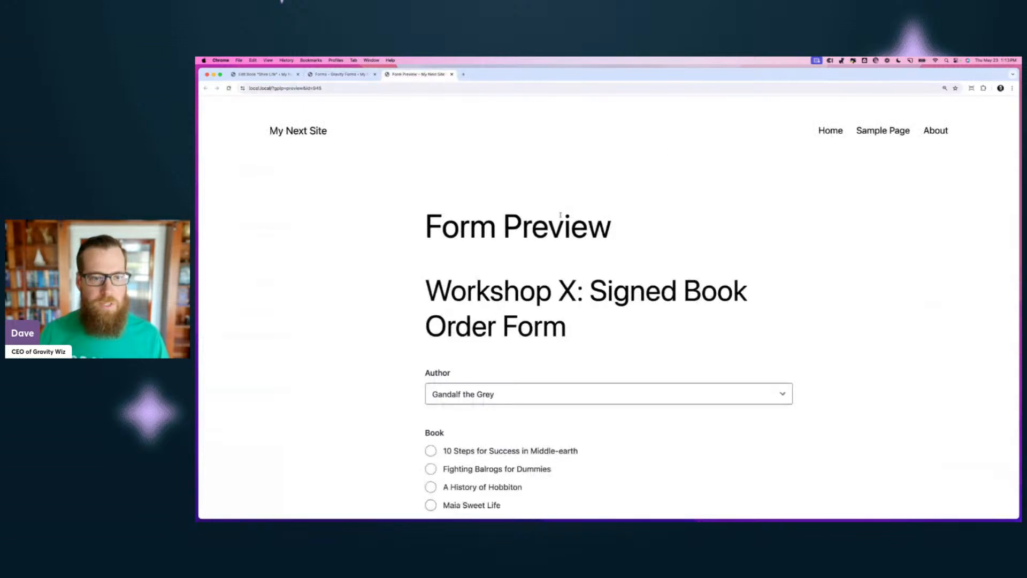
pyautogui.scroll(-5, 537, 310)
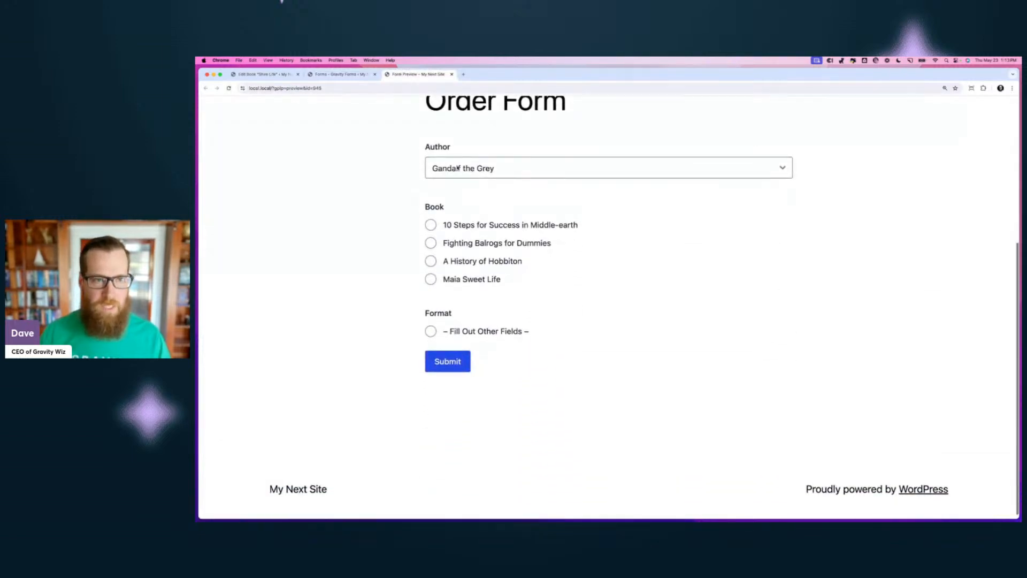
pyautogui.click(467, 226)
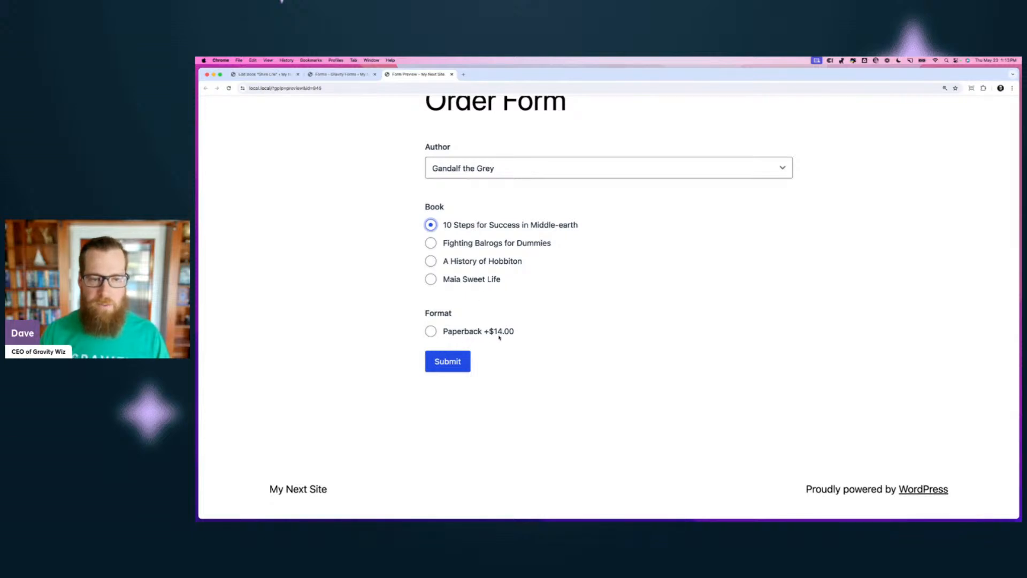
# - Open the book "10 Steps for Success in Middle-earth" from the Books list and review its Formats rows
pyautogui.click(263, 74)
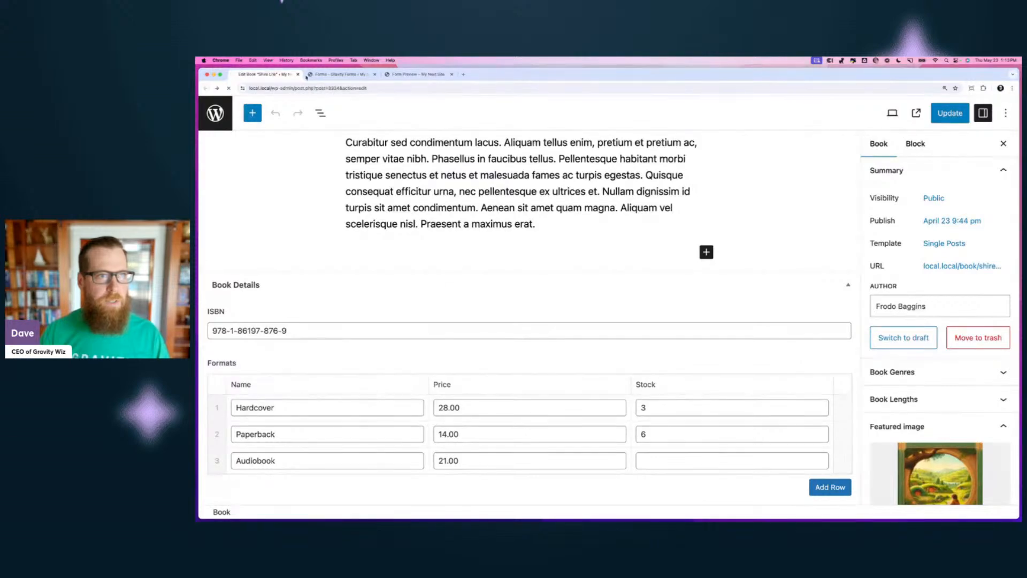
pyautogui.click(414, 74)
pyautogui.click(261, 78)
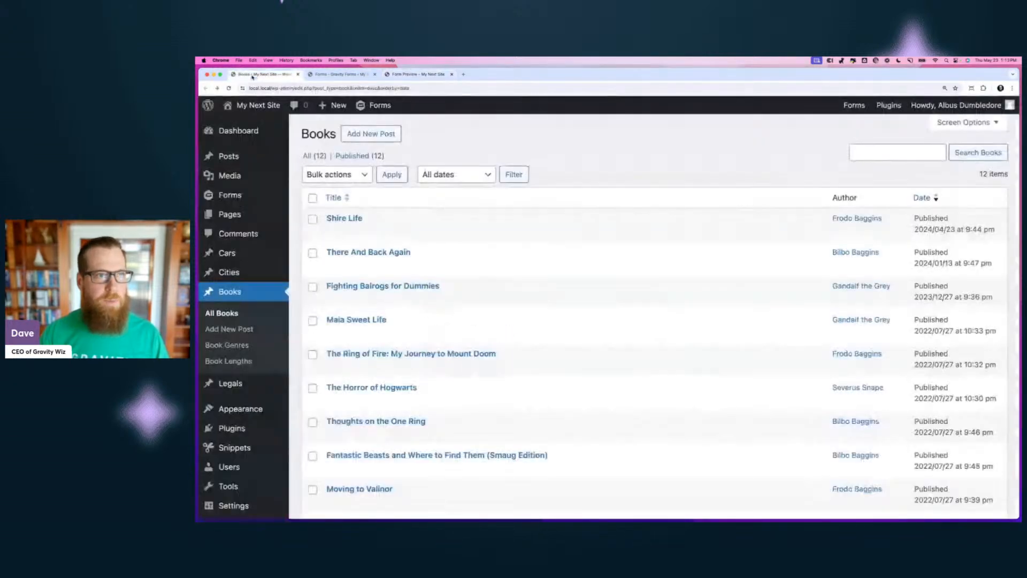
pyautogui.scroll(-5, 407, 289)
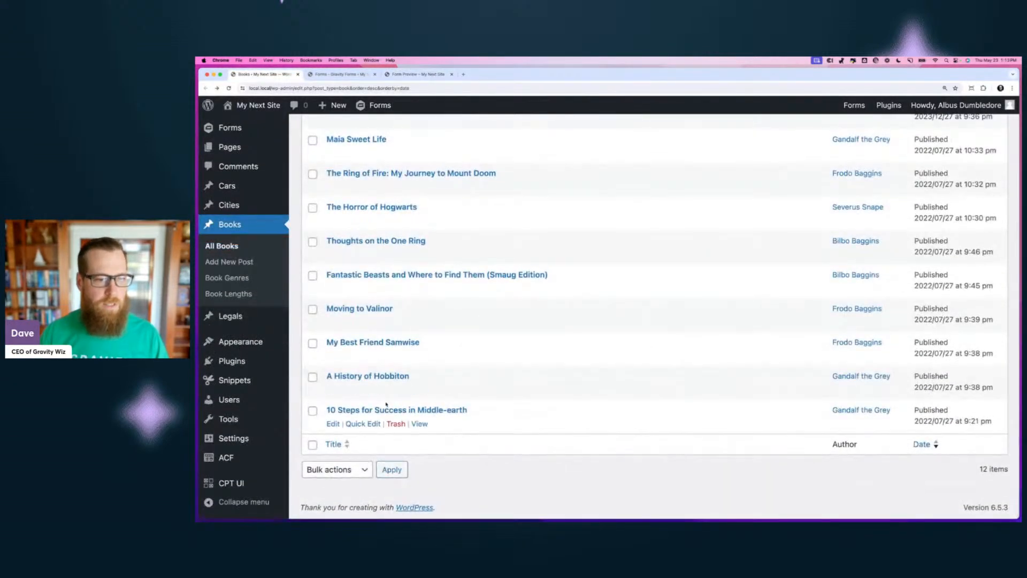
pyautogui.click(384, 408)
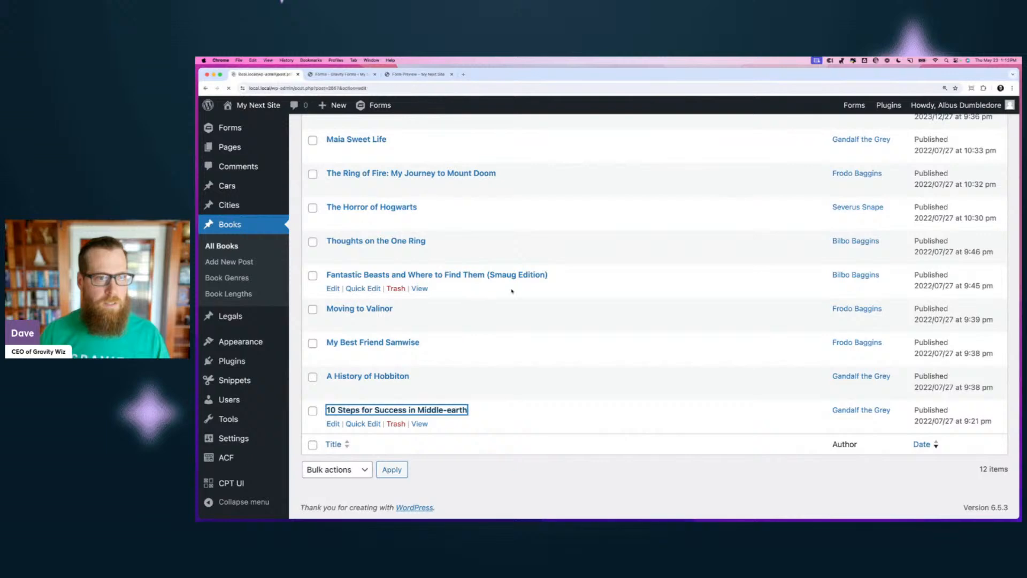
pyautogui.scroll(-5, 512, 290)
pyautogui.scroll(-3, 512, 290)
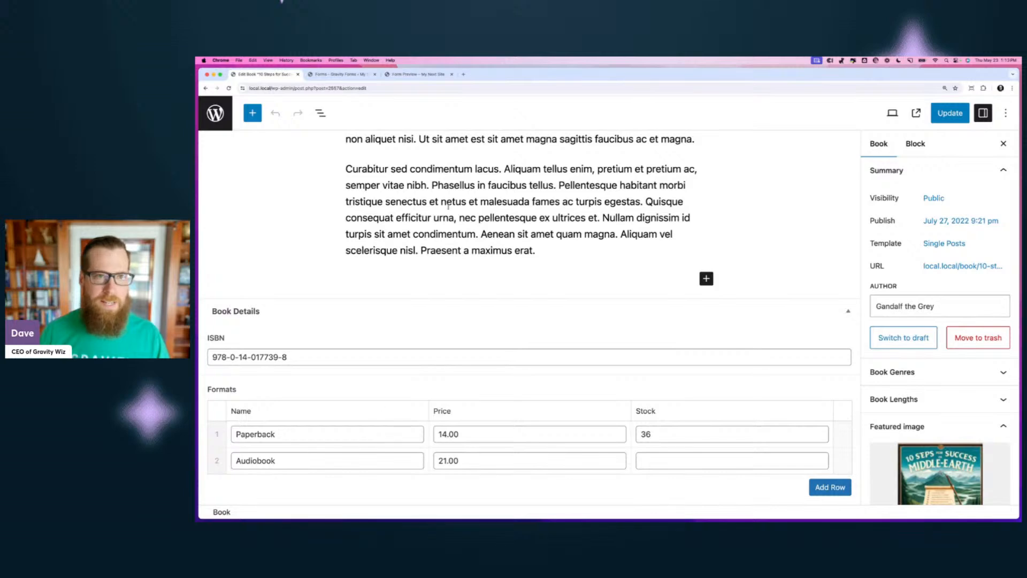
# - Search the Gravity Wiz Snippet Library for "acf repeater", open ACF Repeater Mapper, and copy its code
pyautogui.click(464, 75)
pyautogui.click(285, 100)
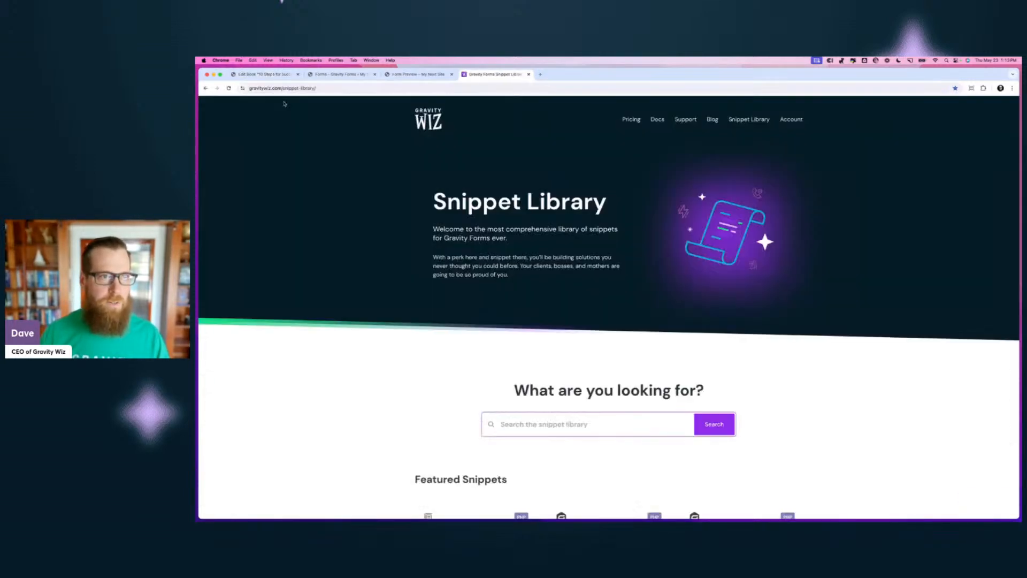
pyautogui.click(577, 423)
pyautogui.write('acf repeater')
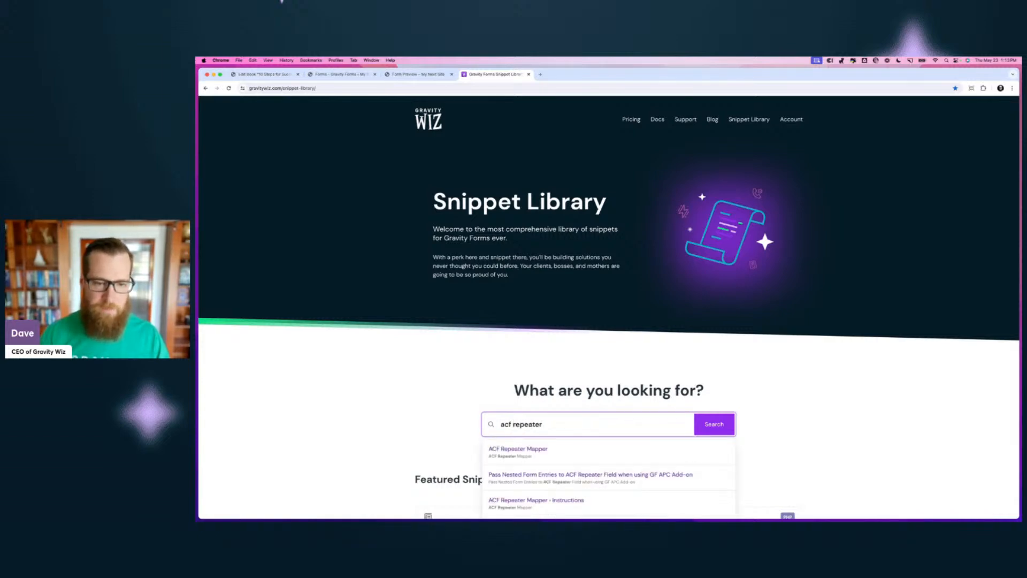
pyautogui.scroll(-1, 609, 307)
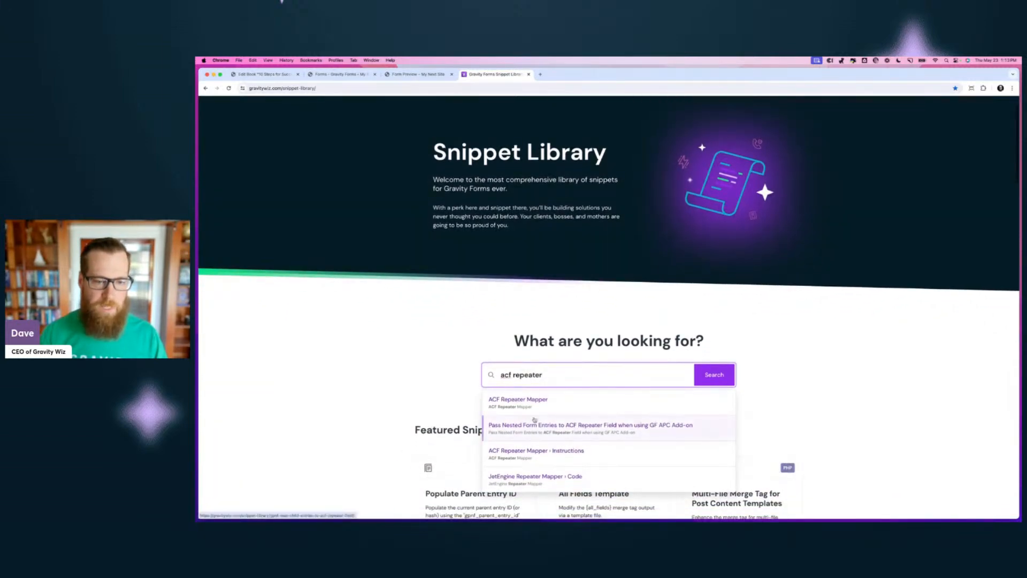
pyautogui.click(529, 409)
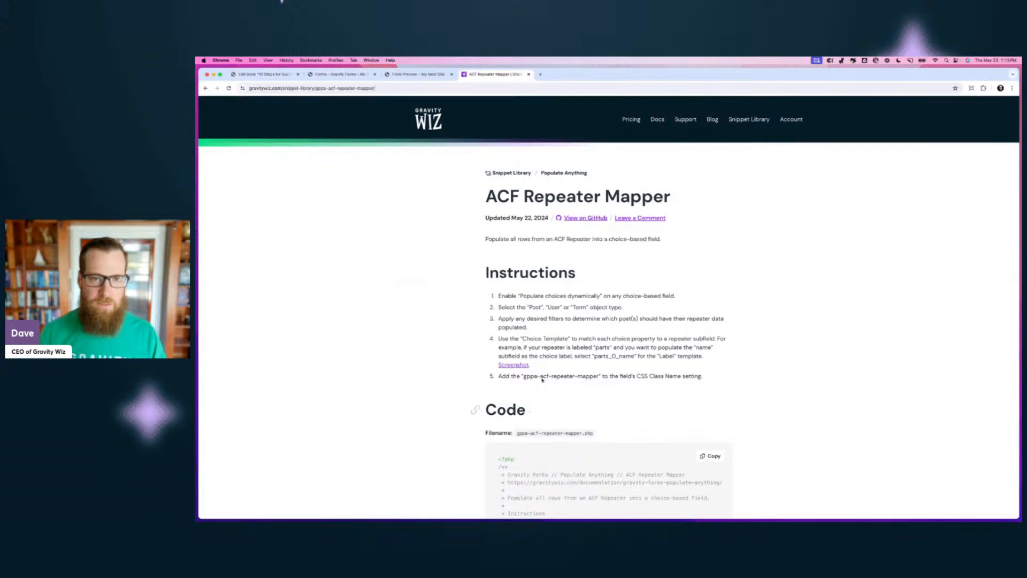
pyautogui.scroll(-2, 646, 298)
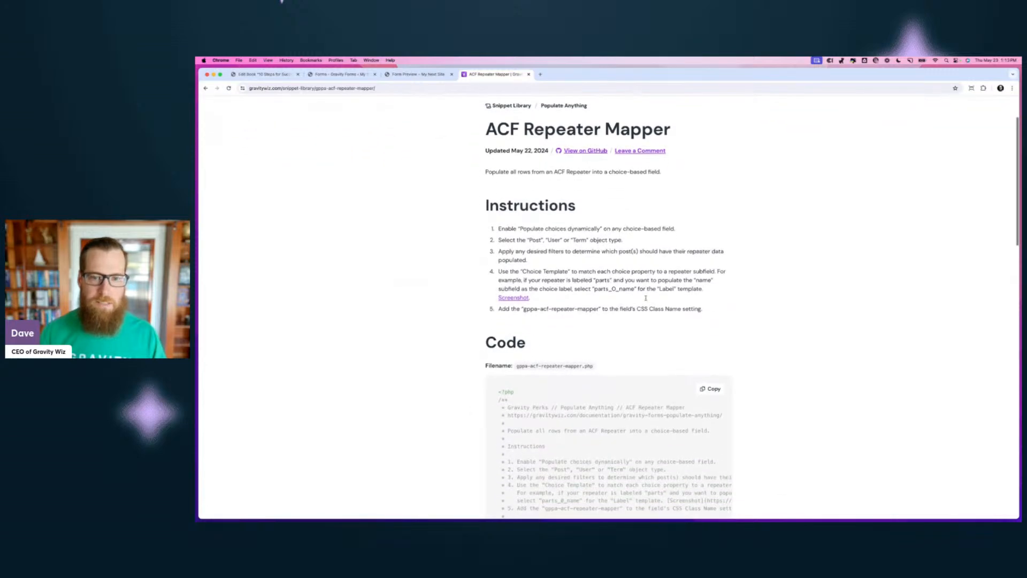
pyautogui.click(711, 389)
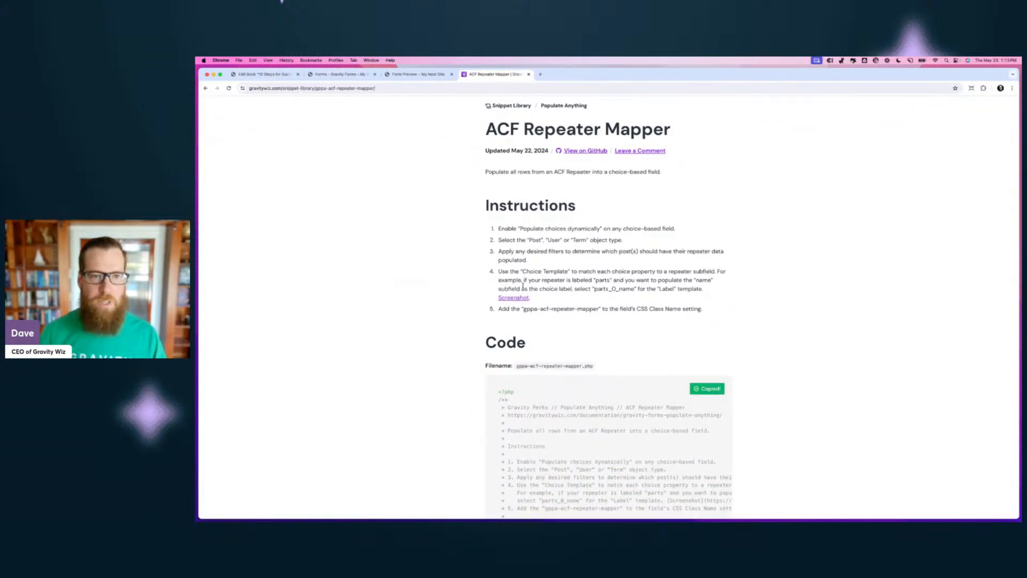
# - Open the site's Snippets page in a separate browser tab, keeping the form editor open
pyautogui.click(263, 74)
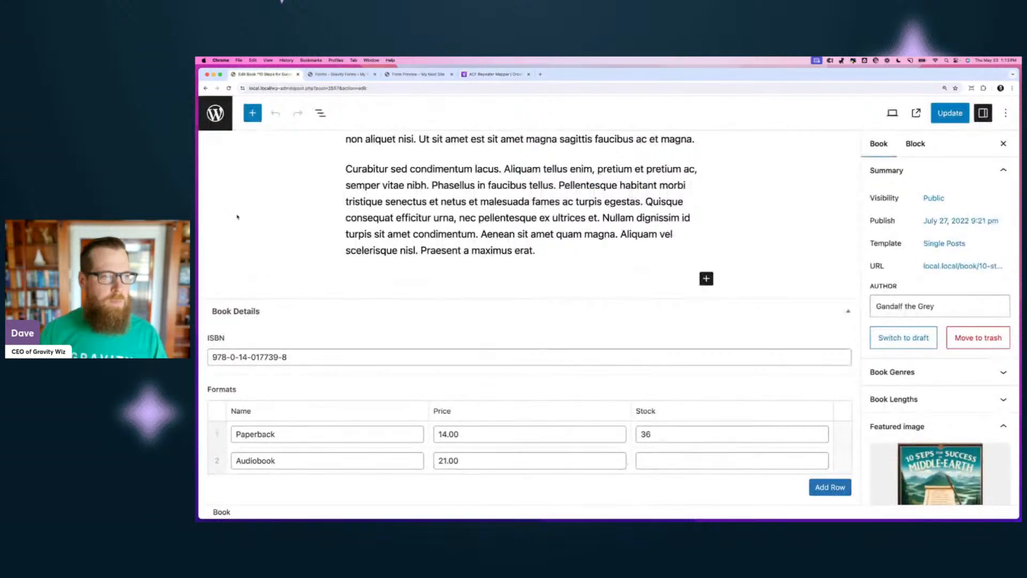
pyautogui.click(337, 75)
pyautogui.moveTo(234, 459)
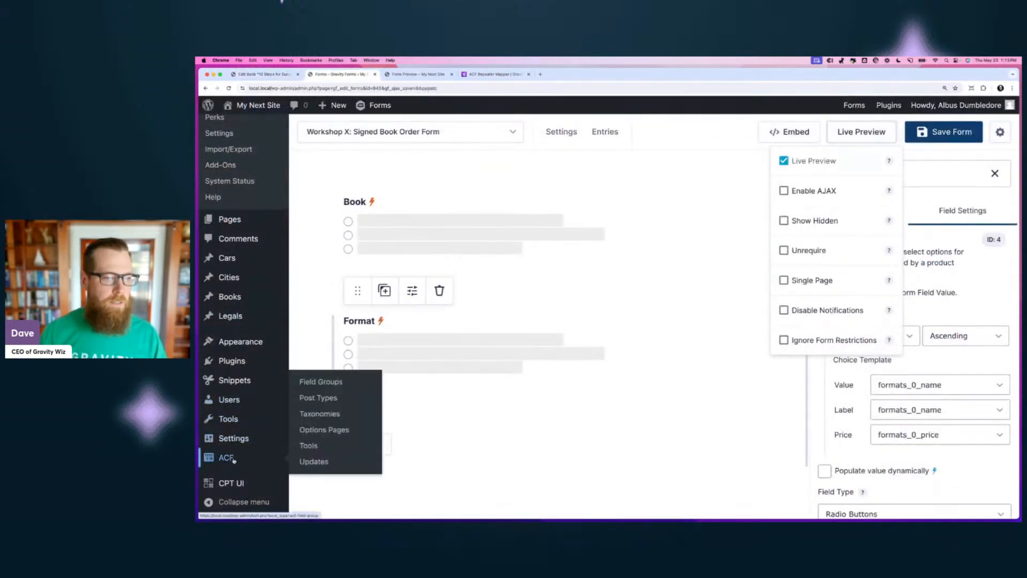
pyautogui.keyDown('super'); pyautogui.click(231, 380); pyautogui.keyUp('super')
pyautogui.click(407, 128)
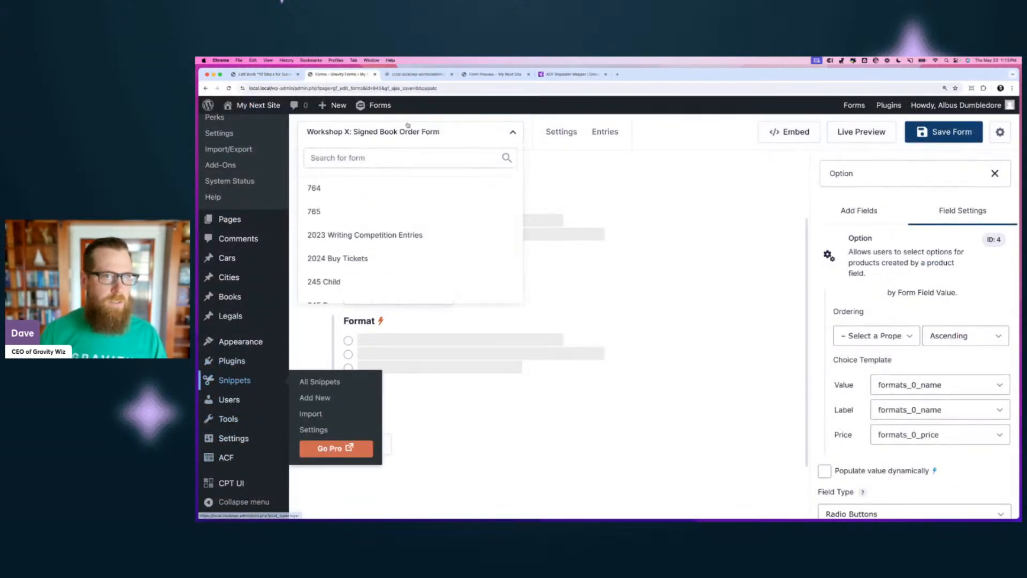
pyautogui.click(408, 128)
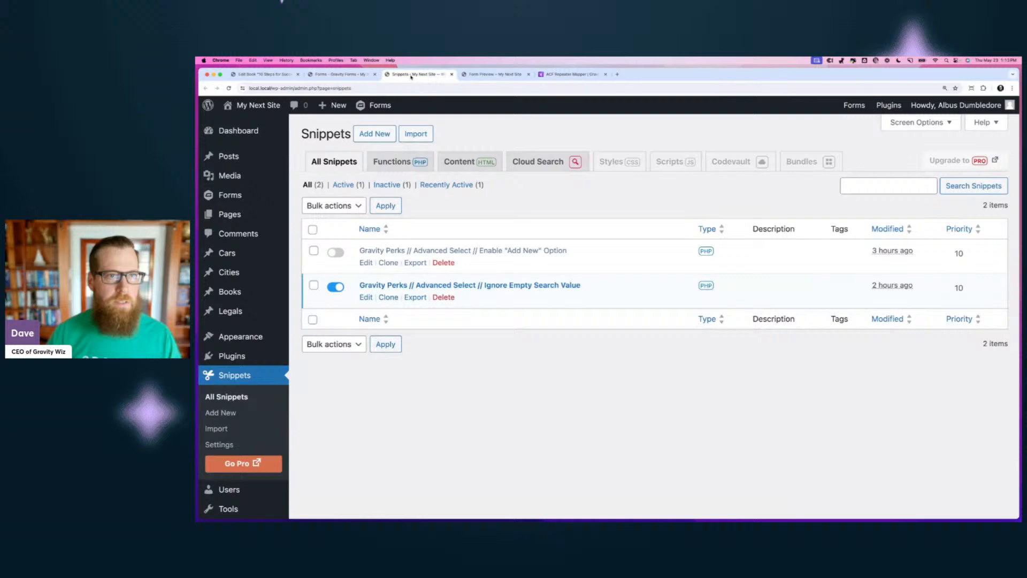
pyautogui.click(416, 75)
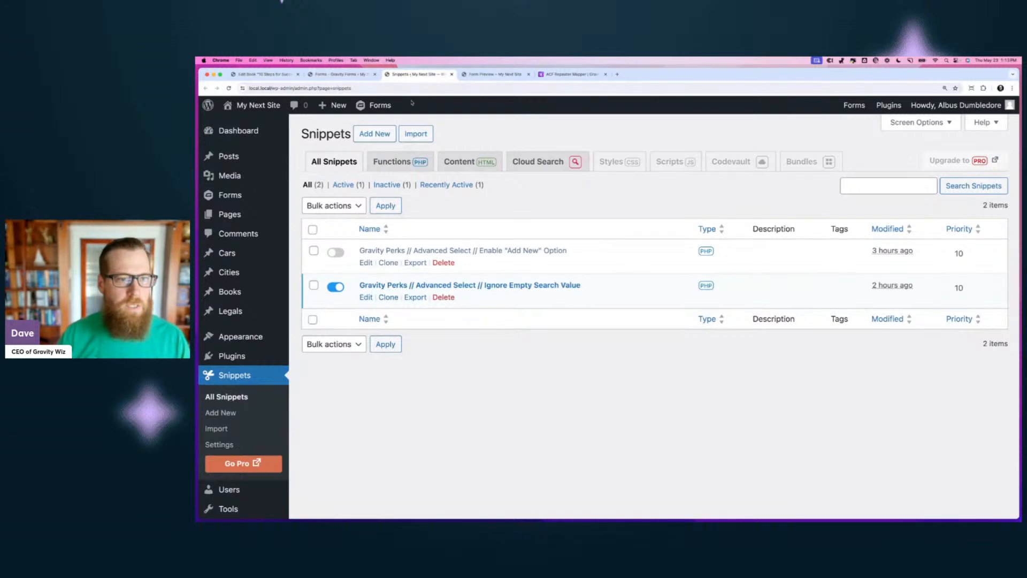
# - Add a new PHP snippet containing the copied ACF Repeater Mapper code, and remove its duplicate <?php opening line
pyautogui.click(378, 134)
pyautogui.click(420, 307)
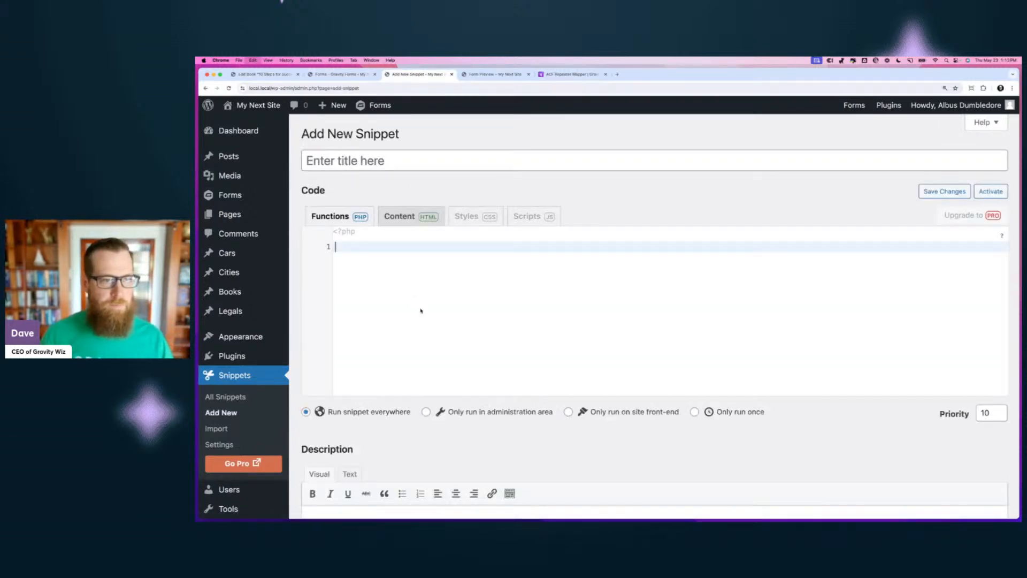
pyautogui.press('super+v')
pyautogui.scroll(15, 421, 307)
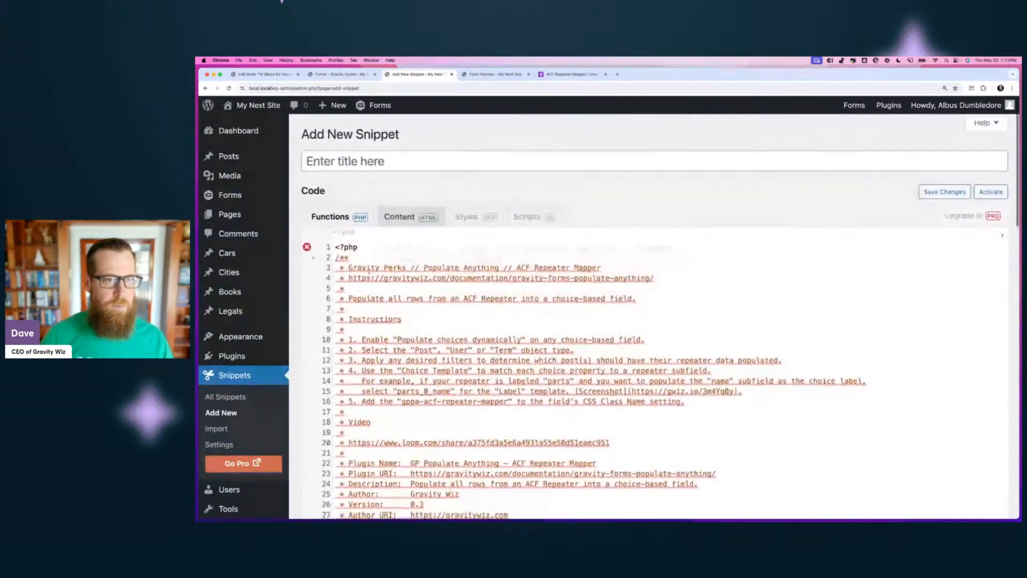
pyautogui.click(358, 246)
pyautogui.press('super+shift+Left')
pyautogui.press('BackSpace')
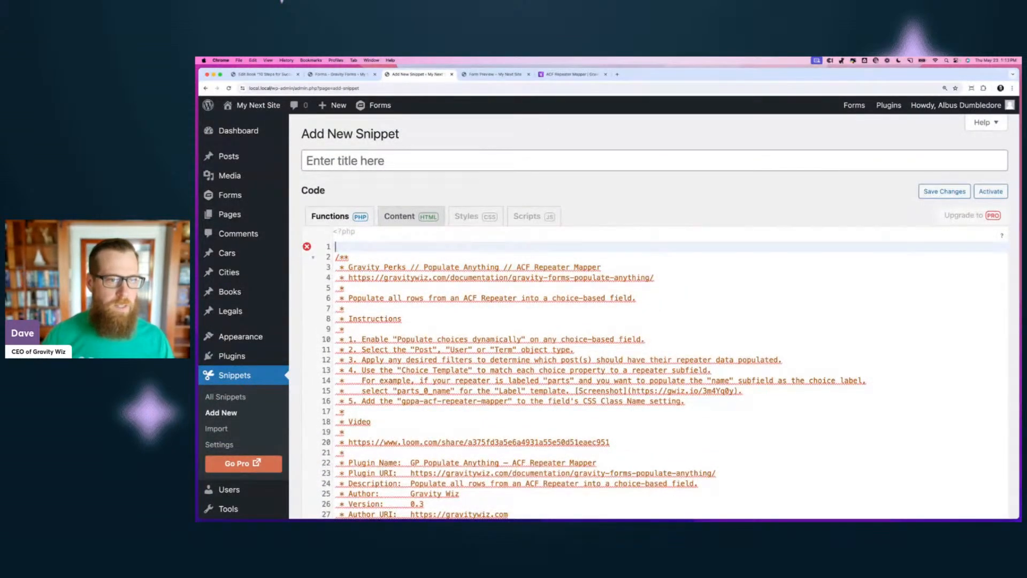
pyautogui.press('Down')
pyautogui.press('BackSpace')
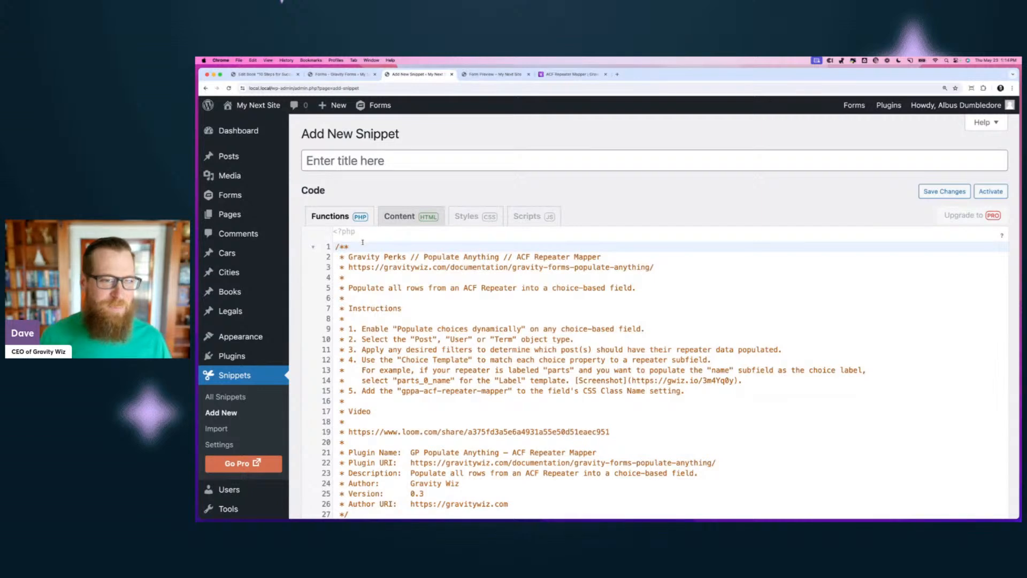
# - Title the snippet "Gravity Perks // Populate Anything // ACF Repeater Mapper" and activate it
pyautogui.scroll(-1, 368, 271)
pyautogui.scroll(-1, 367, 271)
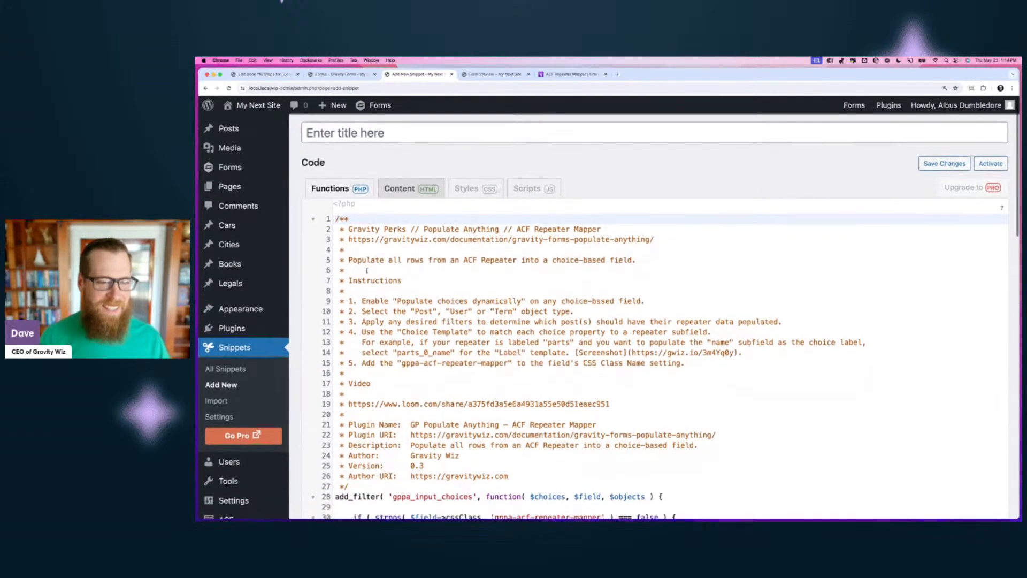
pyautogui.scroll(2, 371, 241)
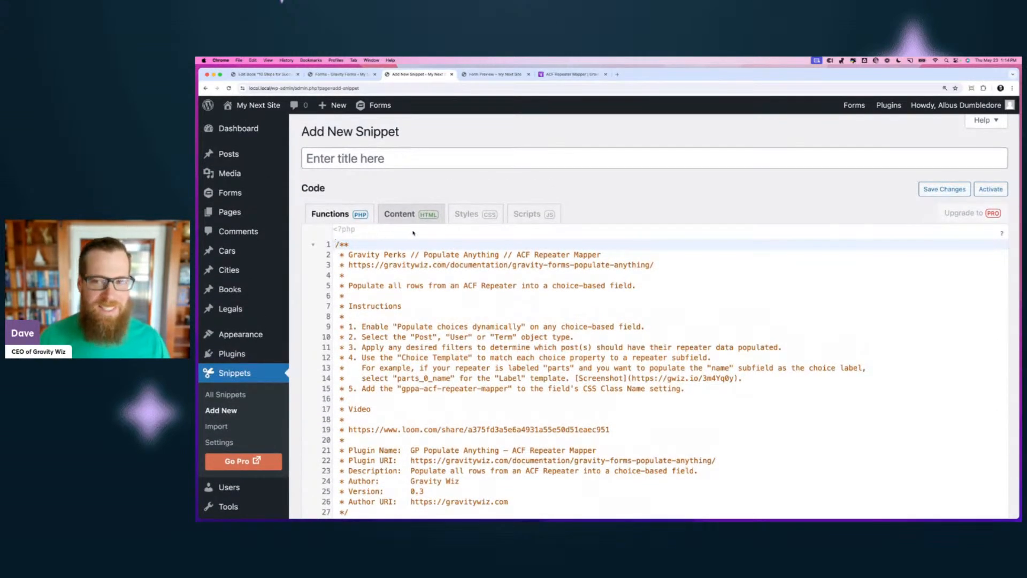
pyautogui.click(350, 256)
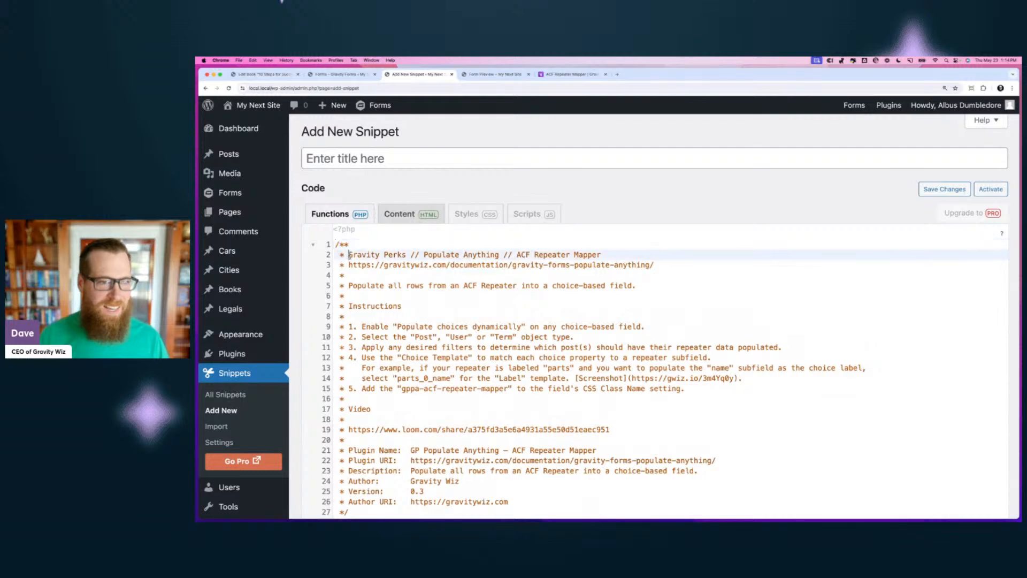
pyautogui.hotkey('shift', 'End')
pyautogui.click(335, 163)
pyautogui.press('super+v')
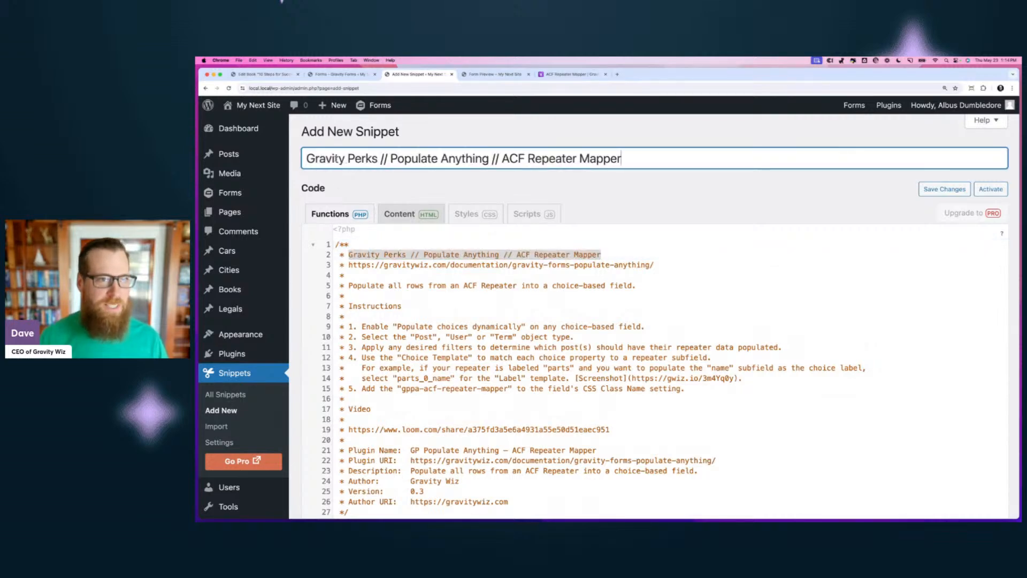
pyautogui.click(986, 189)
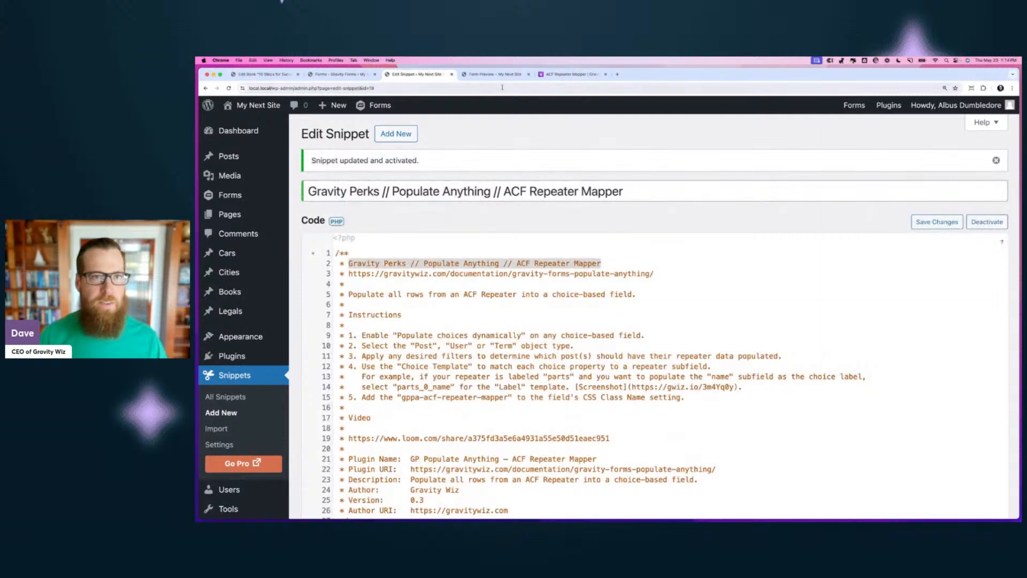
# - Set the Format field's Custom CSS Class to gppa-acf-repeater-mapper, copying the class name from the snippet's instructions
pyautogui.click(338, 74)
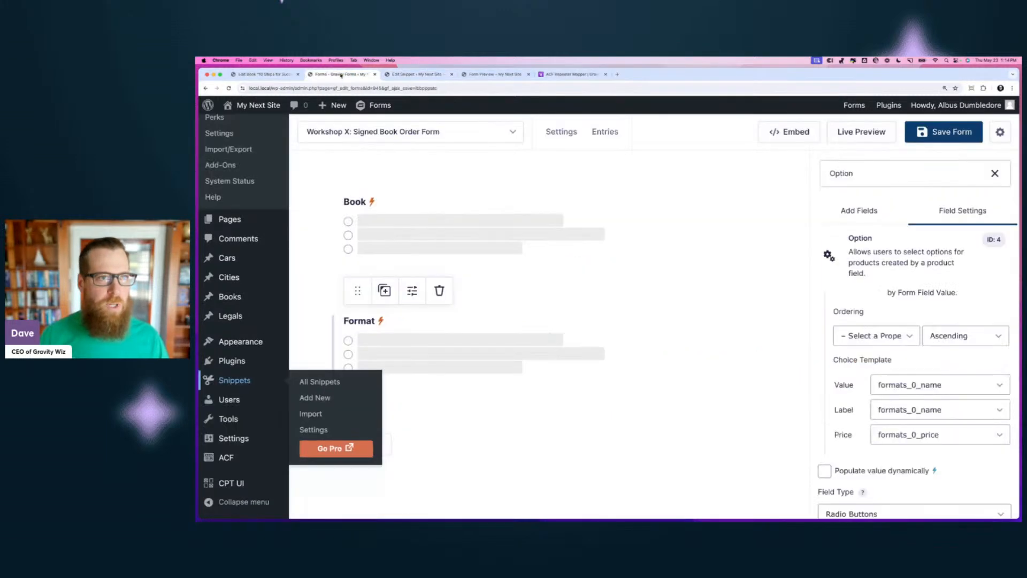
pyautogui.scroll(-5, 856, 401)
pyautogui.click(854, 407)
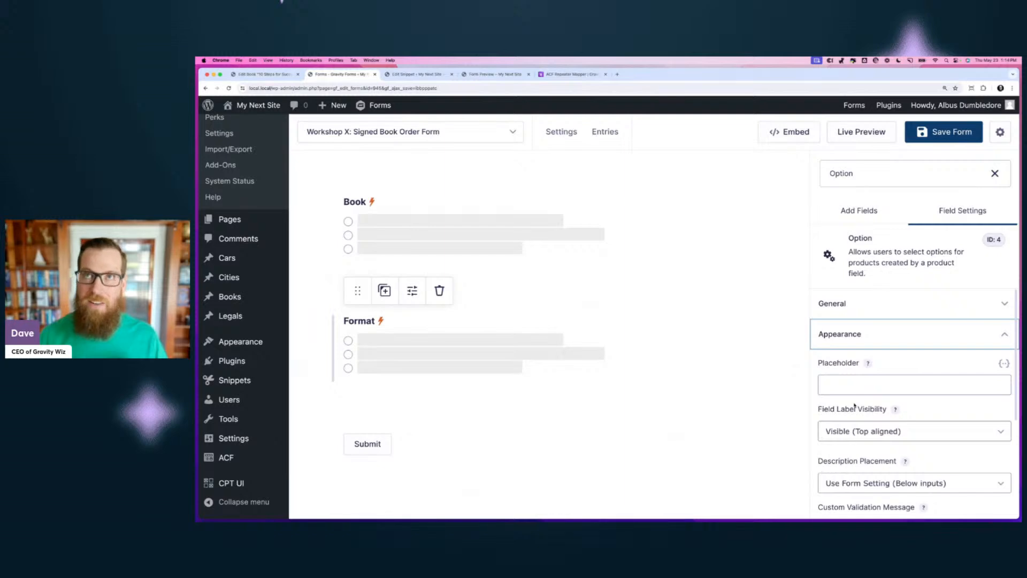
pyautogui.scroll(-3, 855, 407)
pyautogui.click(850, 396)
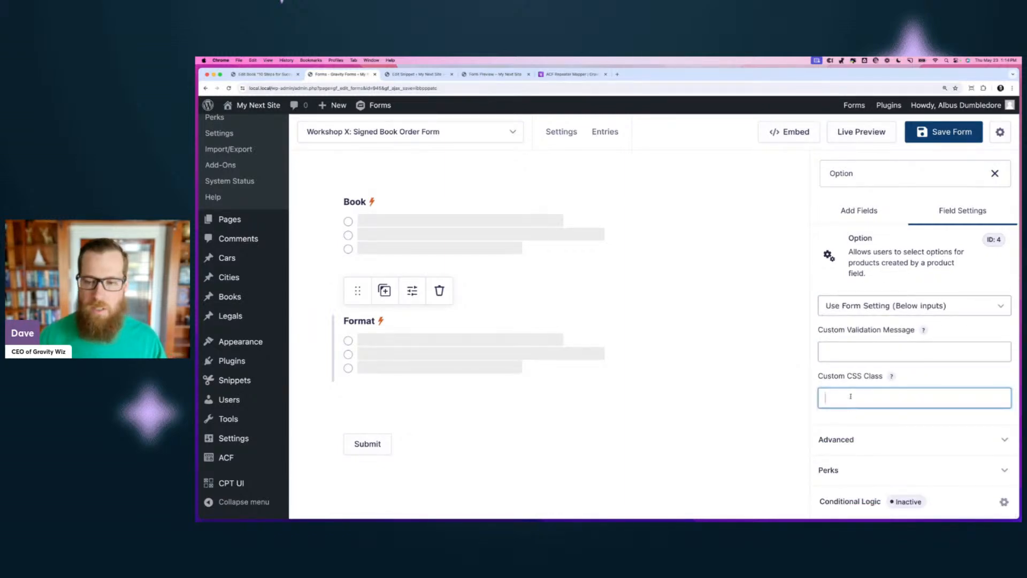
pyautogui.hotkey('ctrl', 'Tab')
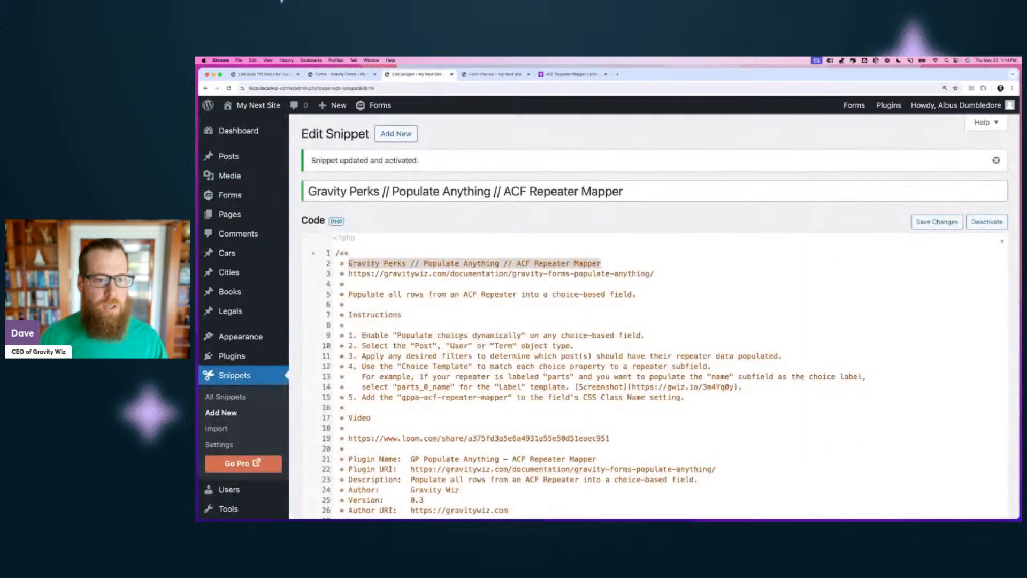
pyautogui.scroll(-1, 460, 337)
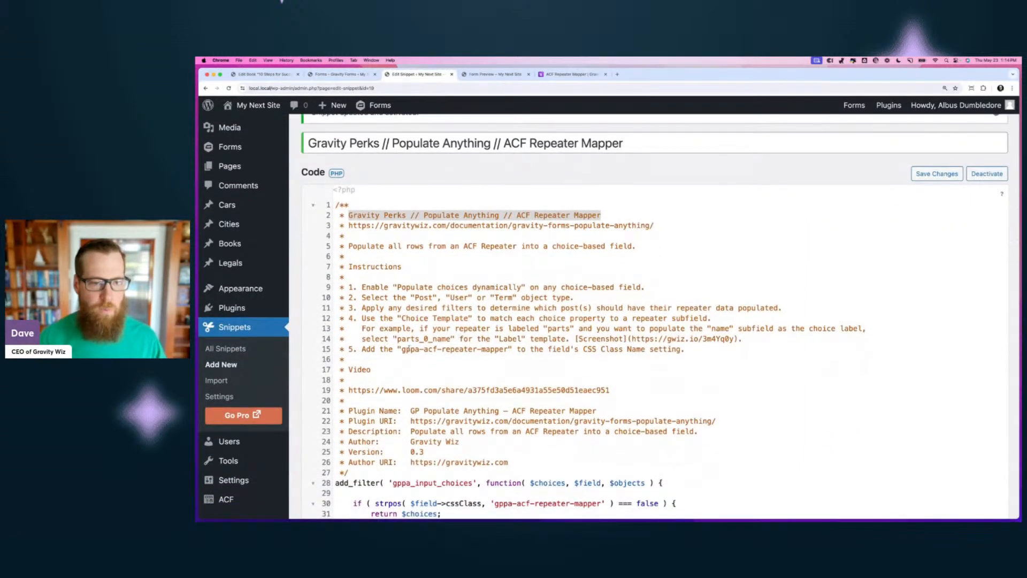
pyautogui.moveTo(402, 350); pyautogui.dragTo(508, 350)
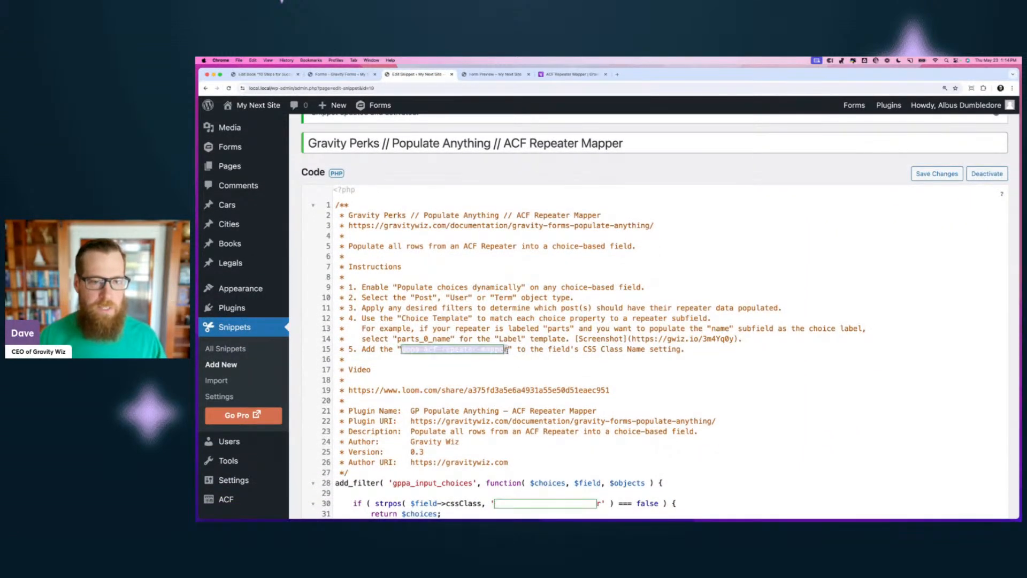
pyautogui.press('super+c')
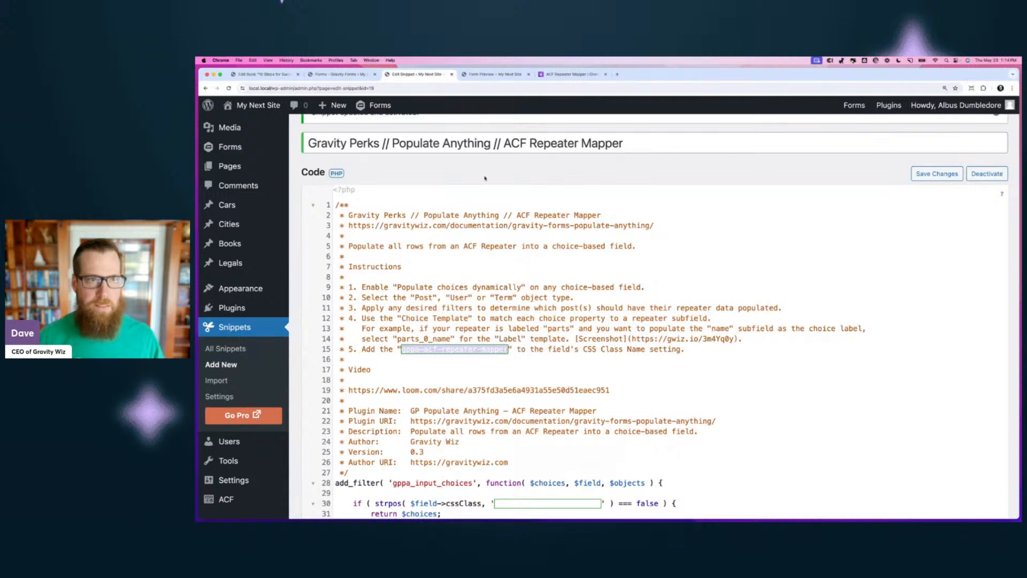
pyautogui.press('super+alt+Left')
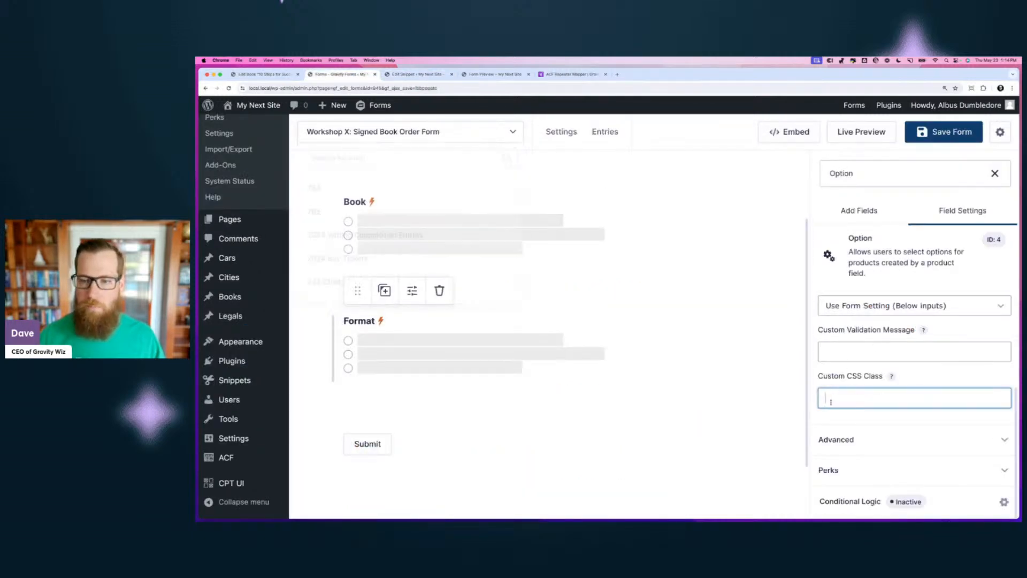
pyautogui.press('super+v')
# - Save the form, reload its preview and select the book "10 Steps for Success in Middle-earth" to check its formats
pyautogui.click(919, 132)
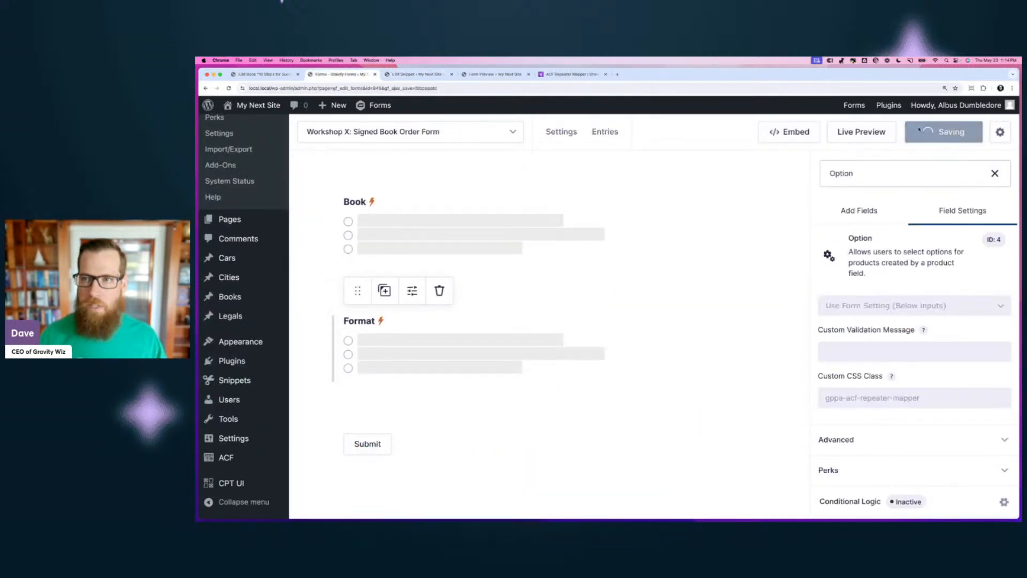
pyautogui.click(485, 74)
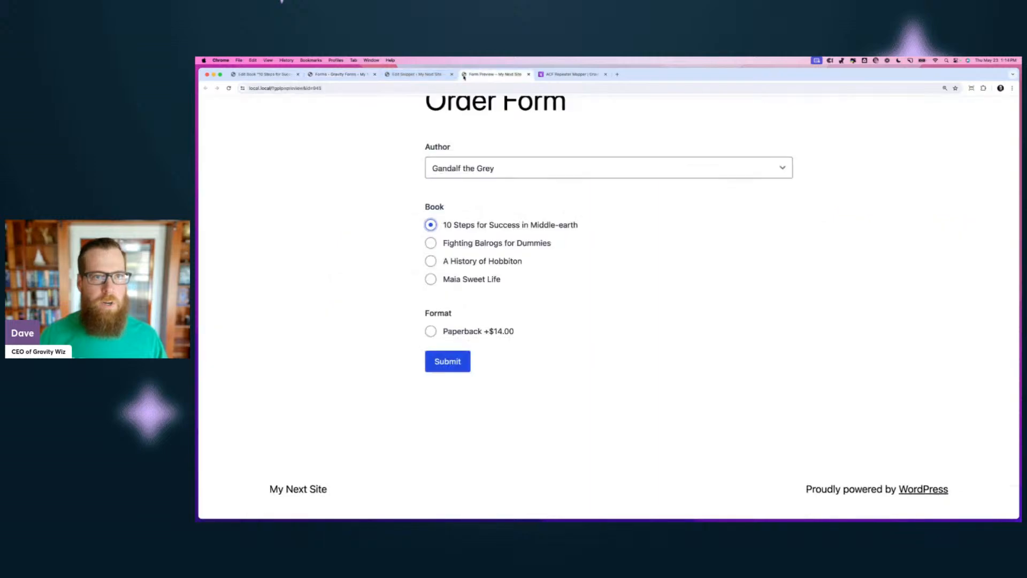
pyautogui.press('super+r')
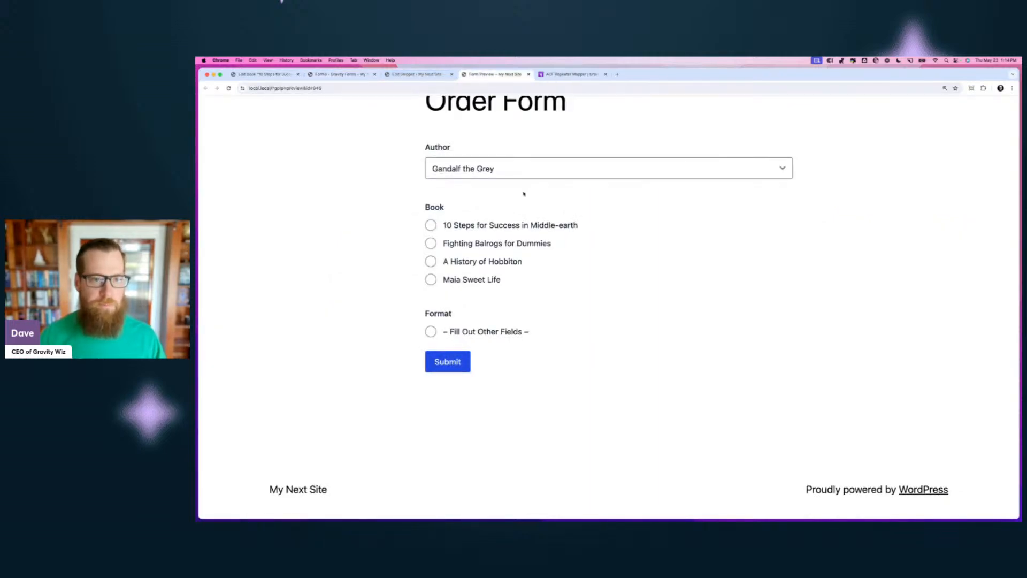
pyautogui.click(473, 225)
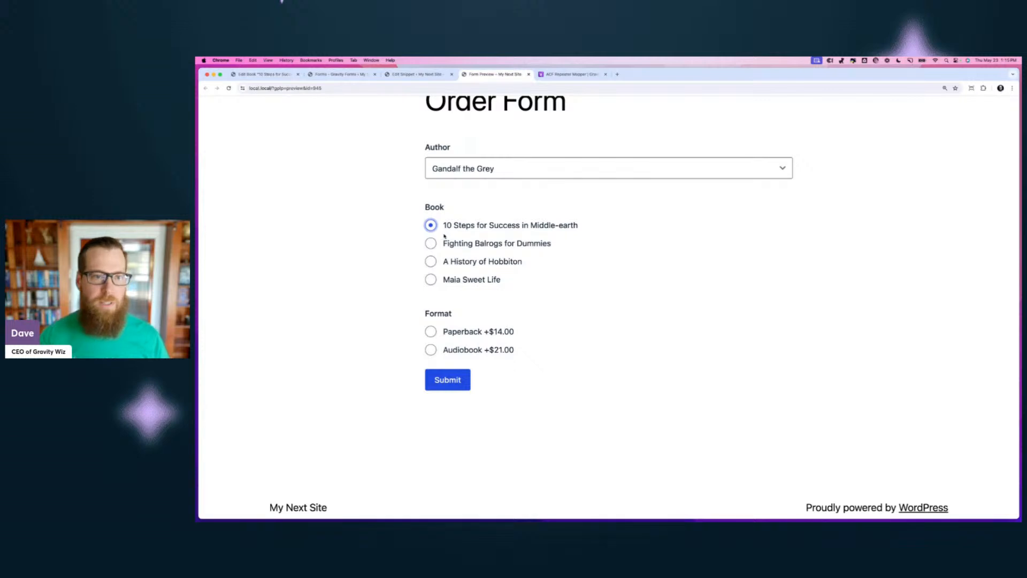
# - Back in the form editor, find the Total pricing field and add it below Format
pyautogui.click(338, 74)
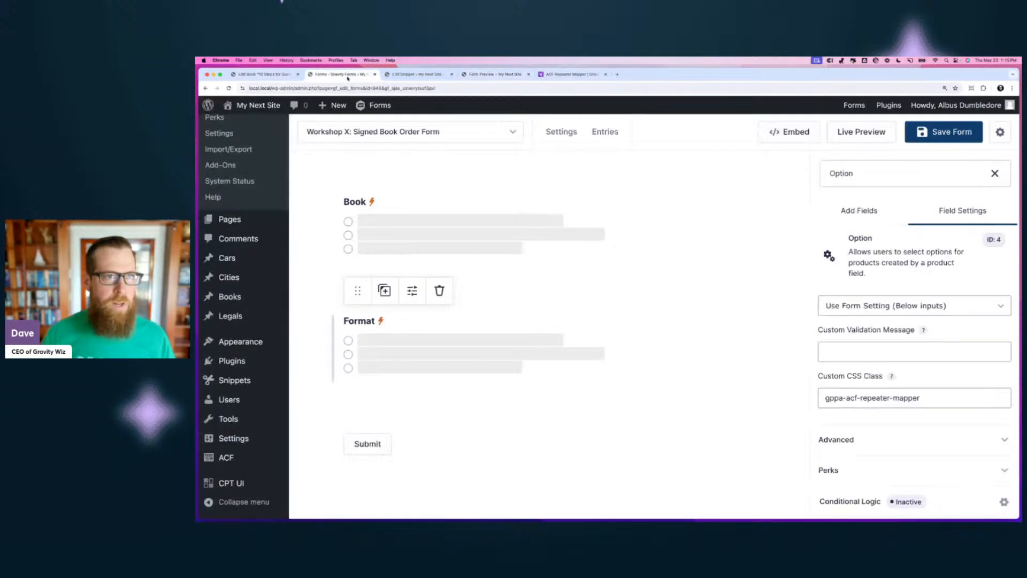
pyautogui.doubleClick(862, 173)
pyautogui.write('Total')
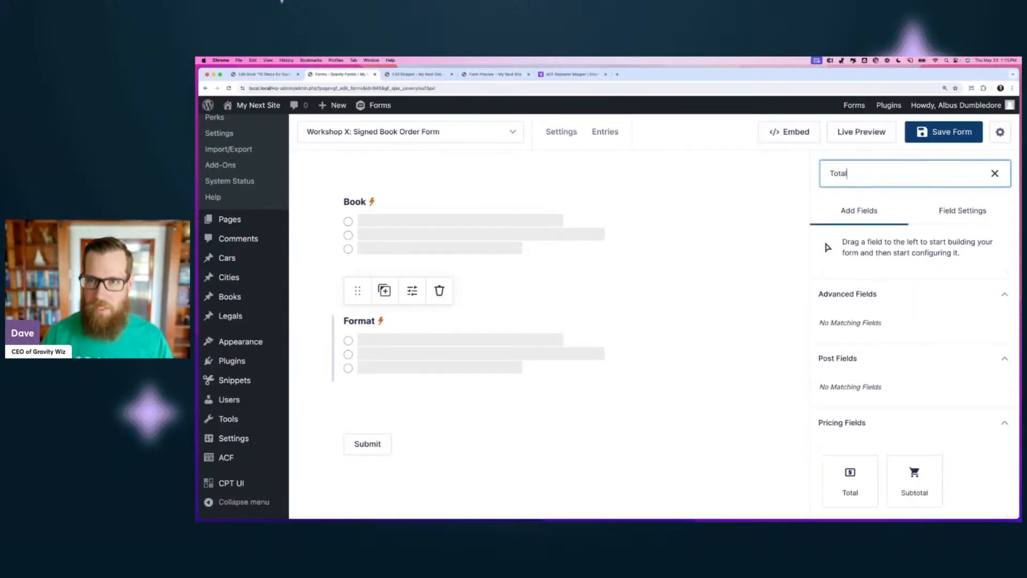
pyautogui.click(850, 480)
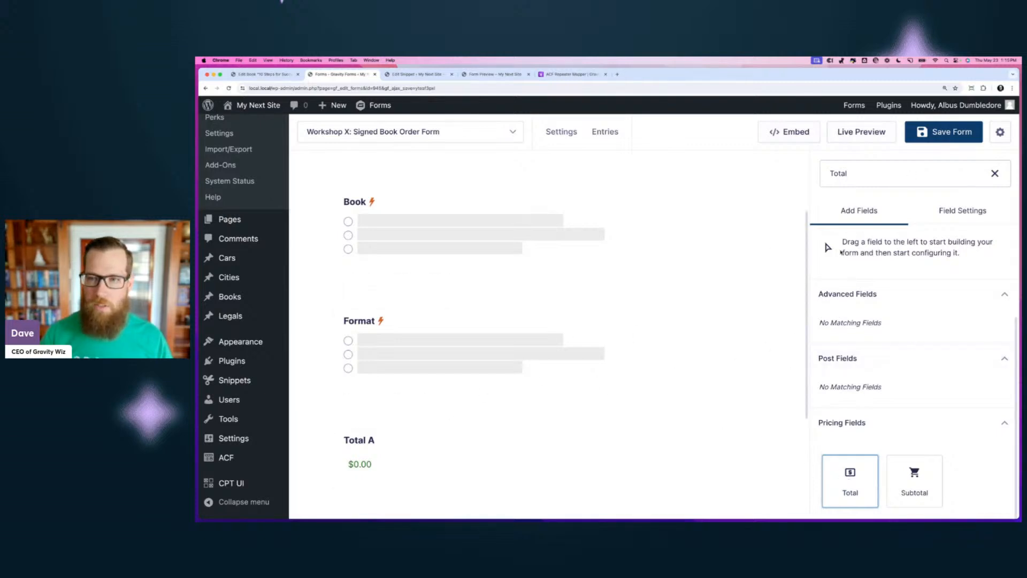
# - Change the new total field's label to Total and save the form
pyautogui.click(963, 214)
pyautogui.click(380, 455)
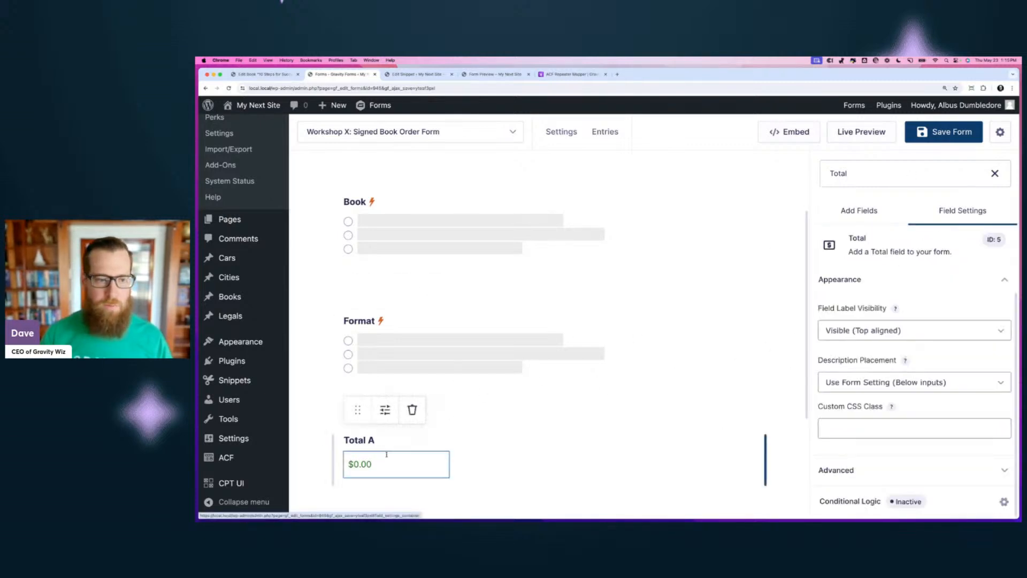
pyautogui.scroll(1, 902, 326)
pyautogui.click(857, 283)
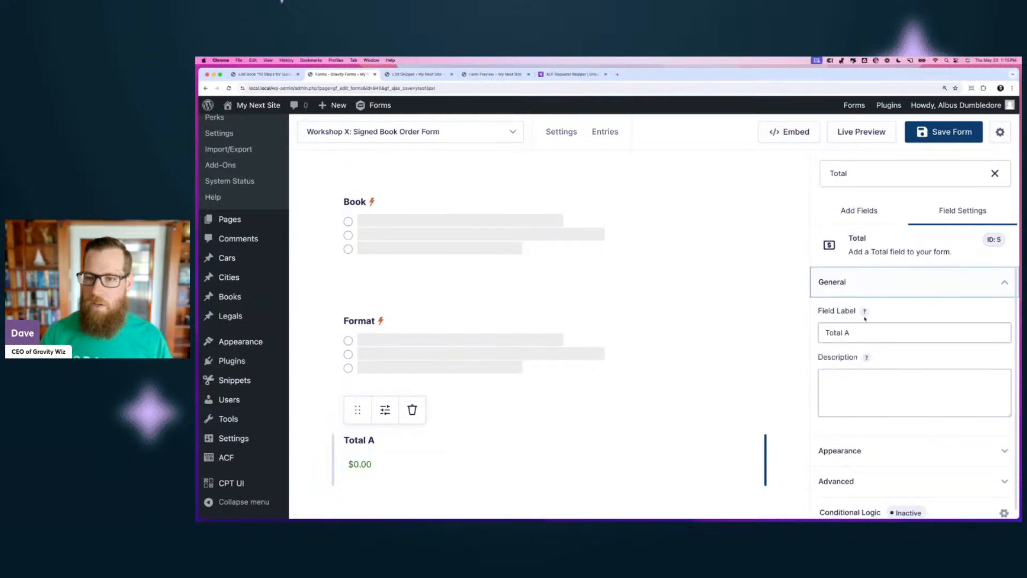
pyautogui.press('BackSpace')
pyautogui.press('BackSpace')
pyautogui.click(927, 138)
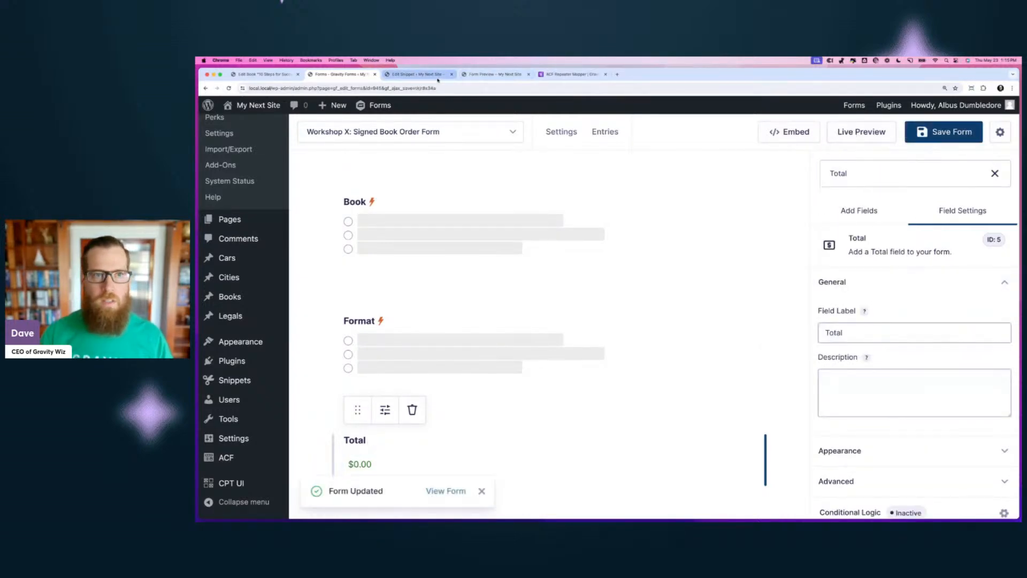
# - Edit the form's Default Confirmation, replacing its message with "Thanks for your order!" followed by a new line
pyautogui.moveTo(574, 138)
pyautogui.click(578, 188)
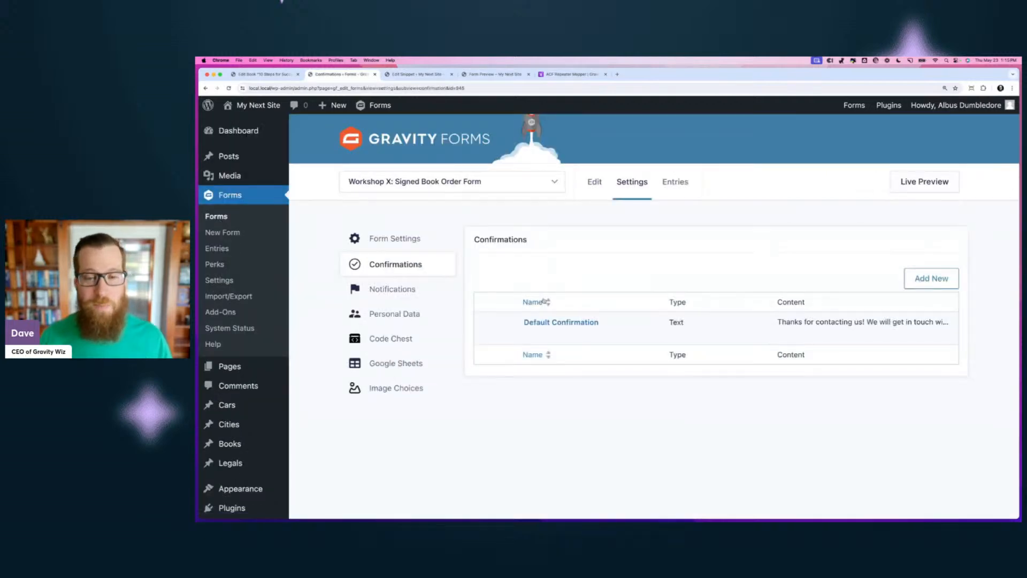
pyautogui.click(531, 335)
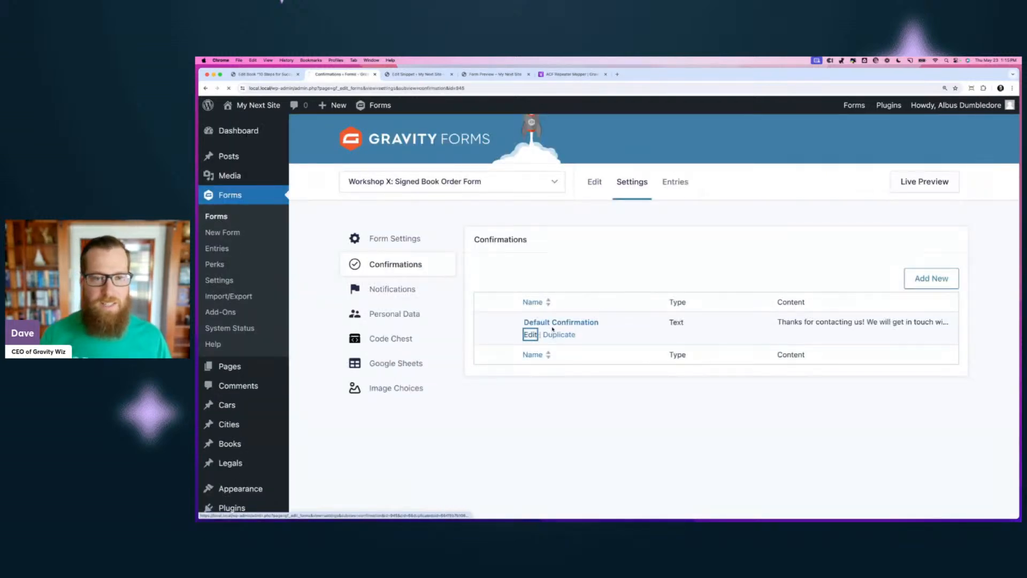
pyautogui.click(622, 401)
pyautogui.press('super+a')
pyautogui.press('BackSpace')
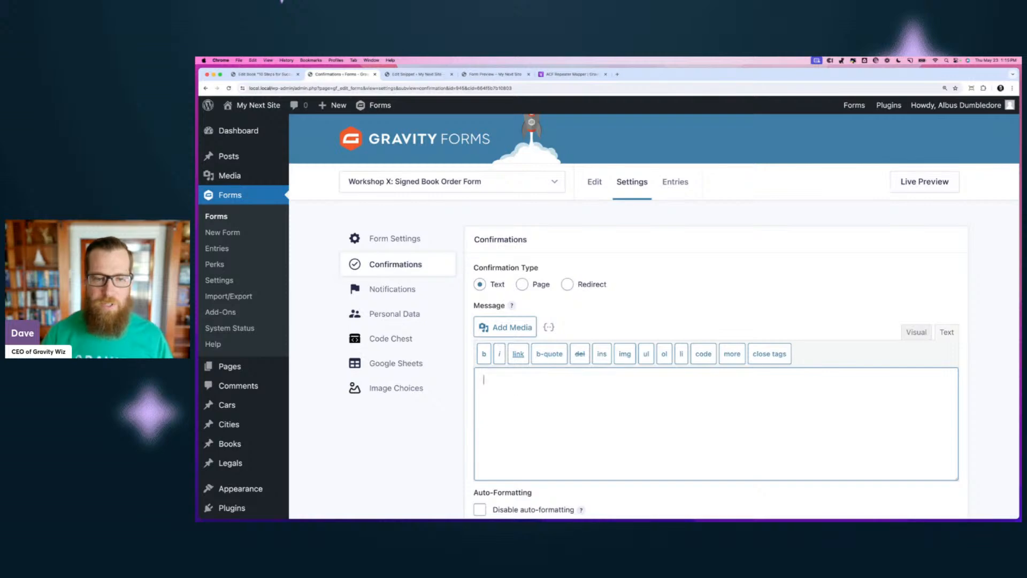
pyautogui.write('Thanks ')
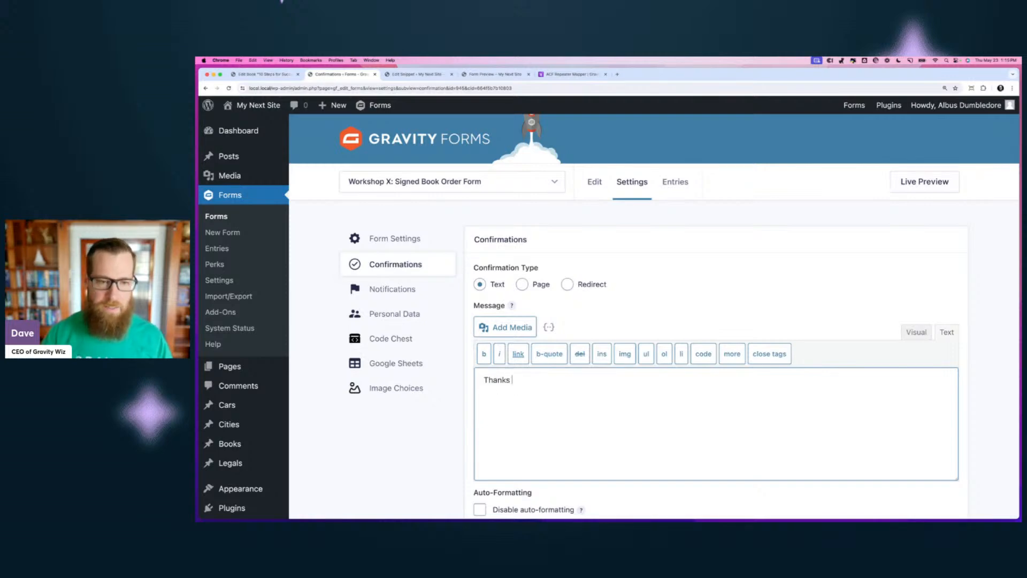
pyautogui.write('for your order!')
pyautogui.press('Return')
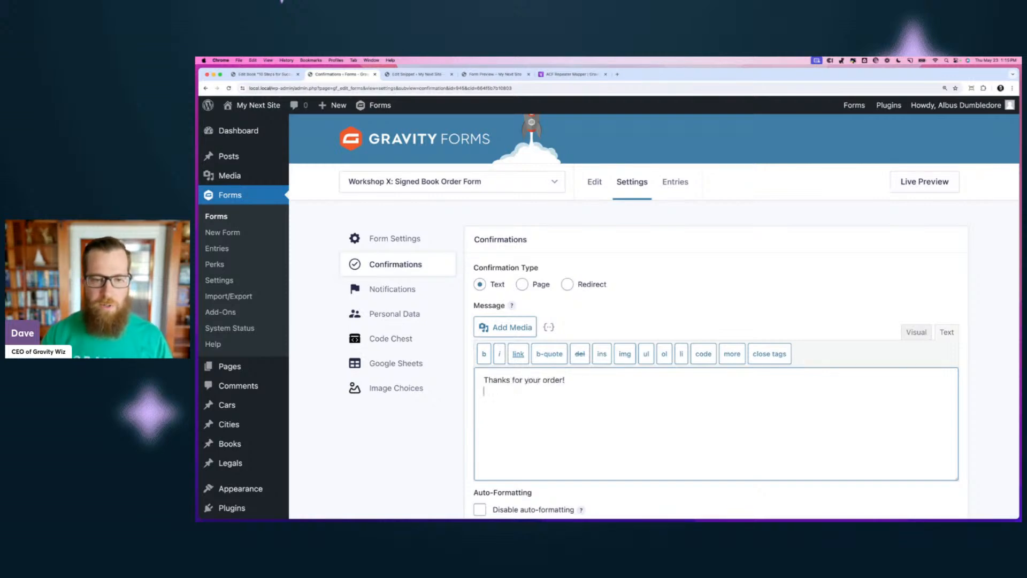
# - Insert the All Pricing Fields merge tag below the thank-you line and save the confirmation
pyautogui.click(549, 327)
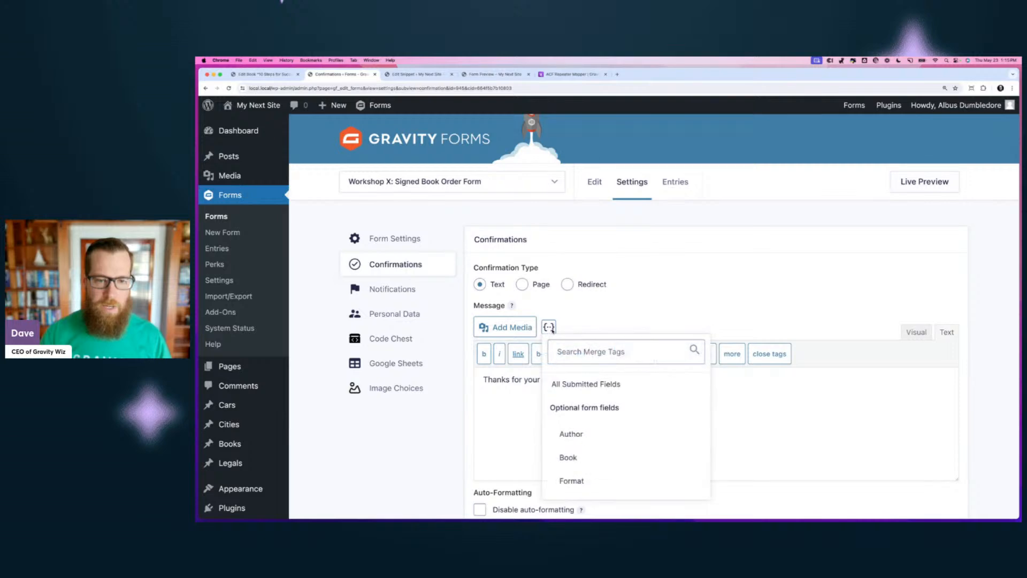
pyautogui.write('pricing')
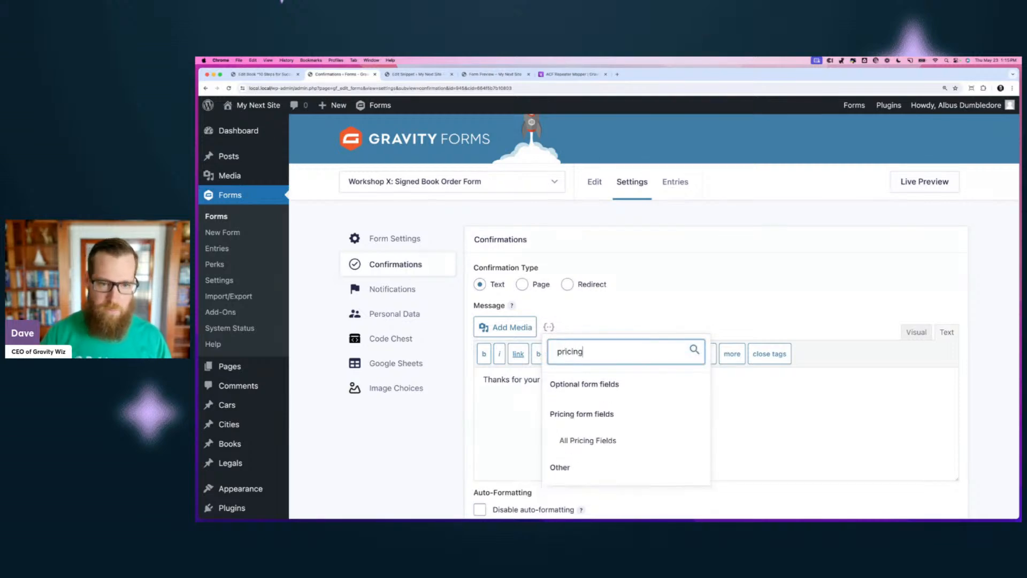
pyautogui.click(542, 440)
pyautogui.scroll(-3, 543, 449)
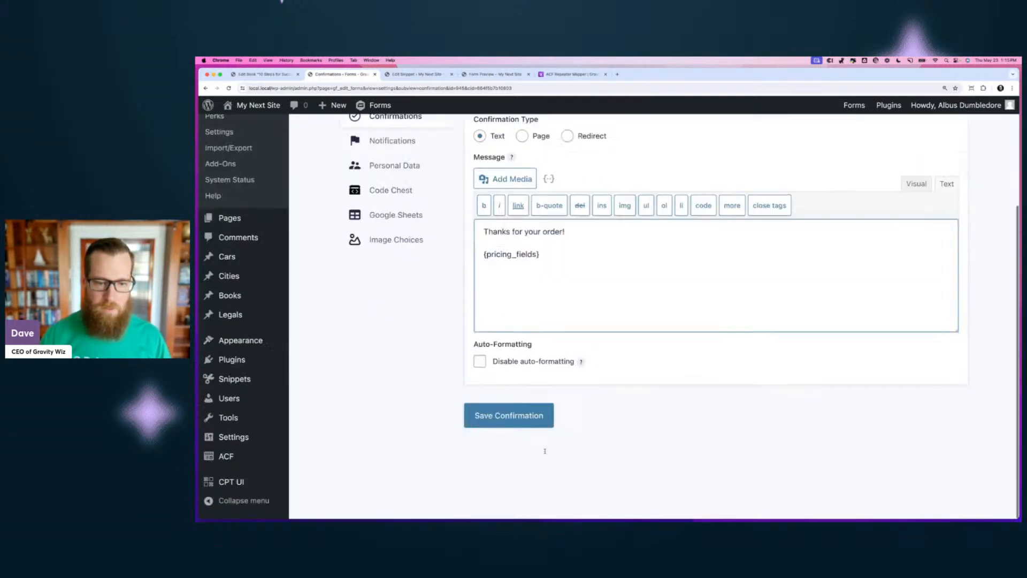
pyautogui.click(508, 422)
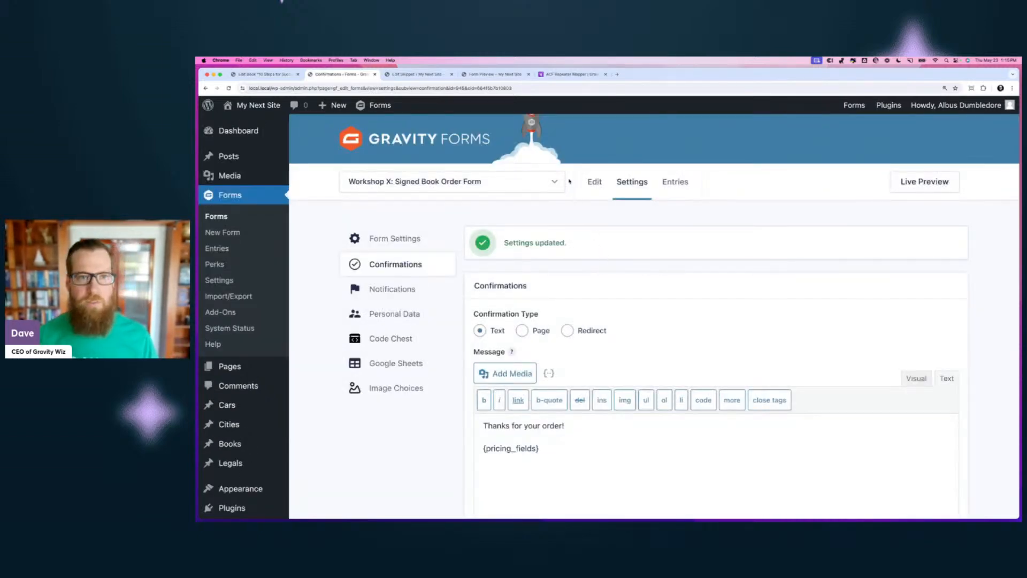
# - Close the snippet library page, submit a test order for the Paperback of "10 Steps for Success in Middle-earth" in the reloaded preview, and inspect its summary
pyautogui.click(568, 76)
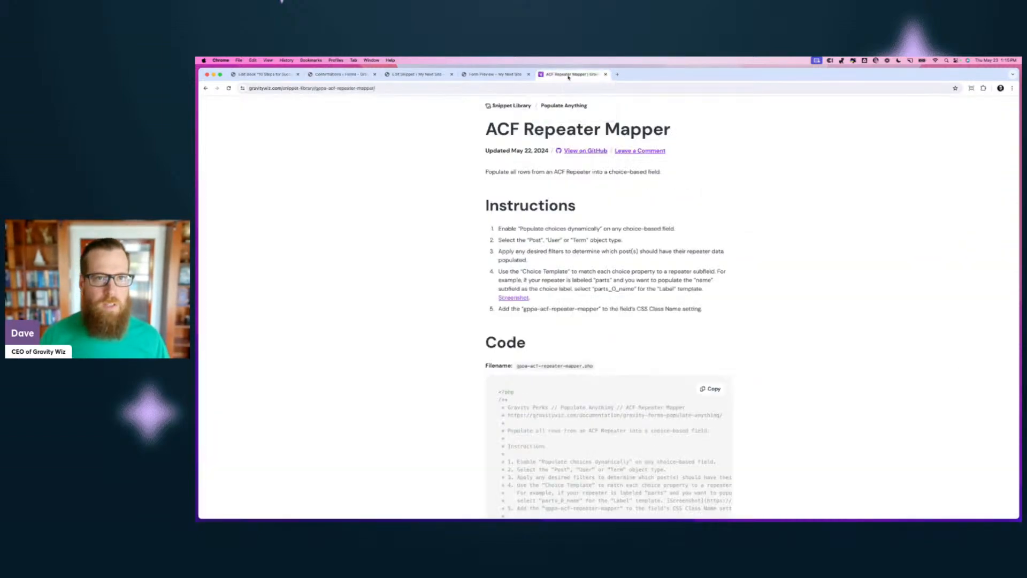
pyautogui.press('super+w')
pyautogui.press('super+r')
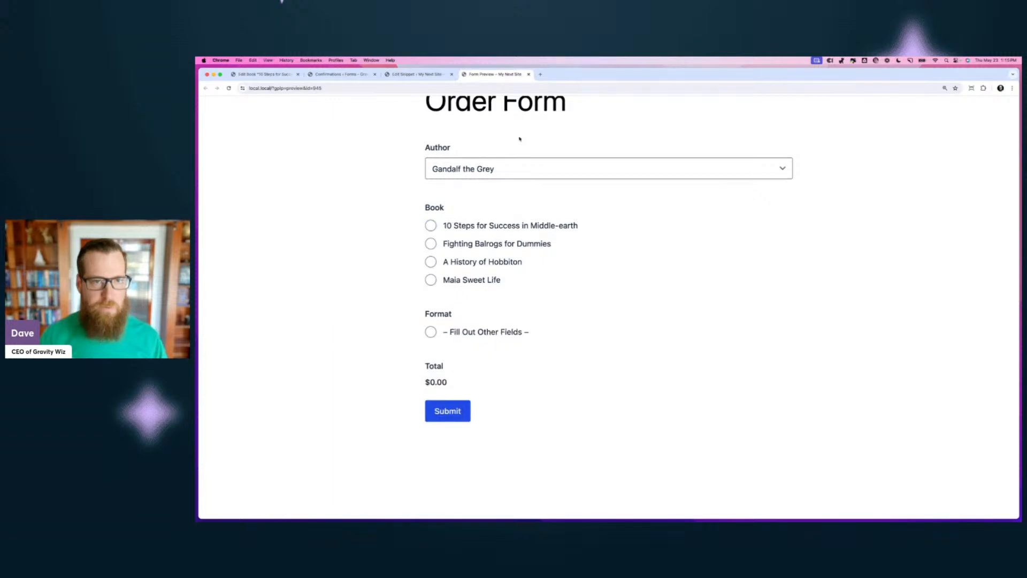
pyautogui.scroll(-1, 519, 139)
pyautogui.click(468, 221)
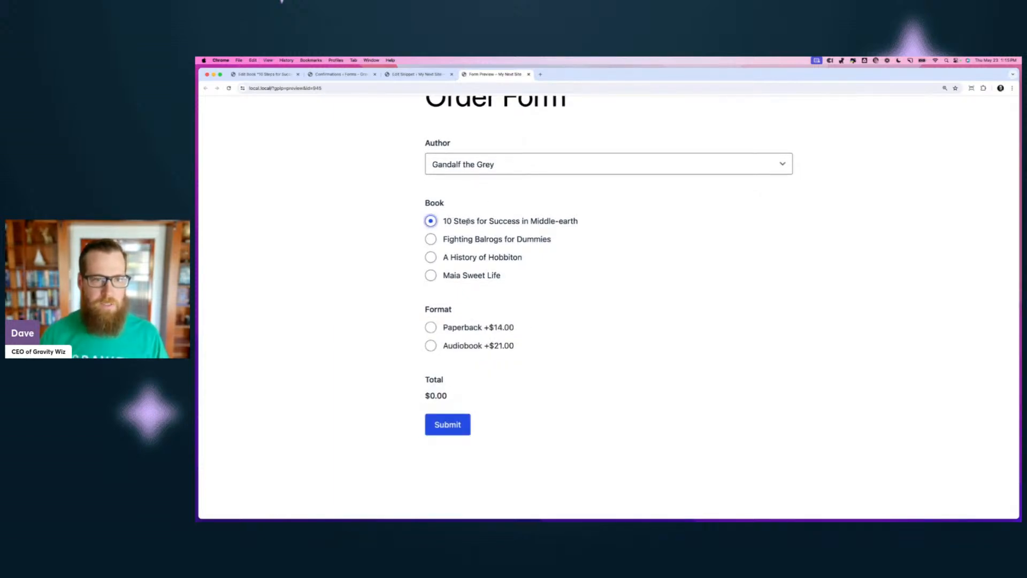
pyautogui.click(461, 328)
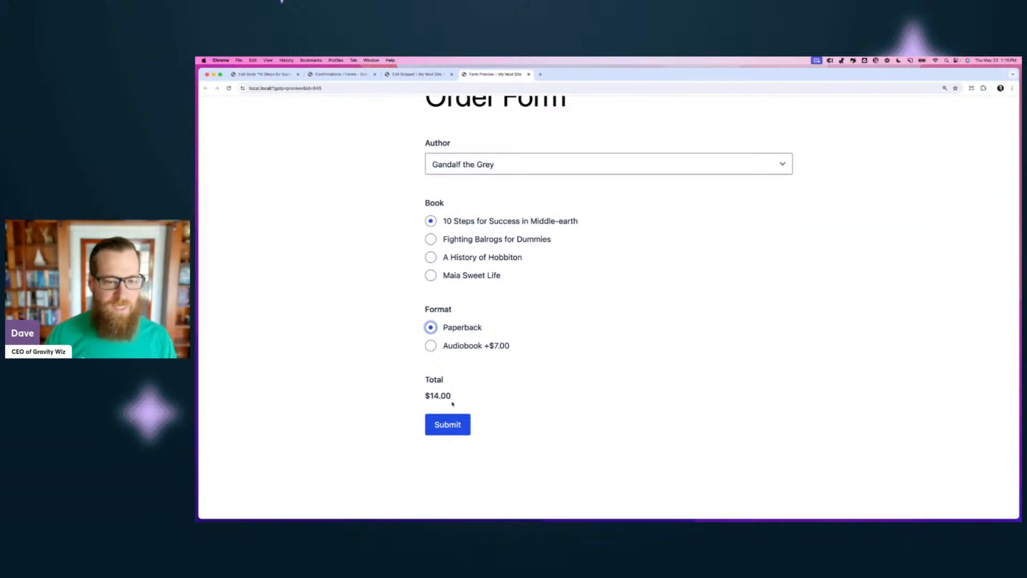
pyautogui.click(447, 424)
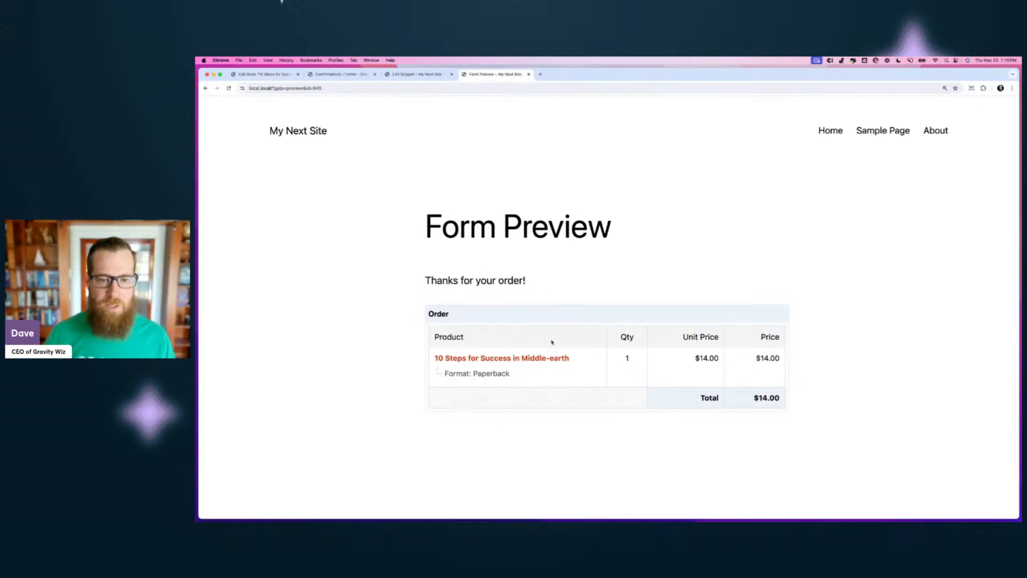
pyautogui.moveTo(434, 358); pyautogui.dragTo(569, 358)
pyautogui.moveTo(510, 377); pyautogui.dragTo(445, 374)
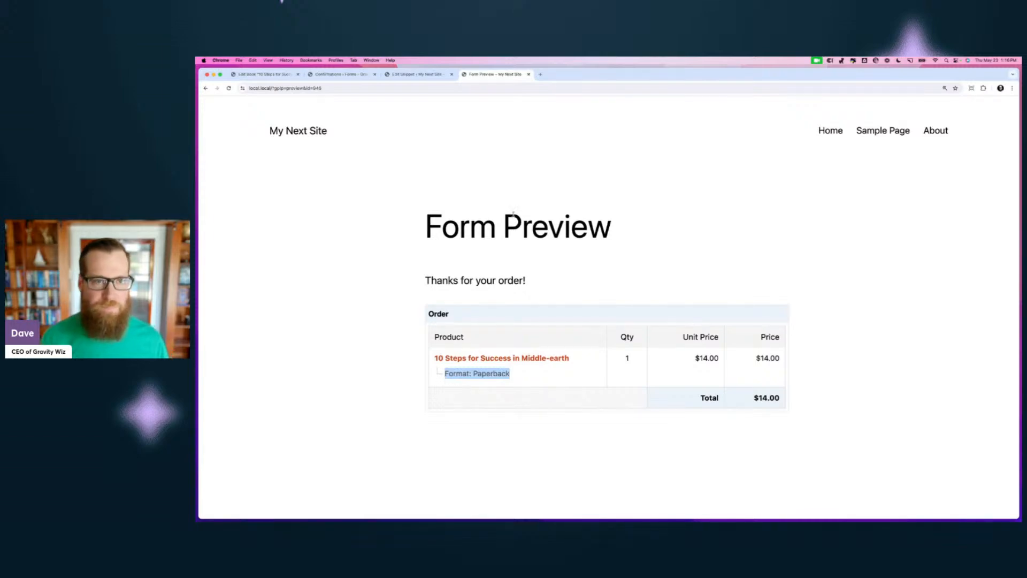
# - Close the form preview and snippet pages, and reopen the order form in the editor
pyautogui.click(500, 207)
pyautogui.press('super+w')
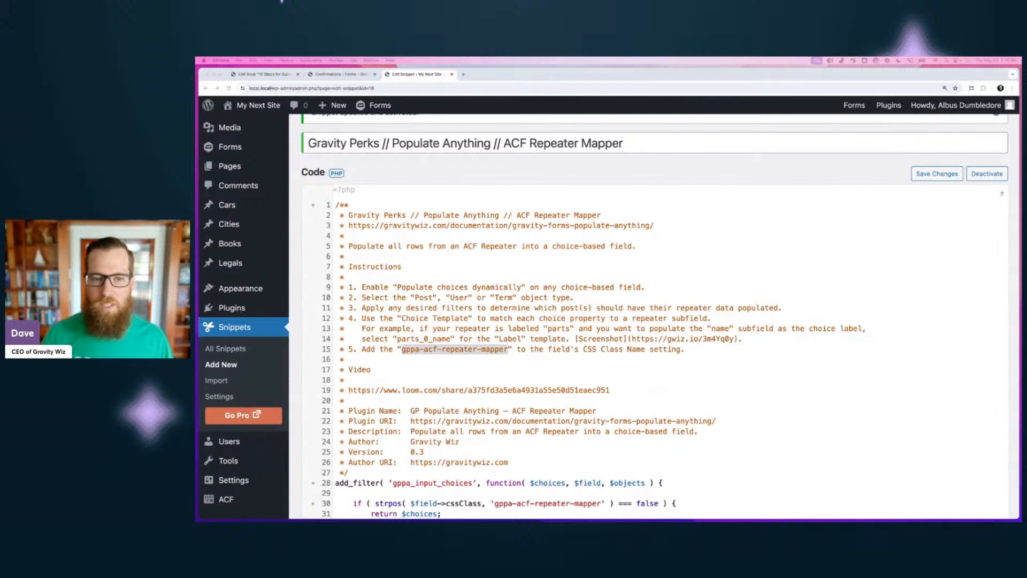
pyautogui.press('super+w')
pyautogui.scroll(-1, 642, 340)
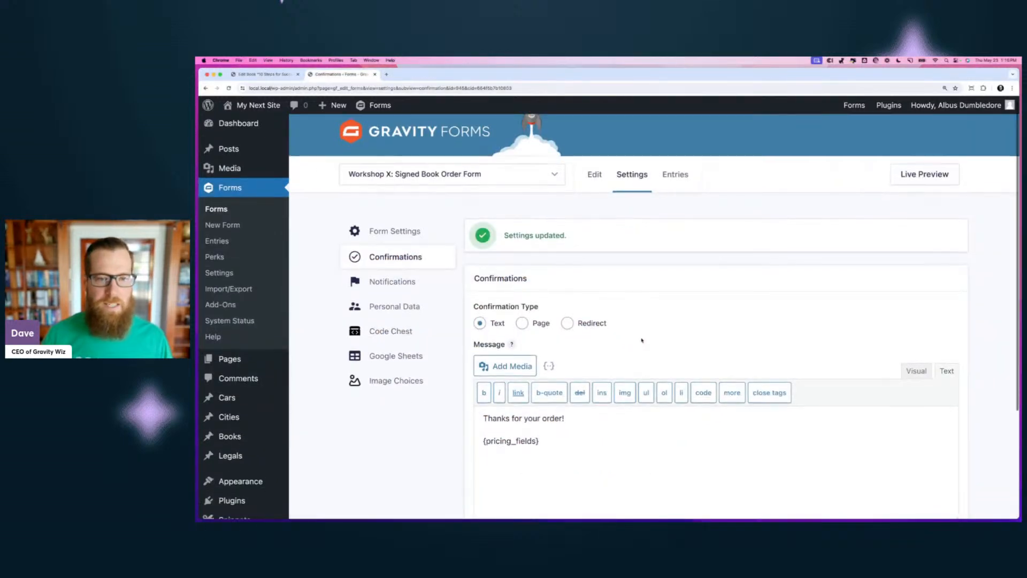
pyautogui.click(595, 182)
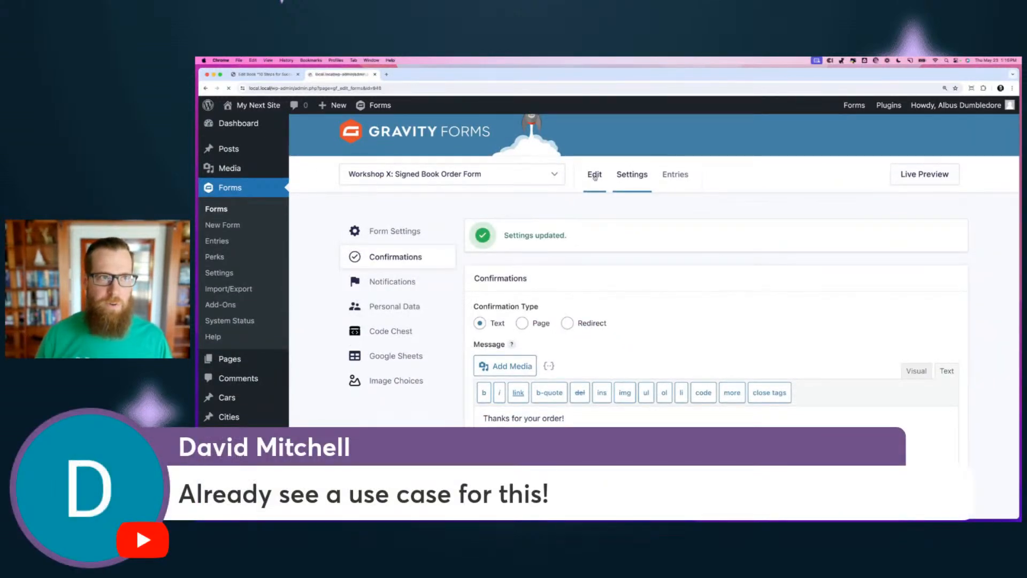
# - Set the Format field's Inventory Type to Simple and enable Show available inventory
pyautogui.scroll(-2, 471, 300)
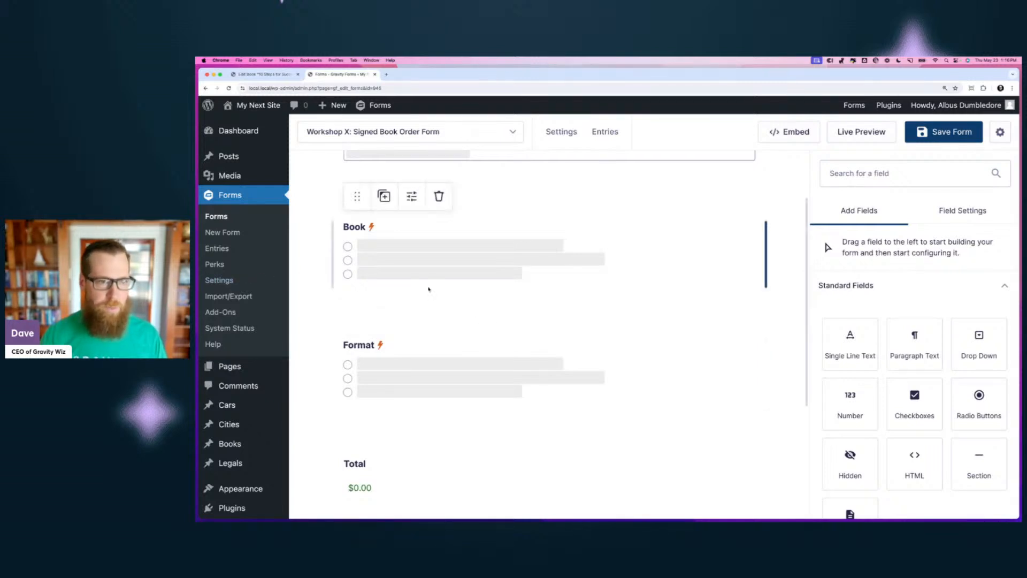
pyautogui.scroll(-1, 428, 289)
pyautogui.click(485, 328)
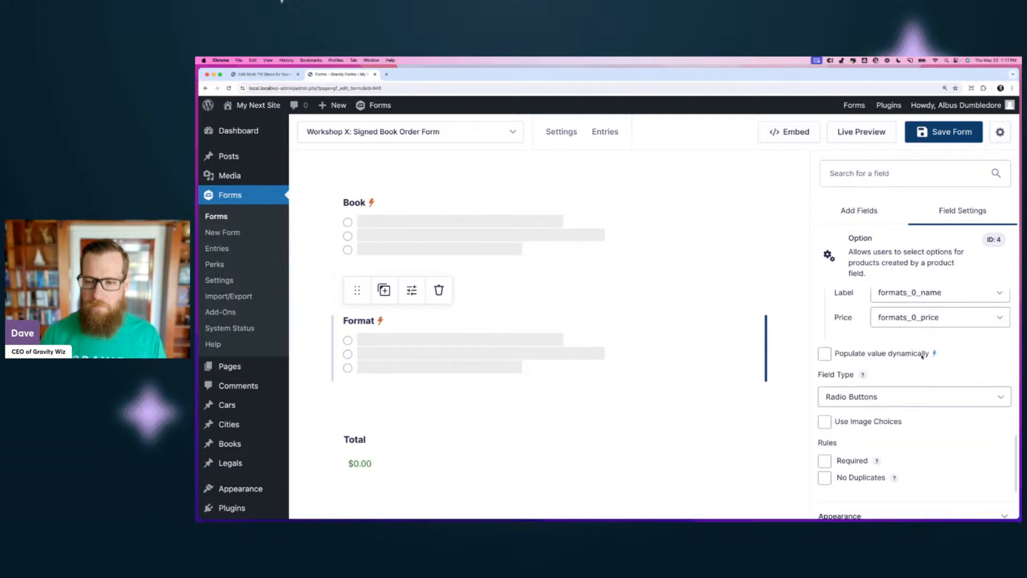
pyautogui.click(851, 471)
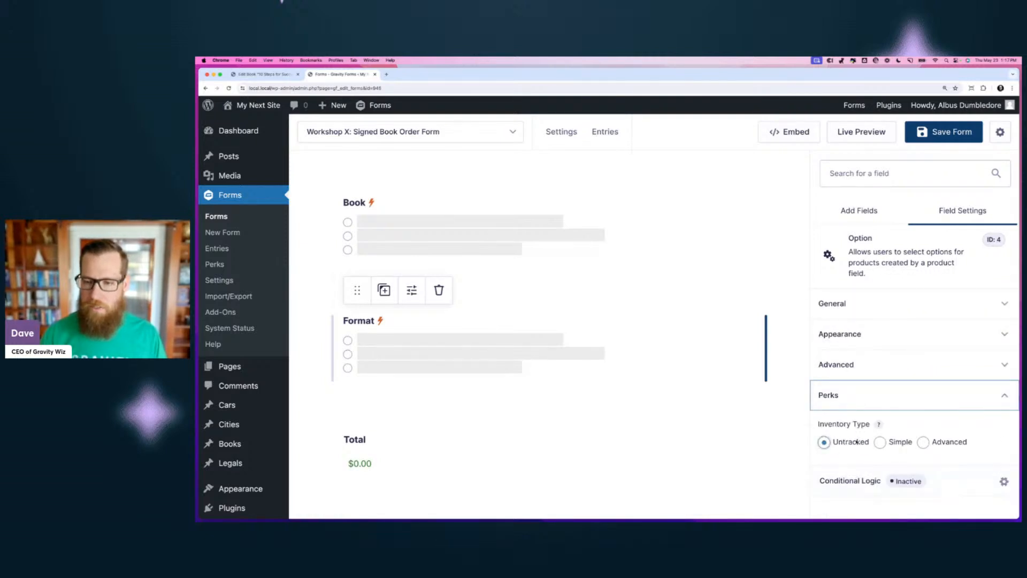
pyautogui.click(897, 441)
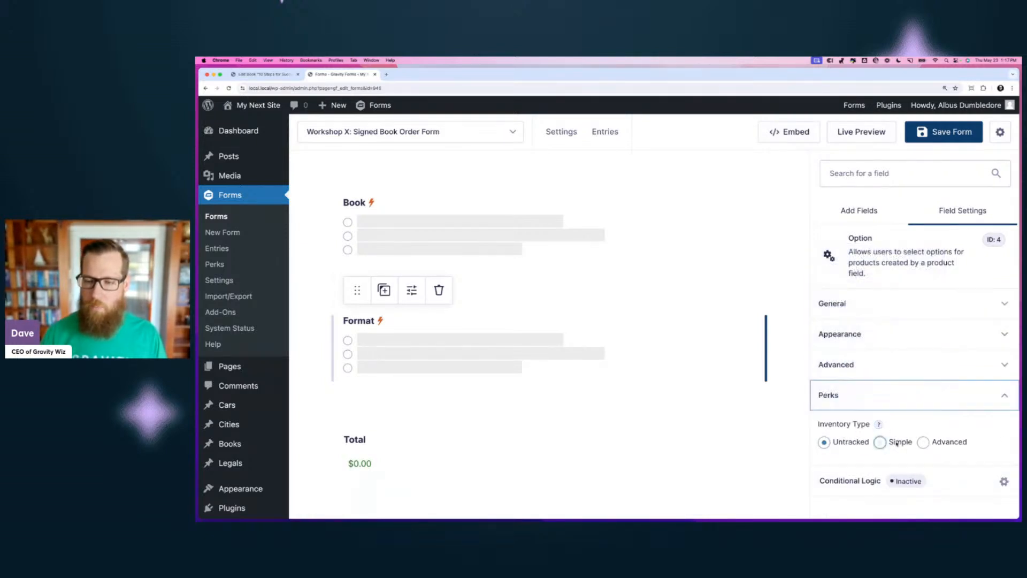
pyautogui.scroll(-3, 898, 443)
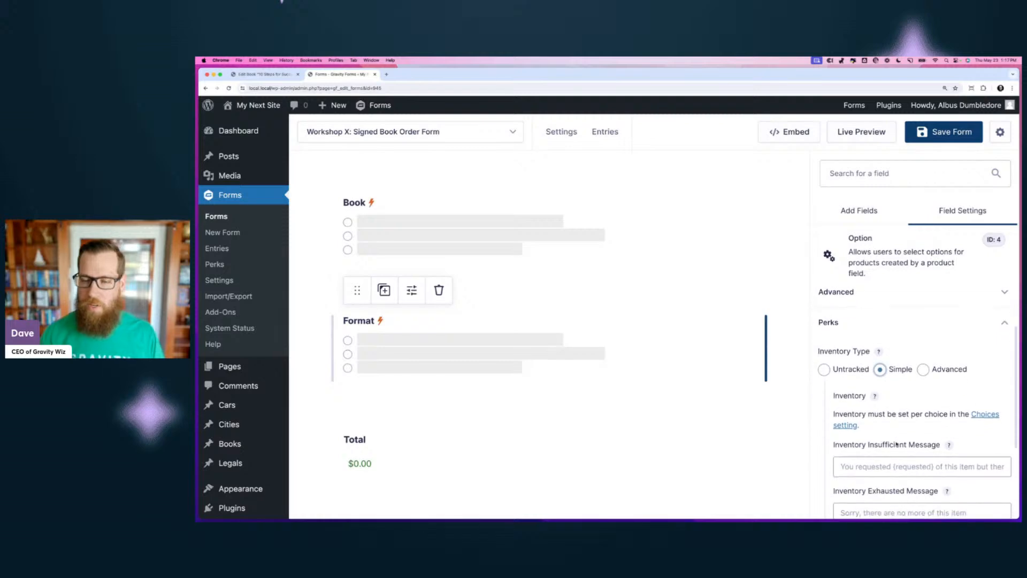
pyautogui.scroll(-3, 897, 444)
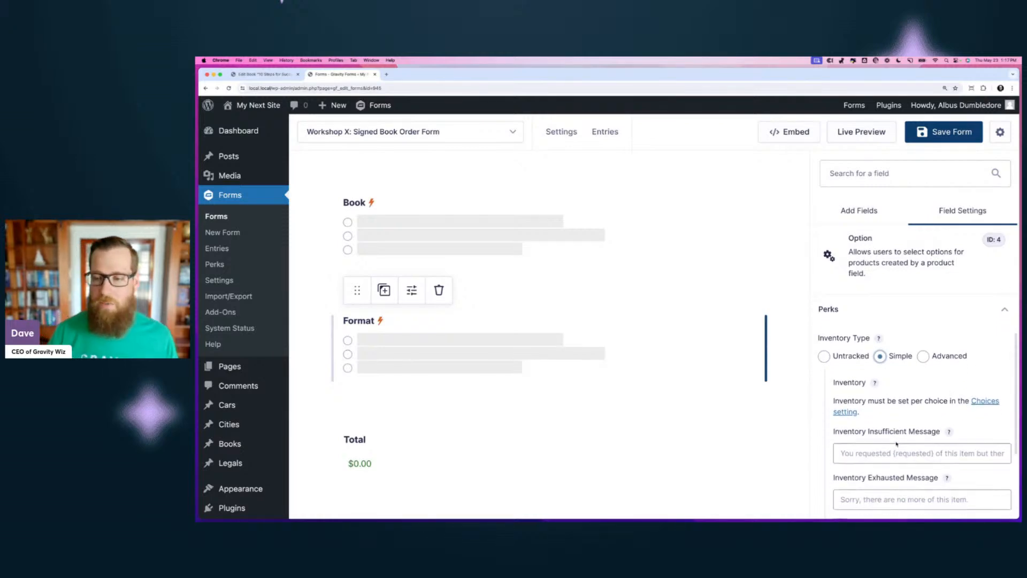
pyautogui.click(840, 452)
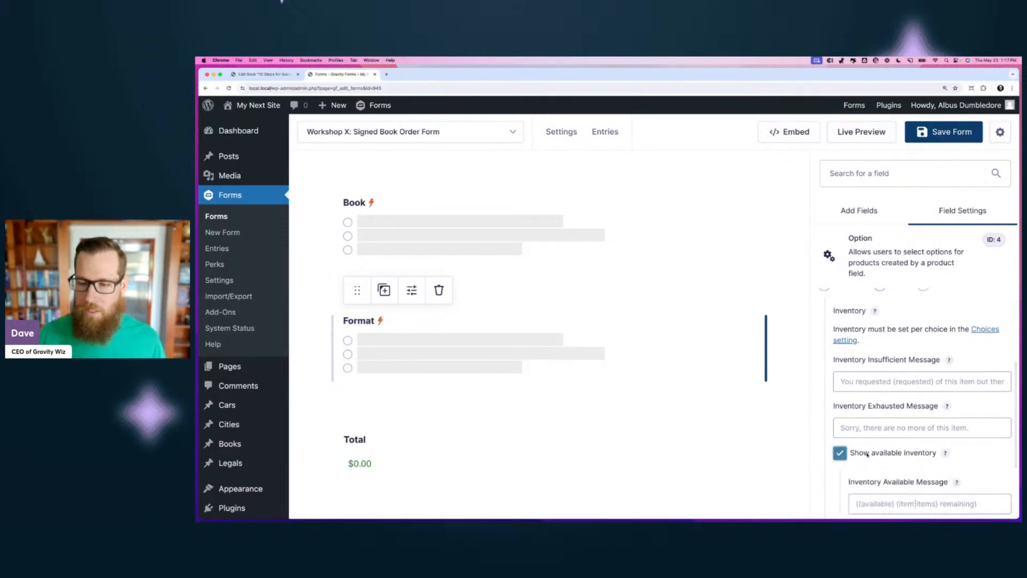
# - Set the Format field's Inventory Available Message to "({available} {item|items} available)", reusing the template from its help text
pyautogui.scroll(-2, 924, 464)
pyautogui.scroll(-1, 926, 463)
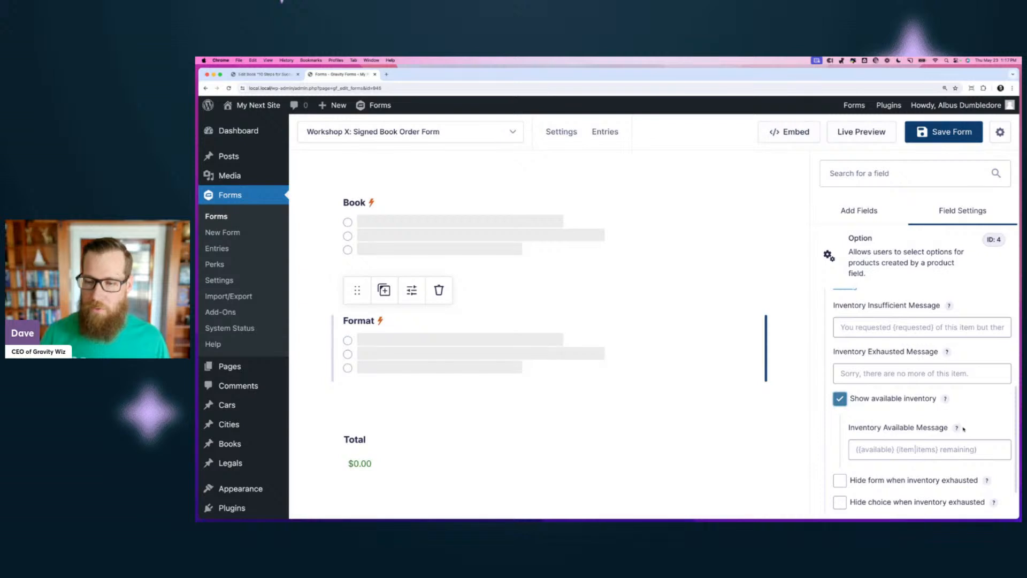
pyautogui.moveTo(957, 428)
pyautogui.moveTo(955, 406); pyautogui.dragTo(850, 406)
pyautogui.hotkey('ctrl', 'c')
pyautogui.click(878, 449)
pyautogui.hotkey('ctrl', 'v')
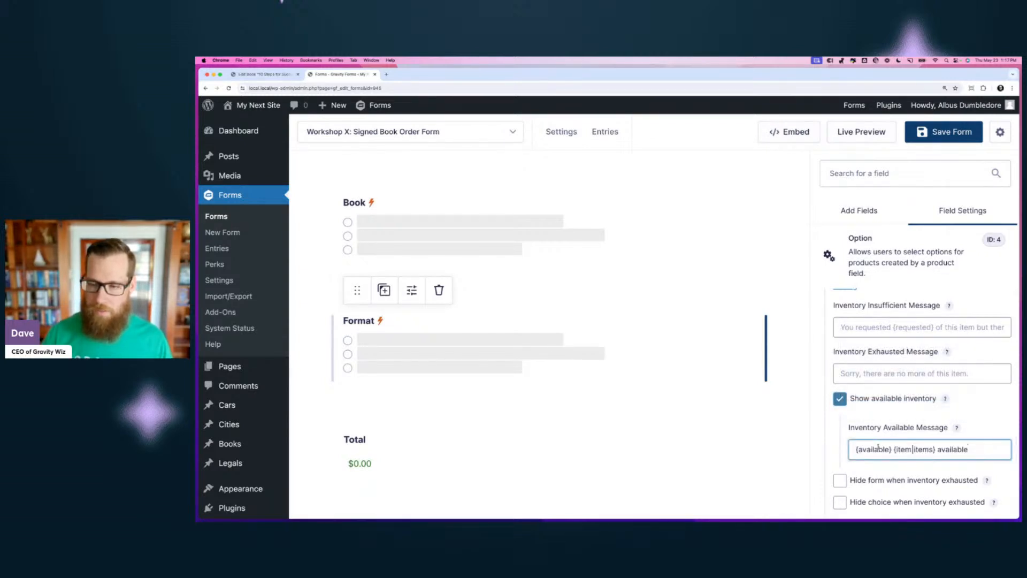
pyautogui.write('(')
pyautogui.press('End')
pyautogui.write(')')
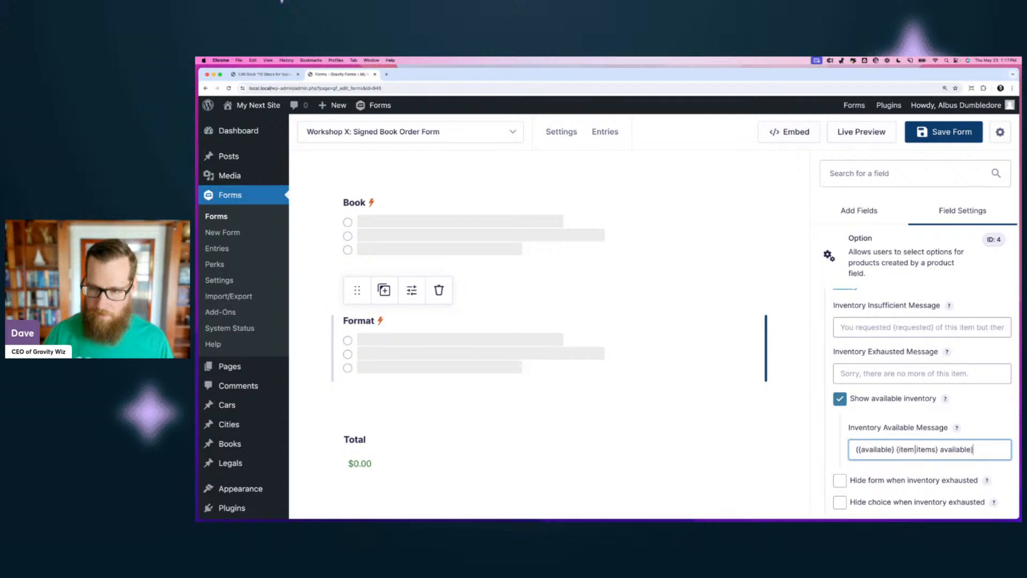
# - Replace the singular and plural item wording in the Inventory Available Message with "copy|copies"
pyautogui.doubleClick(902, 449)
pyautogui.write('copy')
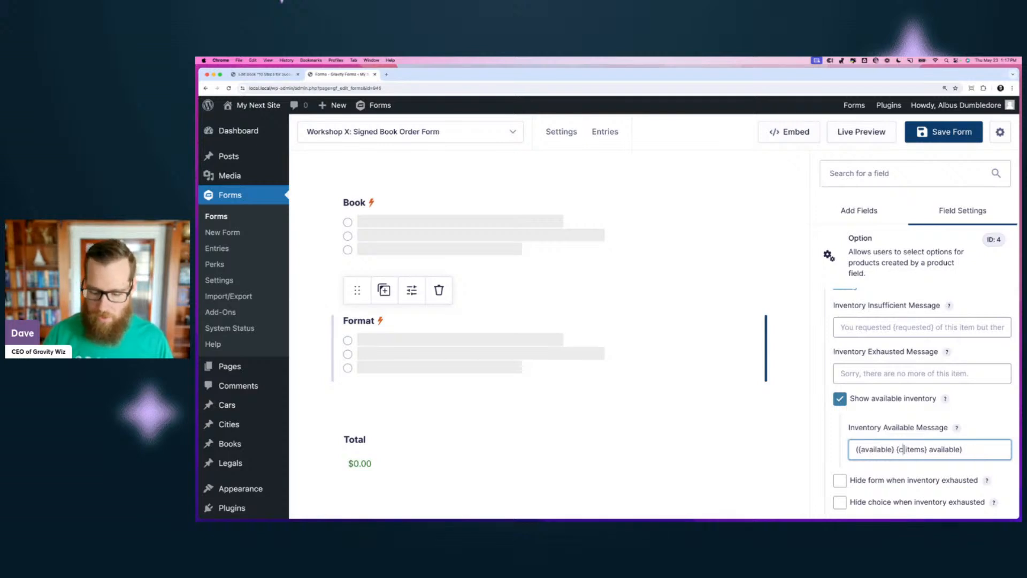
pyautogui.moveTo(919, 449); pyautogui.dragTo(937, 449)
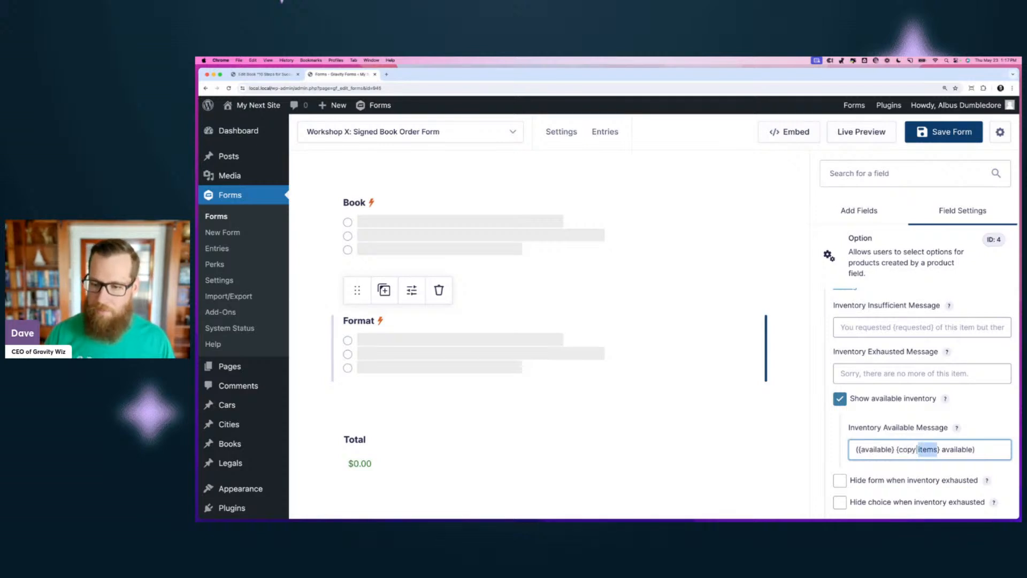
pyautogui.write('copies')
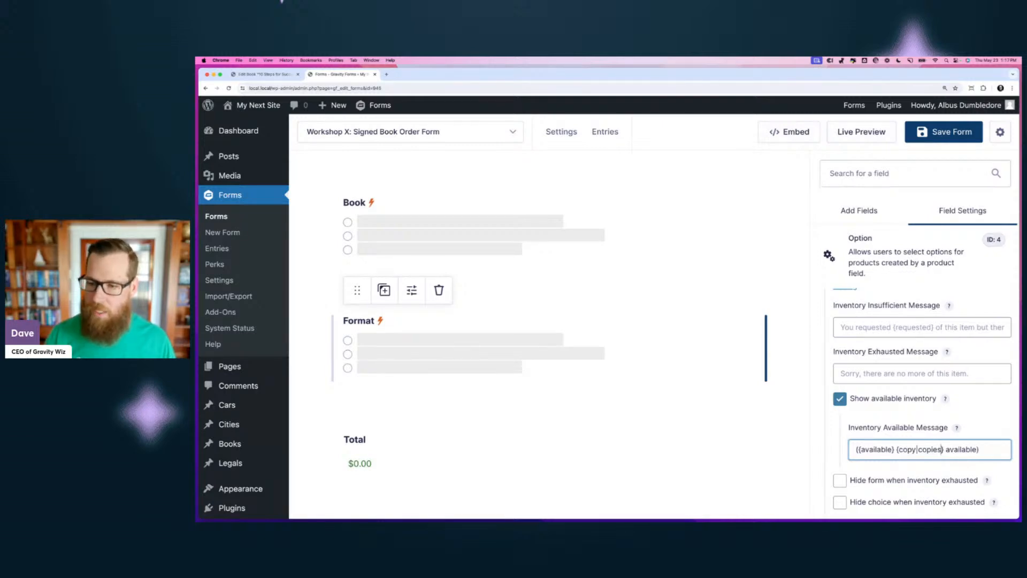
pyautogui.scroll(-1, 923, 445)
pyautogui.scroll(1, 922, 445)
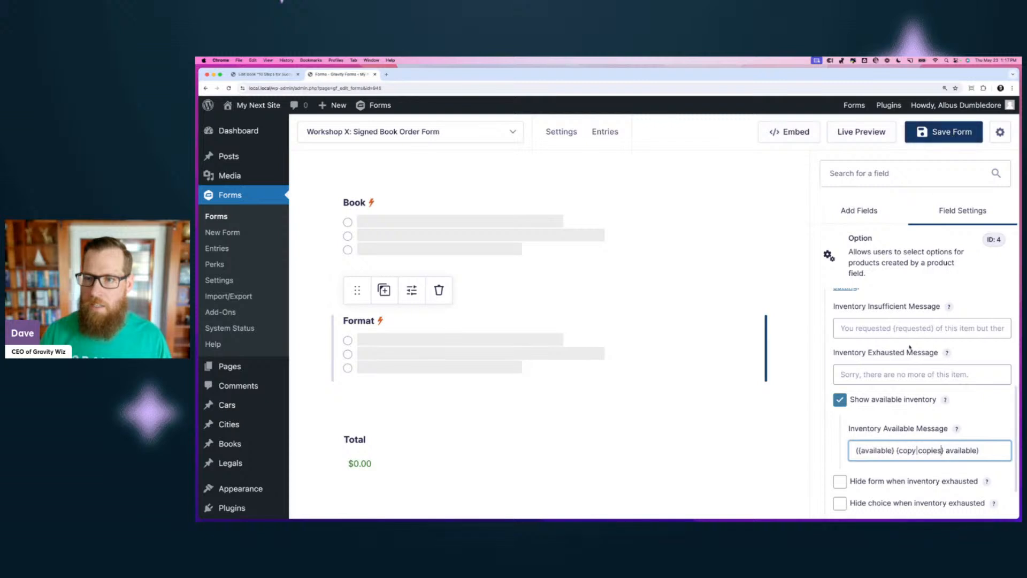
# - Map the Inv. Limit of the Format field's choice template to formats_0_stock and save the form
pyautogui.scroll(5, 910, 349)
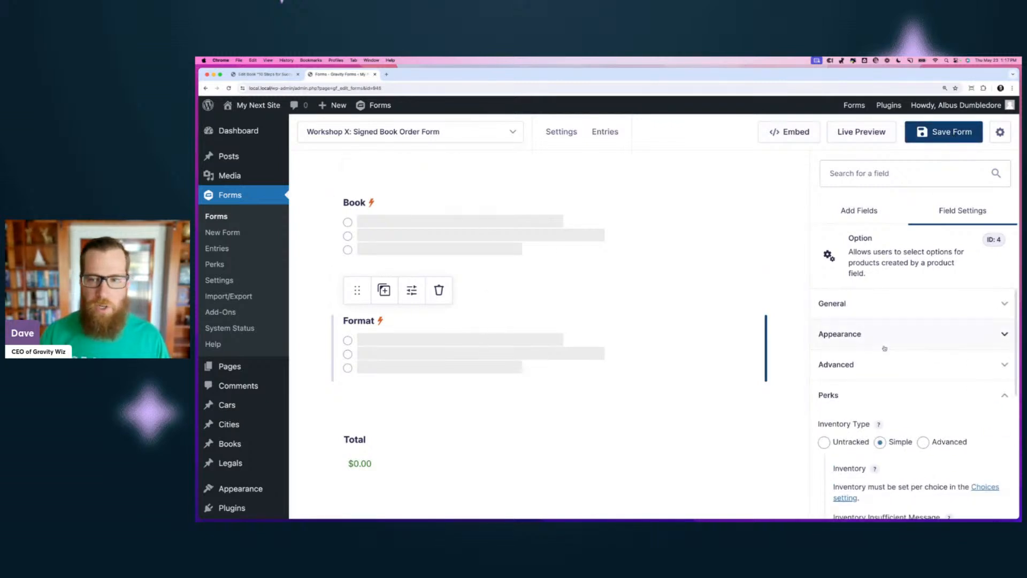
pyautogui.click(866, 314)
pyautogui.scroll(-10, 867, 318)
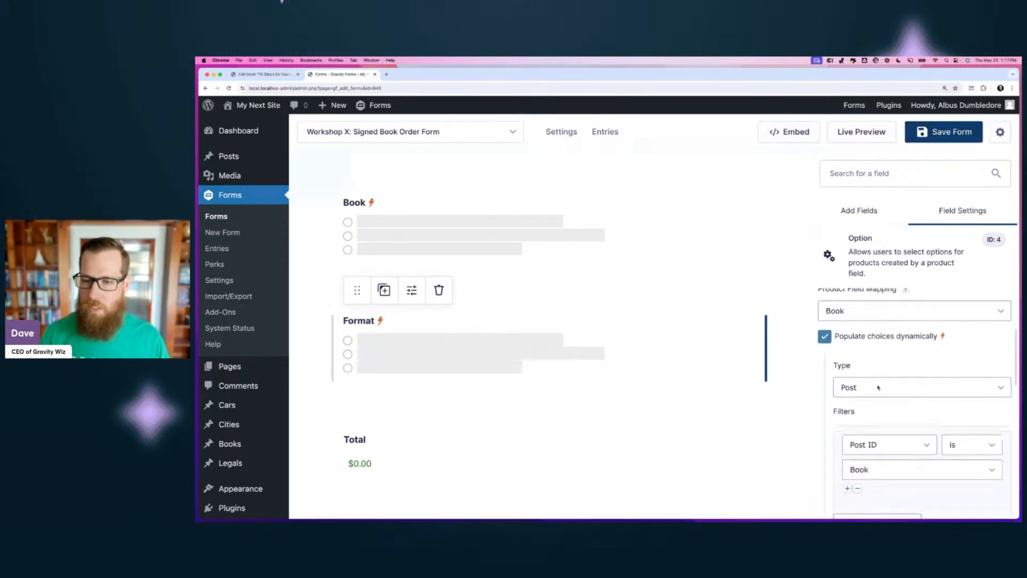
pyautogui.scroll(-4, 883, 403)
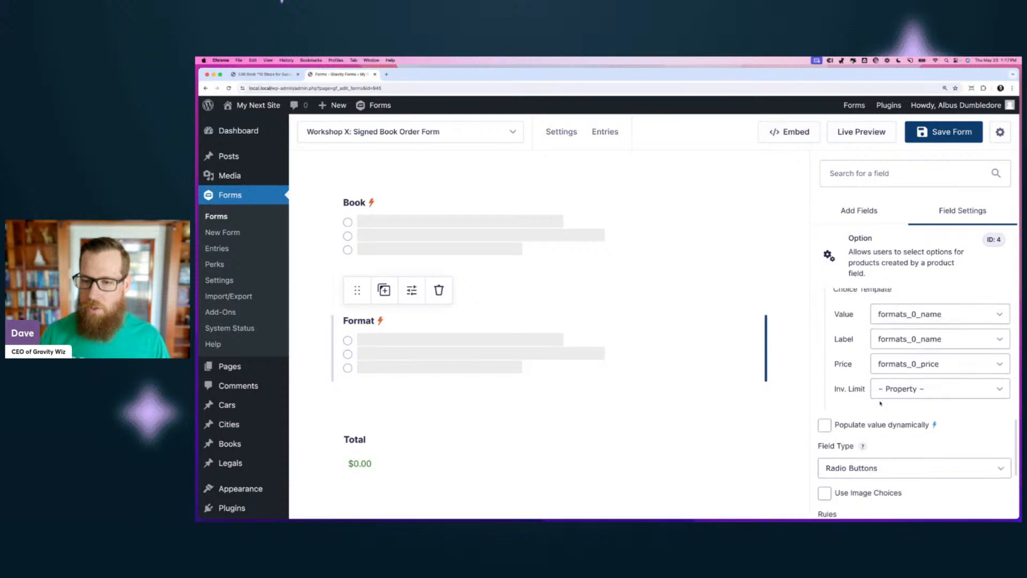
pyautogui.scroll(1, 856, 412)
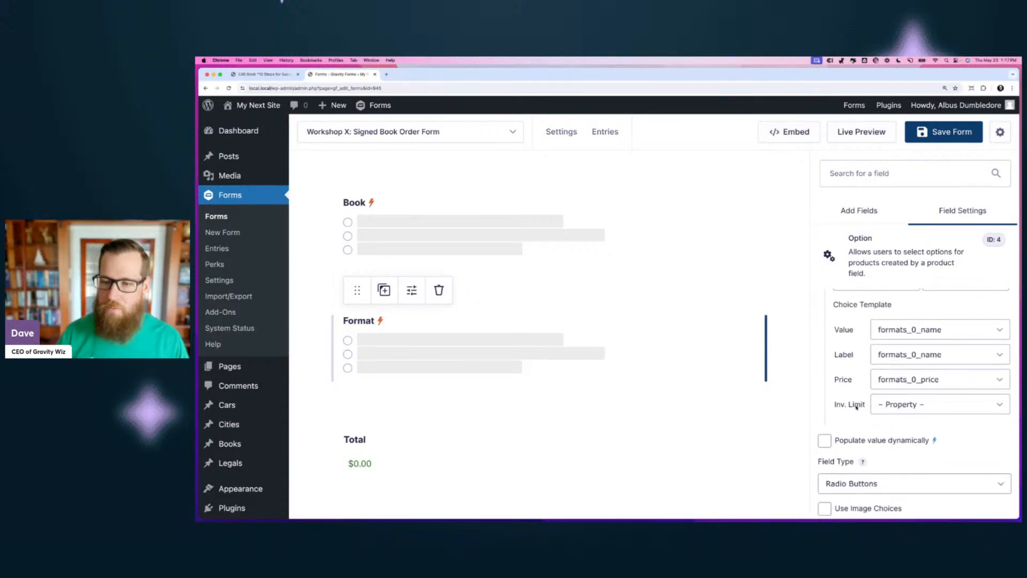
pyautogui.click(905, 405)
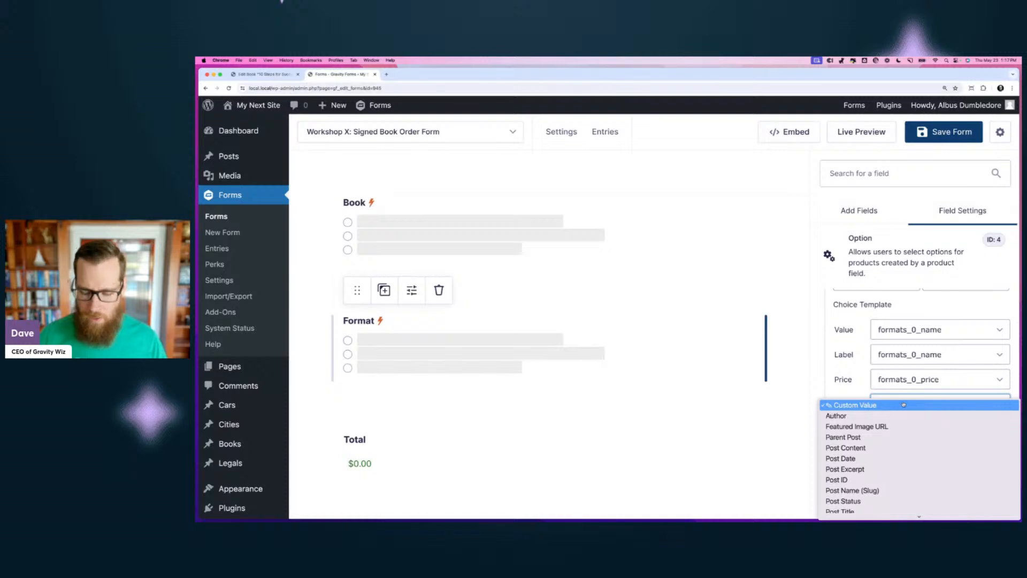
pyautogui.write('fusion_builder_status')
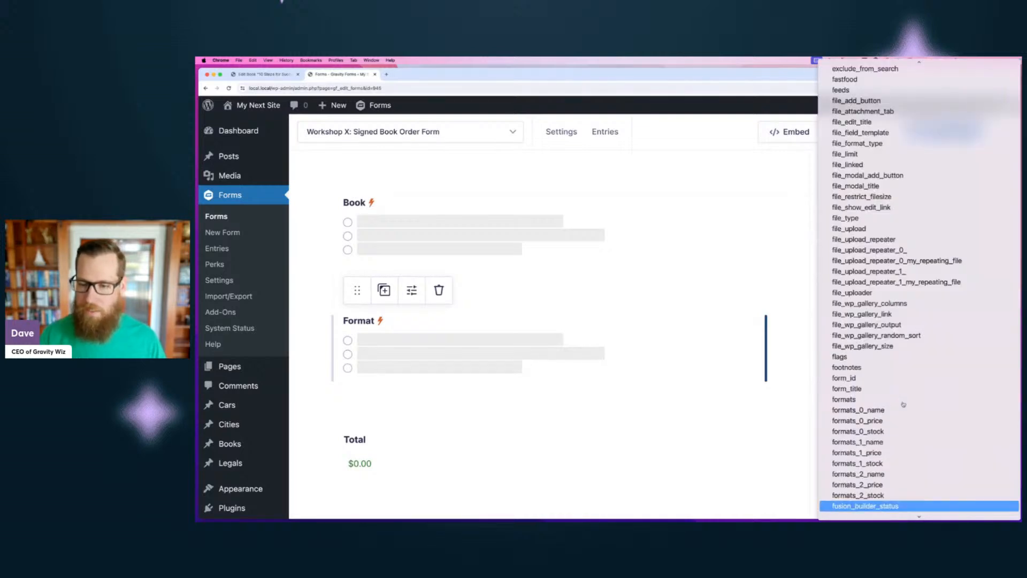
pyautogui.press('Up')
pyautogui.press('Up')
pyautogui.press('Up')
pyautogui.press('Up')
pyautogui.press('Up')
pyautogui.press('Up')
pyautogui.press('Up')
pyautogui.press('Return')
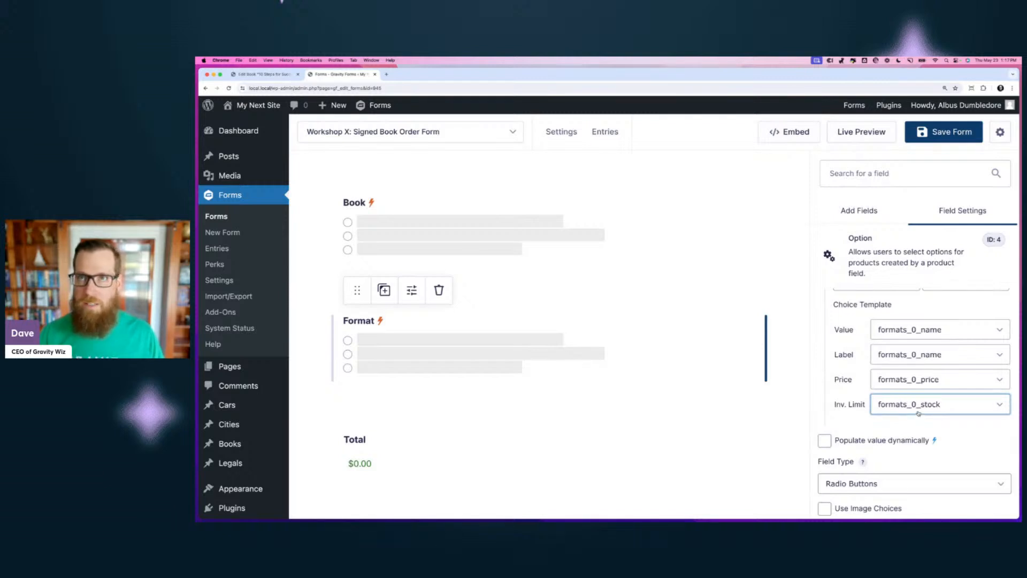
pyautogui.click(948, 131)
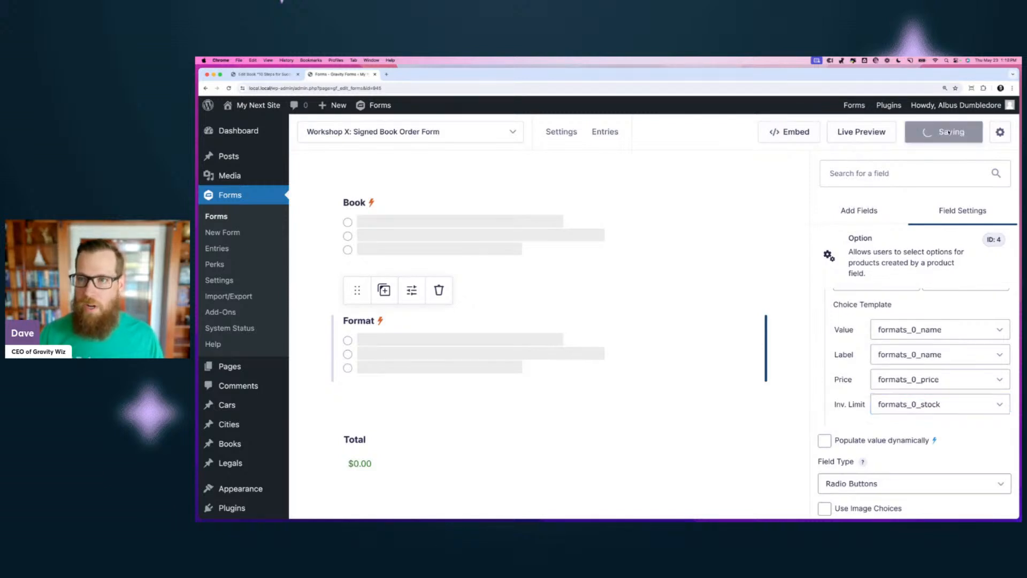
# - Preview the form and select the Paperback of "10 Steps for Success in Middle-earth" to check its available copies
pyautogui.click(859, 133)
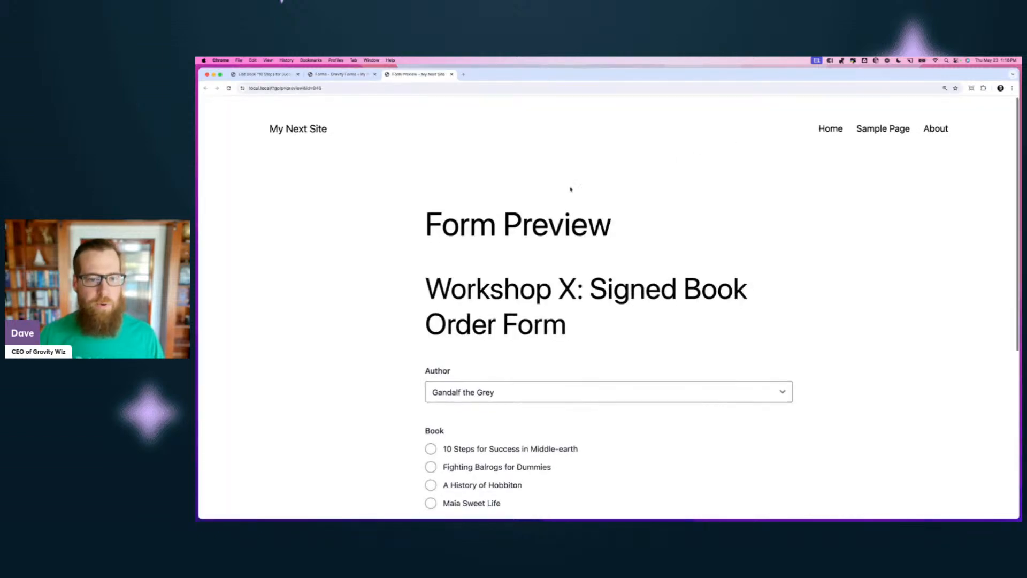
pyautogui.scroll(-3, 570, 188)
pyautogui.scroll(-3, 570, 190)
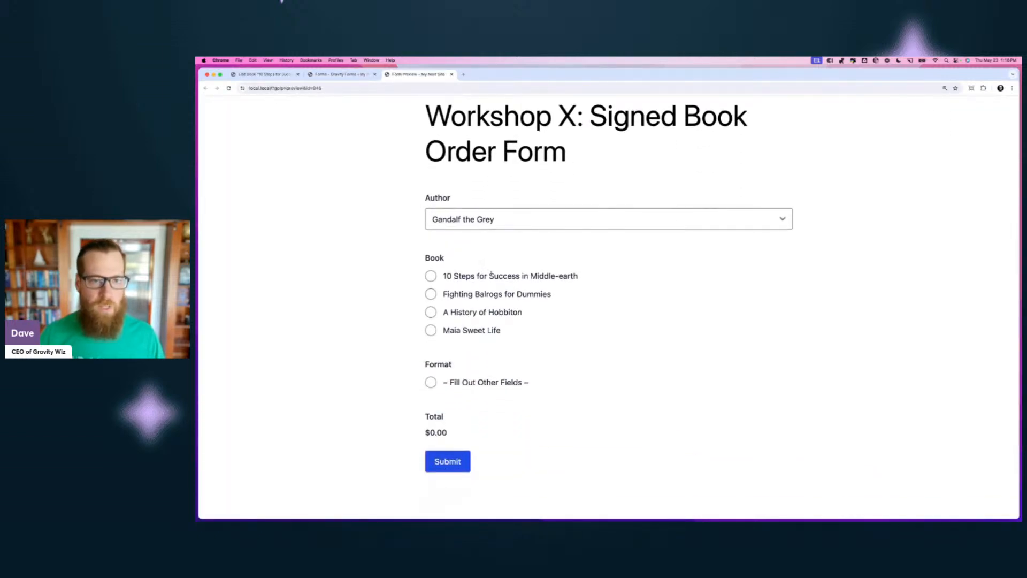
pyautogui.click(490, 274)
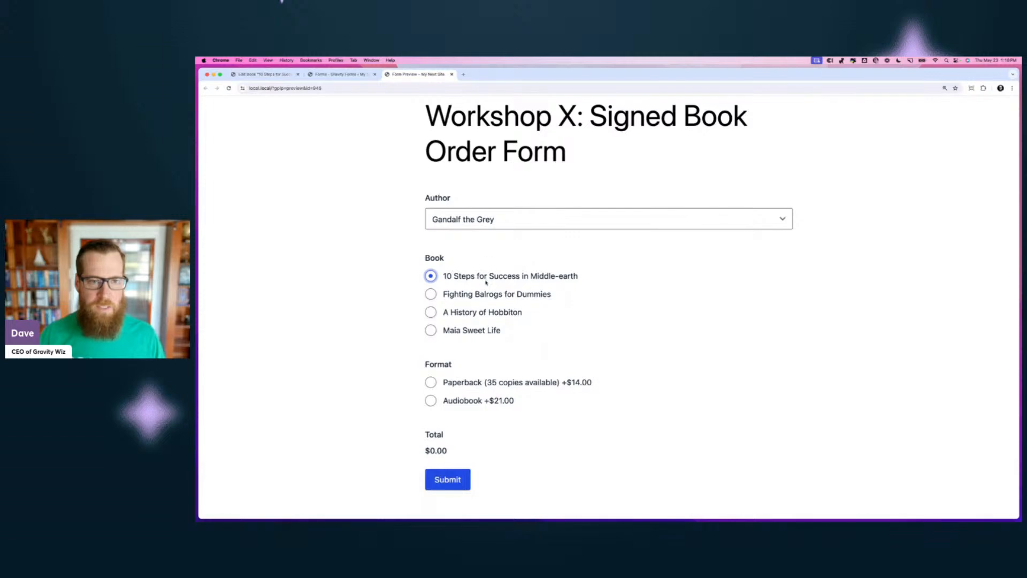
pyautogui.click(486, 383)
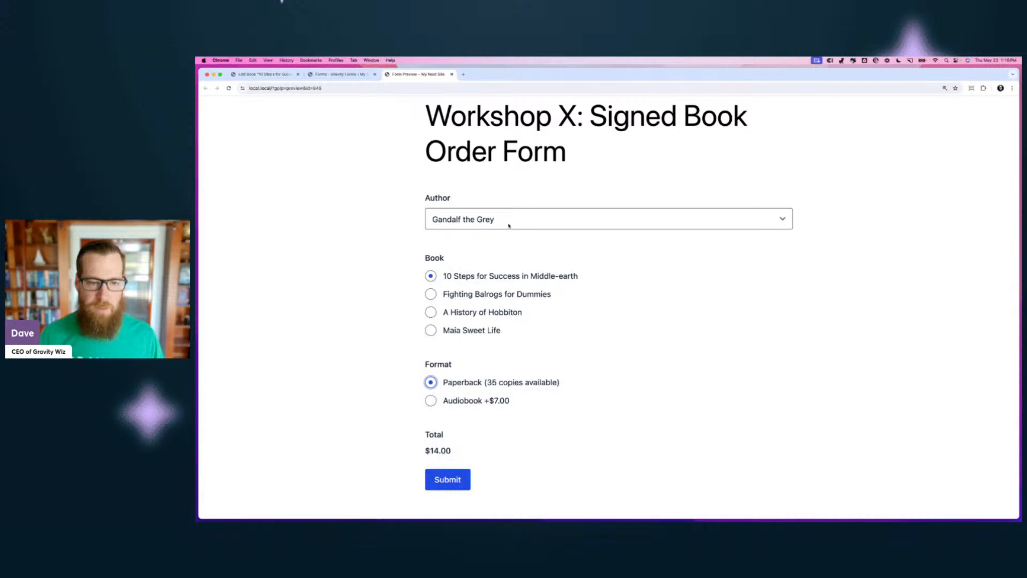
# - Switch the author in the preview and submit a test order for the Hardcover of "The Horror of Hogwarts"
pyautogui.click(474, 220)
pyautogui.click(461, 253)
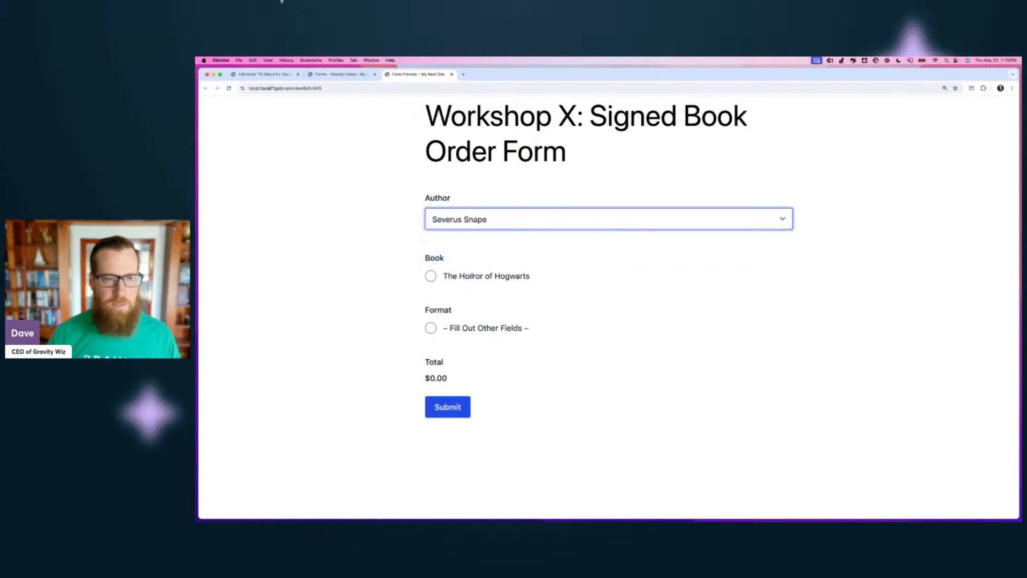
pyautogui.click(471, 275)
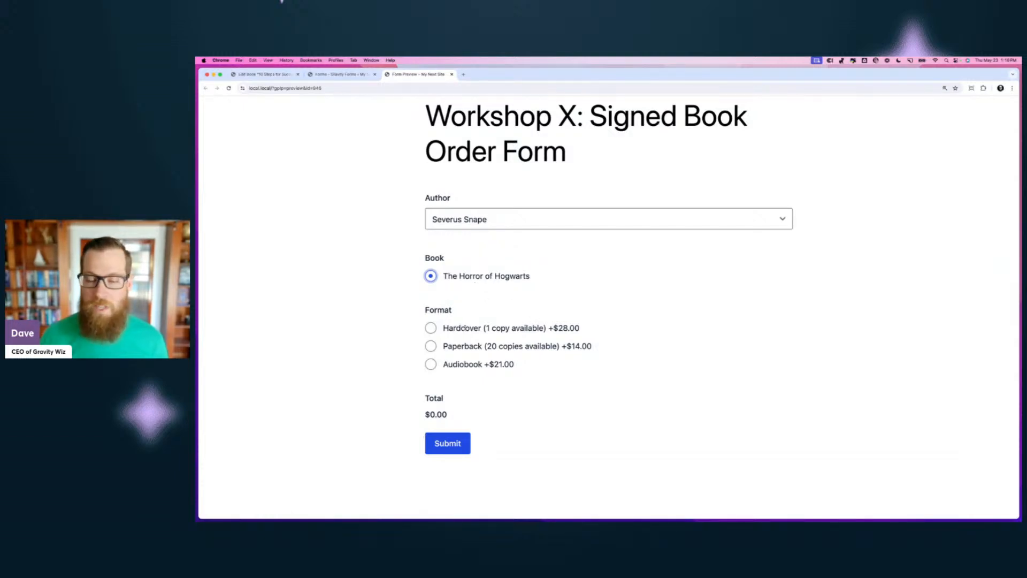
pyautogui.click(462, 328)
pyautogui.click(447, 442)
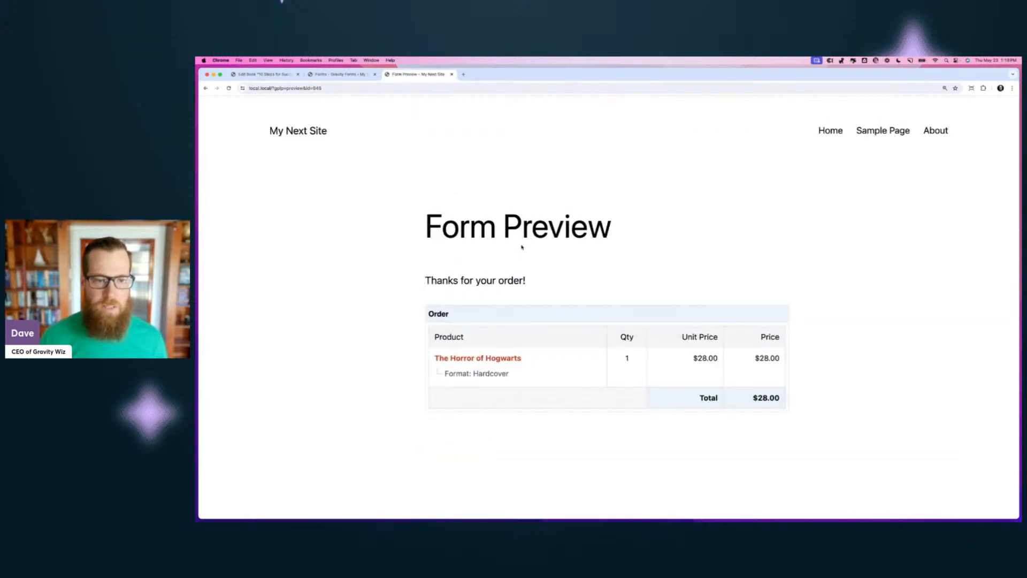
# - Reload the preview, select "The Horror of Hogwarts" again and try to choose its Hardcover format
pyautogui.click(429, 87)
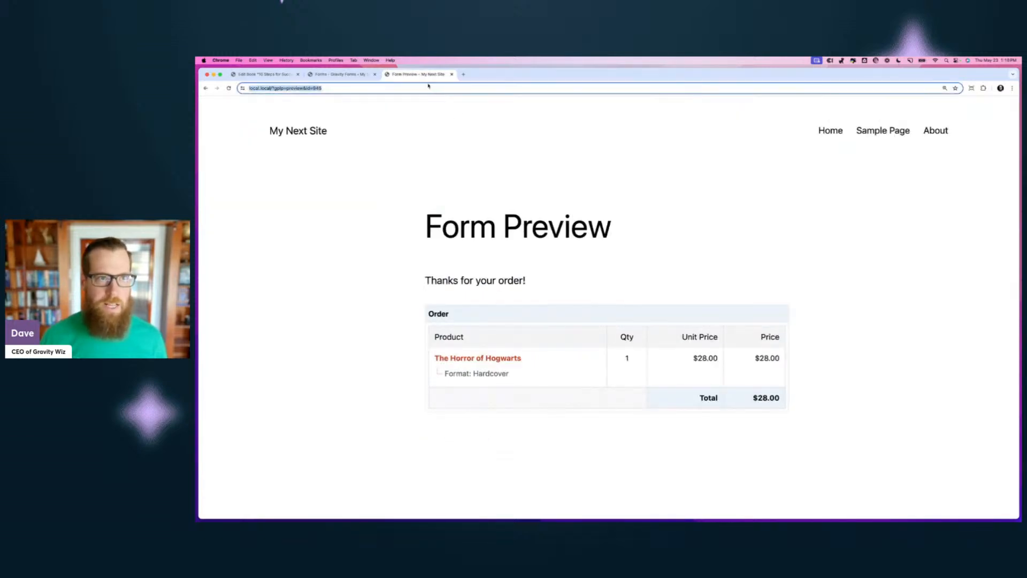
pyautogui.press('Return')
pyautogui.scroll(-3, 470, 321)
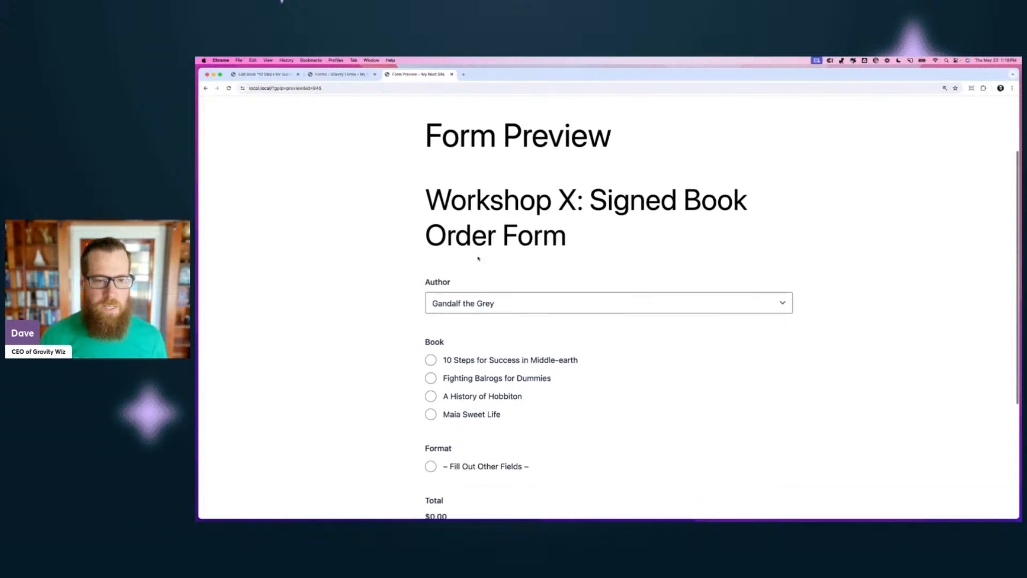
pyautogui.click(470, 302)
pyautogui.click(471, 338)
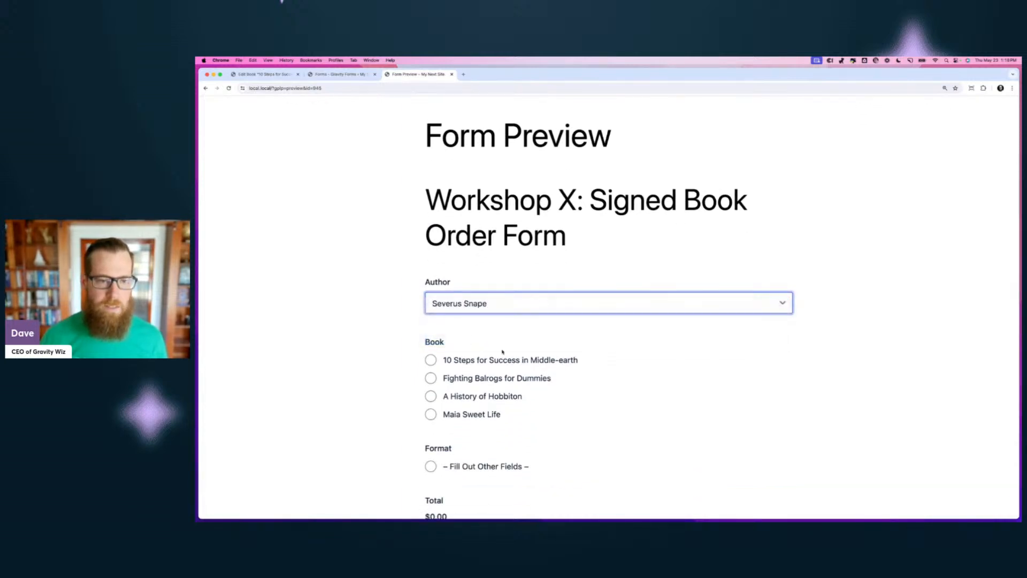
pyautogui.scroll(-2, 503, 352)
pyautogui.click(467, 255)
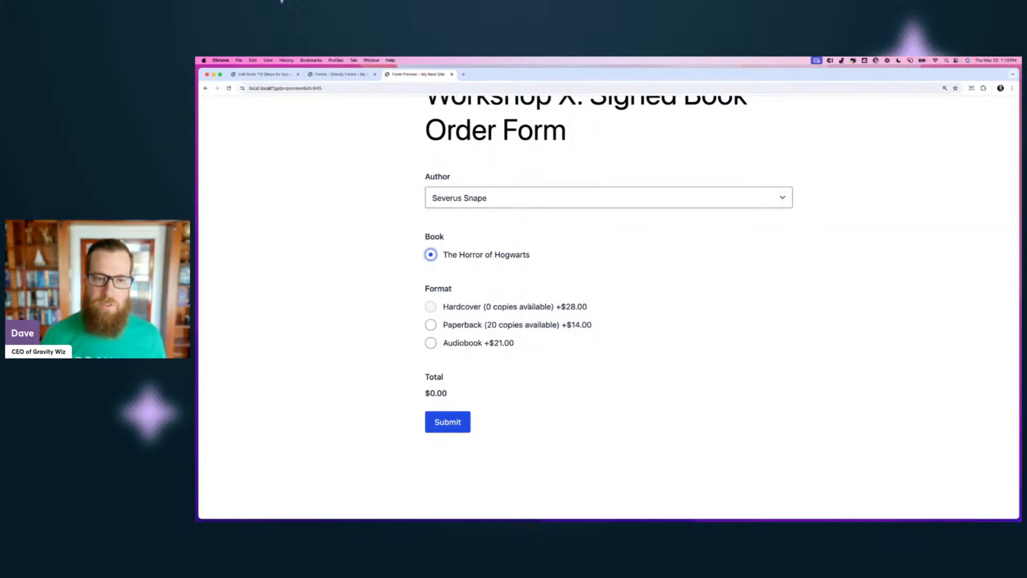
pyautogui.doubleClick(463, 306)
pyautogui.click(463, 306)
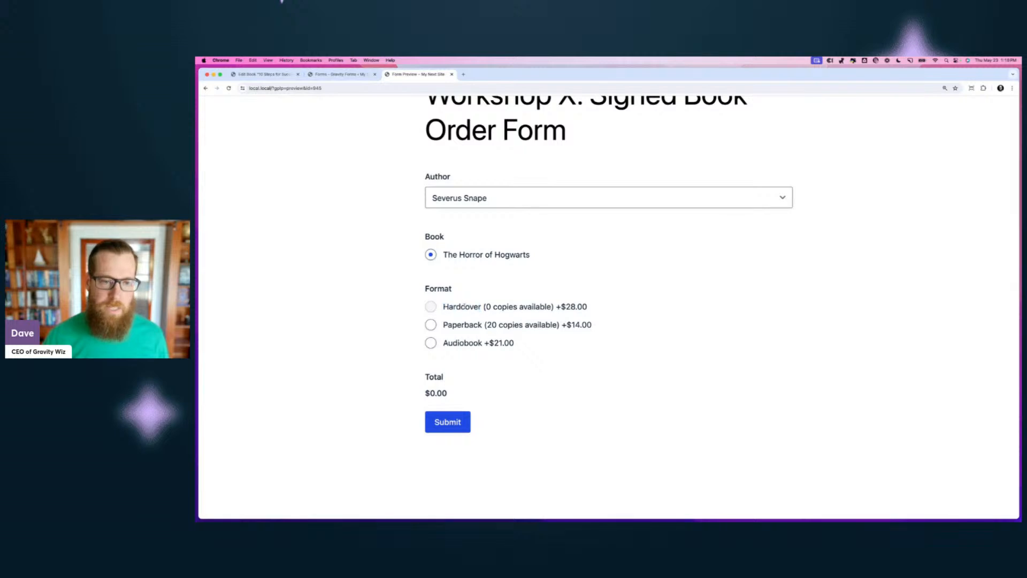
# - Submit a test order for the Paperback of "The Horror of Hogwarts", then close the preview and return to the form editor
pyautogui.click(455, 324)
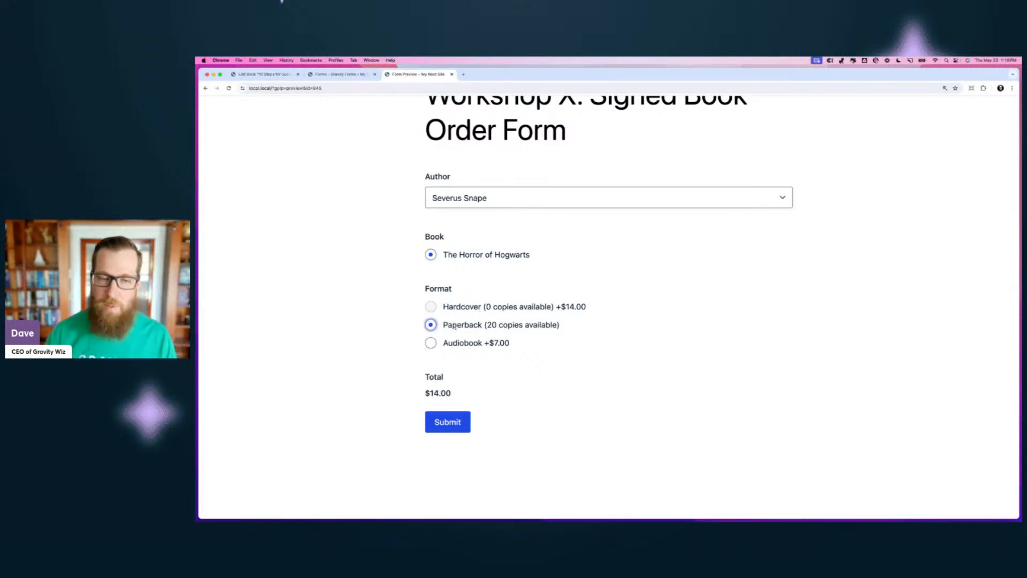
pyautogui.click(450, 422)
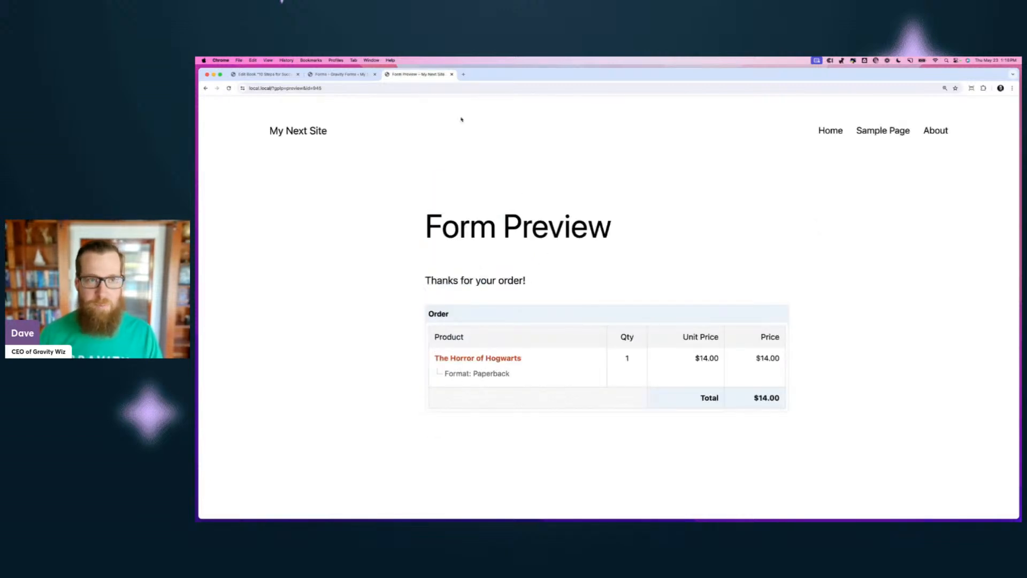
pyautogui.click(401, 88)
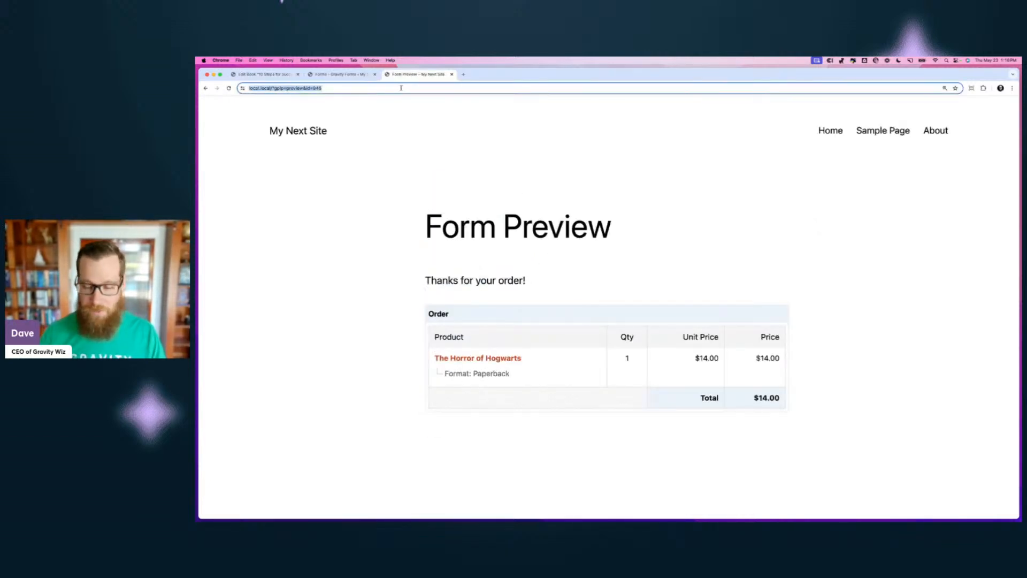
pyautogui.press('super+w')
pyautogui.click(460, 132)
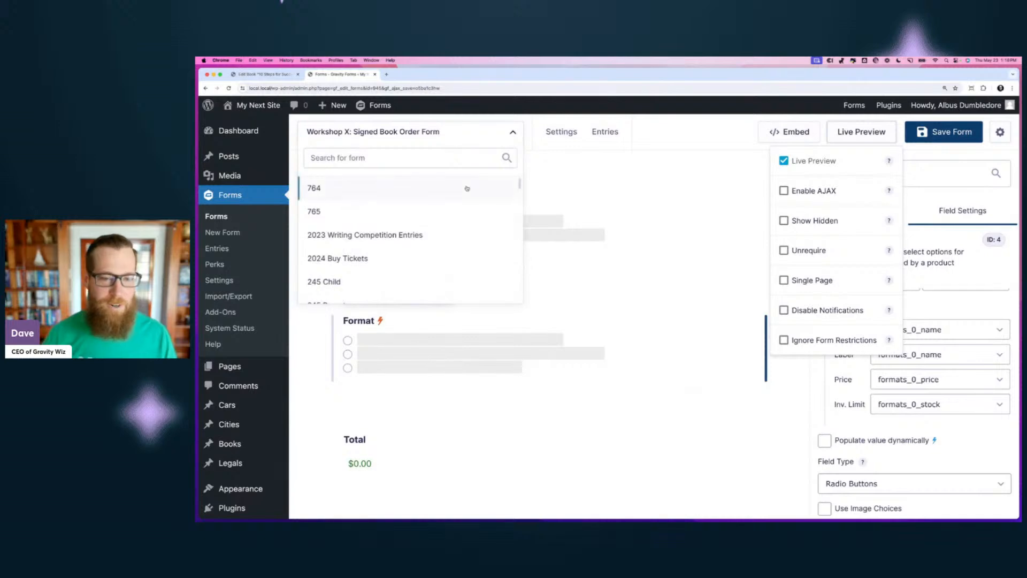
pyautogui.press('Escape')
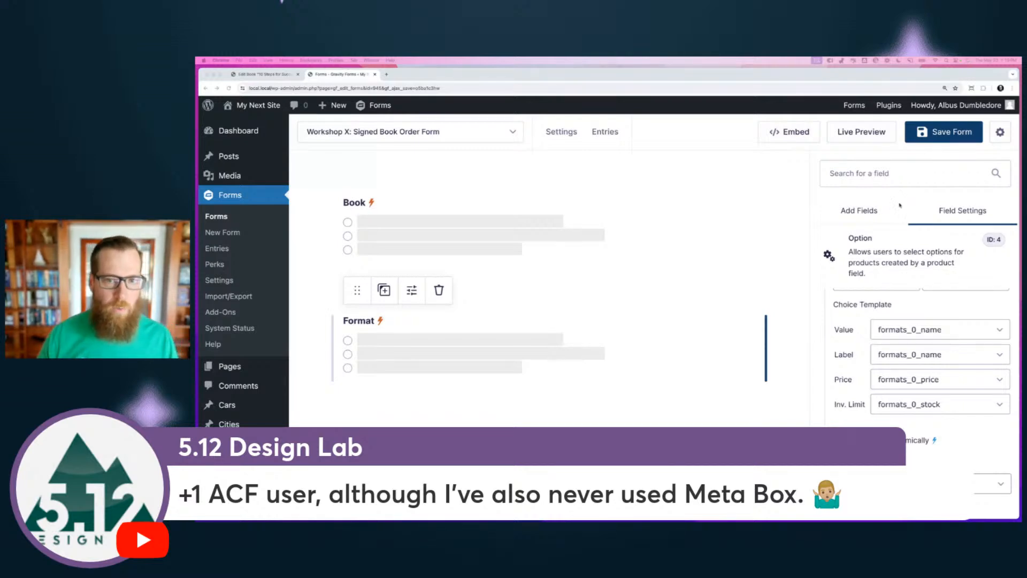
# - Enable Use Image Choices for the Book field
pyautogui.click(483, 236)
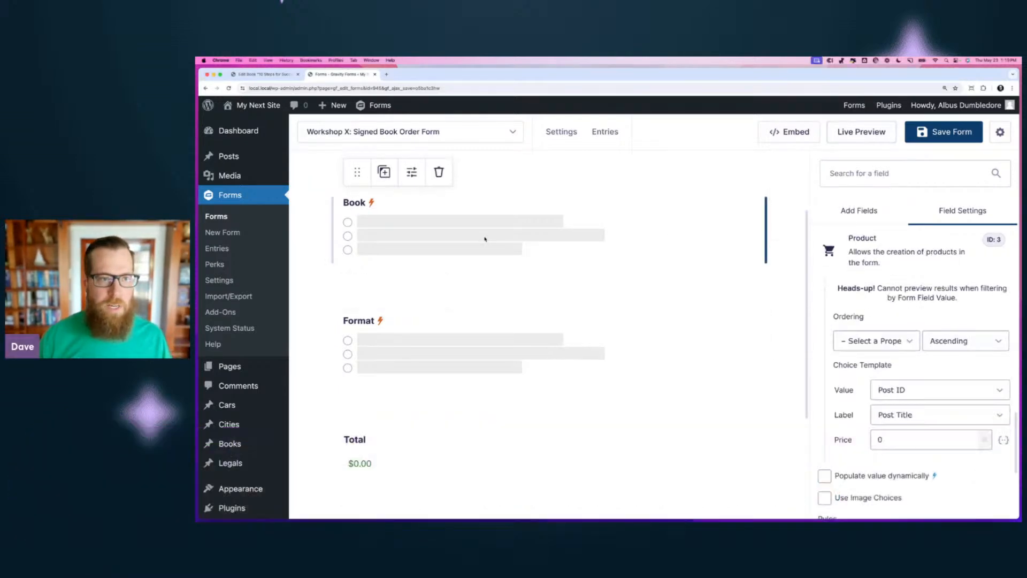
pyautogui.scroll(-3, 884, 357)
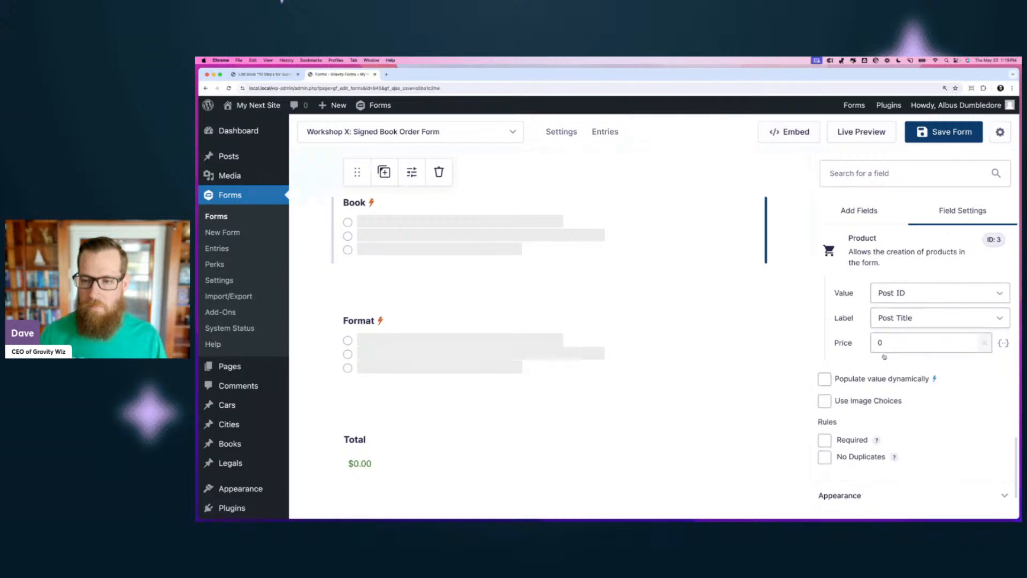
pyautogui.click(856, 402)
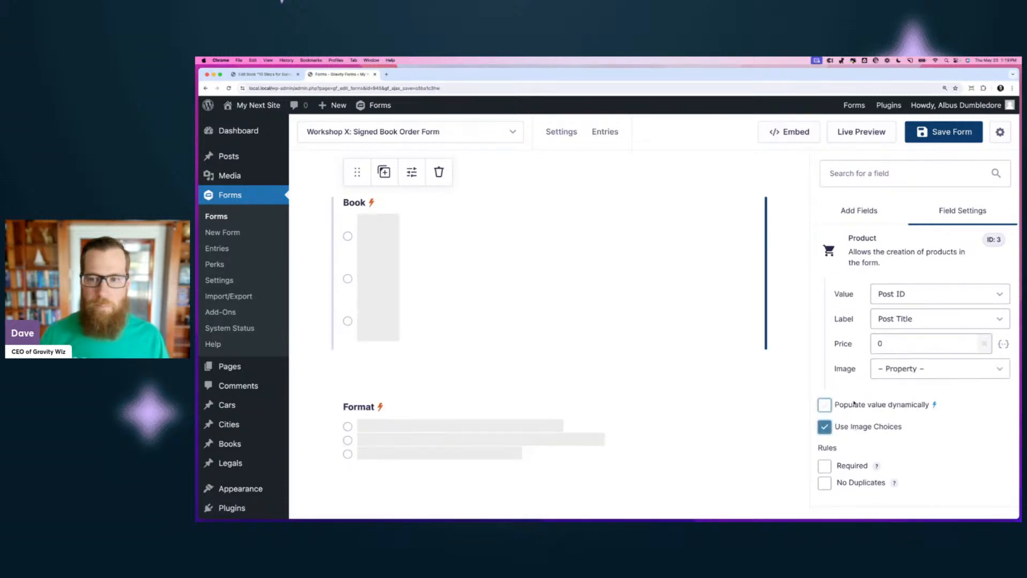
# - Check the featured image on the "10 Steps for Success in Middle-earth" book post, then return to the form editor
pyautogui.click(407, 132)
pyautogui.click(289, 76)
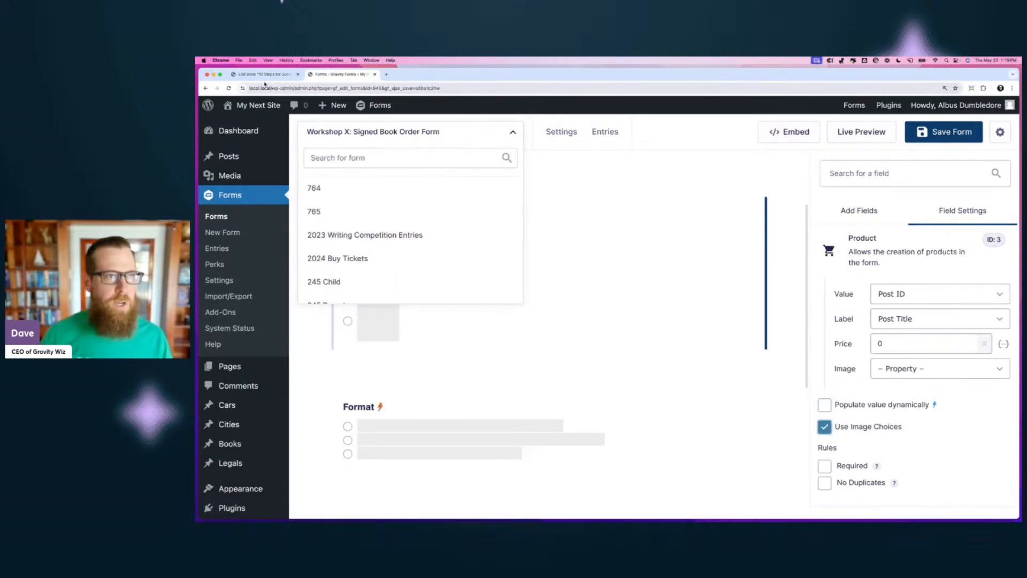
pyautogui.scroll(-2, 942, 428)
pyautogui.moveTo(945, 440)
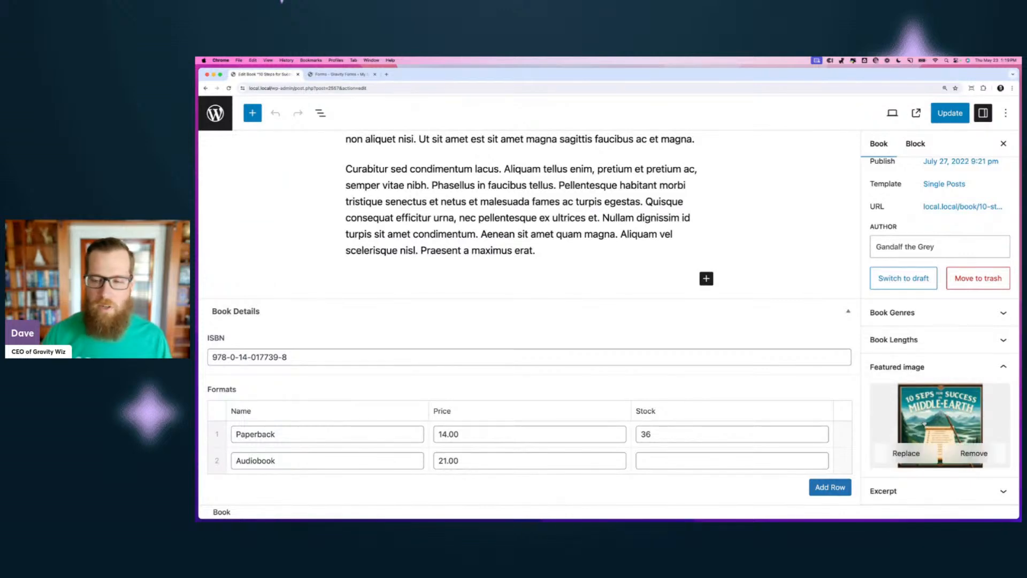
pyautogui.click(343, 75)
pyautogui.click(585, 203)
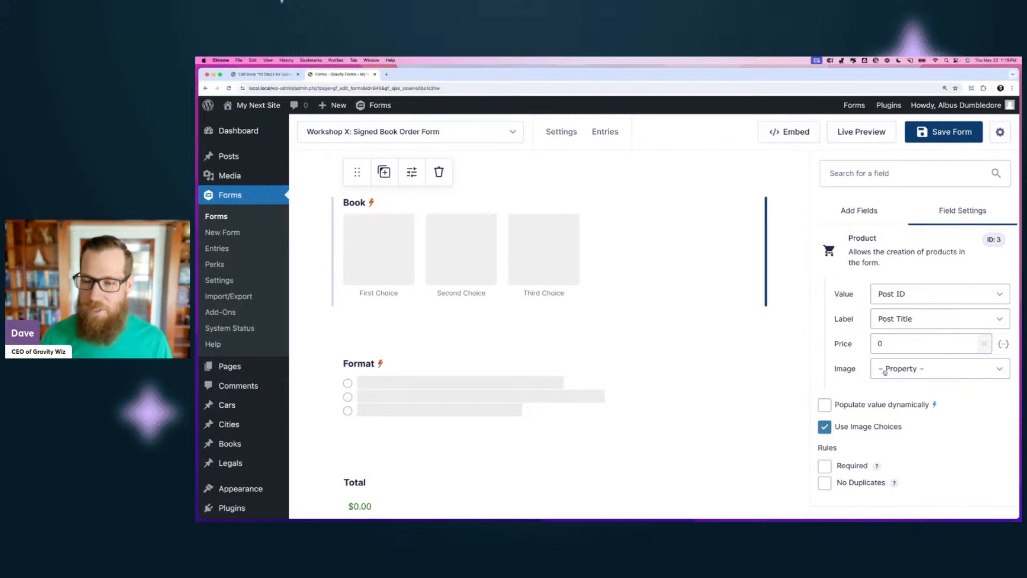
# - Map the Book field's choice images to Featured Image URL and save the form
pyautogui.click(893, 369)
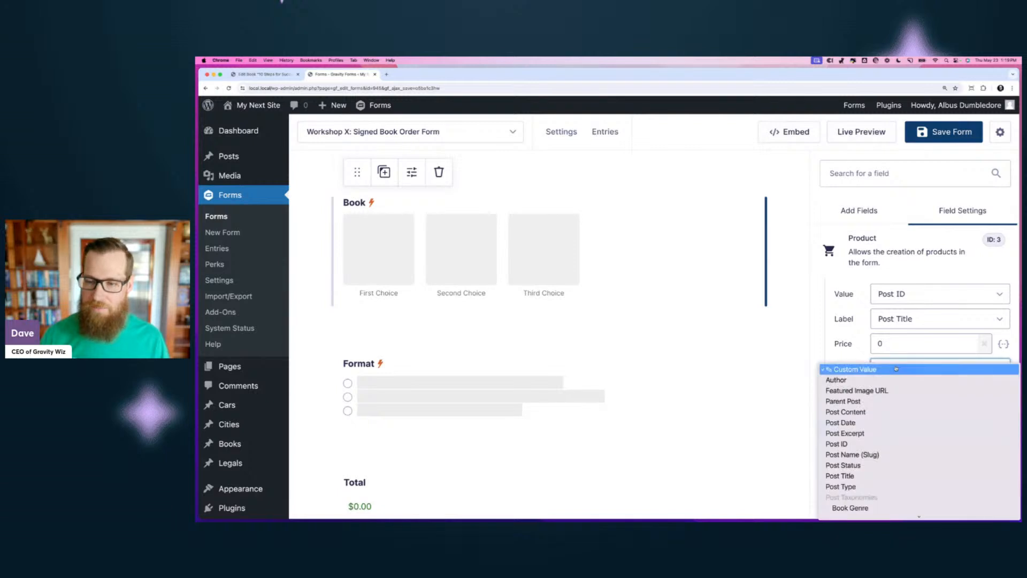
pyautogui.click(856, 391)
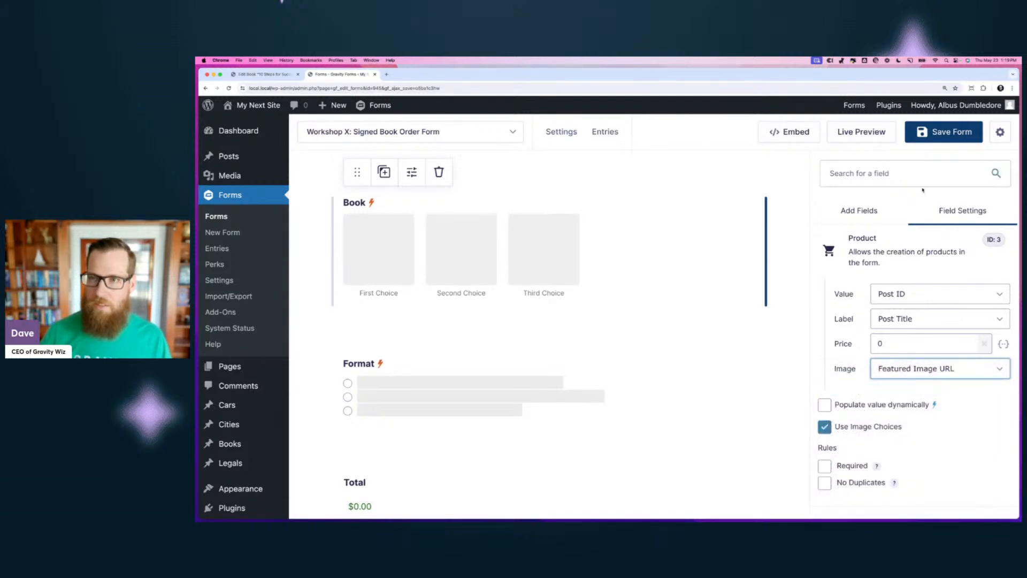
pyautogui.click(942, 132)
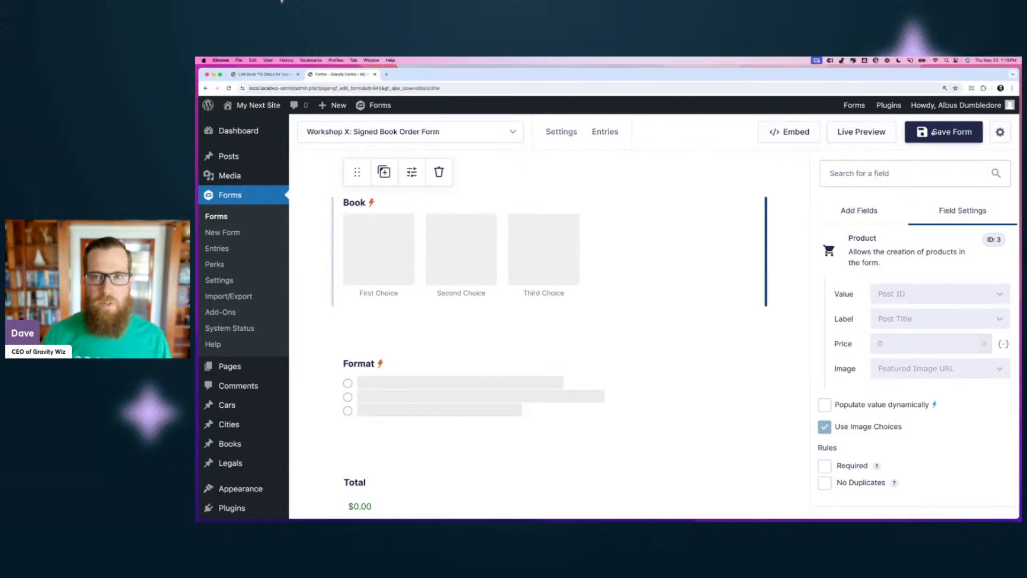
# - Open the form preview and choose "10 Steps for Success in Middle-earth" by its image, with the Paperback format
pyautogui.click(860, 132)
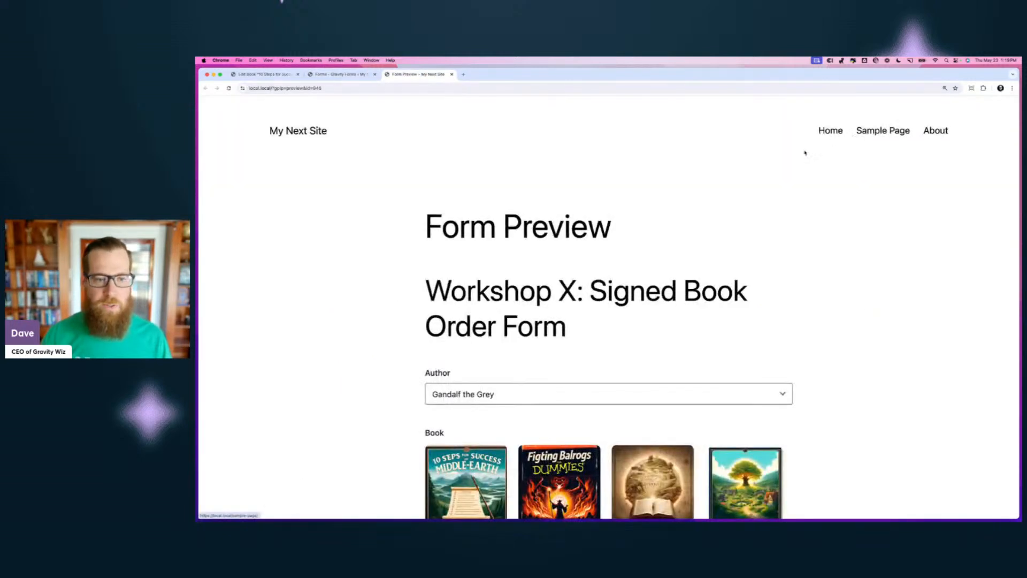
pyautogui.scroll(-5, 722, 210)
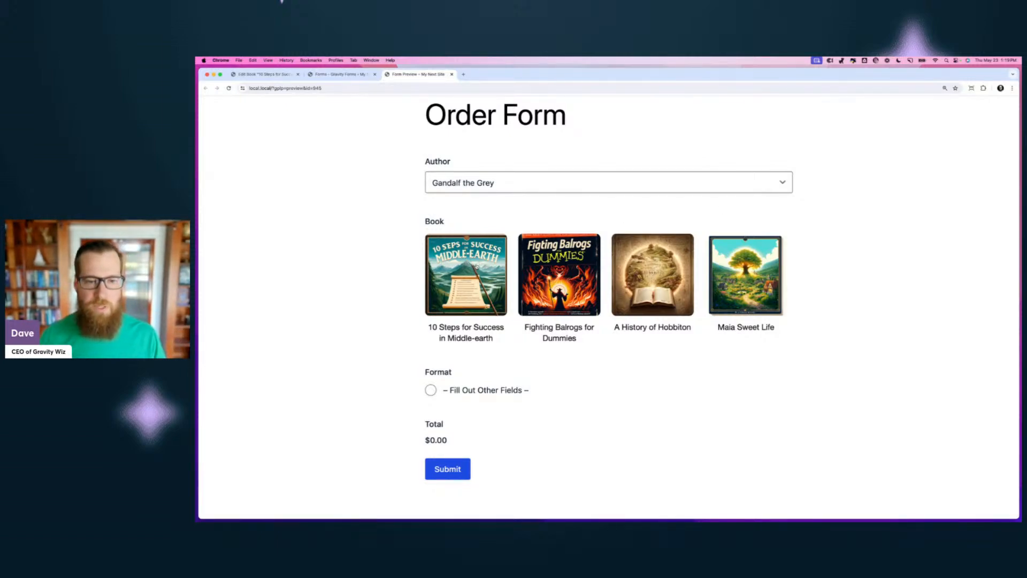
pyautogui.click(478, 266)
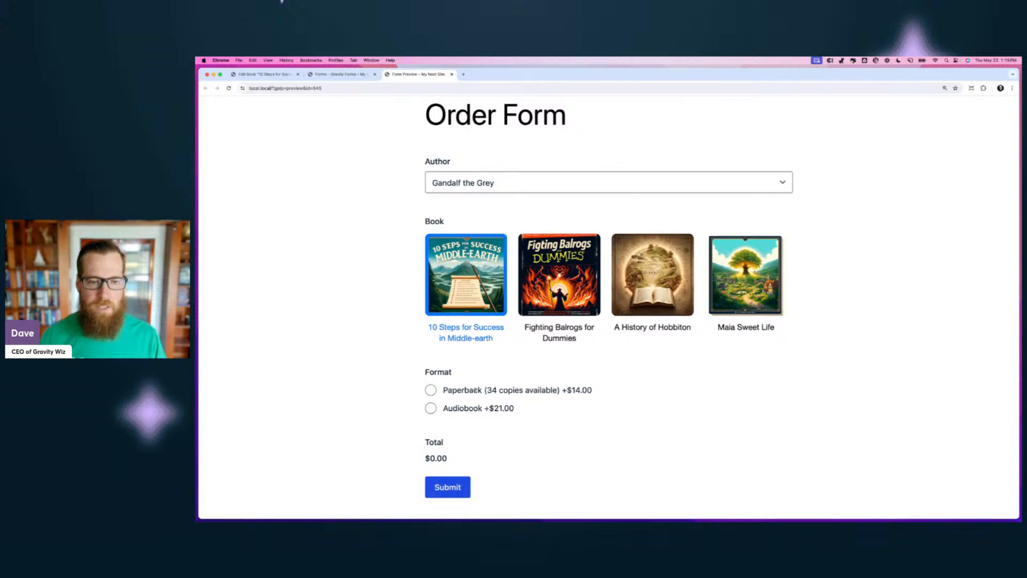
pyautogui.click(474, 395)
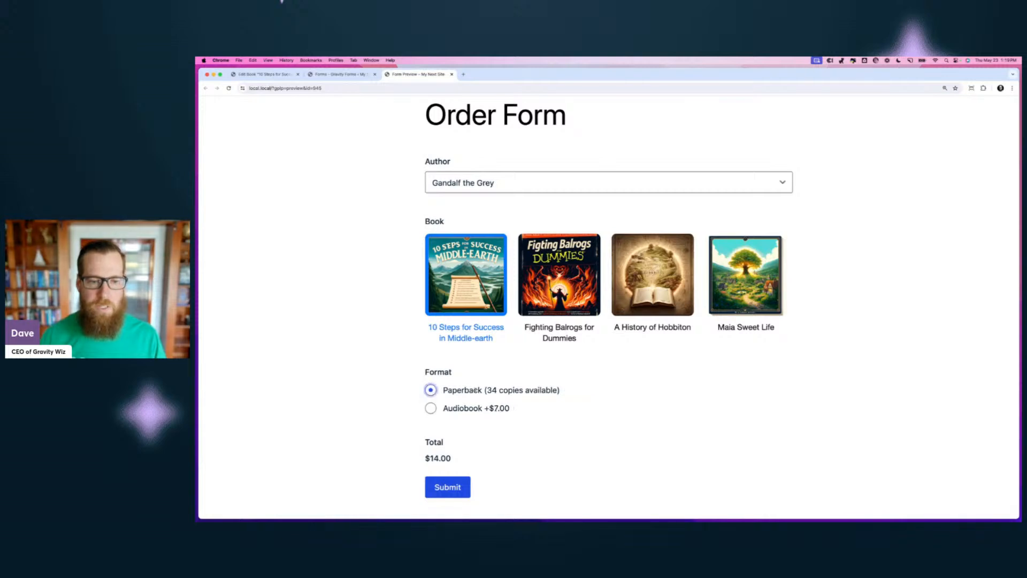
# - Switch the previewed author and choose the Paperback format of "The Horror of Hogwarts"
pyautogui.click(482, 184)
pyautogui.click(467, 218)
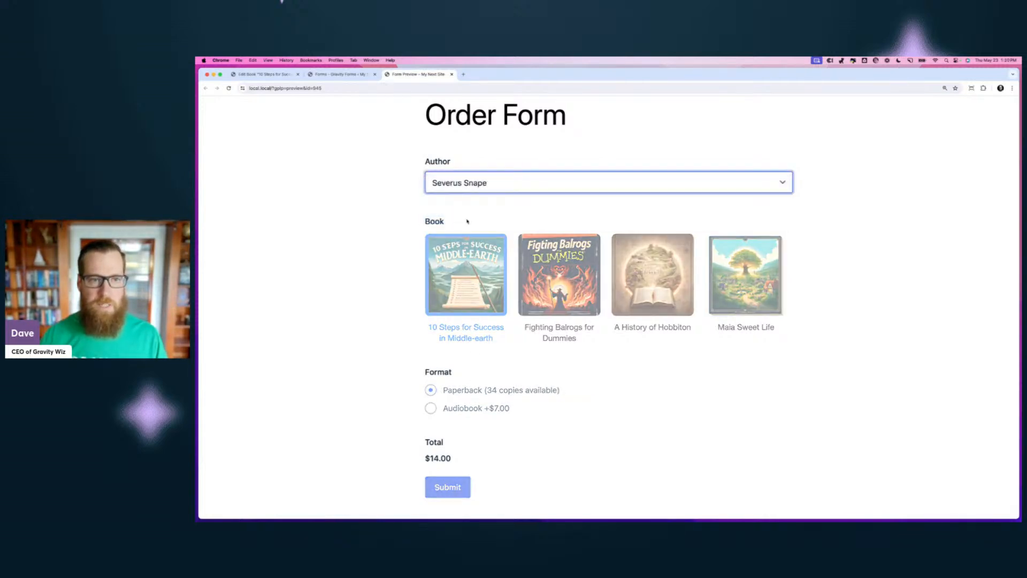
pyautogui.click(473, 273)
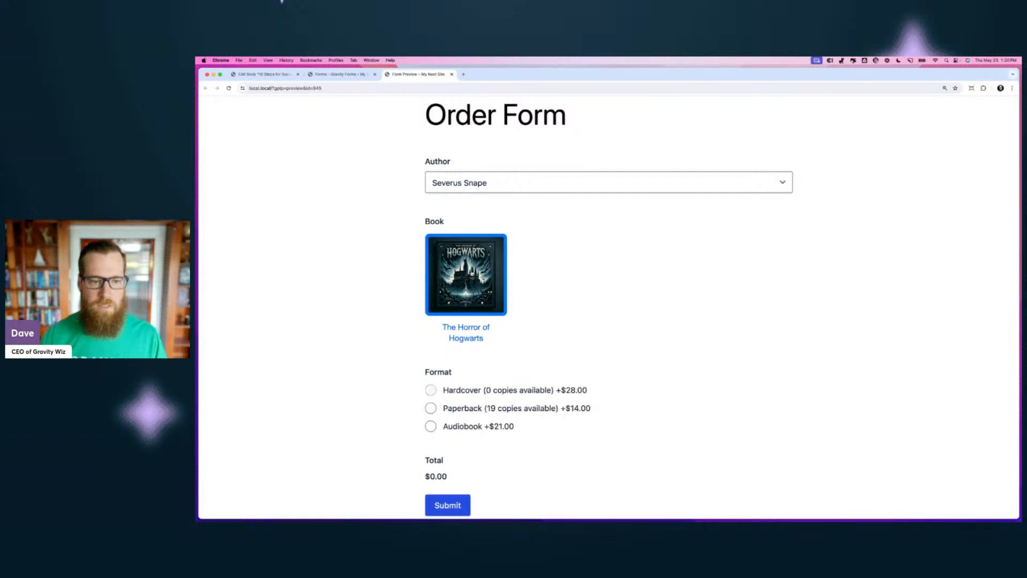
pyautogui.click(466, 408)
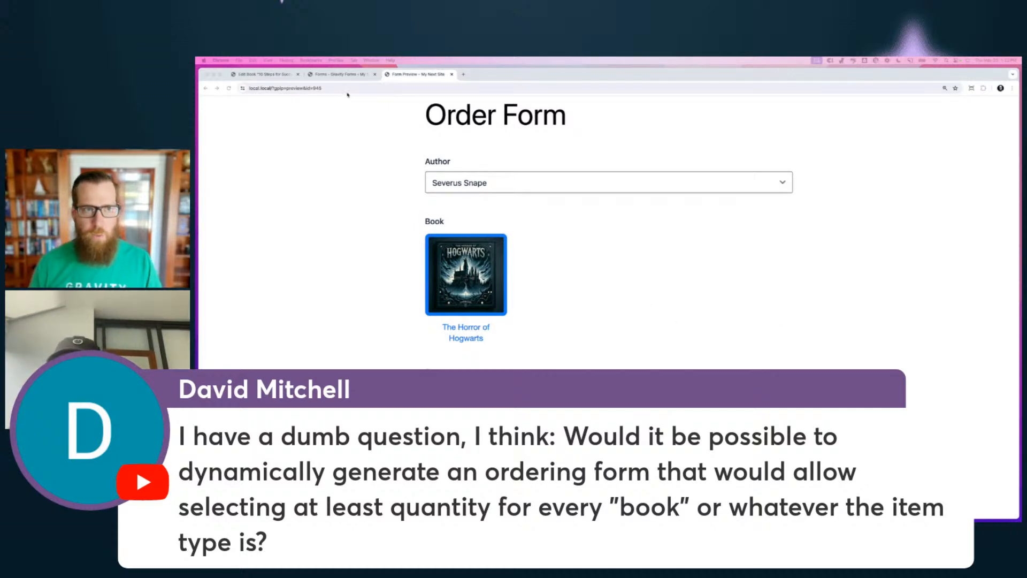
# - Return to the form editor, find the Quantity pricing field and add it below the Format field
pyautogui.click(343, 75)
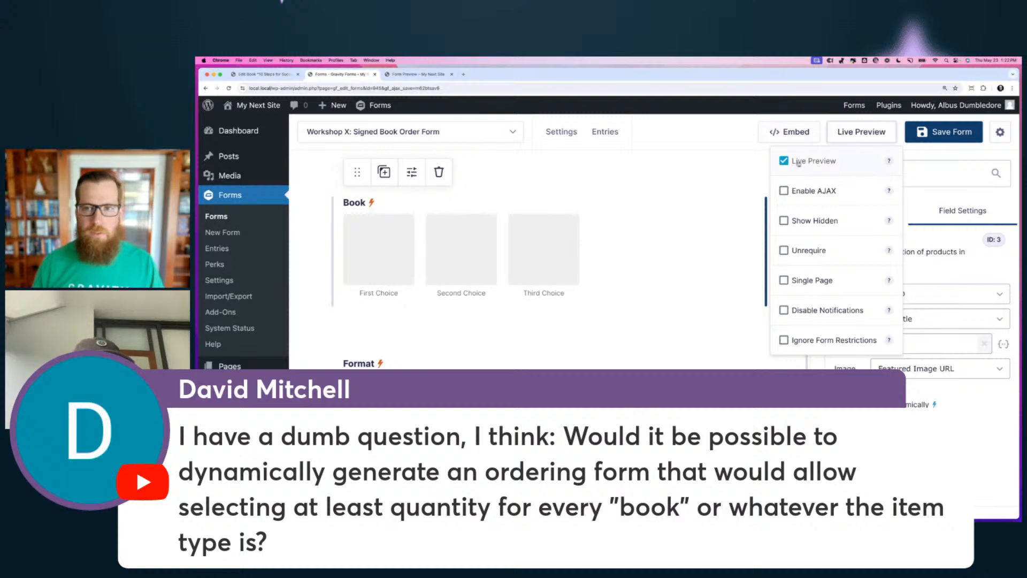
pyautogui.click(932, 174)
pyautogui.write('quanity')
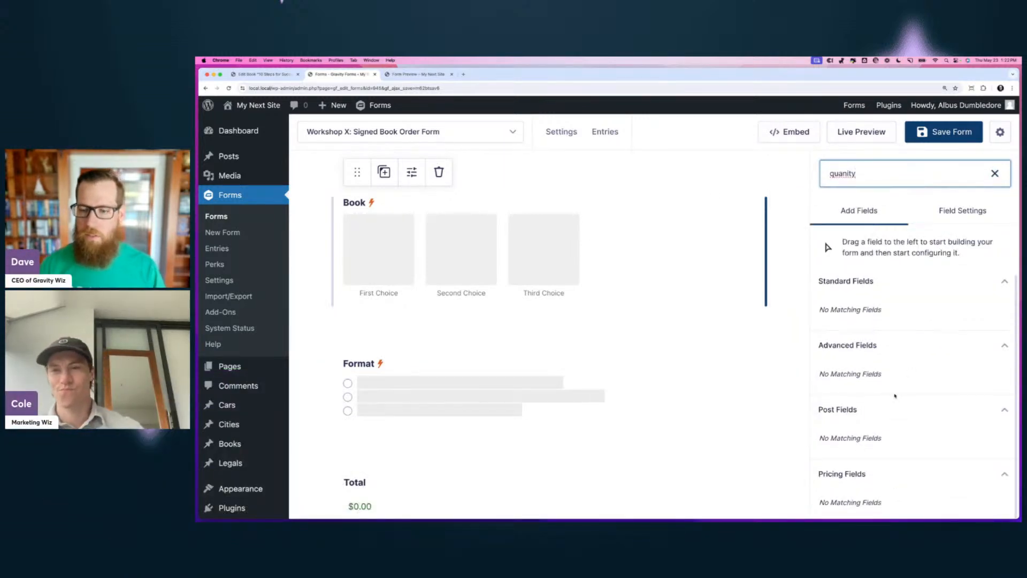
pyautogui.press('super+BackSpace')
pyautogui.write('quani')
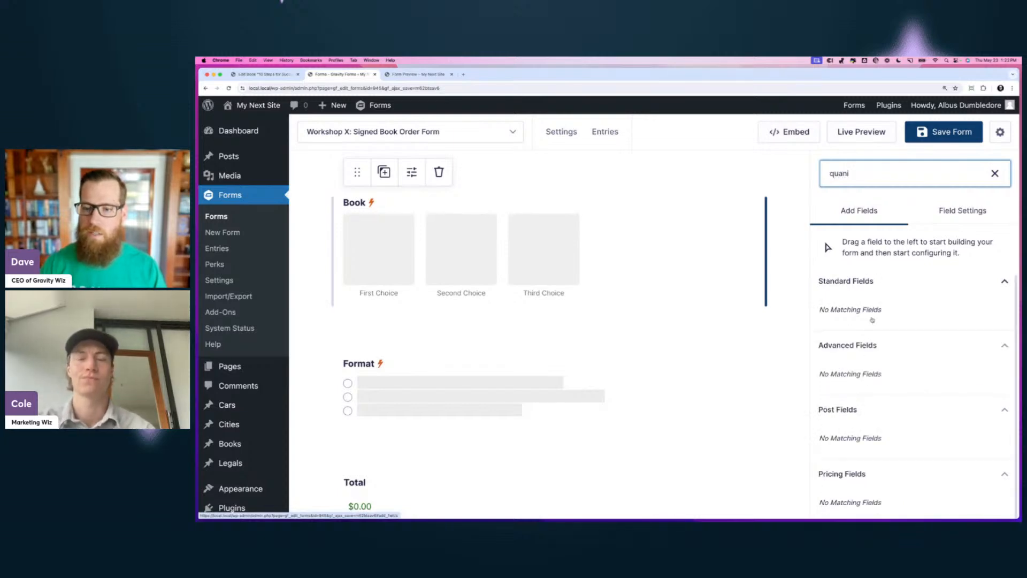
pyautogui.press('BackSpace')
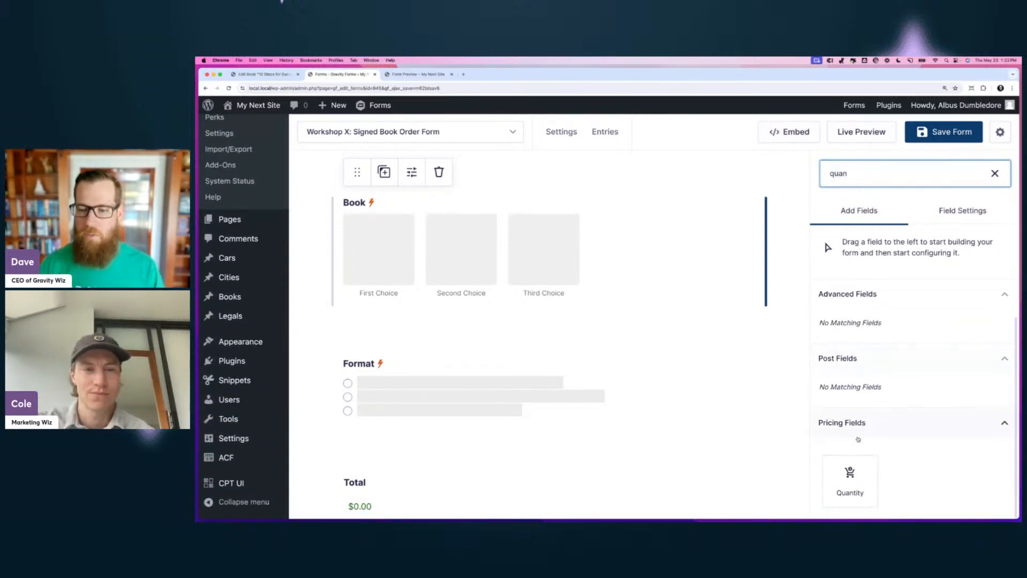
pyautogui.moveTo(829, 476); pyautogui.dragTo(470, 436)
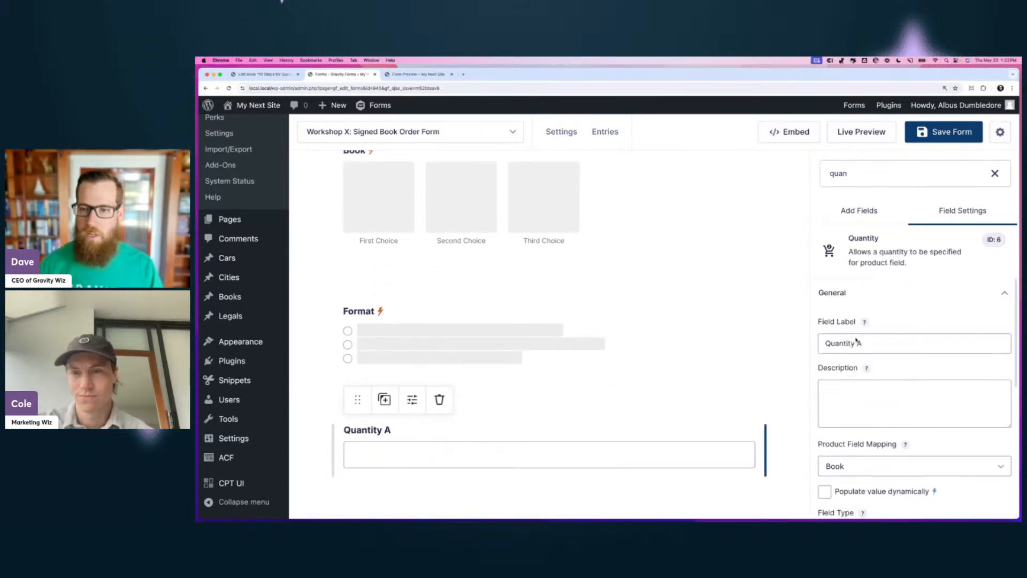
# - Rename the new quantity field's label to Quantity, review its remaining settings and save the form
pyautogui.click(860, 342)
pyautogui.press('BackSpace')
pyautogui.press('BackSpace')
pyautogui.scroll(-3, 876, 423)
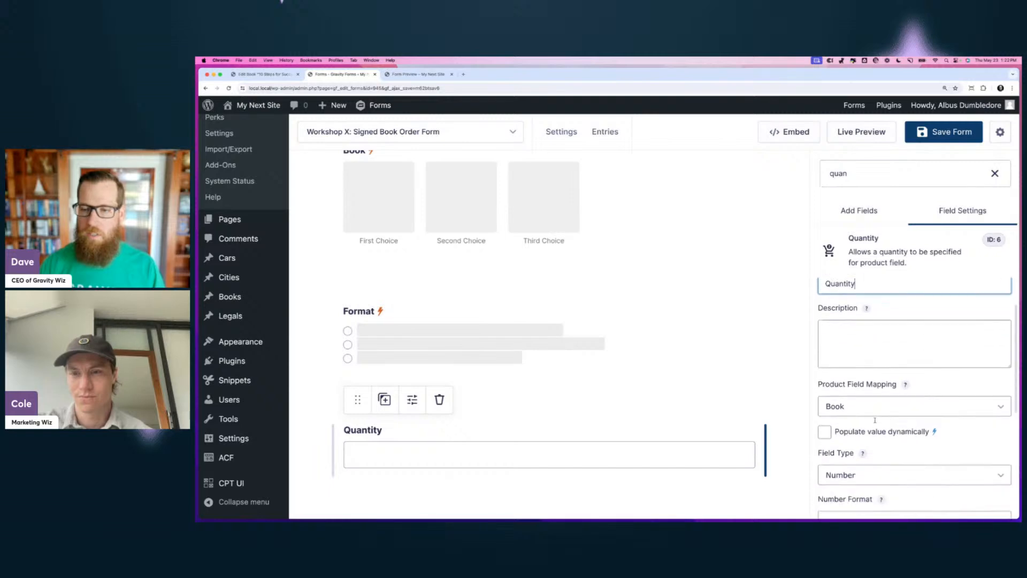
pyautogui.scroll(-1, 881, 407)
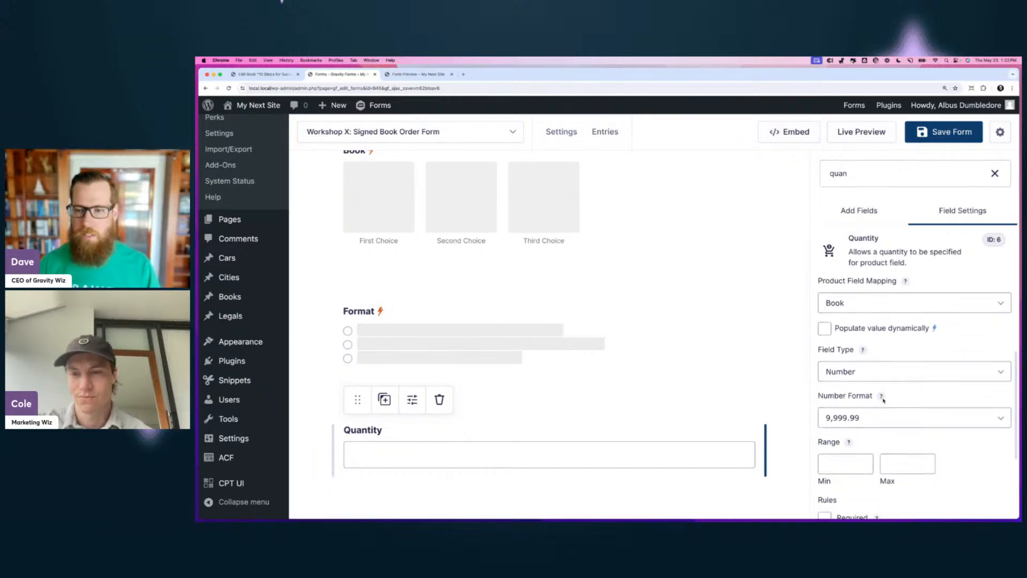
pyautogui.scroll(-3, 899, 399)
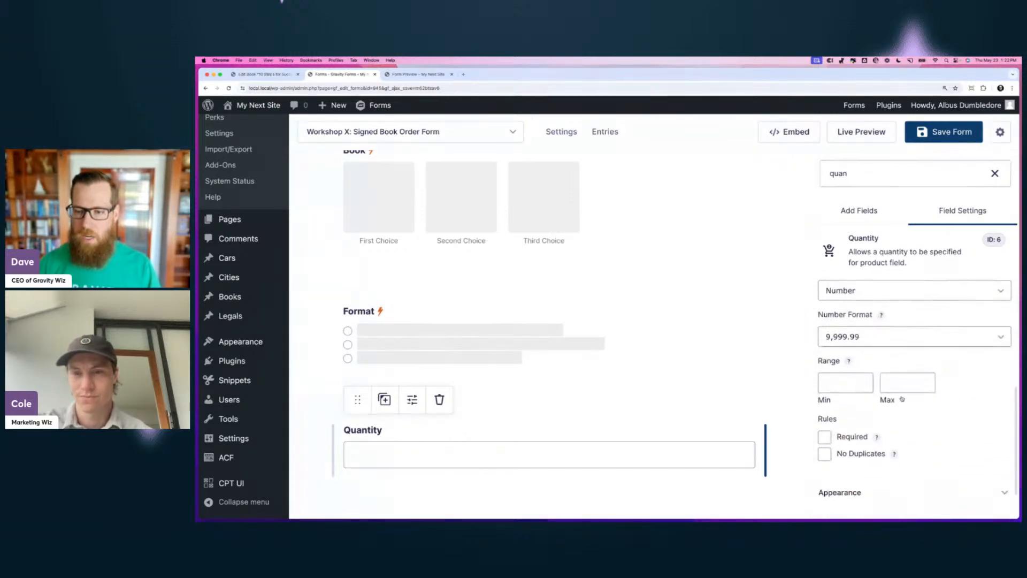
pyautogui.scroll(-1, 902, 399)
pyautogui.scroll(1, 902, 398)
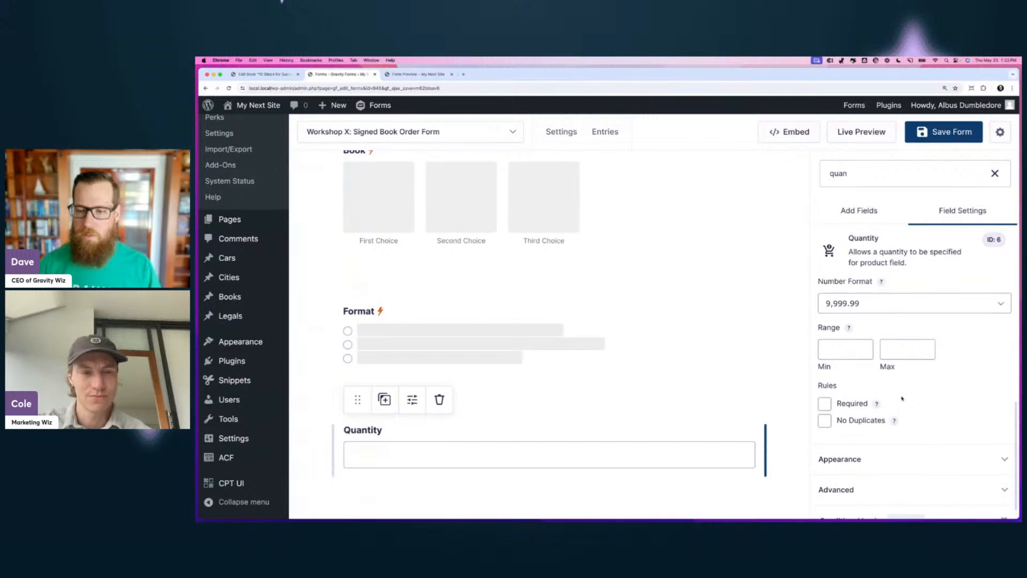
pyautogui.scroll(5, 902, 398)
pyautogui.scroll(-6, 888, 455)
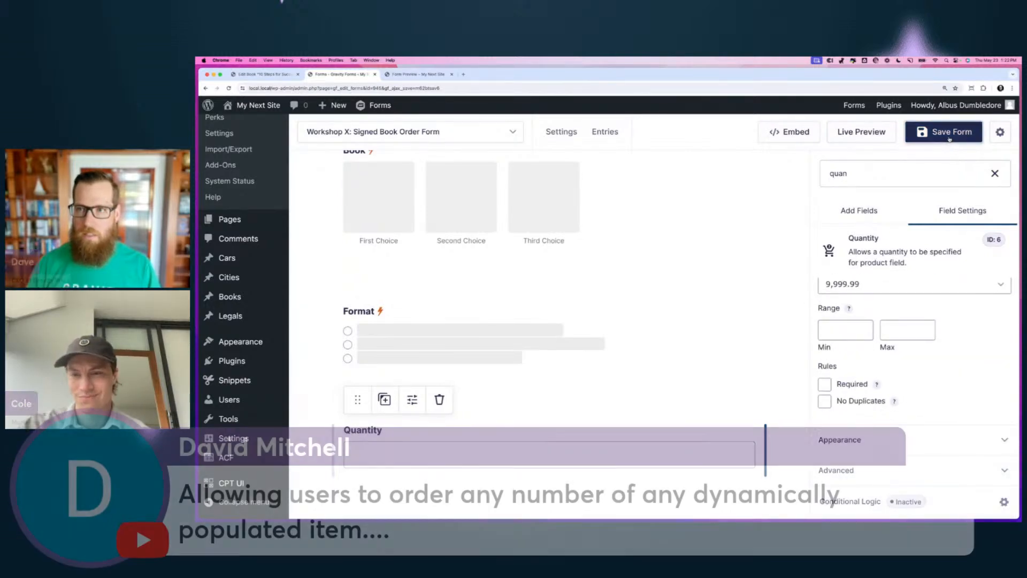
pyautogui.click(950, 139)
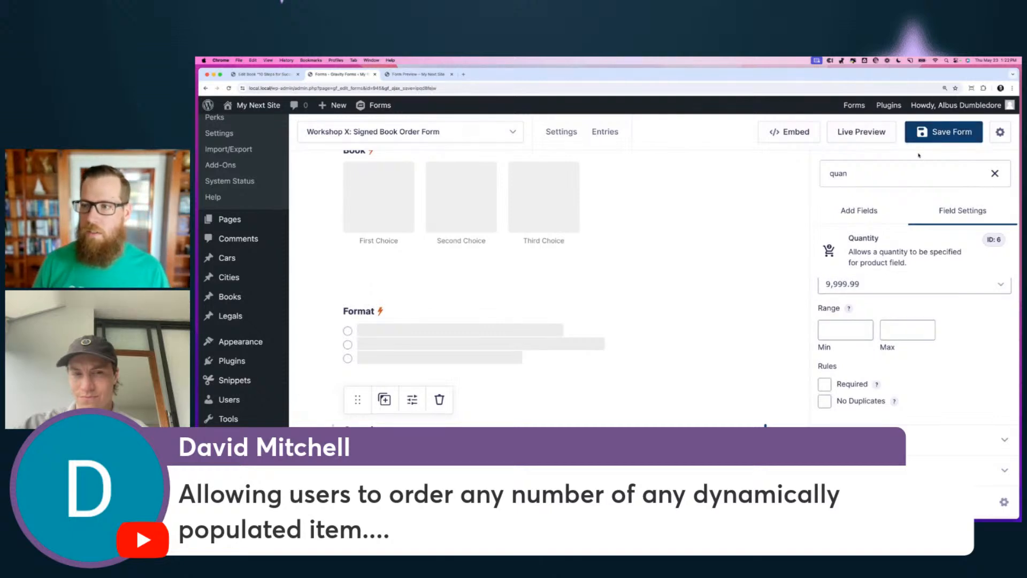
# - Reload the preview and submit a test order for 12 Paperback copies of "10 Steps for Success in Middle-earth"
pyautogui.moveTo(846, 138)
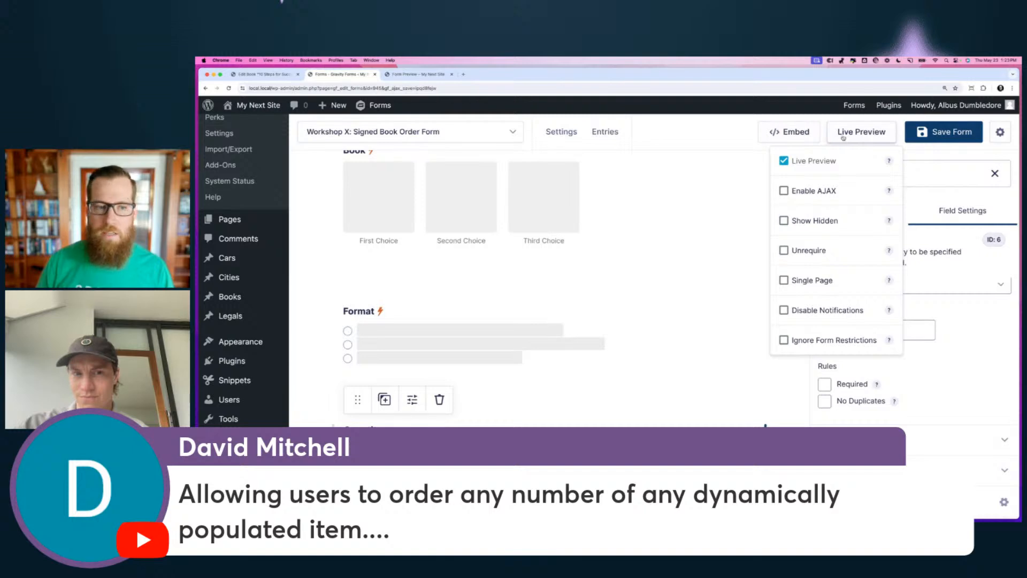
pyautogui.click(417, 74)
pyautogui.click(420, 87)
pyautogui.press('Return')
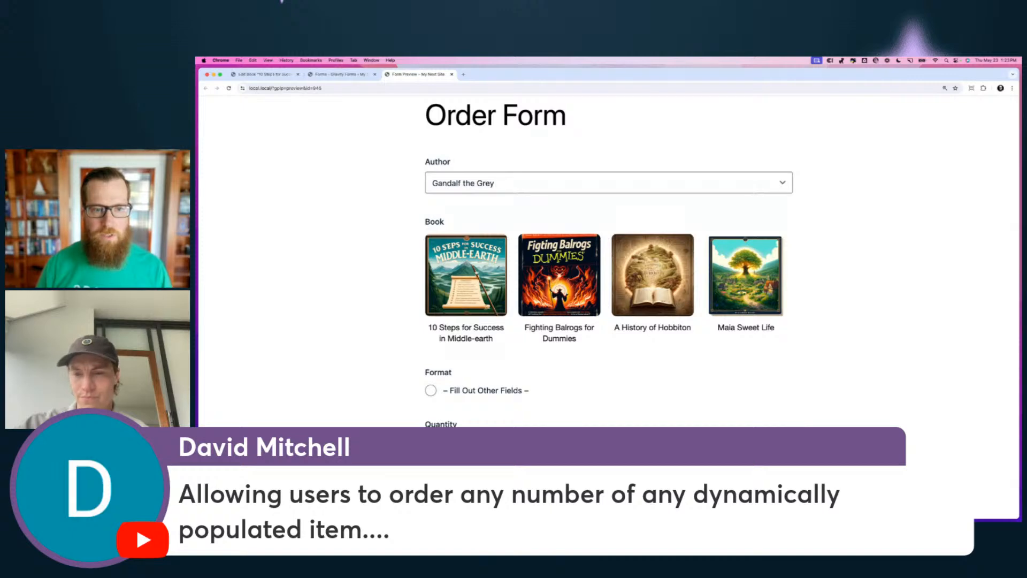
pyautogui.click(466, 275)
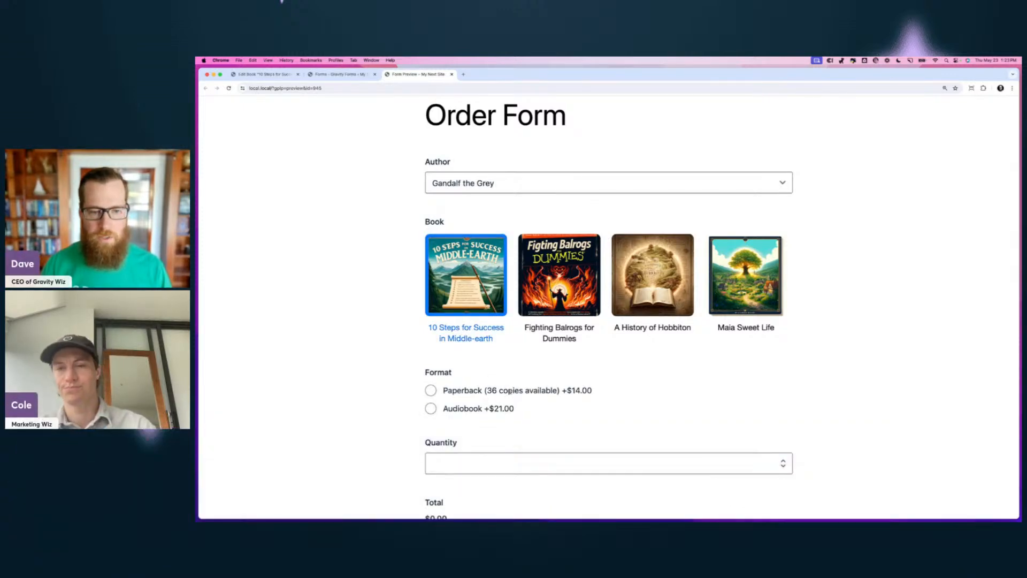
pyautogui.click(431, 390)
pyautogui.click(458, 463)
pyautogui.write('12')
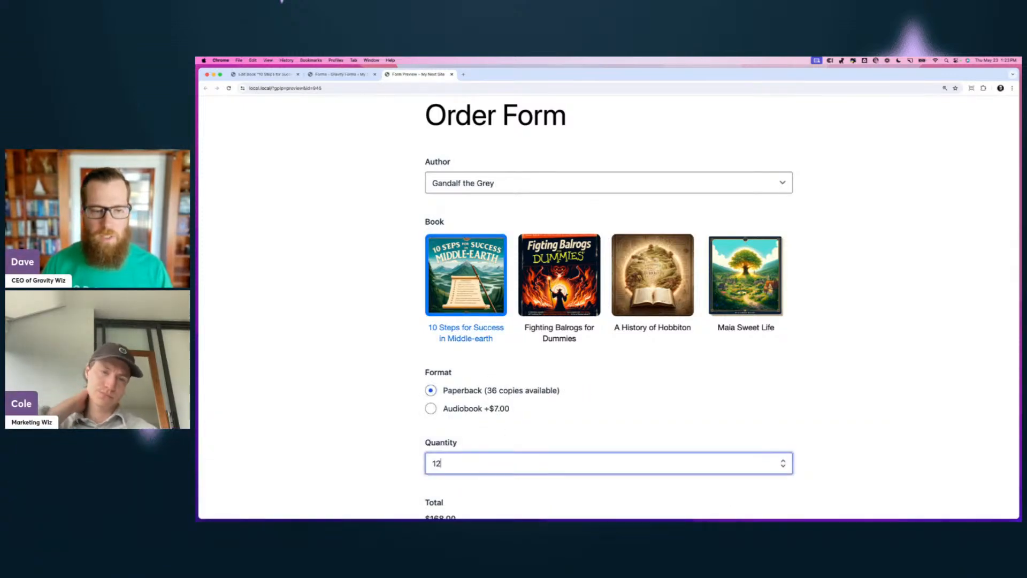
pyautogui.click(500, 433)
pyautogui.scroll(-2, 500, 433)
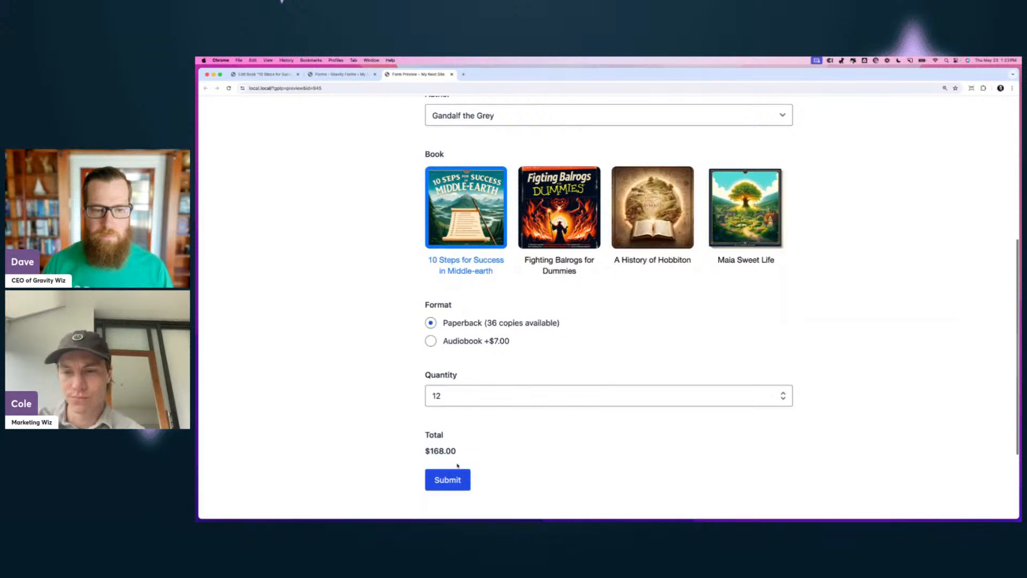
pyautogui.click(453, 480)
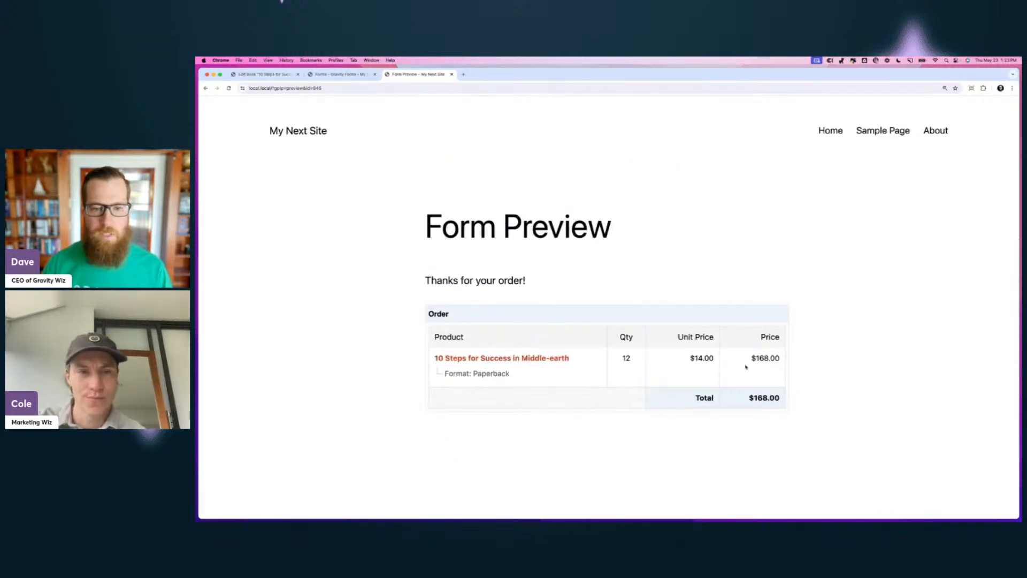
# - Reload the preview, check the remaining Paperback stock of "10 Steps for Success in Middle-earth", and close the preview to return to the editor
pyautogui.click(455, 91)
pyautogui.press('Return')
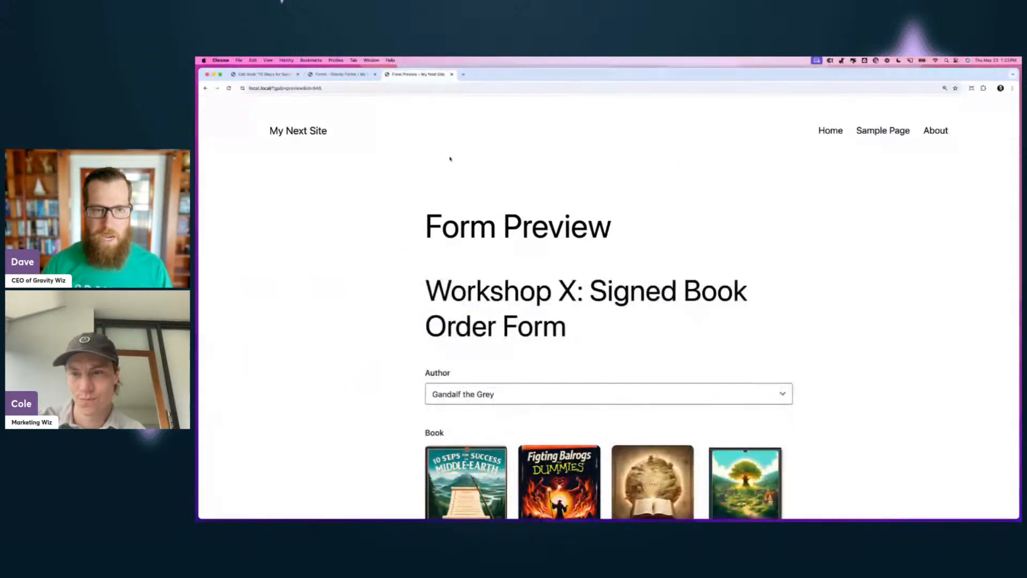
pyautogui.scroll(-2, 468, 403)
pyautogui.click(468, 337)
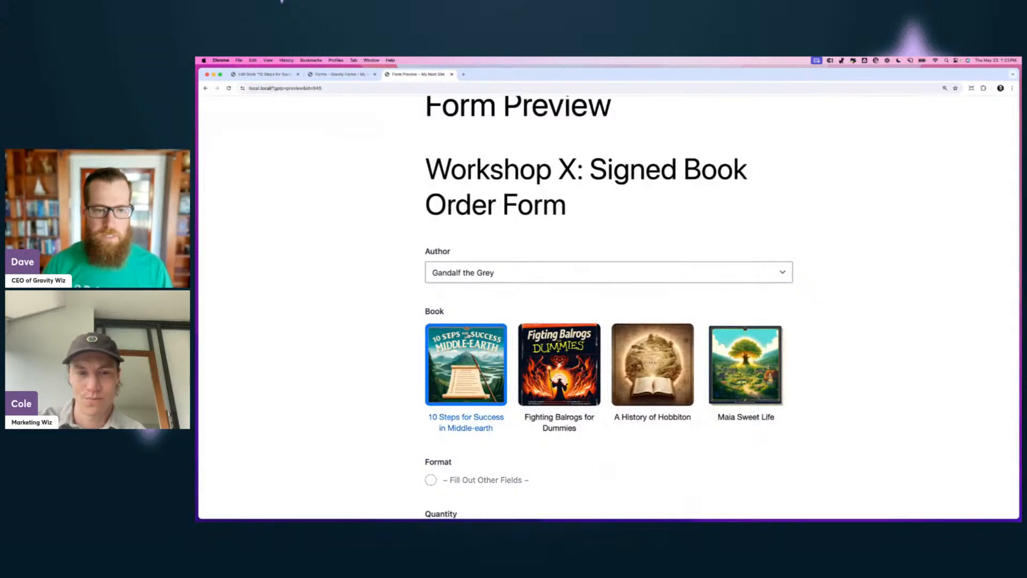
pyautogui.scroll(-3, 487, 332)
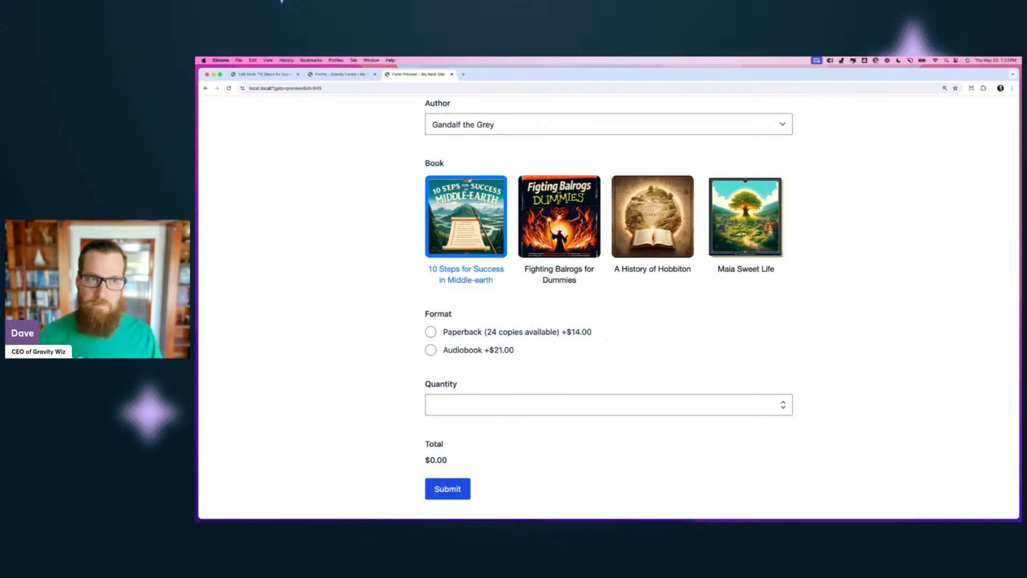
pyautogui.press('super+w')
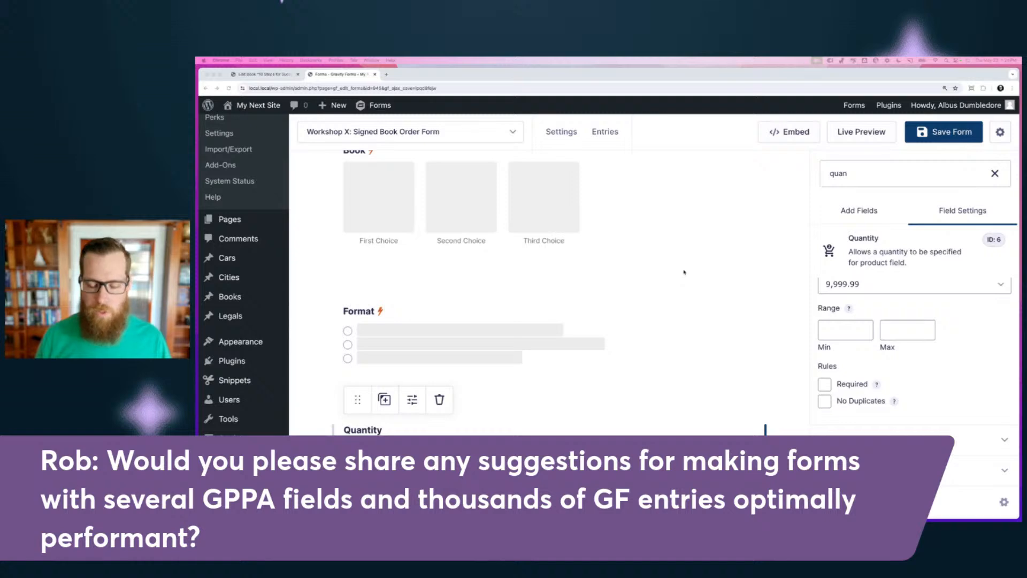
pyautogui.scroll(3, 617, 256)
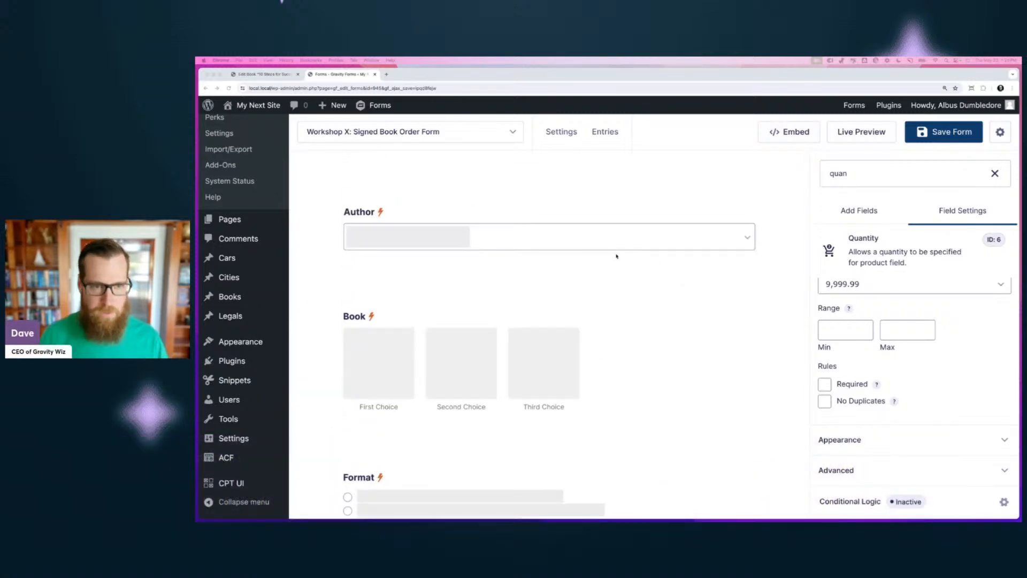
# - Switch to the form "Workshop X: GPPA + GP Advanced Select" in the form editor
pyautogui.click(619, 333)
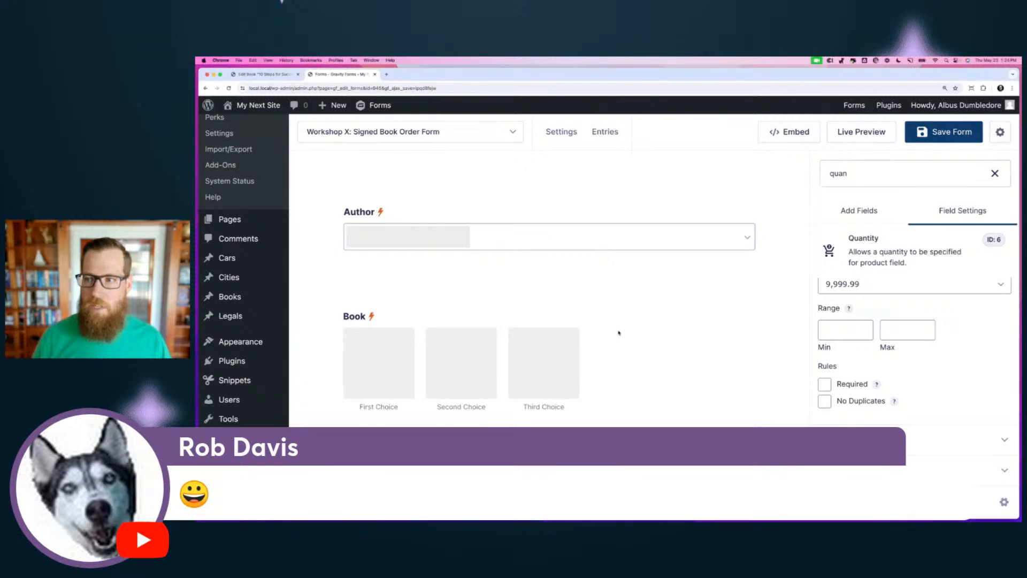
pyautogui.press('f')
pyautogui.press('Down')
pyautogui.press('Down')
pyautogui.press('Down')
pyautogui.press('Down')
pyautogui.press('Down')
pyautogui.press('Down')
pyautogui.press('Down')
pyautogui.press('Down')
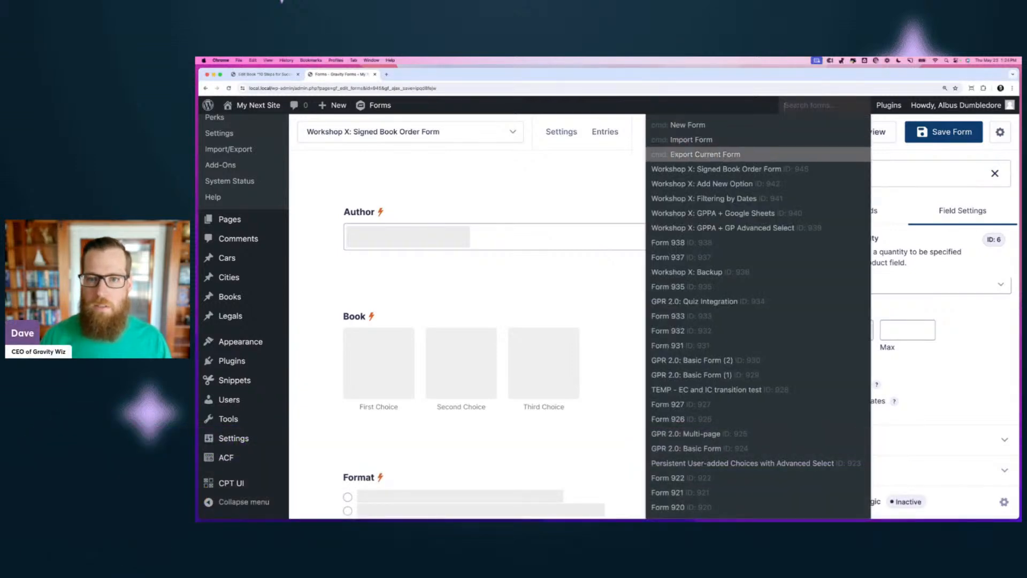
pyautogui.press('Return')
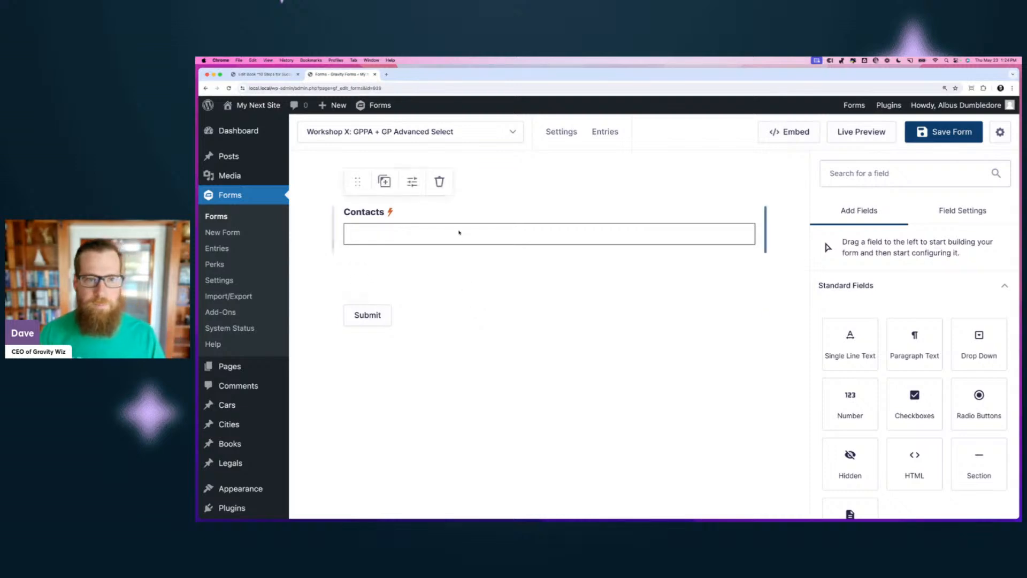
# - Delete the existing Contacts field and replace it with a Multi Select field labelled Contacts
pyautogui.click(439, 181)
pyautogui.click(661, 133)
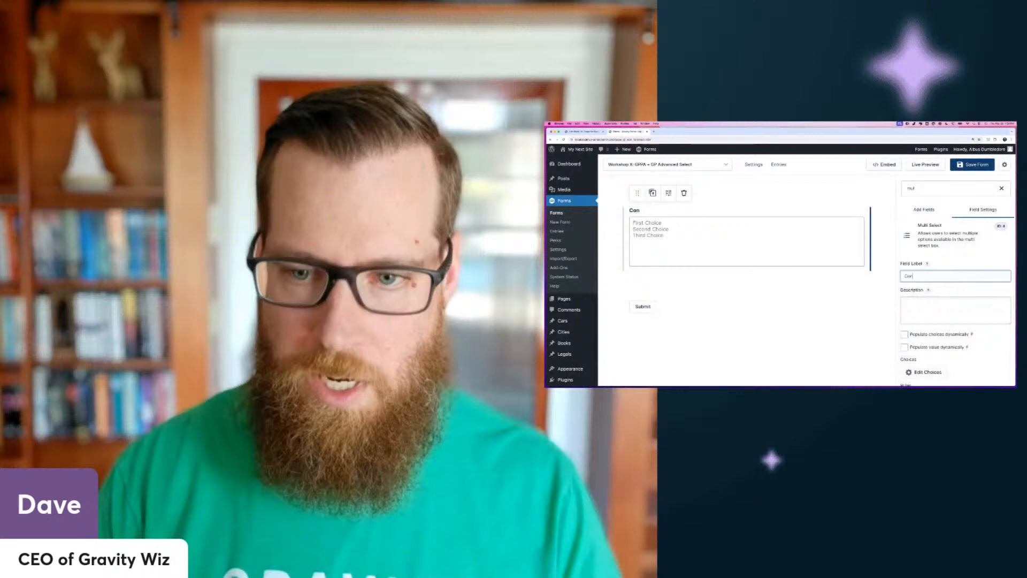
pyautogui.write('tacts')
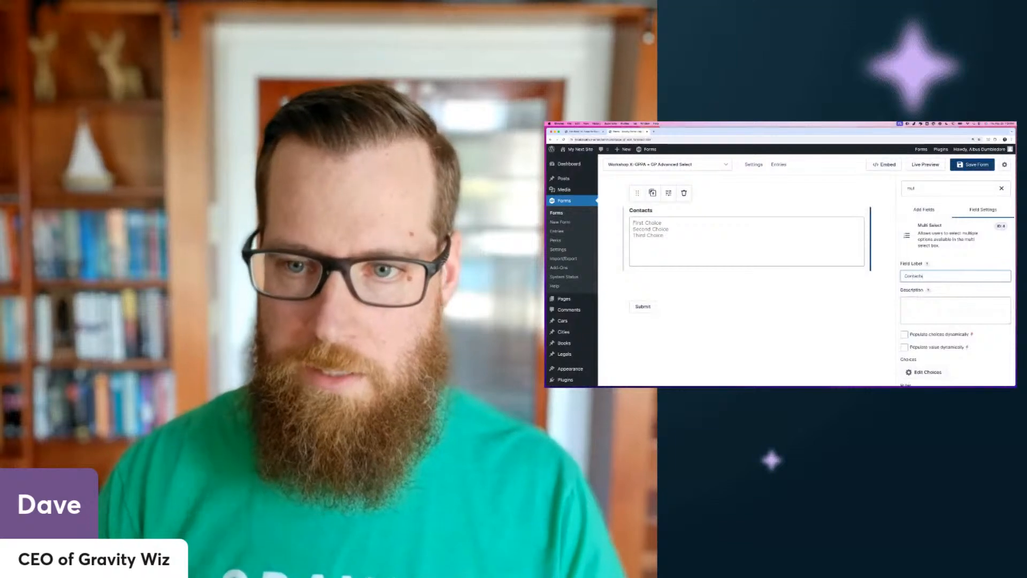
# - Populate the Contacts field's choices dynamically from Gravity Forms Entry objects of the Sample Data Form
pyautogui.scroll(-2, 945, 348)
pyautogui.click(926, 334)
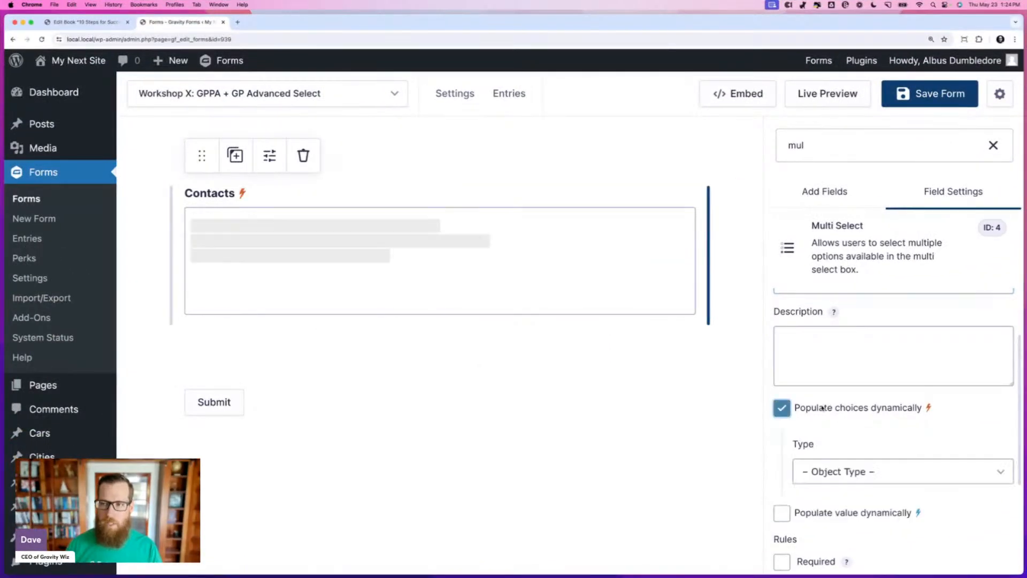
pyautogui.scroll(-2, 832, 423)
pyautogui.click(834, 435)
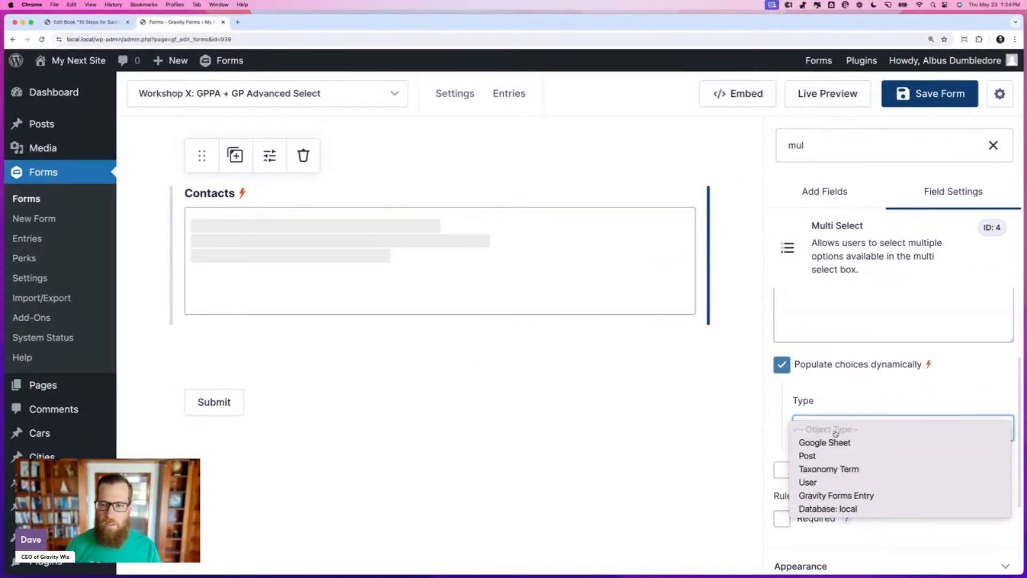
pyautogui.click(821, 496)
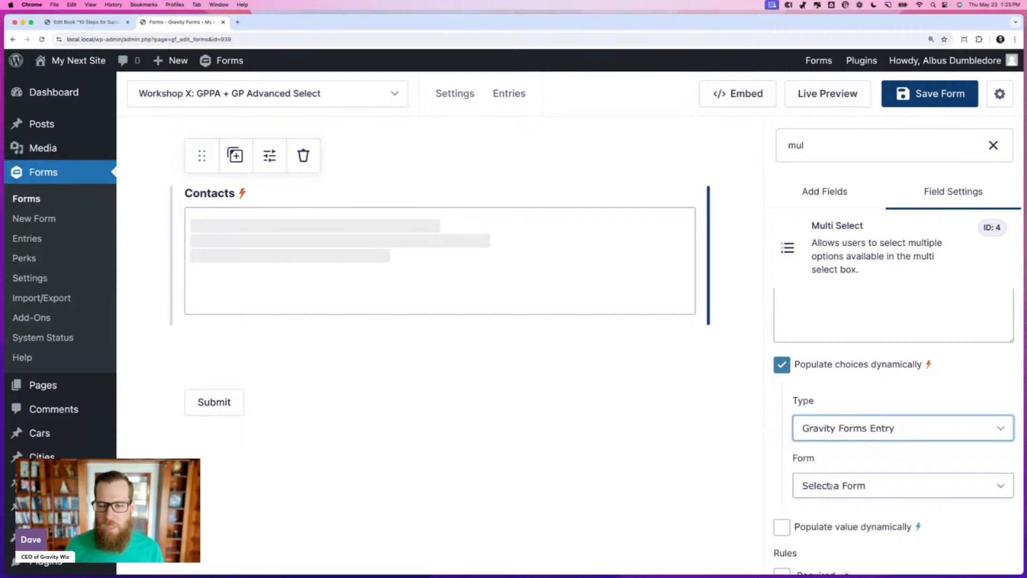
pyautogui.click(831, 487)
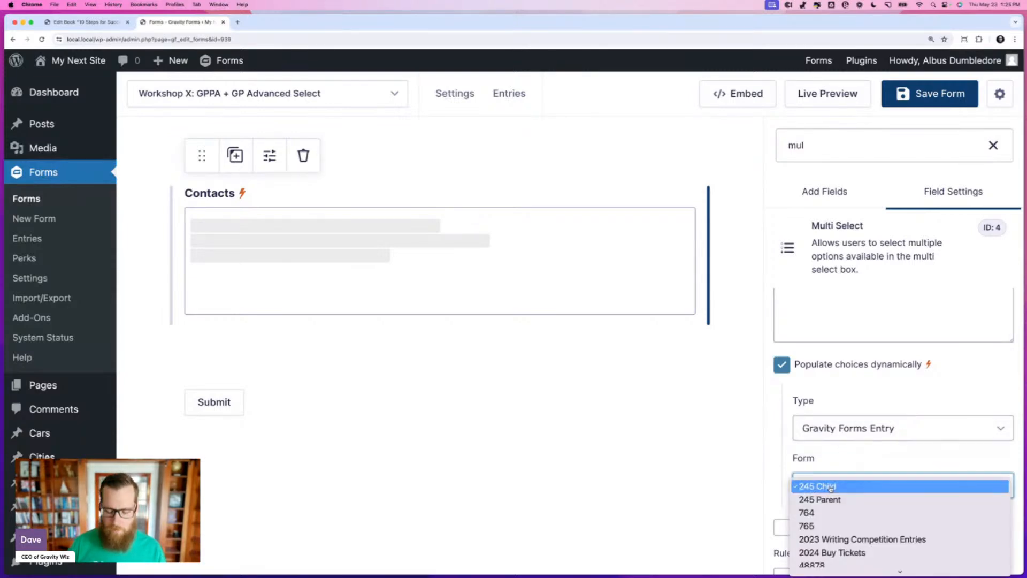
pyautogui.press('s')
pyautogui.press('Return')
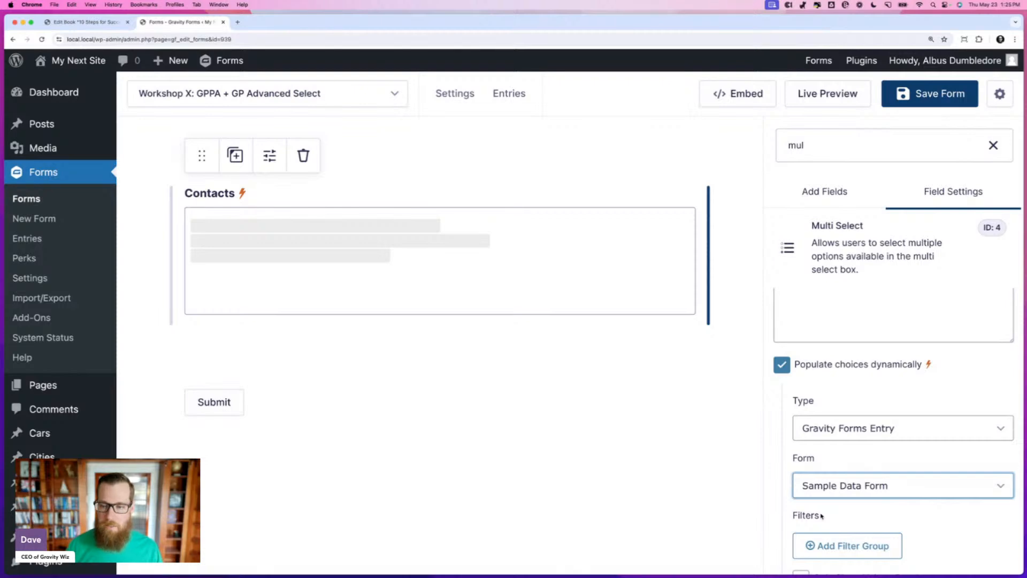
# - Set the choice template's value to Entry ID and its label to Name, and check the results preview
pyautogui.scroll(-3, 821, 515)
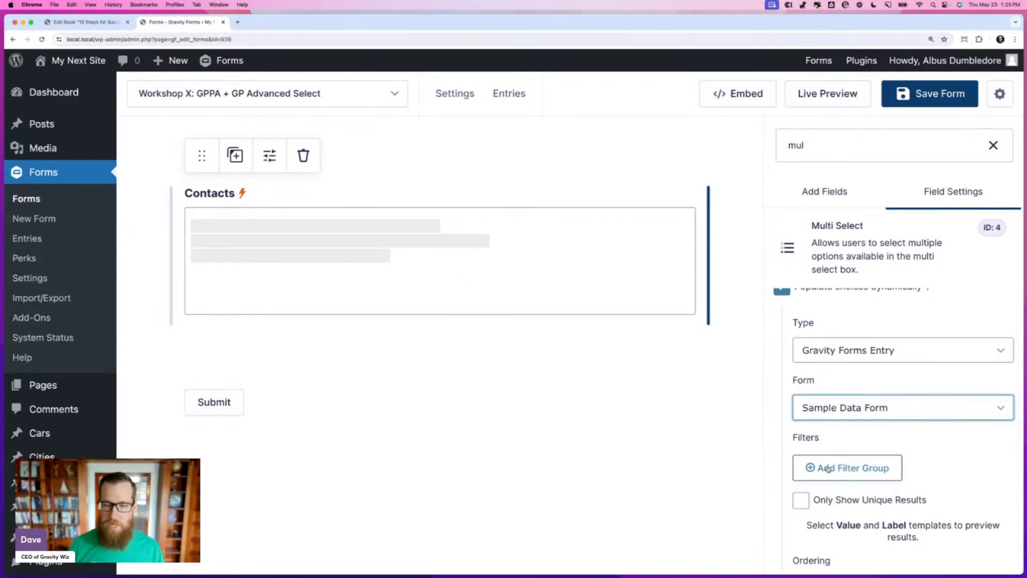
pyautogui.scroll(-1, 829, 449)
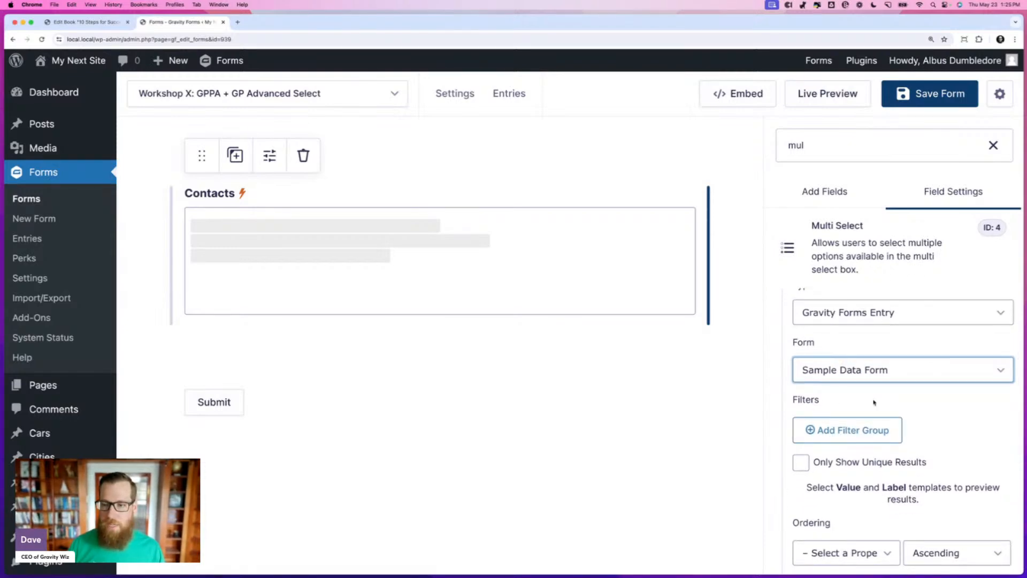
pyautogui.scroll(-4, 872, 412)
pyautogui.click(867, 459)
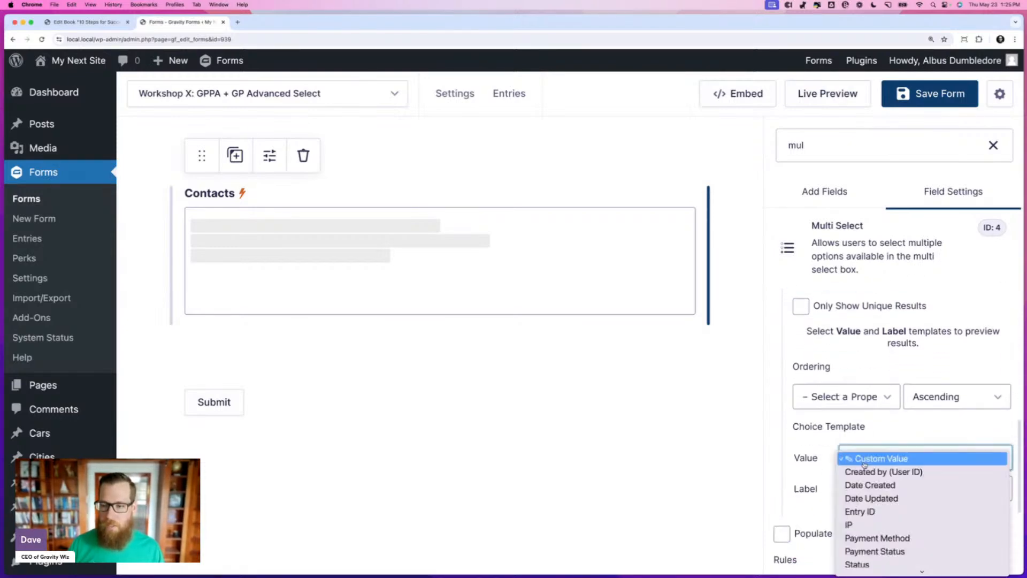
pyautogui.click(863, 513)
pyautogui.click(865, 447)
pyautogui.click(865, 446)
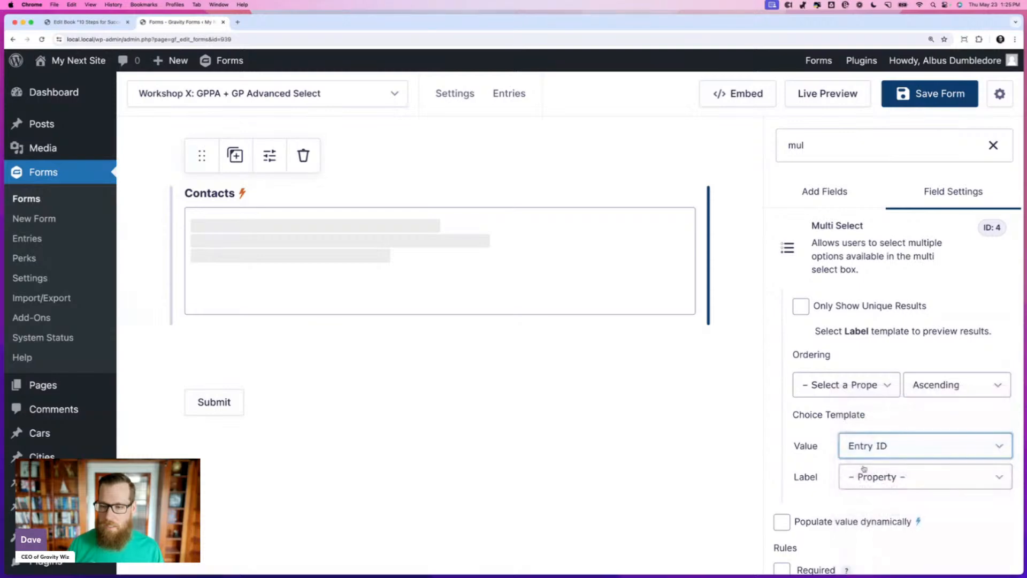
pyautogui.click(862, 473)
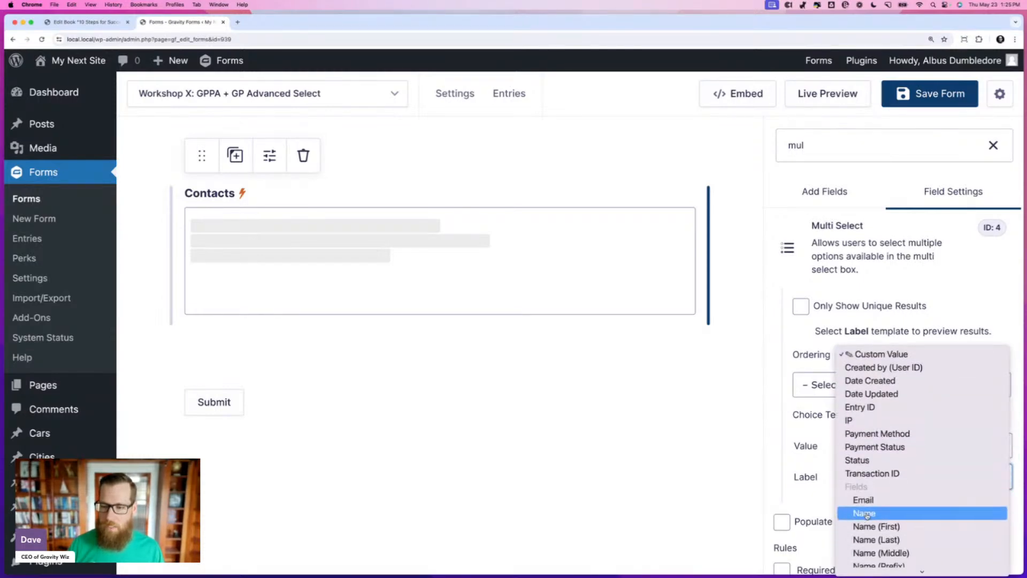
pyautogui.click(862, 513)
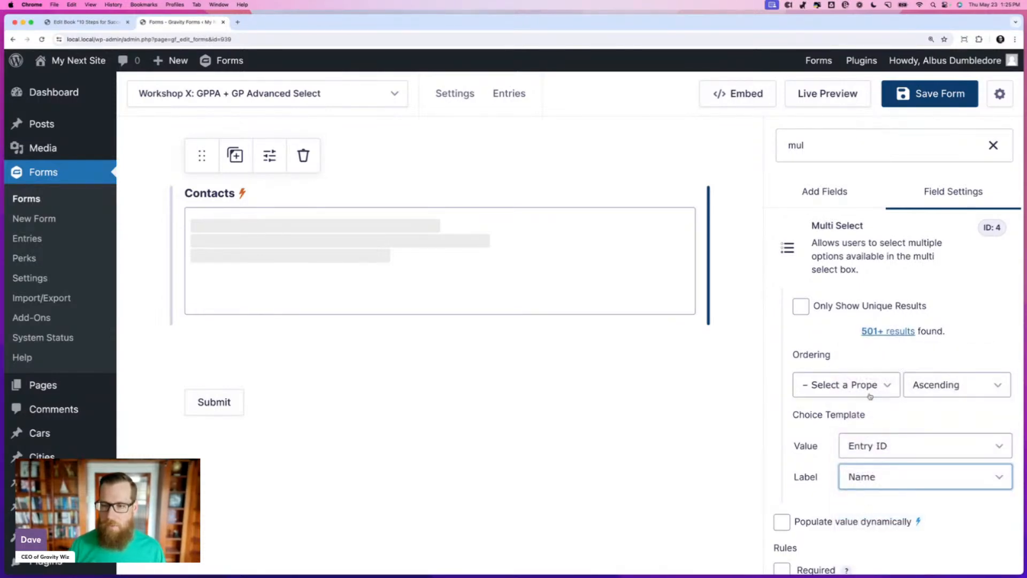
pyautogui.click(887, 331)
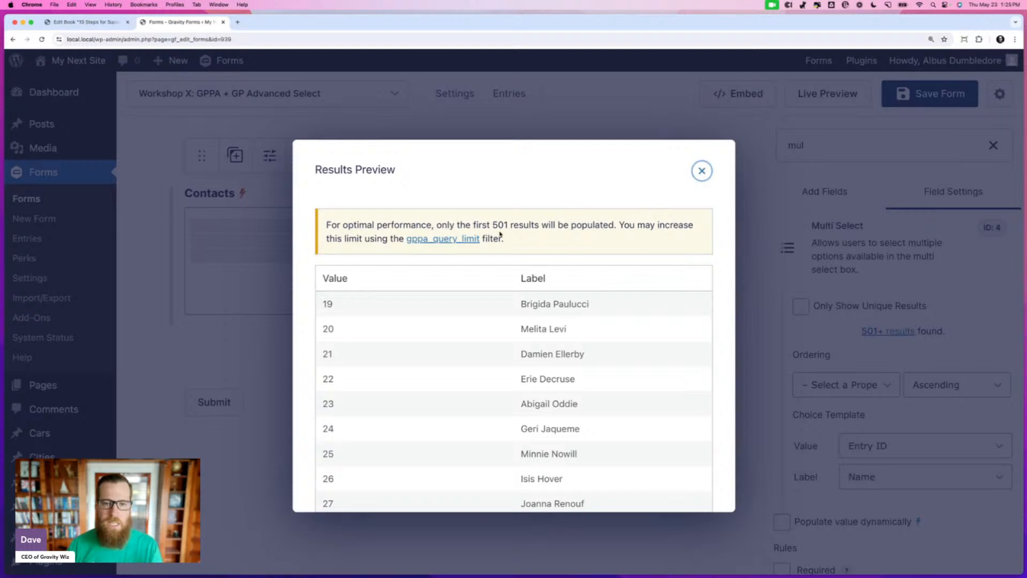
pyautogui.click(702, 172)
# - Enable Advanced Select for the Contacts field and turn on Lazy Load Populated Choices
pyautogui.scroll(-2, 797, 299)
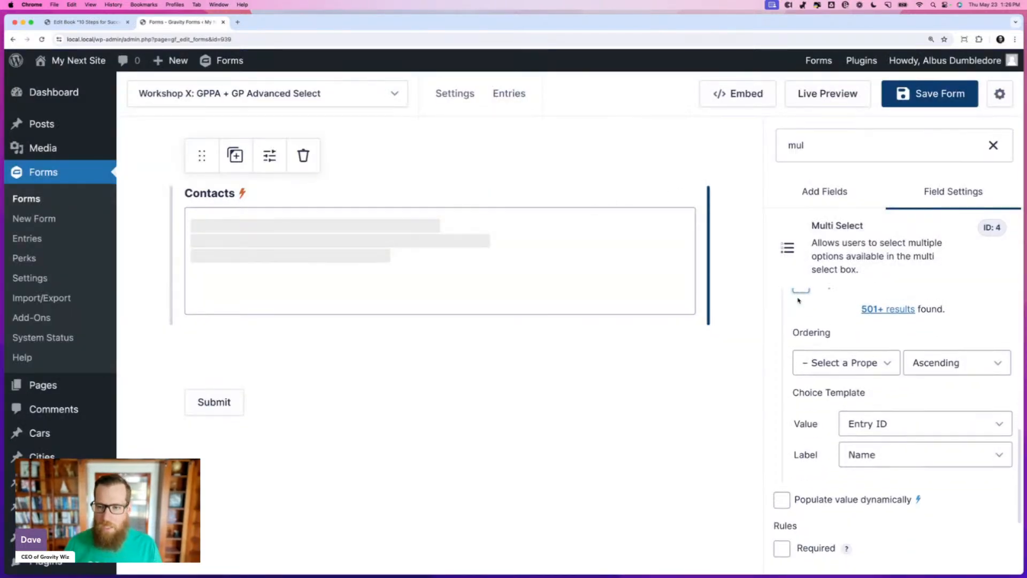
pyautogui.scroll(-6, 797, 300)
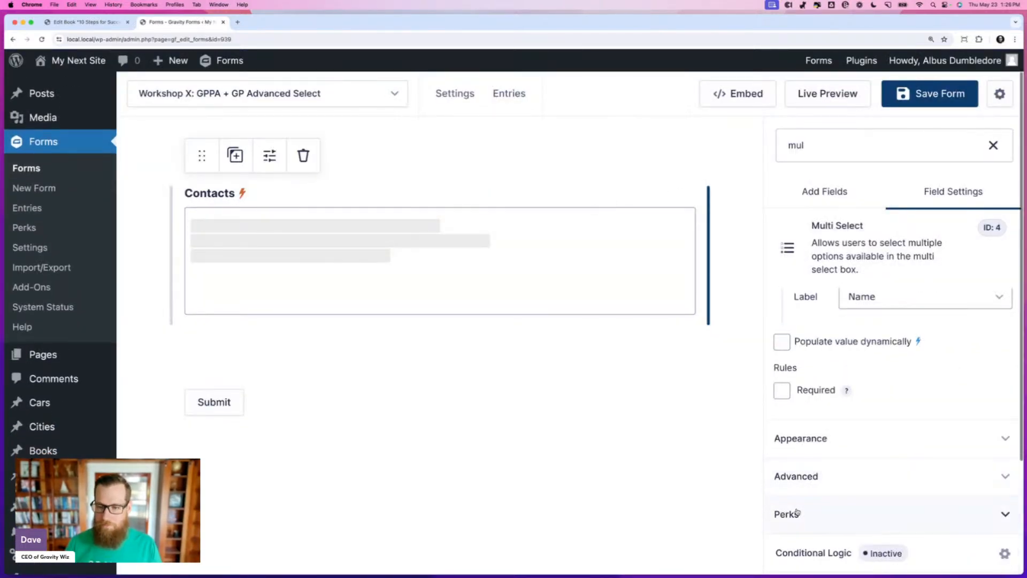
pyautogui.click(797, 512)
pyautogui.click(823, 459)
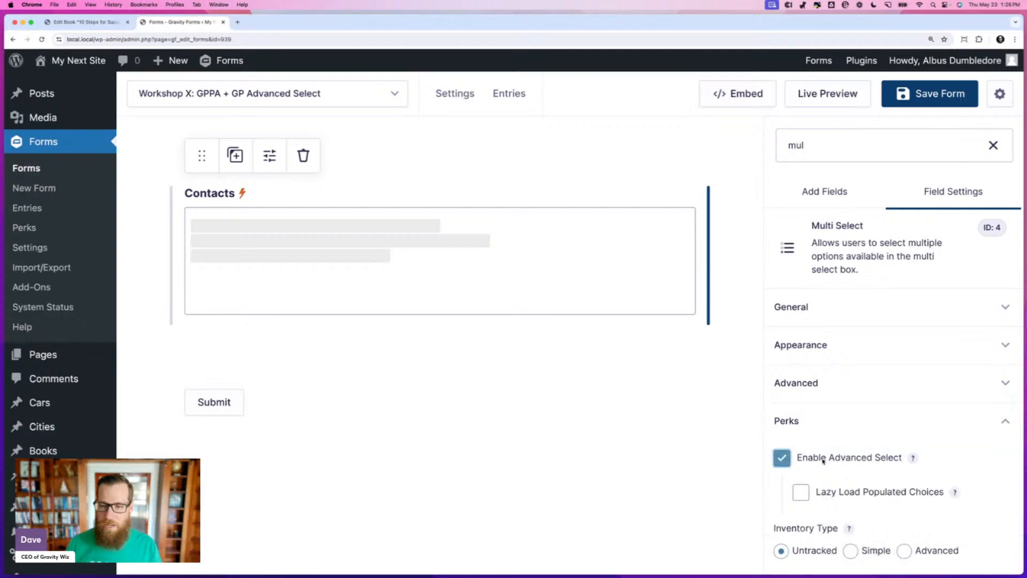
pyautogui.click(831, 492)
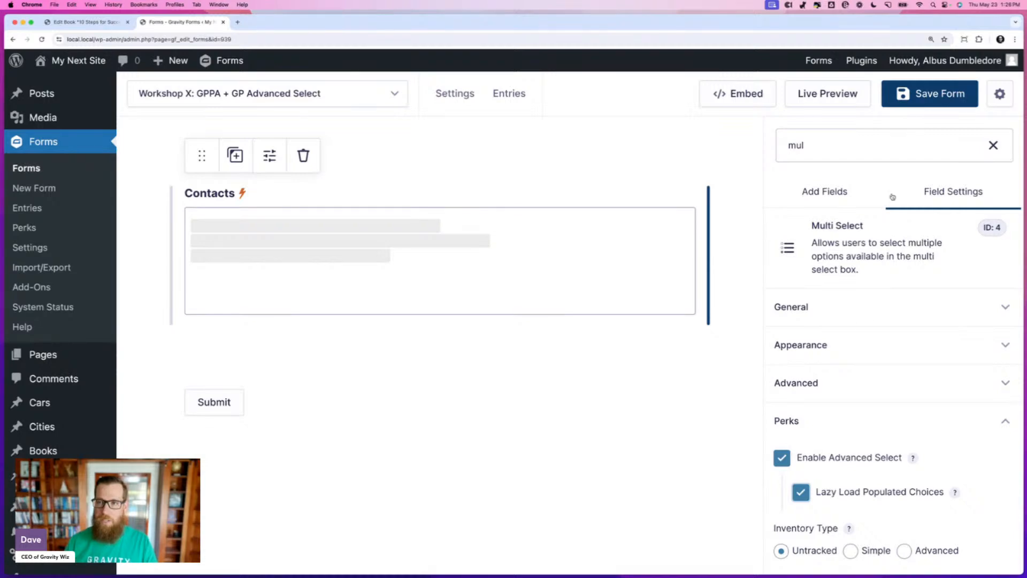
# - Save the form and open its live preview
pyautogui.click(921, 100)
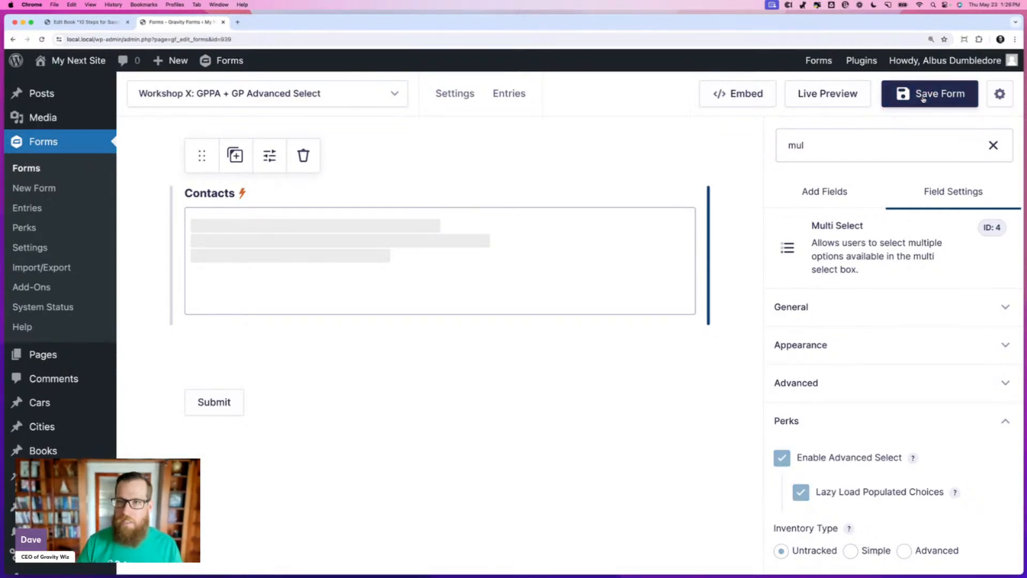
pyautogui.click(832, 95)
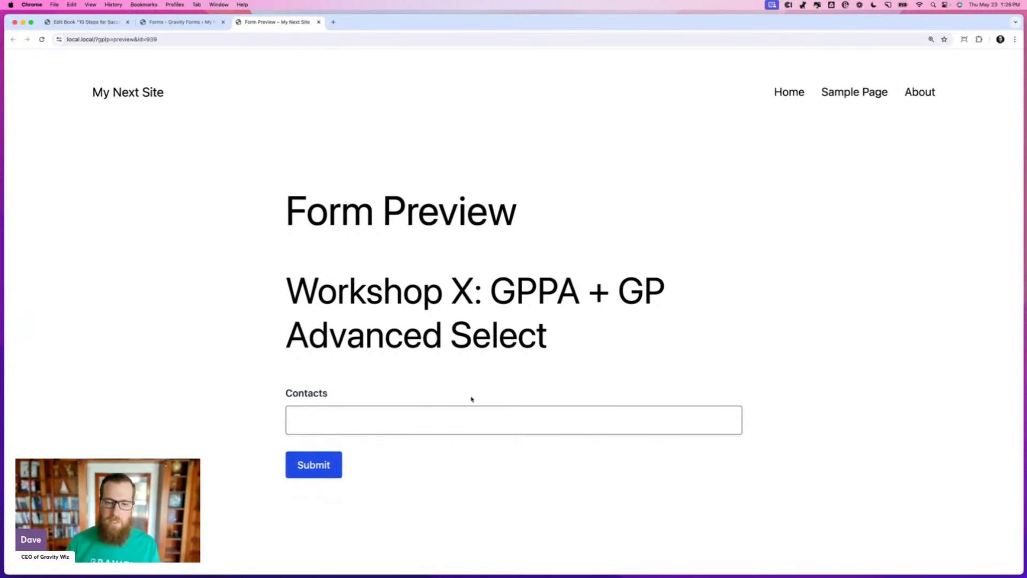
# - Open the Contacts choices in the form preview and browse through them to the end of the list
pyautogui.click(439, 418)
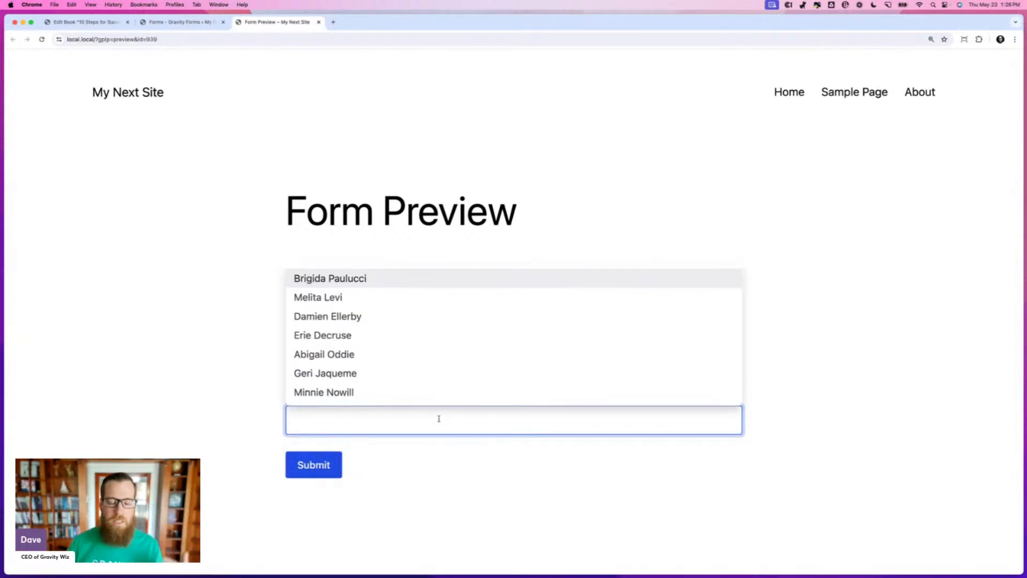
pyautogui.scroll(-10, 411, 344)
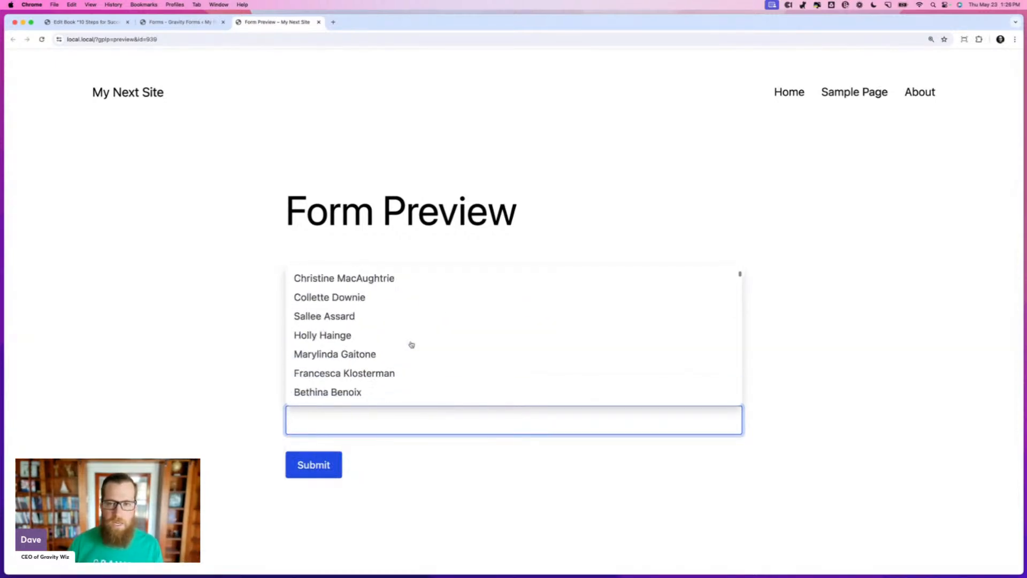
pyautogui.scroll(-10, 411, 344)
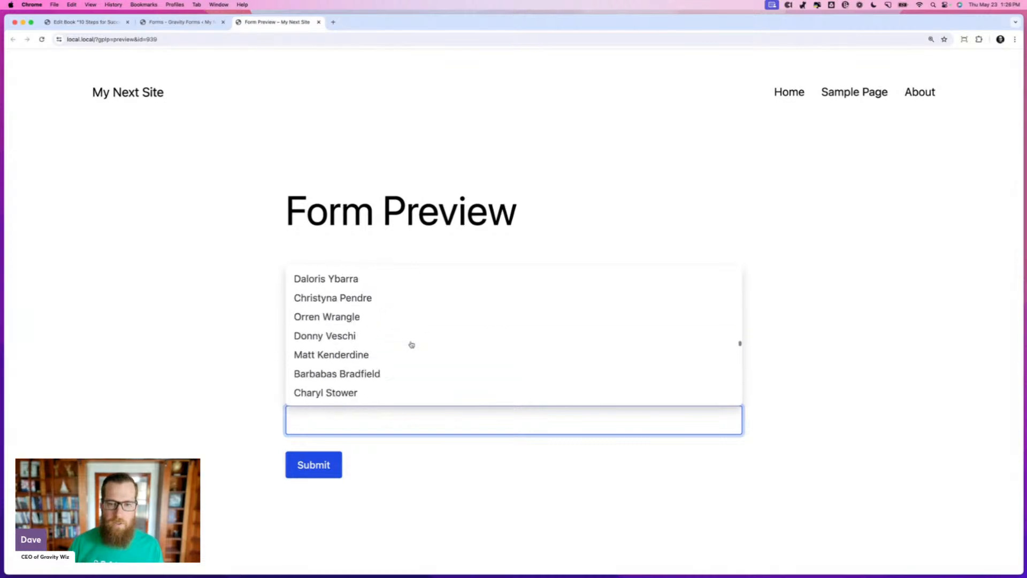
pyautogui.scroll(-15, 411, 344)
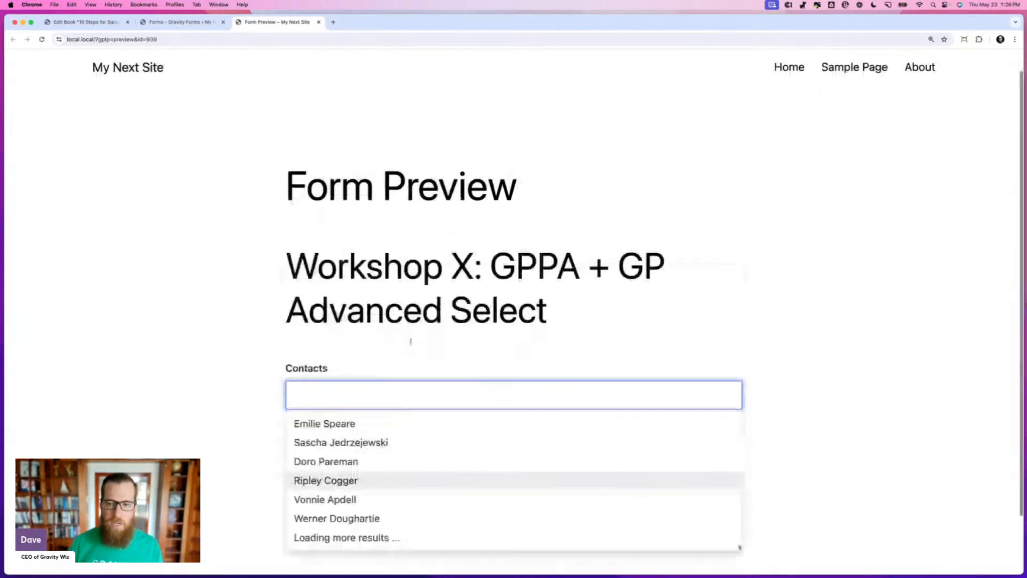
pyautogui.scroll(-10, 416, 397)
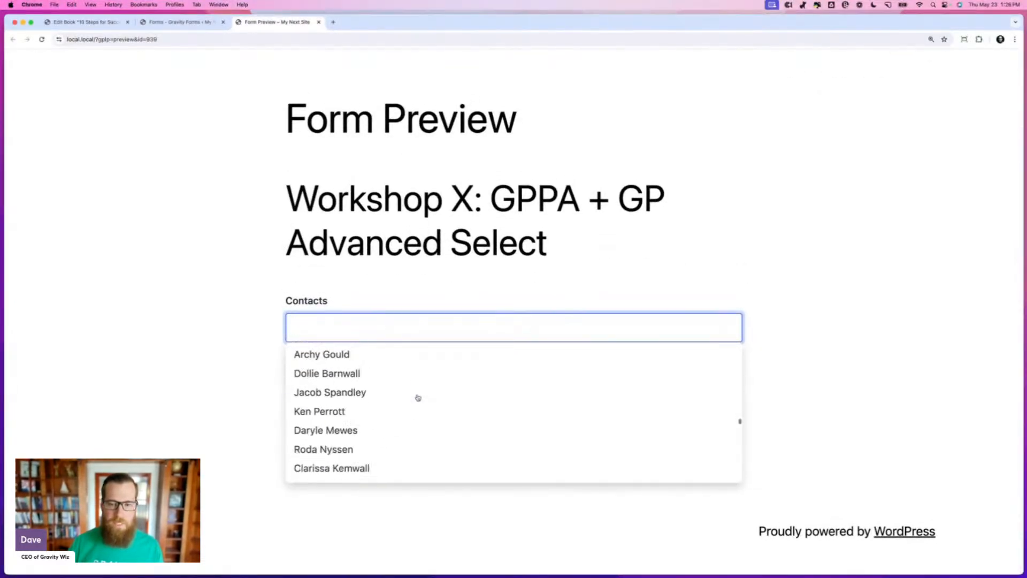
pyautogui.scroll(-15, 418, 398)
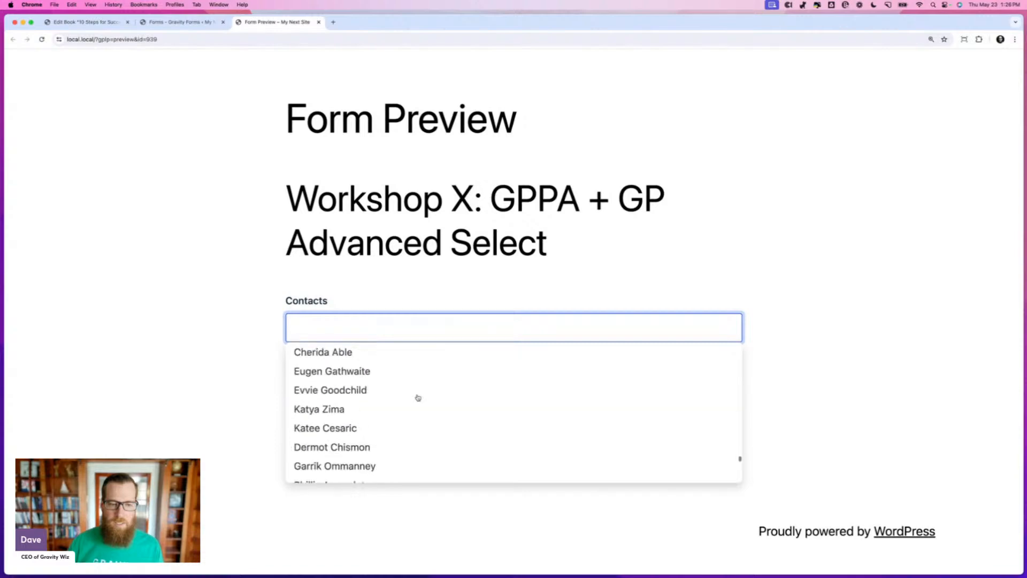
pyautogui.scroll(-10, 418, 397)
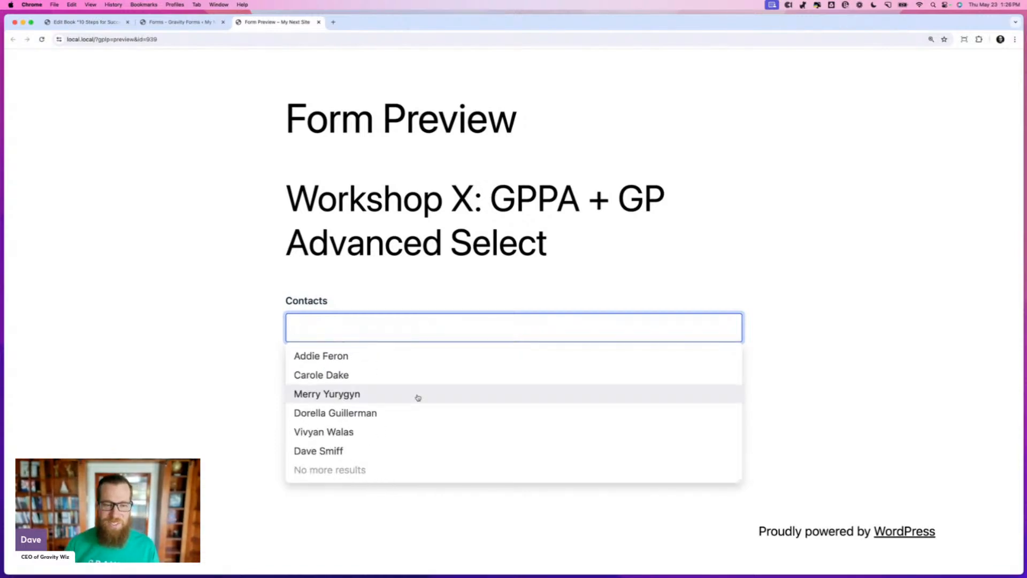
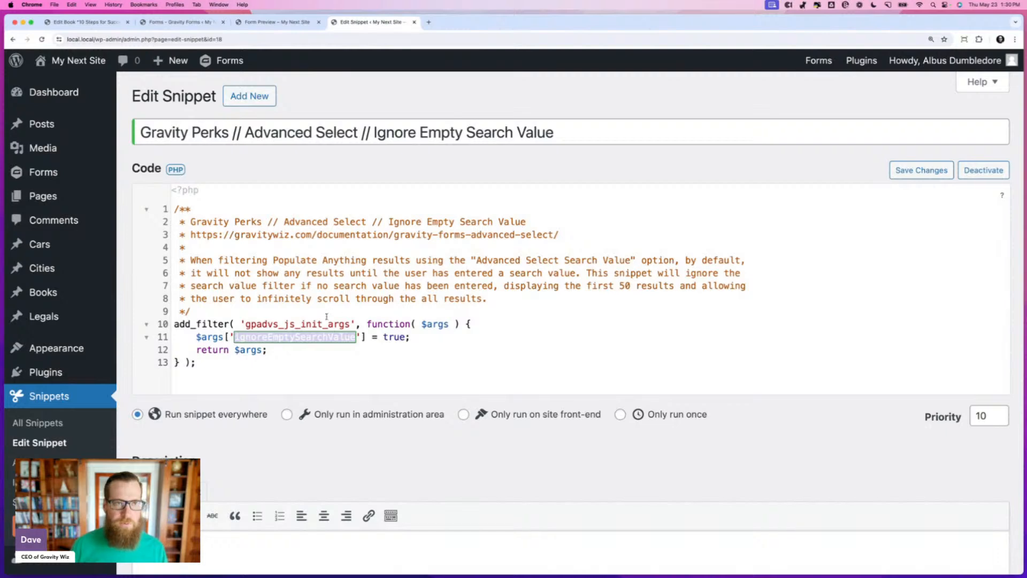
# - Close the snippet editor and retest Contacts in the reloaded form preview, browsing its choices and filtering them by a partial name
pyautogui.press('super+w')
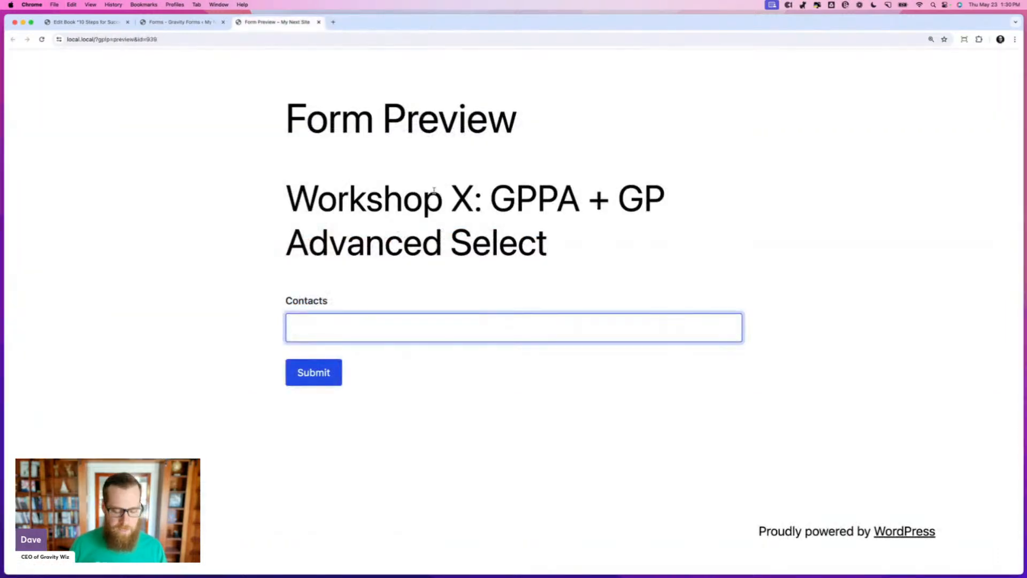
pyautogui.press('super+r')
pyautogui.click(375, 328)
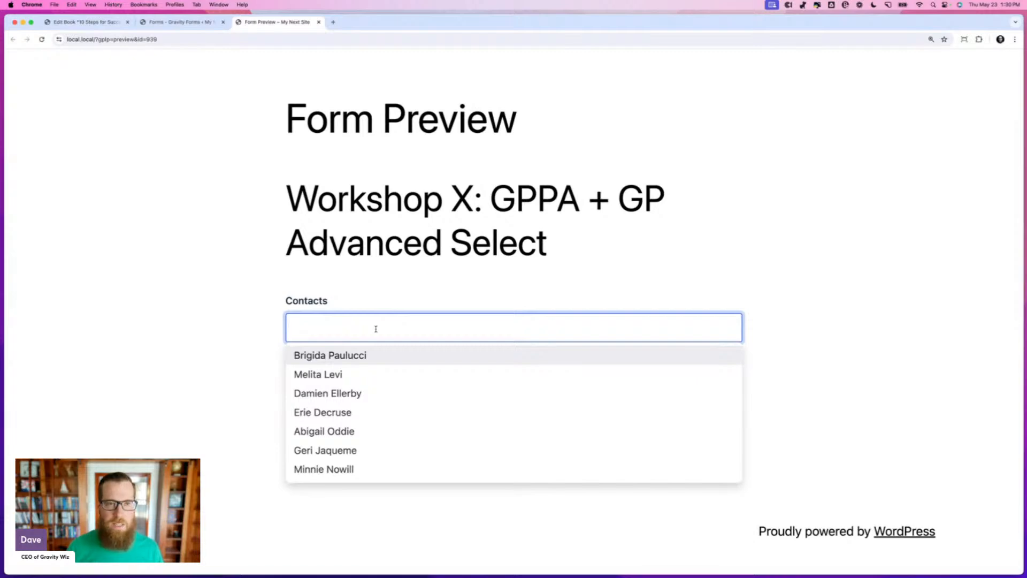
pyautogui.scroll(-15, 368, 355)
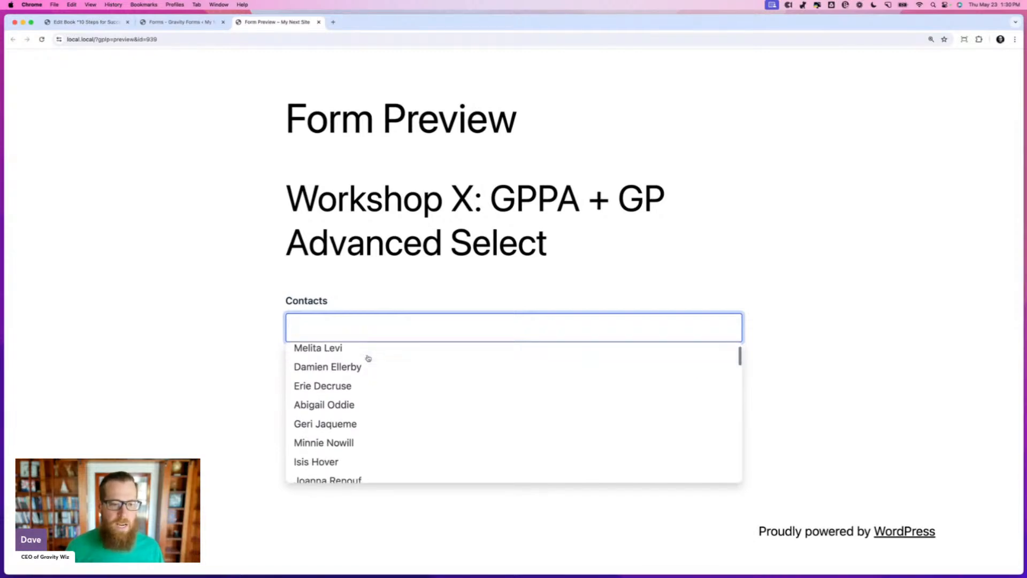
pyautogui.scroll(-10, 368, 358)
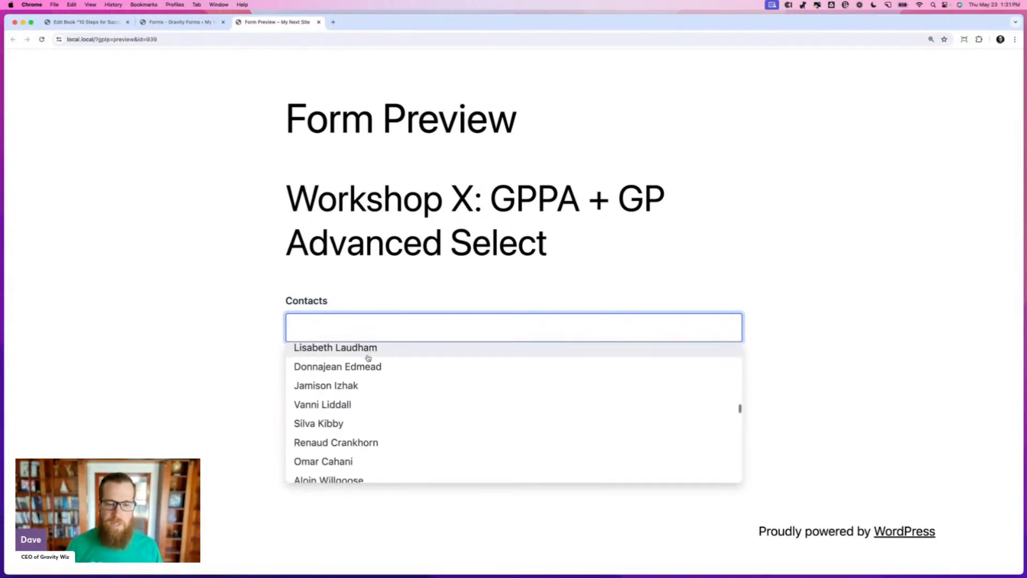
pyautogui.scroll(-10, 368, 357)
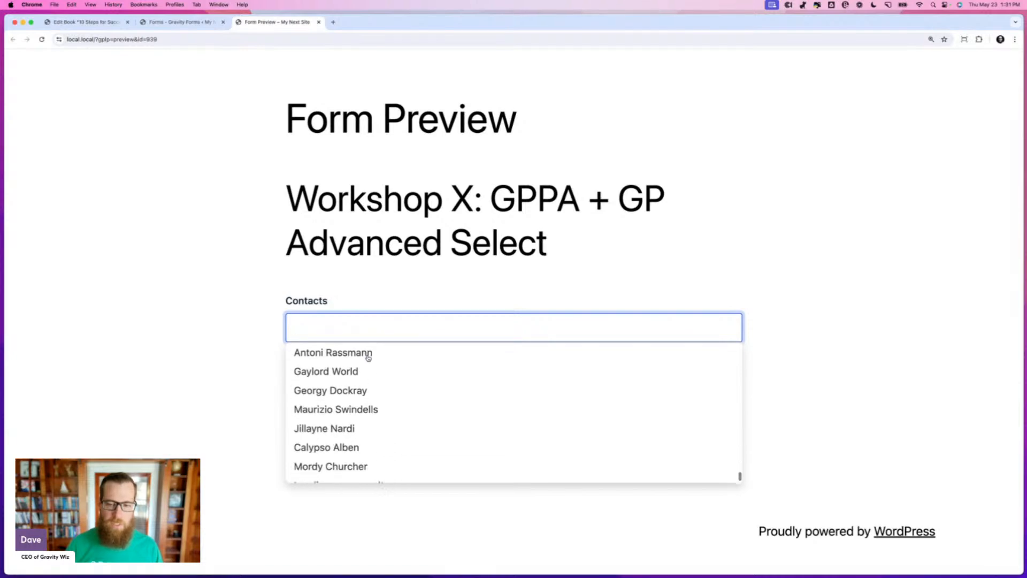
pyautogui.scroll(-10, 368, 357)
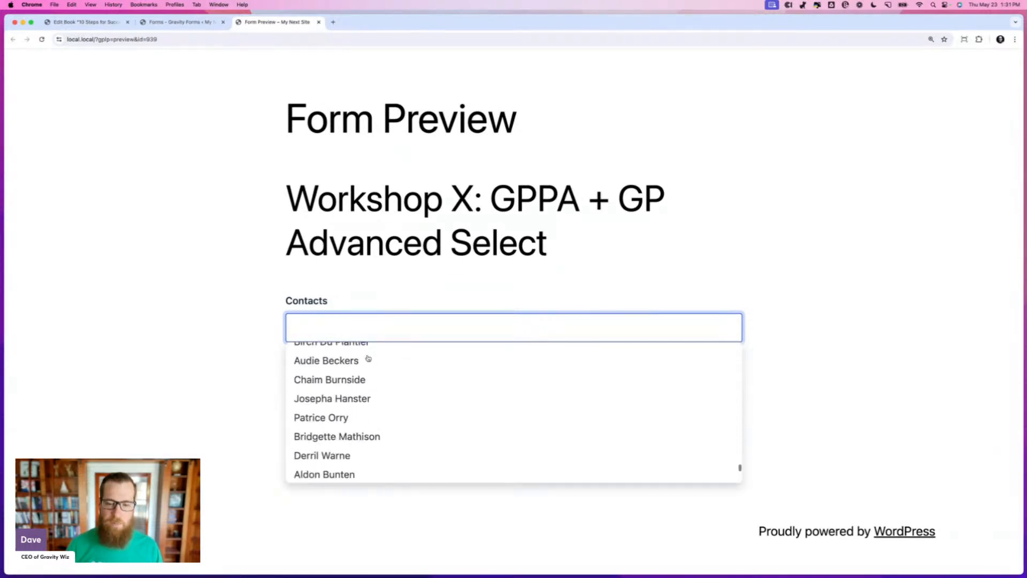
pyautogui.scroll(-10, 368, 358)
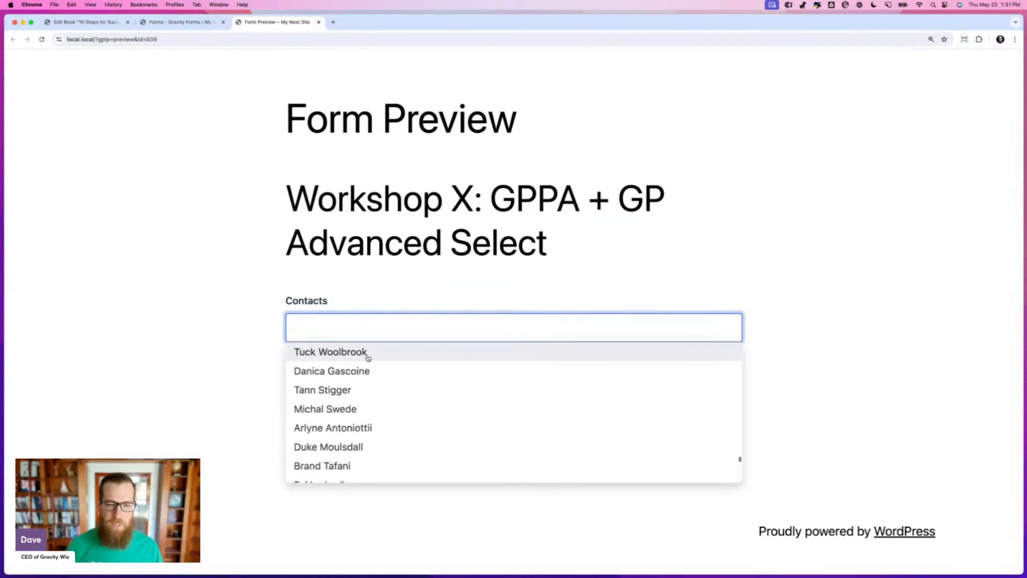
pyautogui.scroll(-5, 368, 357)
pyautogui.write('dav')
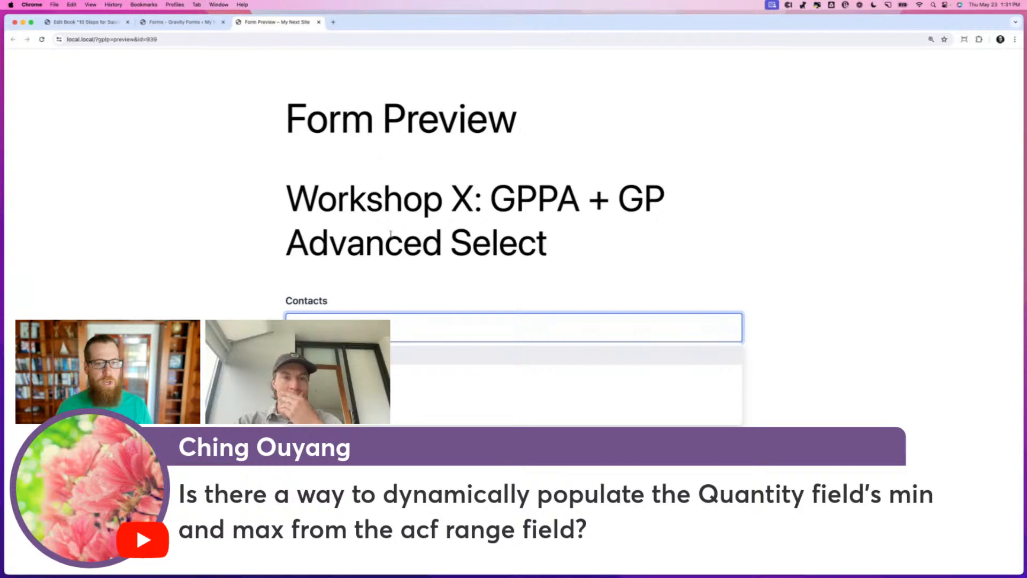
# - Open the Gravity Wiz Snippet Library in a new tab and search it for "min max range"
pyautogui.click(332, 23)
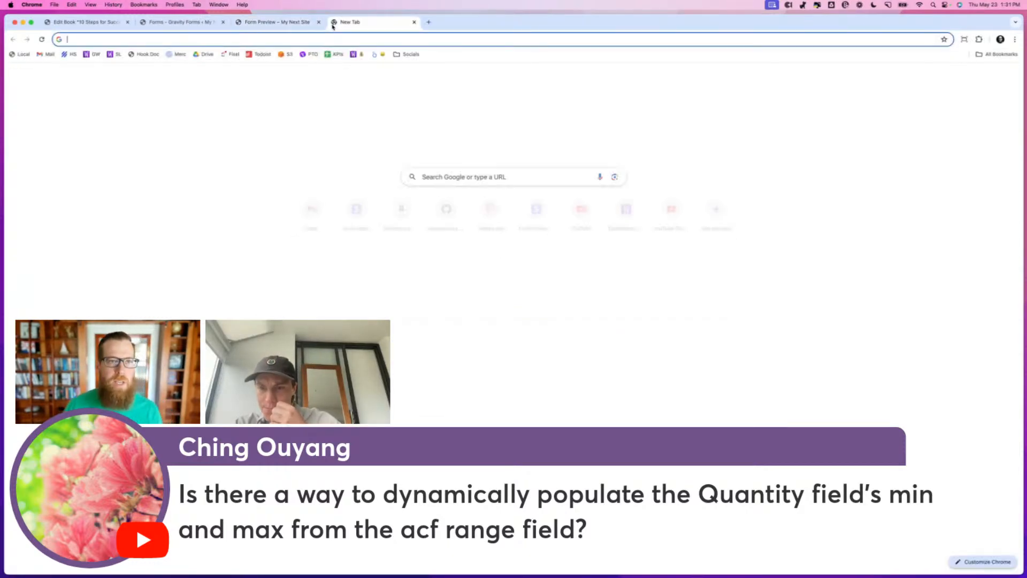
pyautogui.click(115, 54)
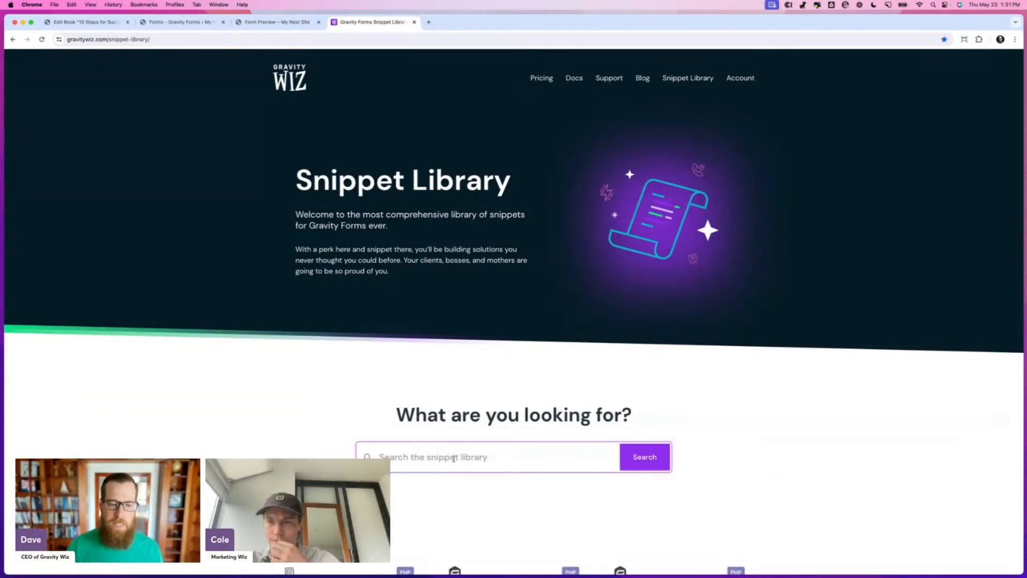
pyautogui.click(454, 458)
pyautogui.write('mi')
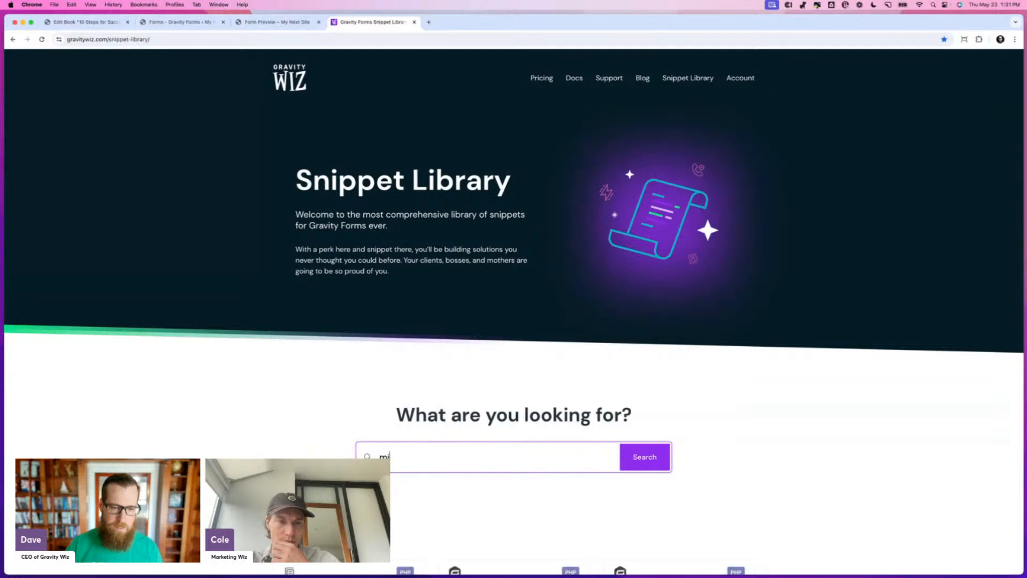
pyautogui.write('n')
pyautogui.scroll(-3, 514, 289)
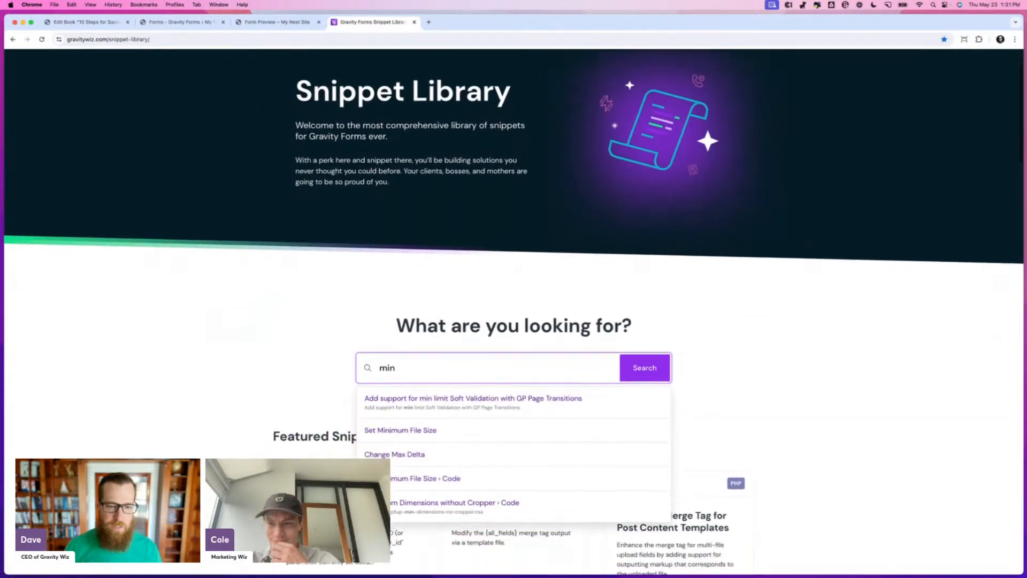
pyautogui.write('max range')
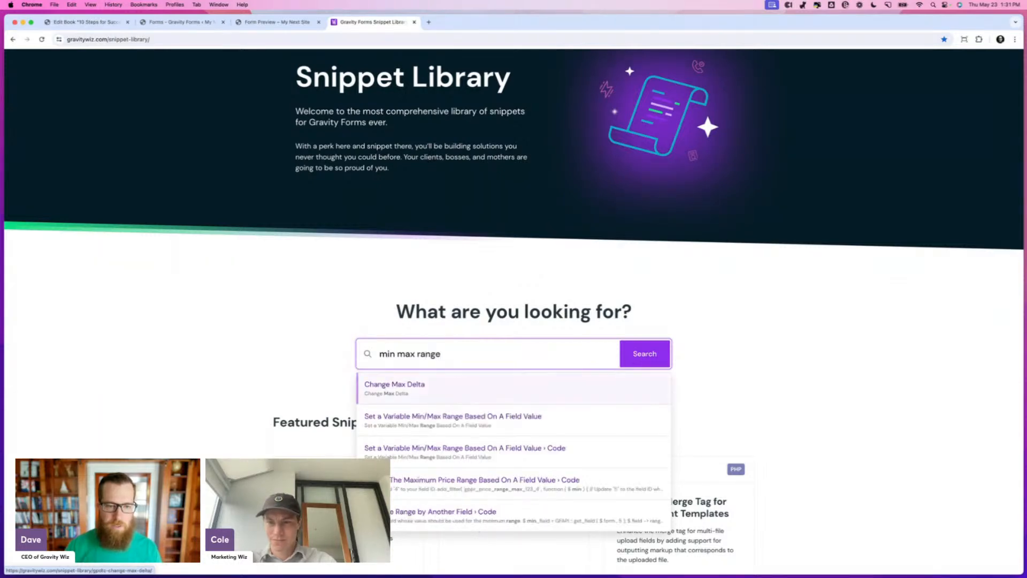
# - Open the snippet "Set a Variable Min/Max Range Based On A Field Value" and read through its code
pyautogui.click(449, 417)
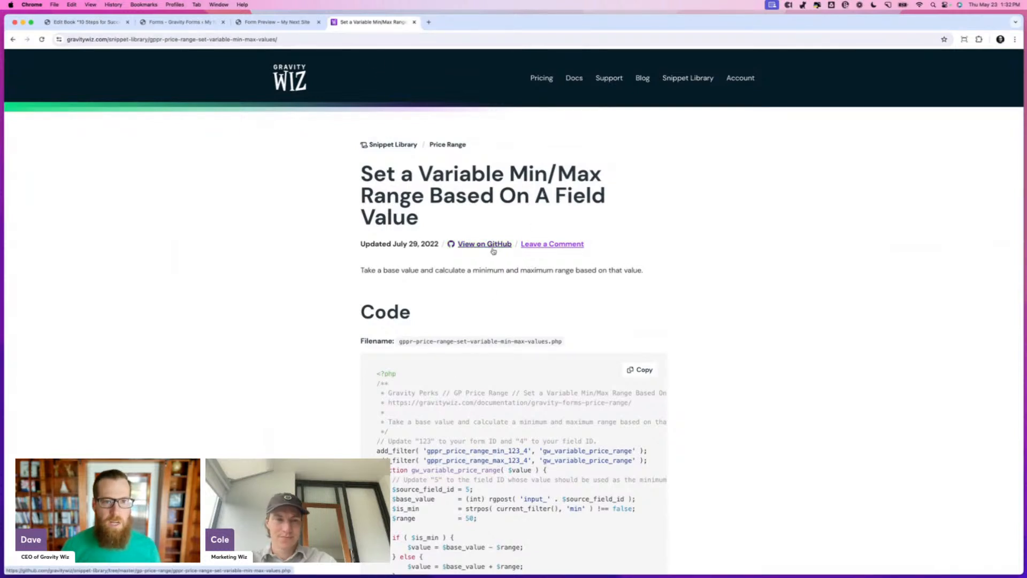
pyautogui.scroll(-1, 492, 249)
pyautogui.scroll(-2, 493, 249)
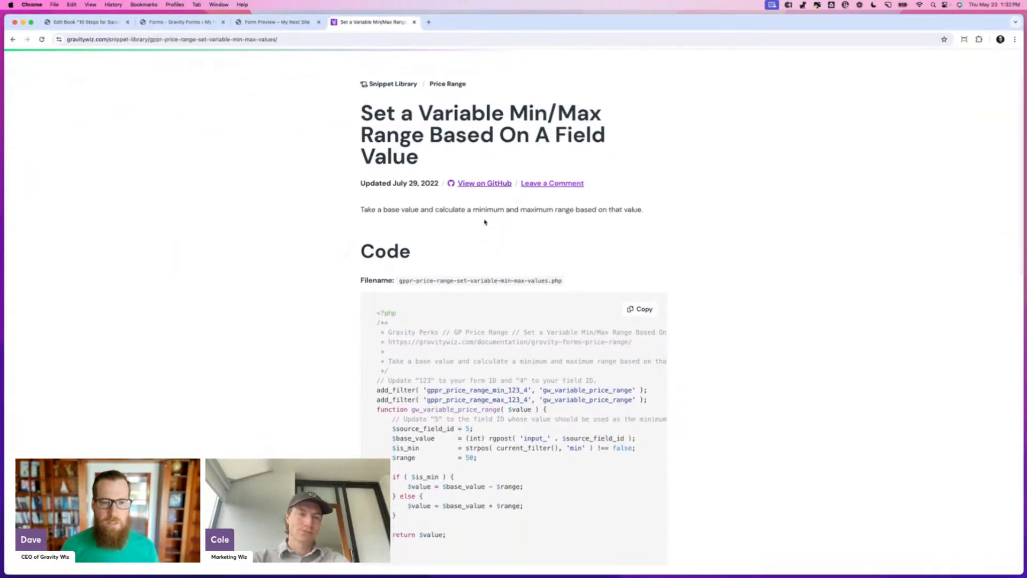
pyautogui.scroll(-2, 485, 222)
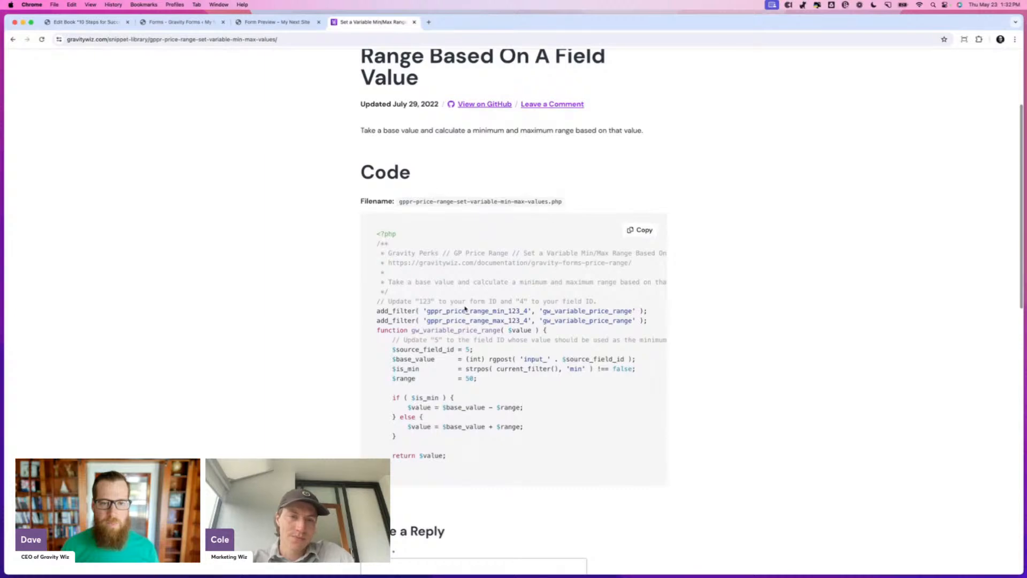
pyautogui.scroll(-1, 466, 307)
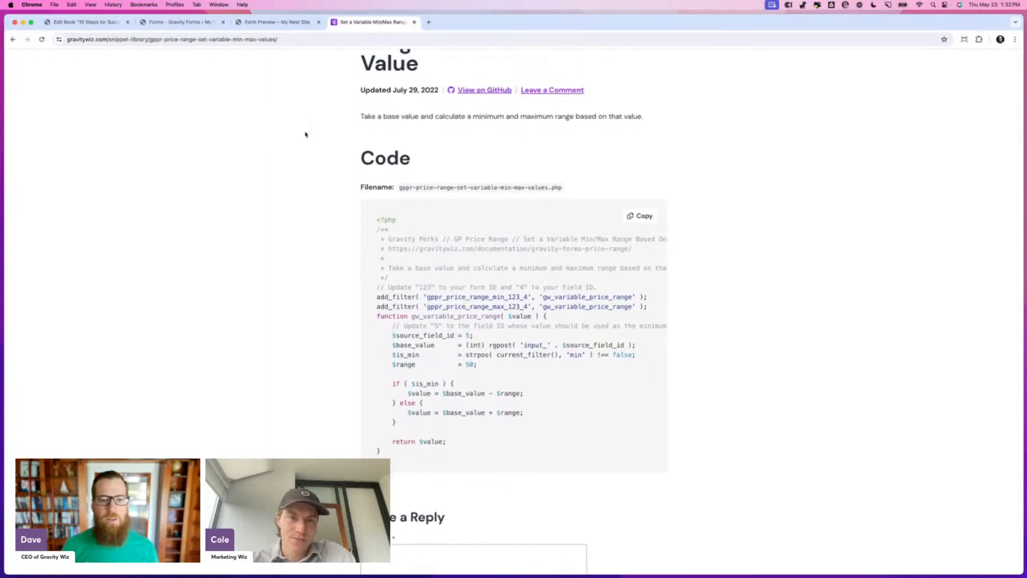
# - Return to the Snippet Library and search it for "dynamic range"
pyautogui.click(12, 41)
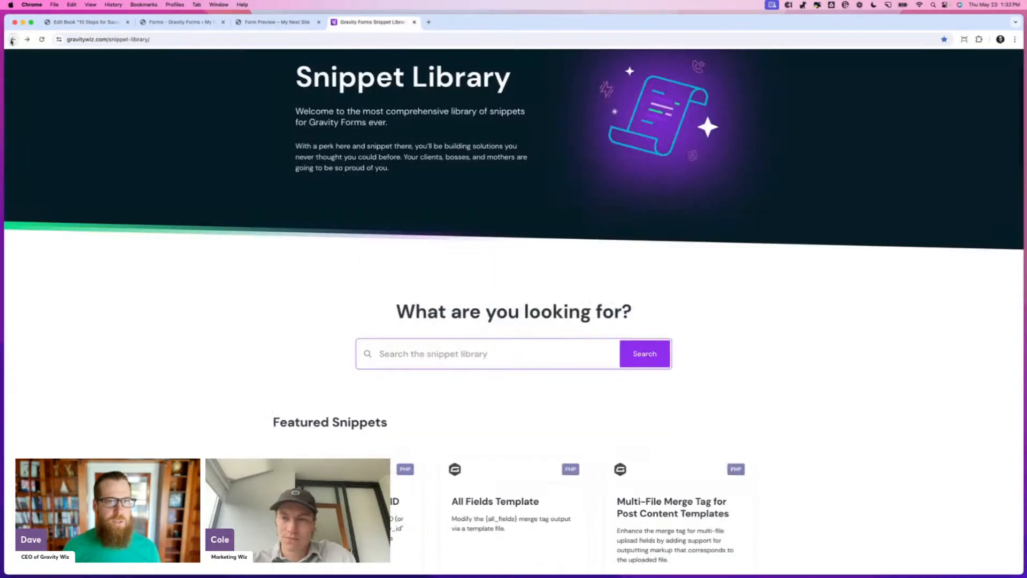
pyautogui.scroll(-4, 367, 328)
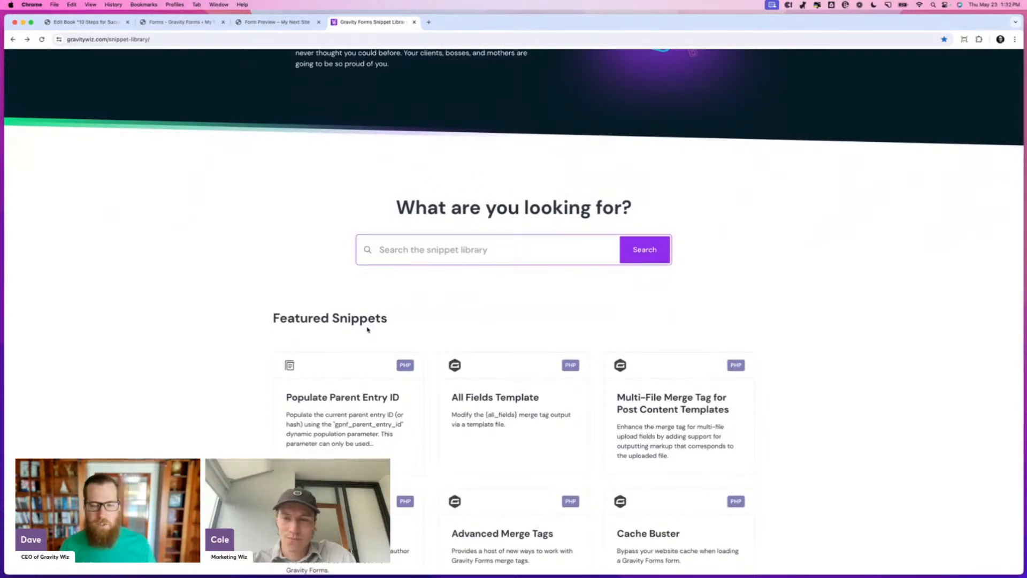
pyautogui.scroll(-6, 367, 329)
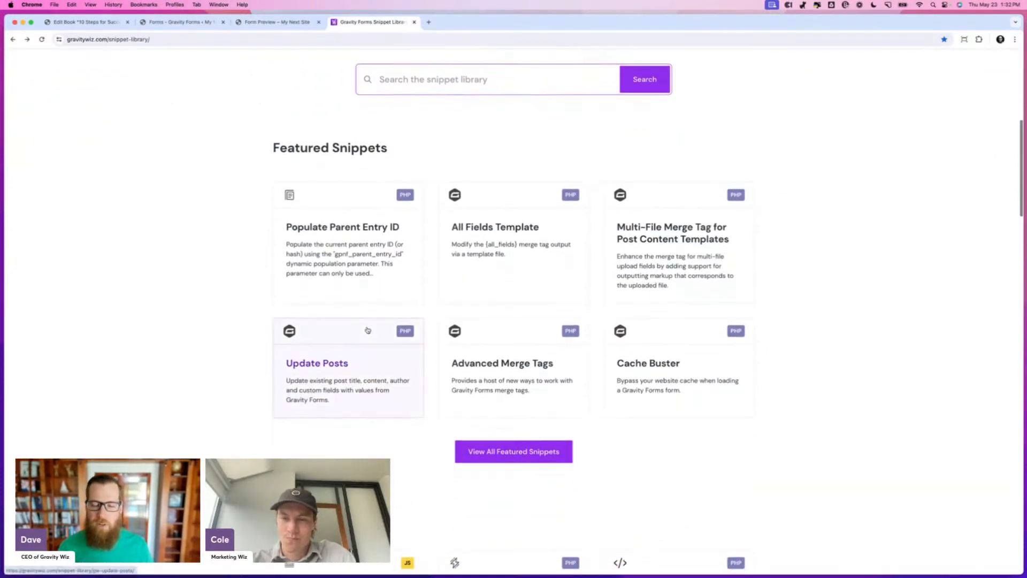
pyautogui.scroll(8, 368, 331)
pyautogui.write('dyanmn')
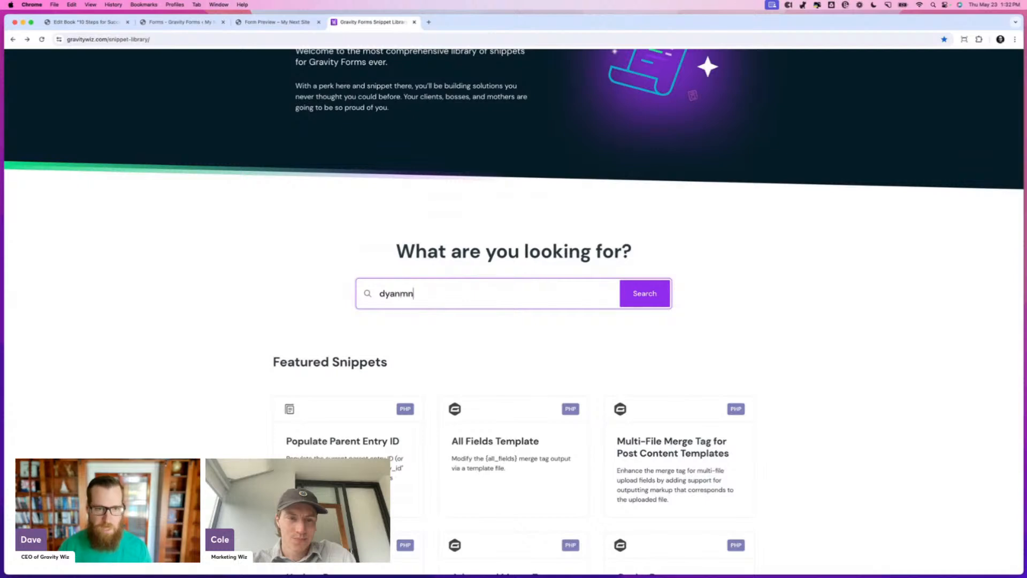
pyautogui.press('BackSpace')
pyautogui.press('BackSpace')
pyautogui.press('BackSpace')
pyautogui.press('BackSpace')
pyautogui.write('namic range')
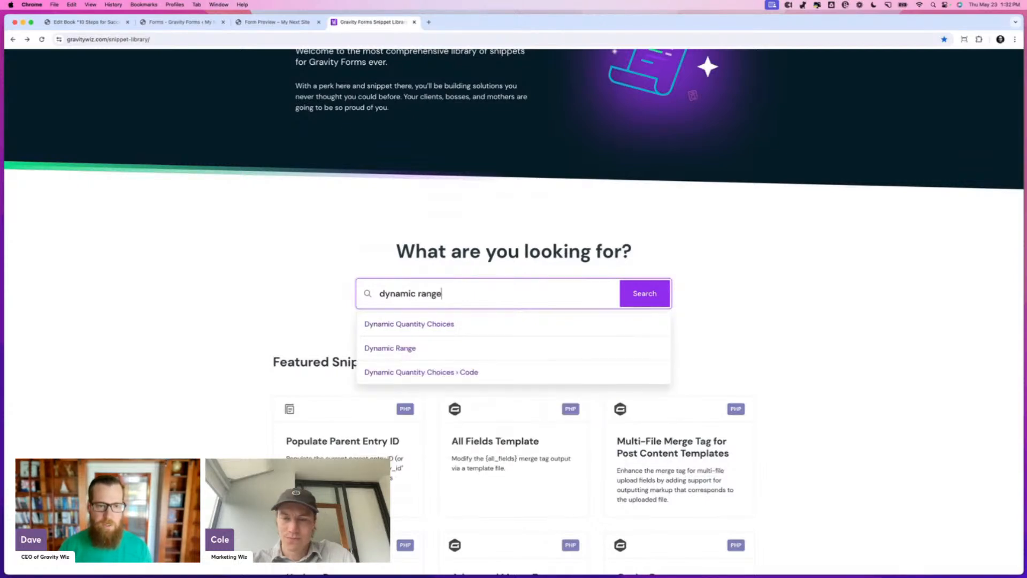
# - Open the Dynamic Range snippet, expand its entire code and examine the configuration section at the end
pyautogui.click(396, 357)
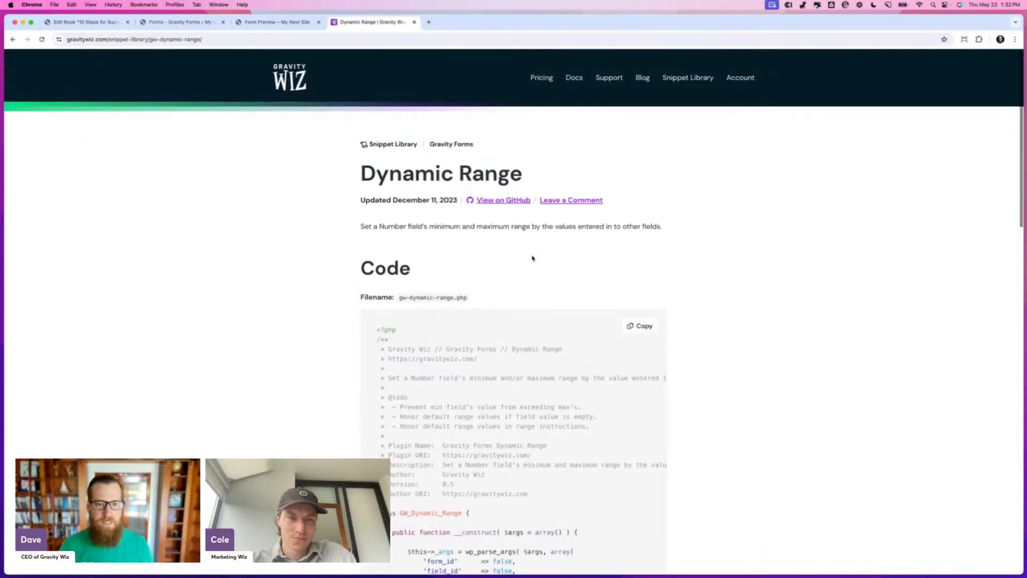
pyautogui.scroll(-8, 532, 259)
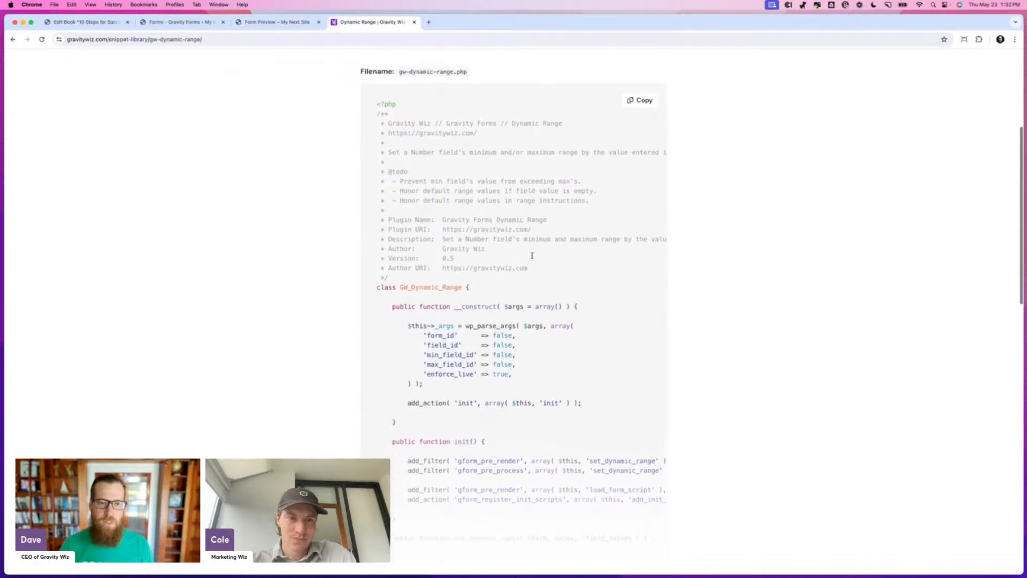
pyautogui.scroll(-7, 533, 256)
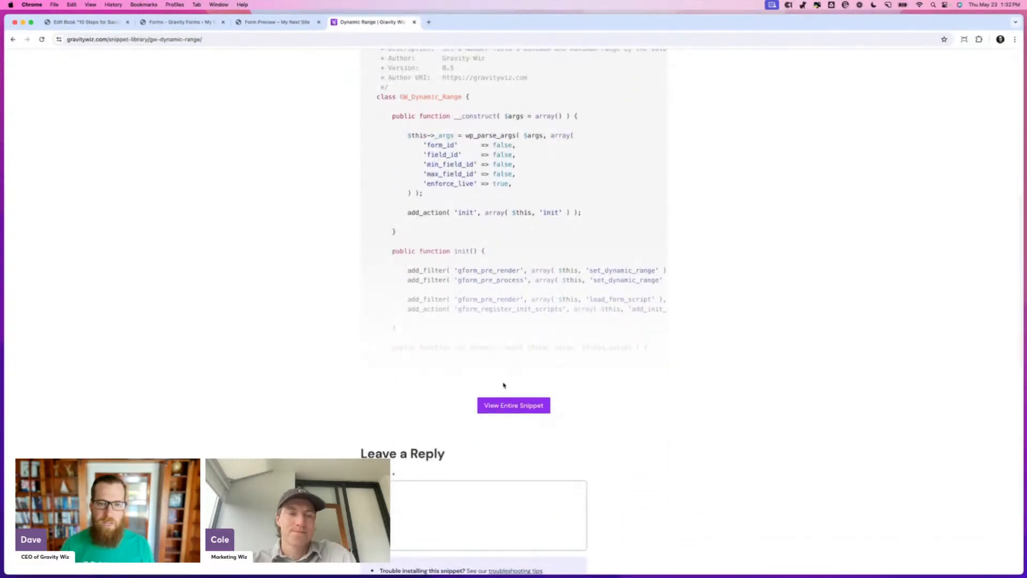
pyautogui.click(507, 405)
pyautogui.scroll(-15, 525, 311)
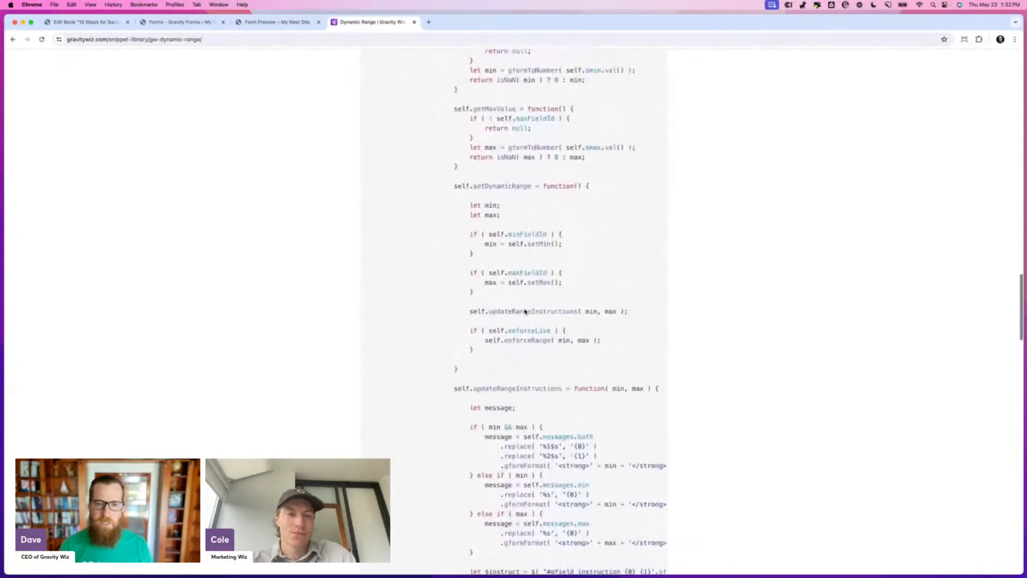
pyautogui.scroll(-20, 524, 310)
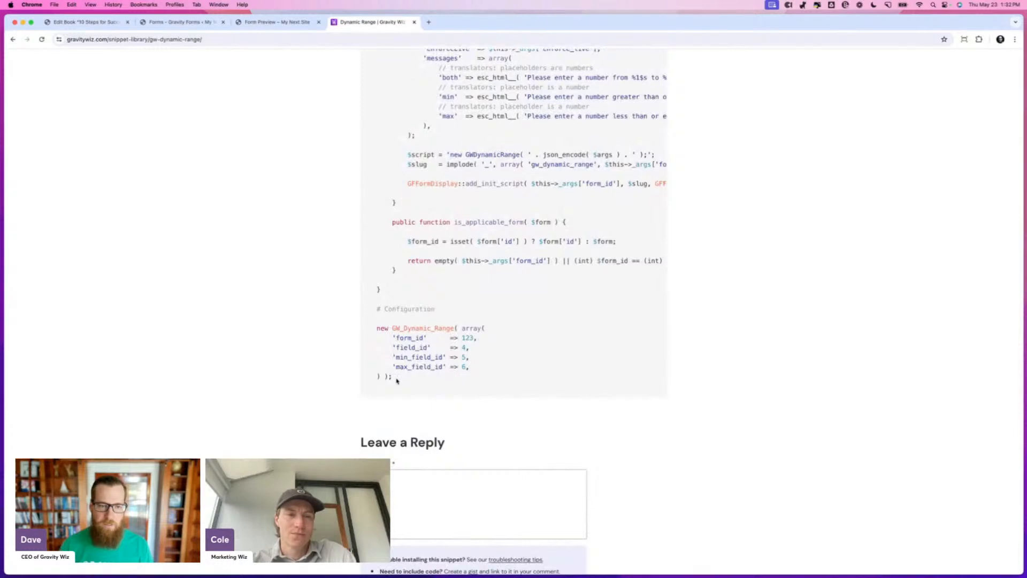
# - Highlight the Dynamic Range snippet's configuration array, pointing out its min_field_id and max_field_id parameters
pyautogui.moveTo(396, 380); pyautogui.dragTo(369, 329)
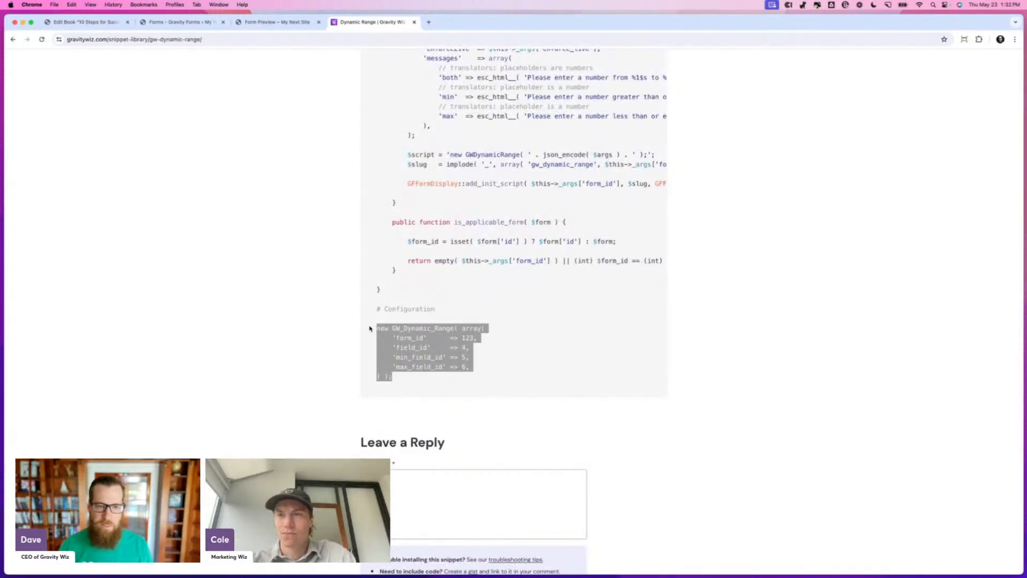
pyautogui.doubleClick(415, 356)
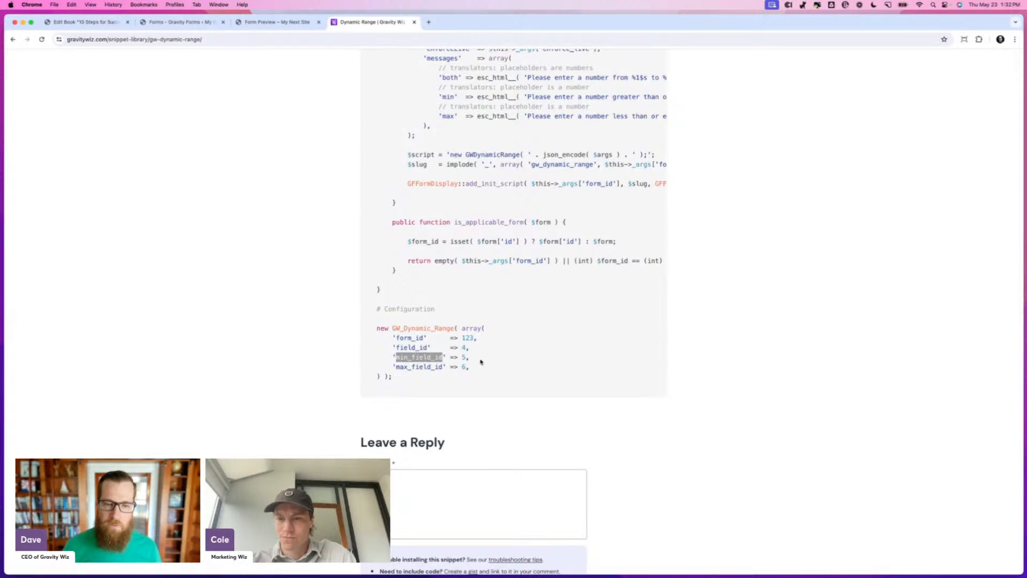
pyautogui.doubleClick(416, 367)
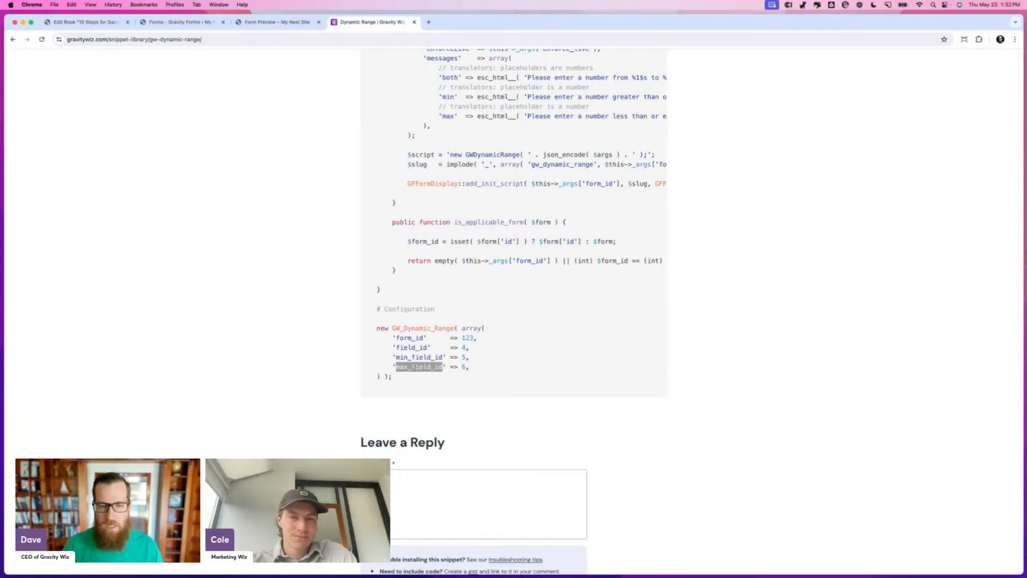
pyautogui.click(434, 309)
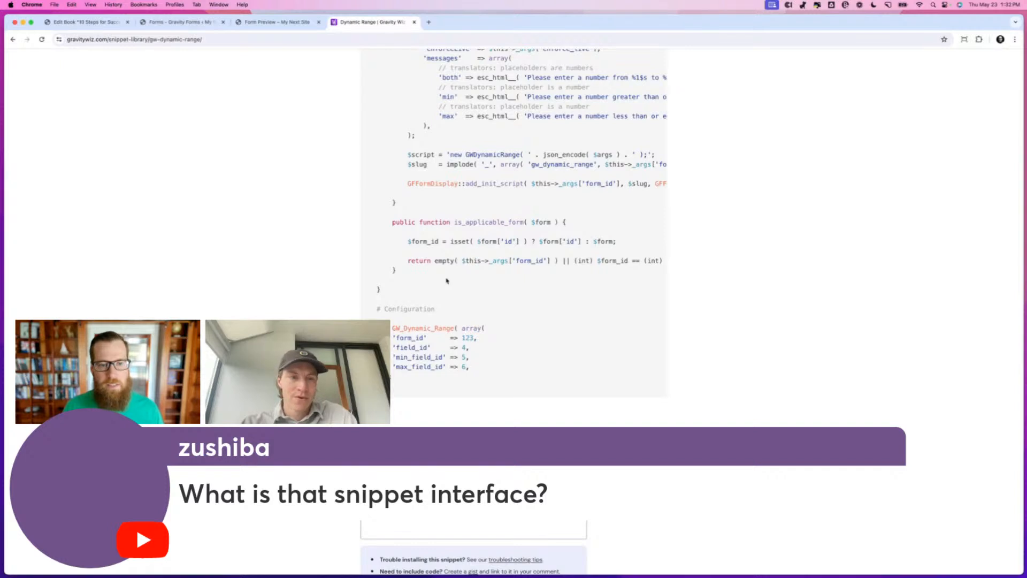
# - Close the Dynamic Range snippet page, reopen it in a new tab and go from it to the Snippet Library's main page
pyautogui.press('super+w')
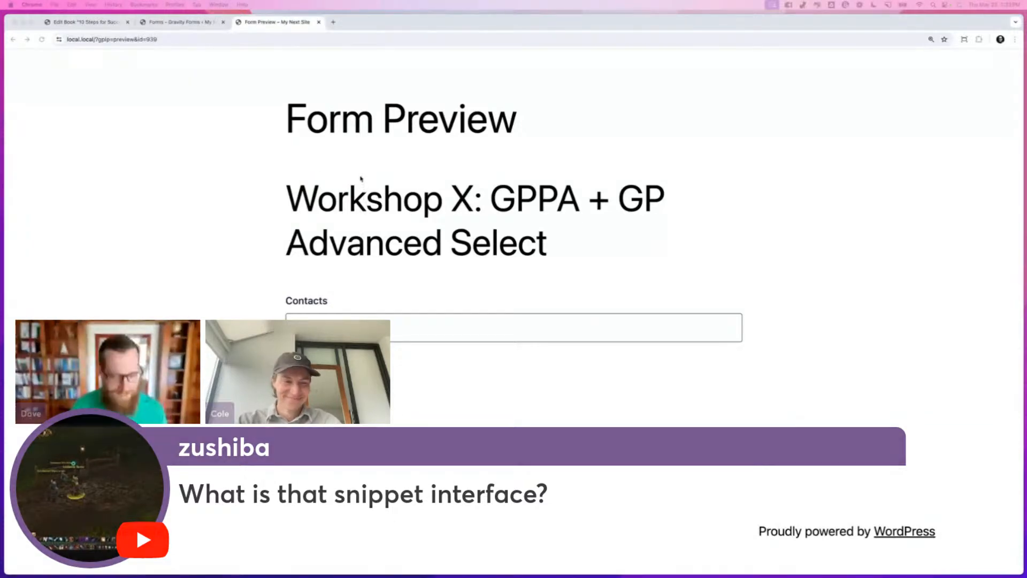
pyautogui.click(354, 104)
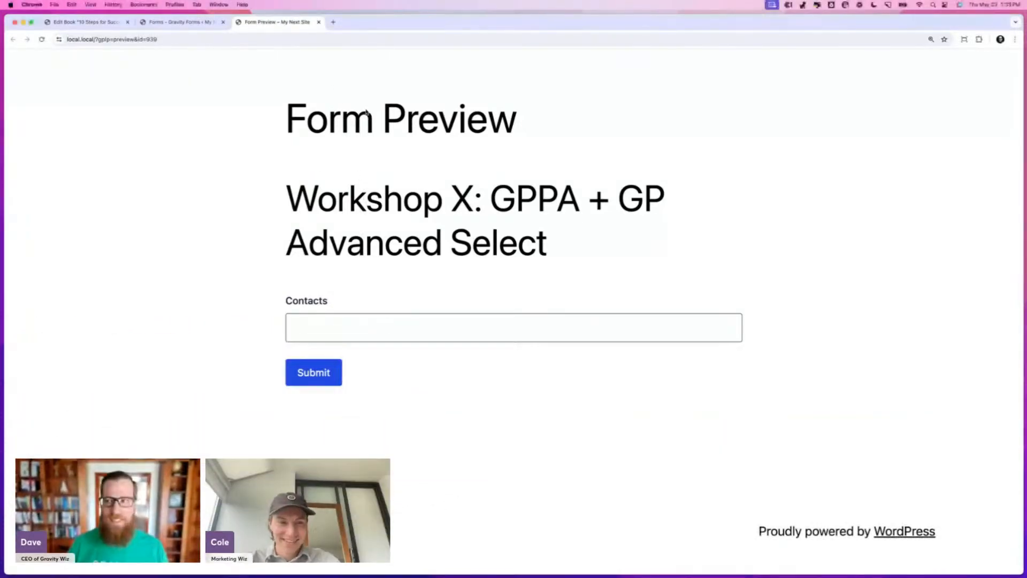
pyautogui.press('super+t')
pyautogui.write('gravitywiz.com/snippet-library/gw-dynamic-range/')
pyautogui.press('Return')
pyautogui.scroll(-3, 374, 134)
pyautogui.scroll(-15, 374, 134)
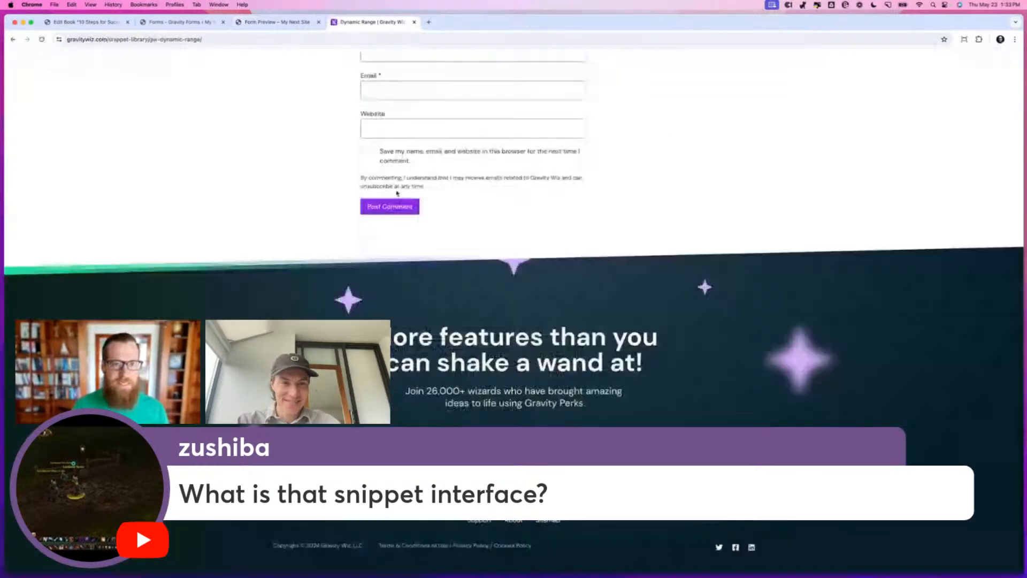
pyautogui.scroll(18, 397, 195)
pyautogui.click(398, 142)
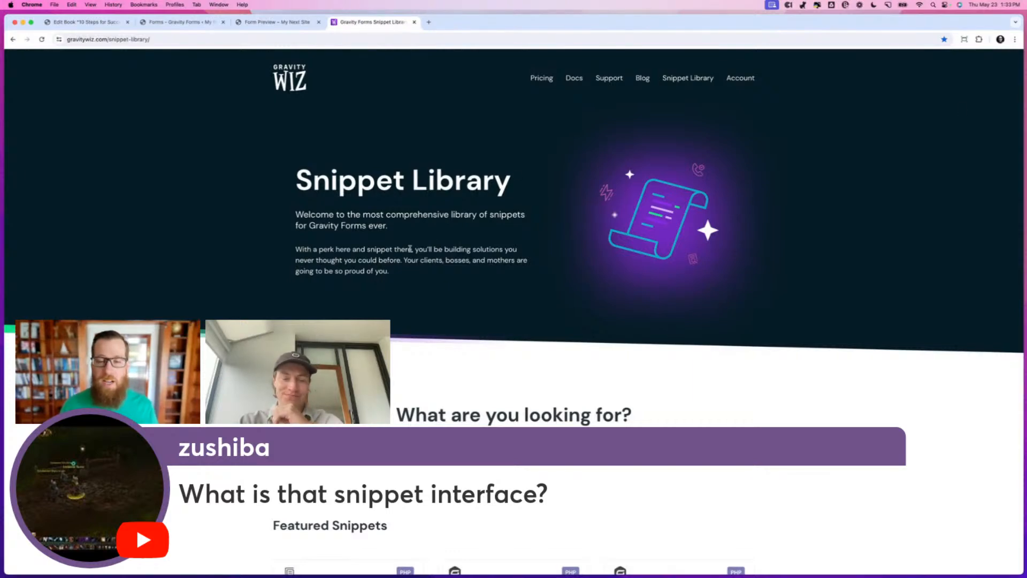
# - Search the Snippet Library for "custom database" and open the Custom Database snippet
pyautogui.scroll(-2, 438, 204)
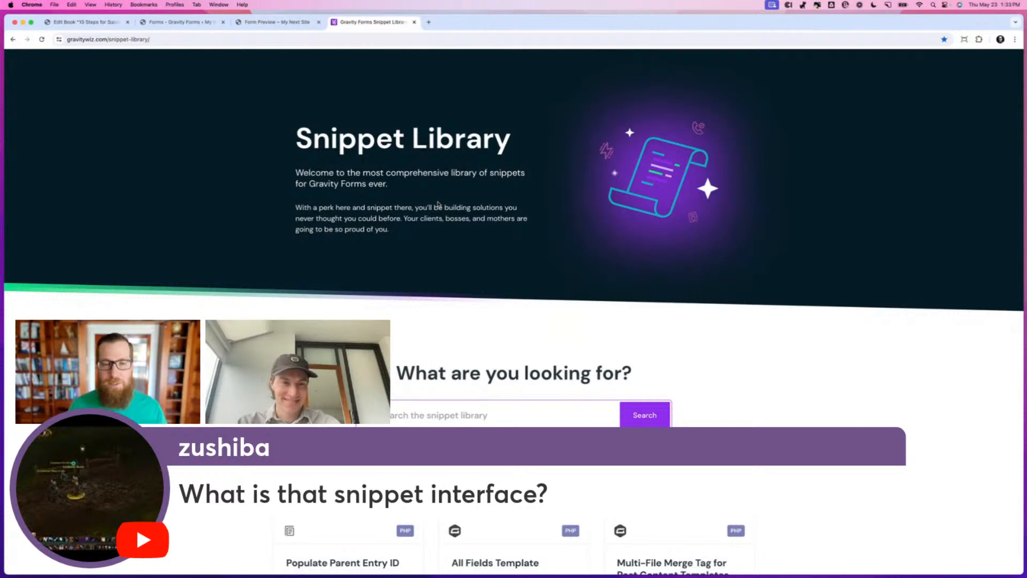
pyautogui.scroll(-8, 439, 204)
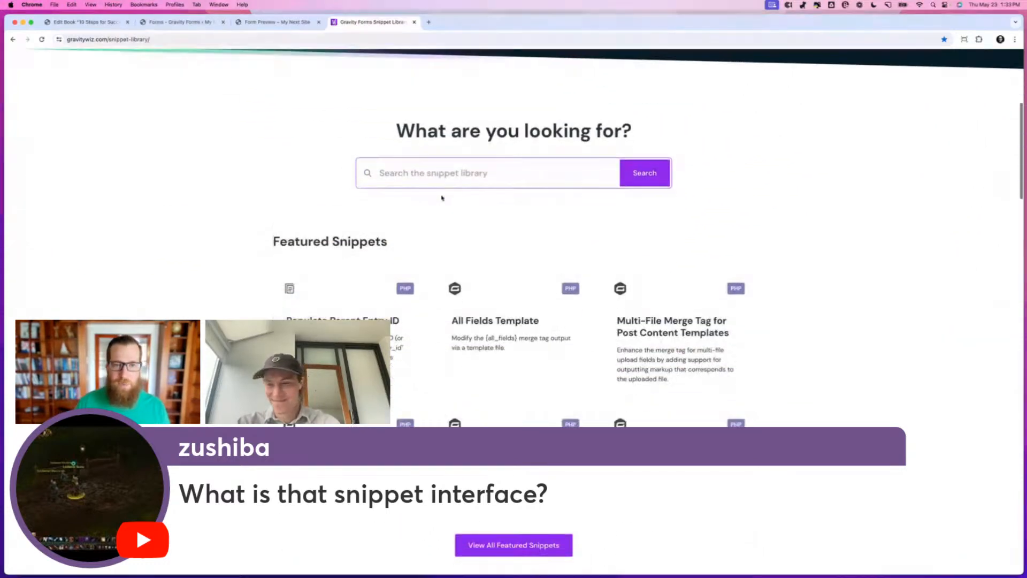
pyautogui.scroll(10, 442, 198)
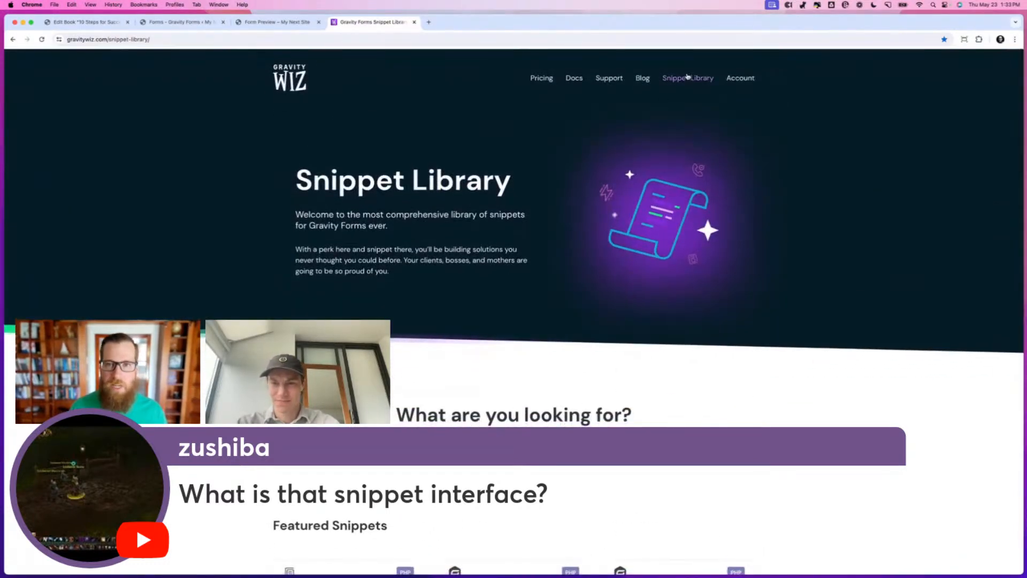
pyautogui.scroll(-6, 507, 336)
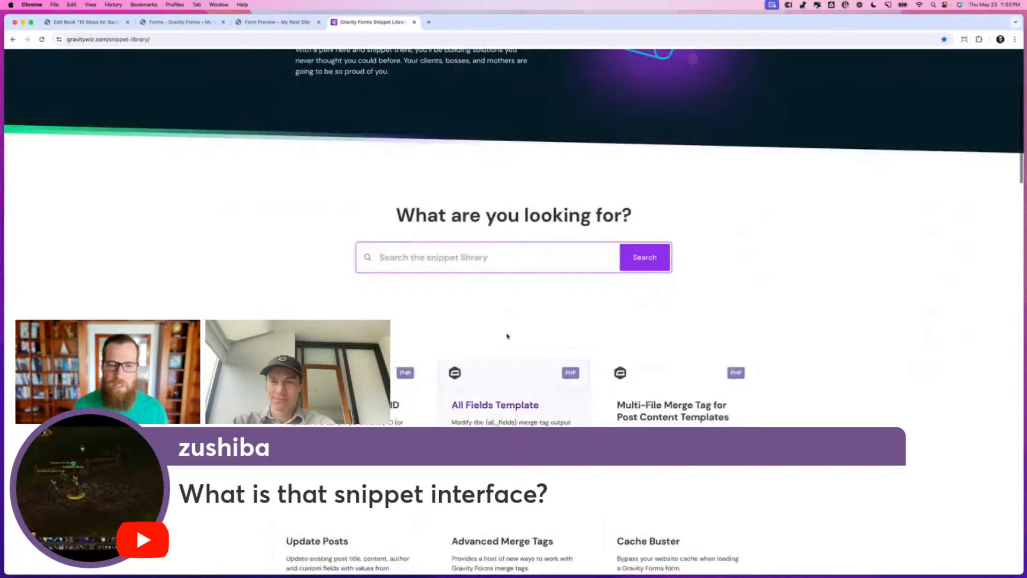
pyautogui.click(436, 253)
pyautogui.write('custom database')
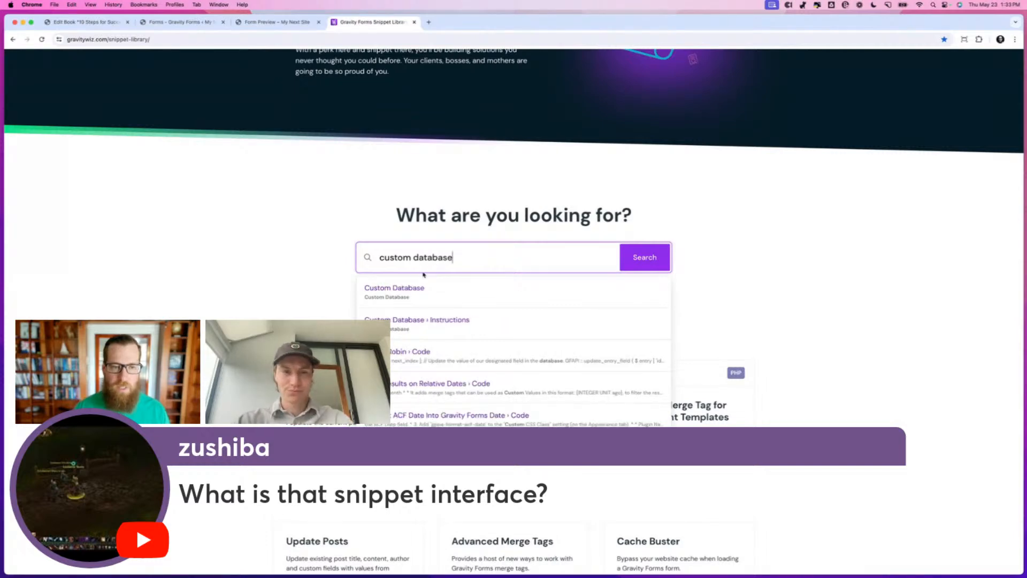
pyautogui.click(409, 296)
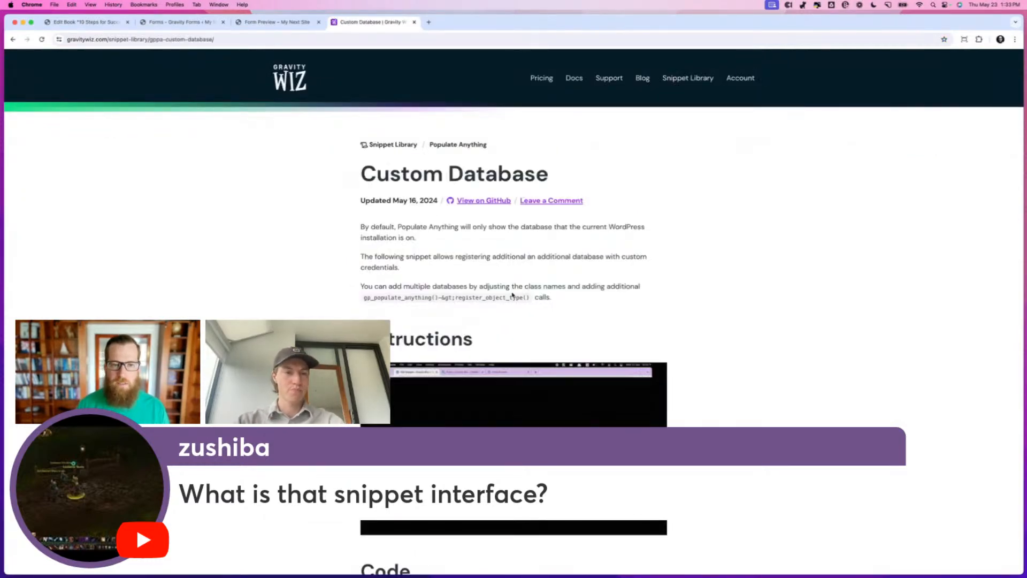
# - Look through the Custom Database snippet page and copy the full code of gppa-custom-database.php
pyautogui.scroll(-5, 512, 294)
pyautogui.scroll(-10, 512, 295)
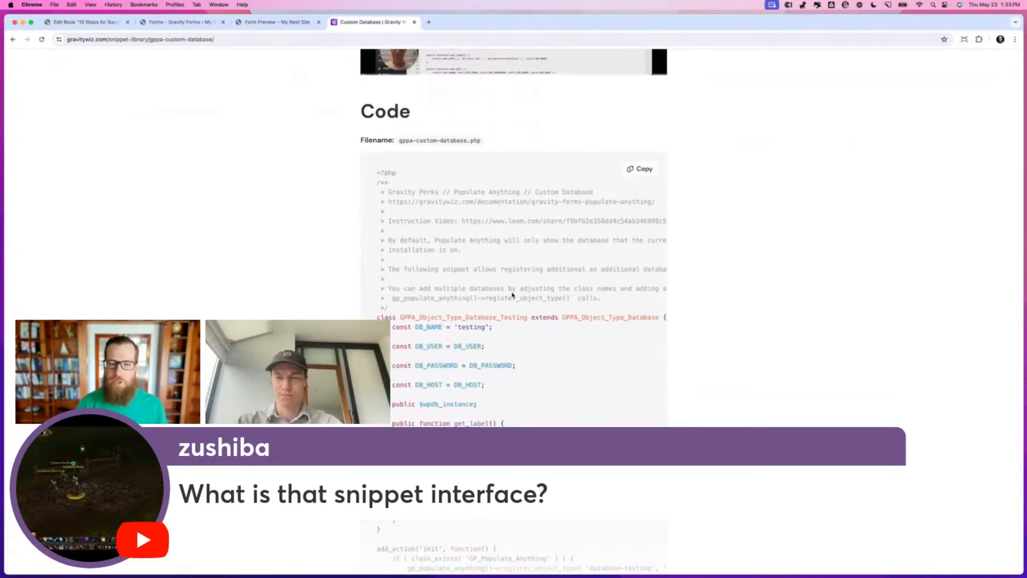
pyautogui.scroll(15, 512, 295)
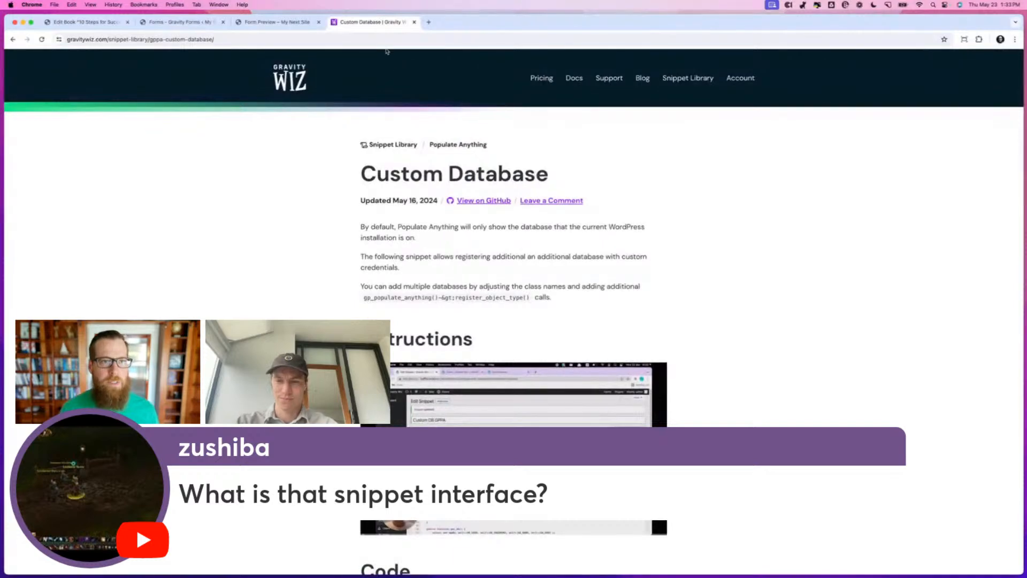
pyautogui.scroll(-12, 525, 222)
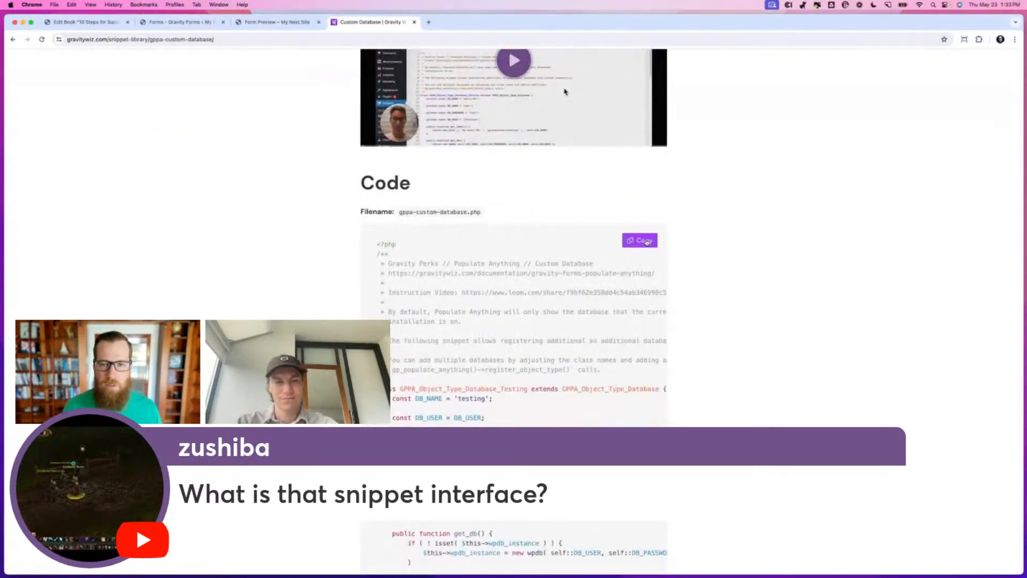
pyautogui.click(646, 241)
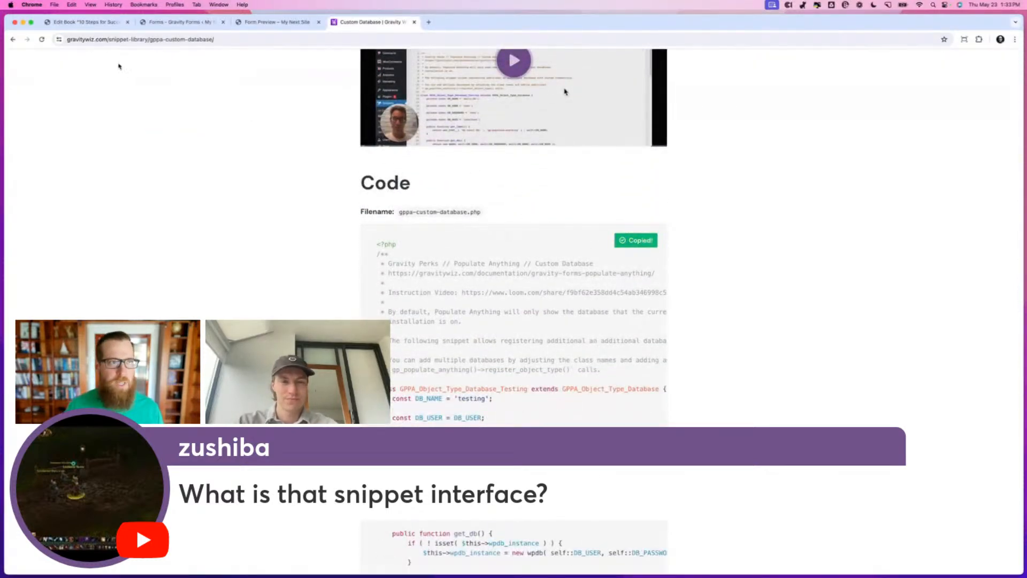
# - Return to the WordPress admin of the form editor and open the site's Snippets list in a new tab
pyautogui.click(82, 22)
pyautogui.click(164, 22)
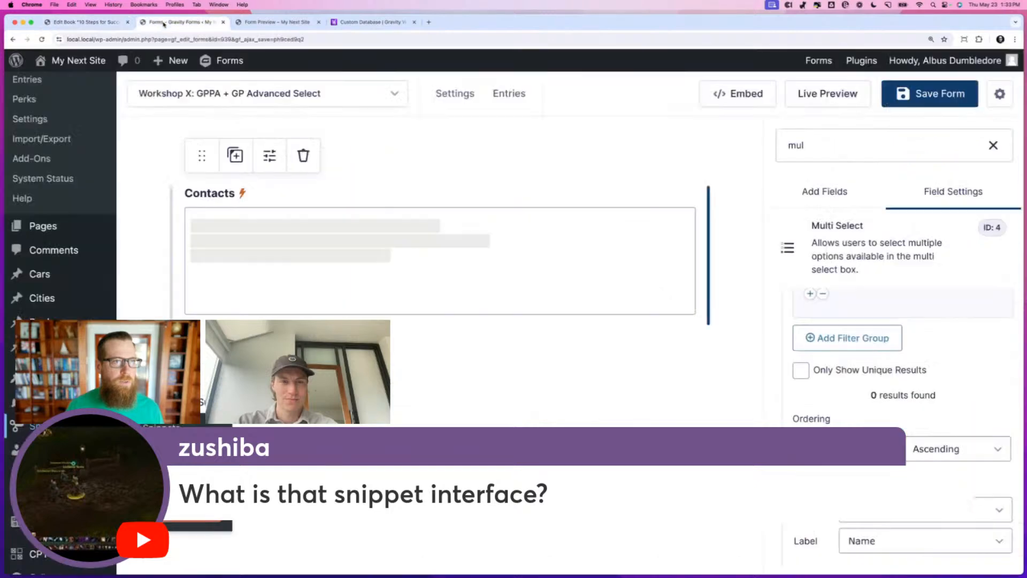
pyautogui.keyDown('super'); pyautogui.click(49, 426); pyautogui.keyUp('super')
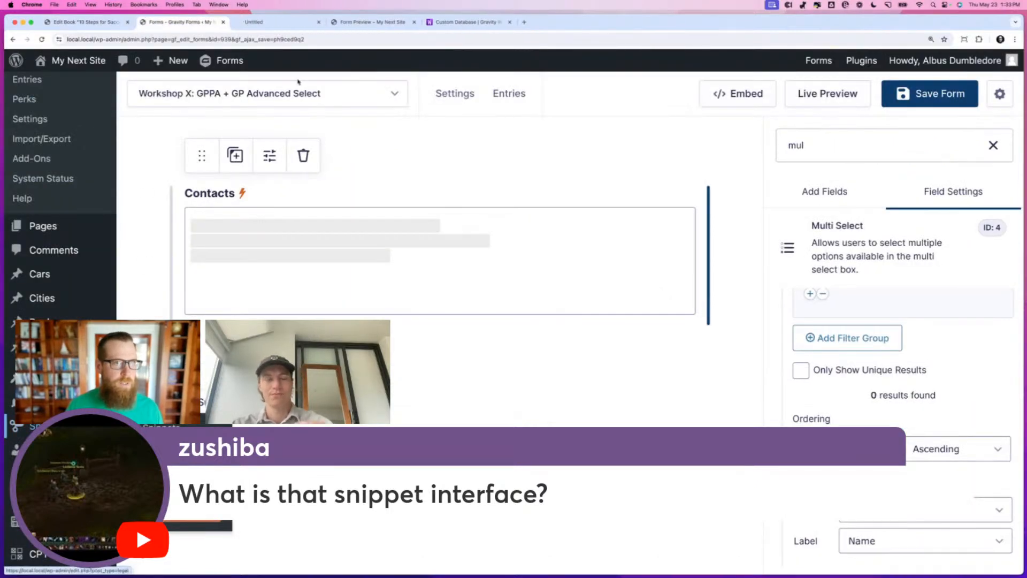
pyautogui.click(278, 22)
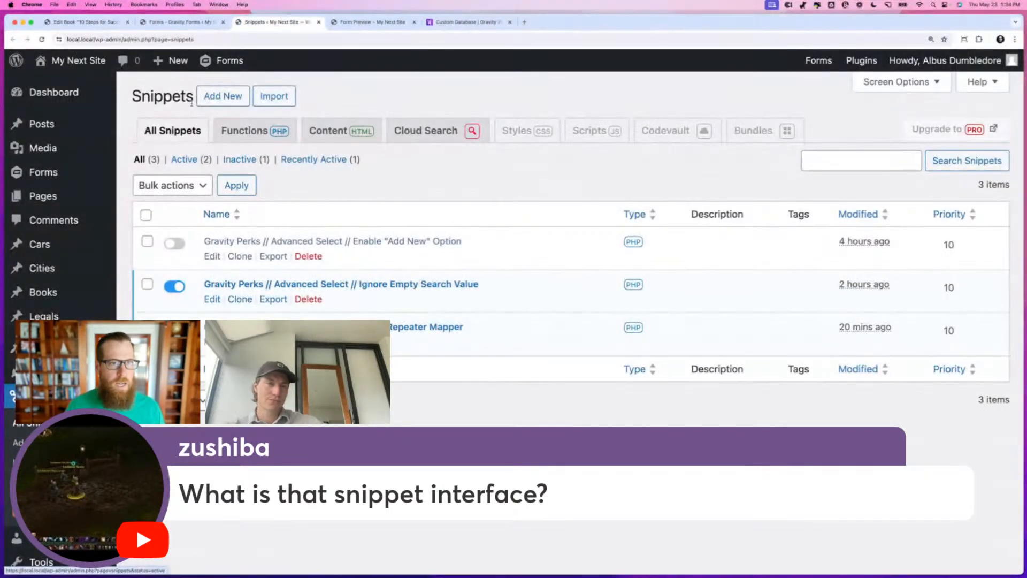
# - Look up "code snippet" in the site's plugin quick search, then dismiss the search
pyautogui.press('super+shift+p')
pyautogui.write('code snippet')
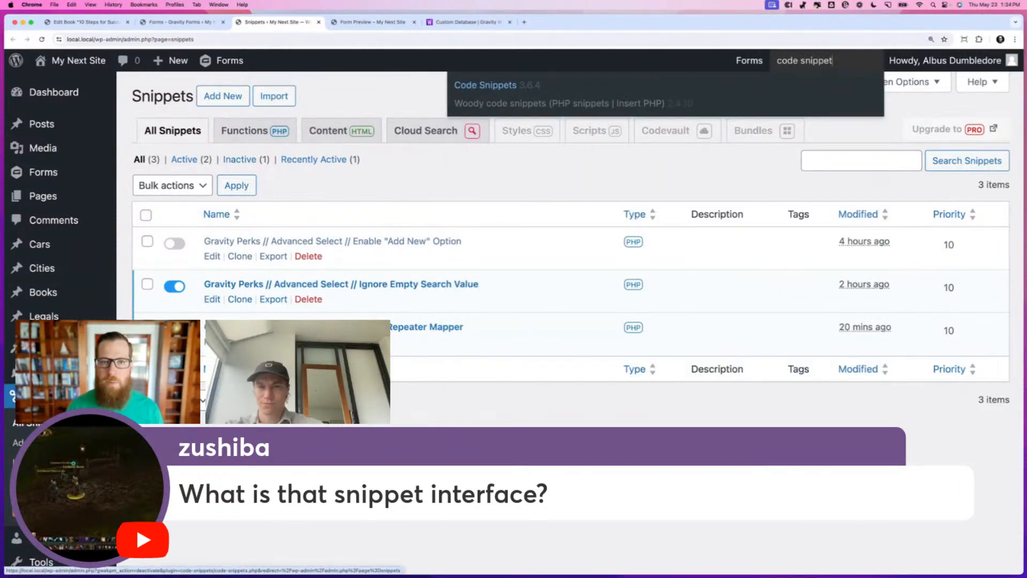
pyautogui.press('Escape')
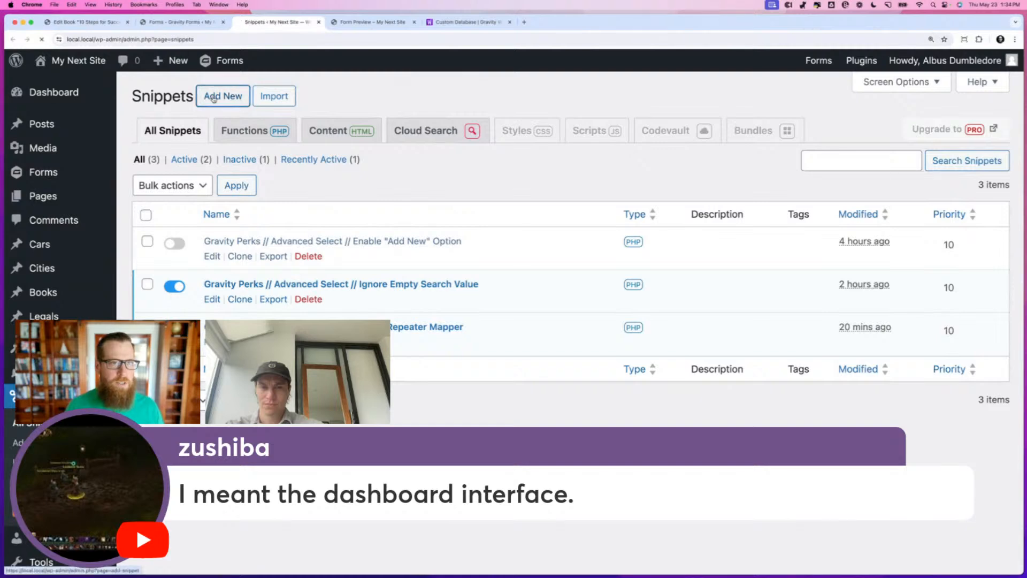
# - Add a new PHP snippet containing the copied Custom Database code, without the duplicate opening <?php line
pyautogui.click(220, 97)
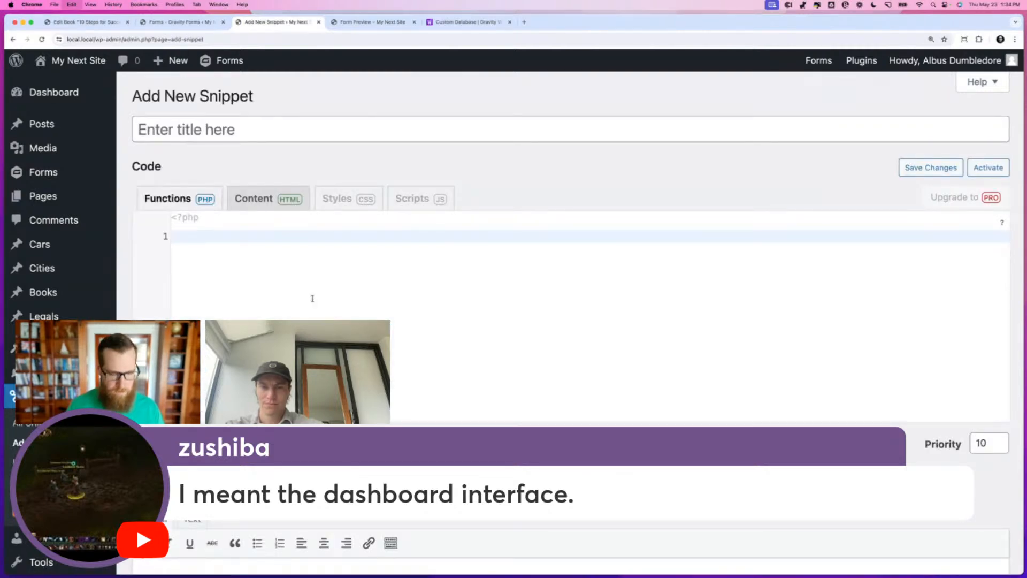
pyautogui.press('super+v')
pyautogui.scroll(10, 313, 300)
pyautogui.click(230, 237)
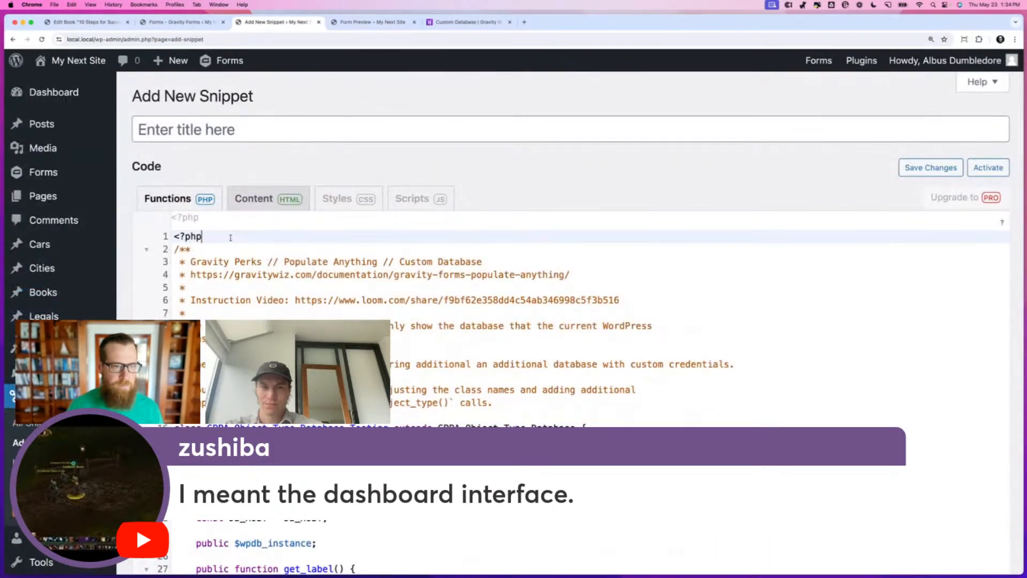
pyautogui.press('super+shift+Left')
pyautogui.press('BackSpace')
pyautogui.press('Down')
pyautogui.press('BackSpace')
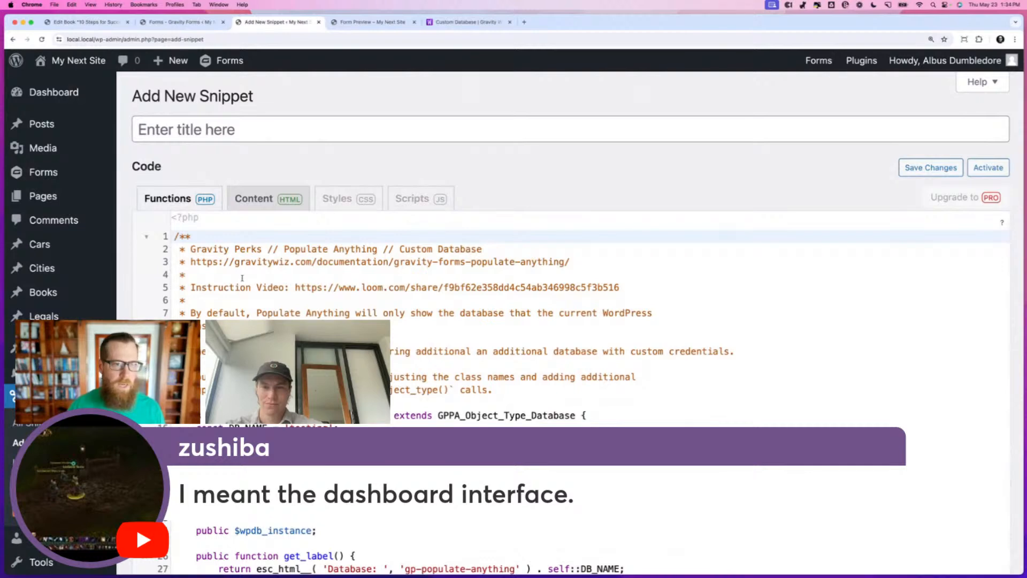
# - Title the snippet "Gravity Perks // Populate Anything // Custom Database" from its header comment, save it and activate it
pyautogui.scroll(-1, 240, 298)
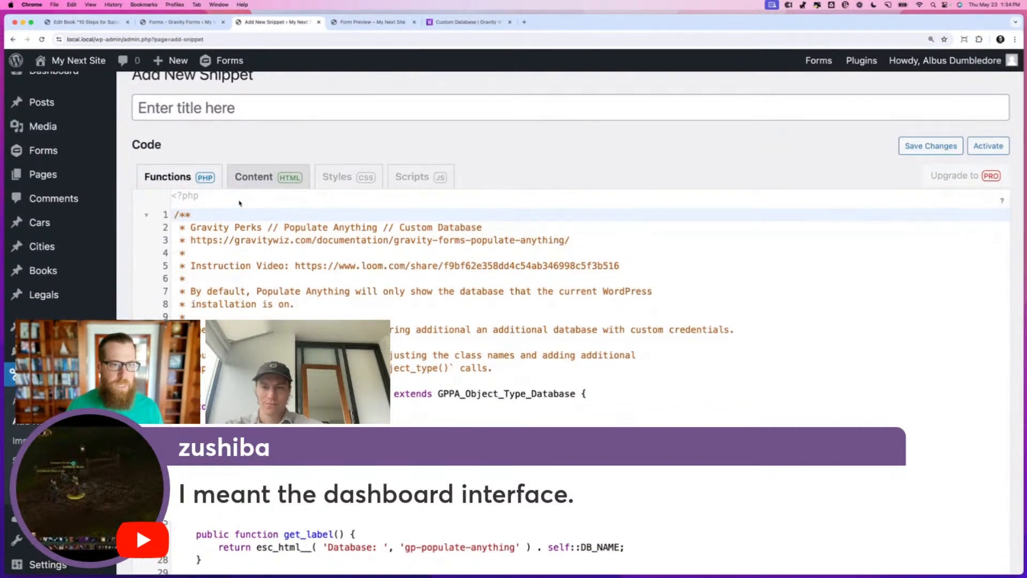
pyautogui.click(191, 228)
pyautogui.press('super+shift+Right')
pyautogui.press('super+c')
pyautogui.click(166, 108)
pyautogui.press('super+v')
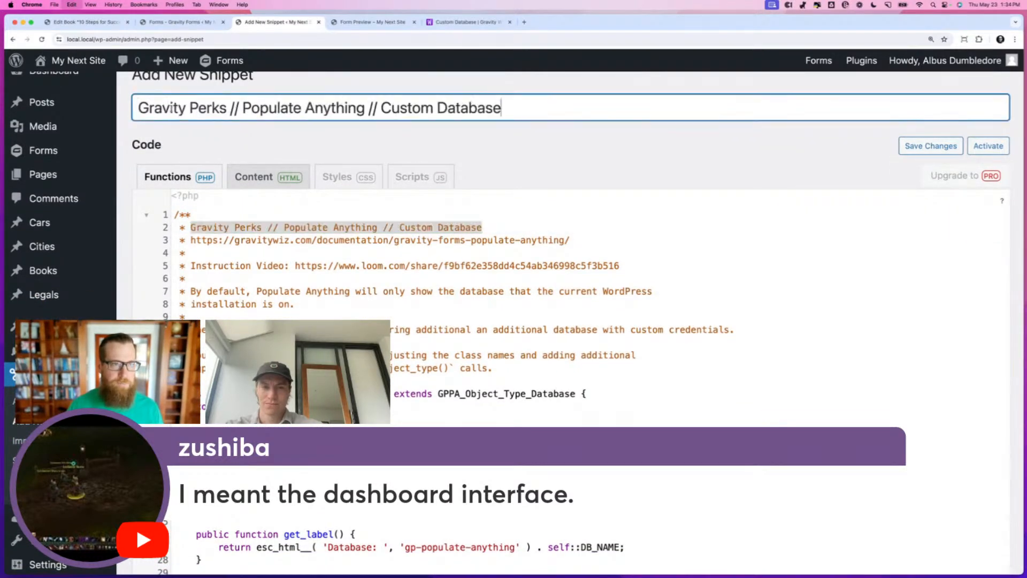
pyautogui.click(956, 151)
pyautogui.click(987, 206)
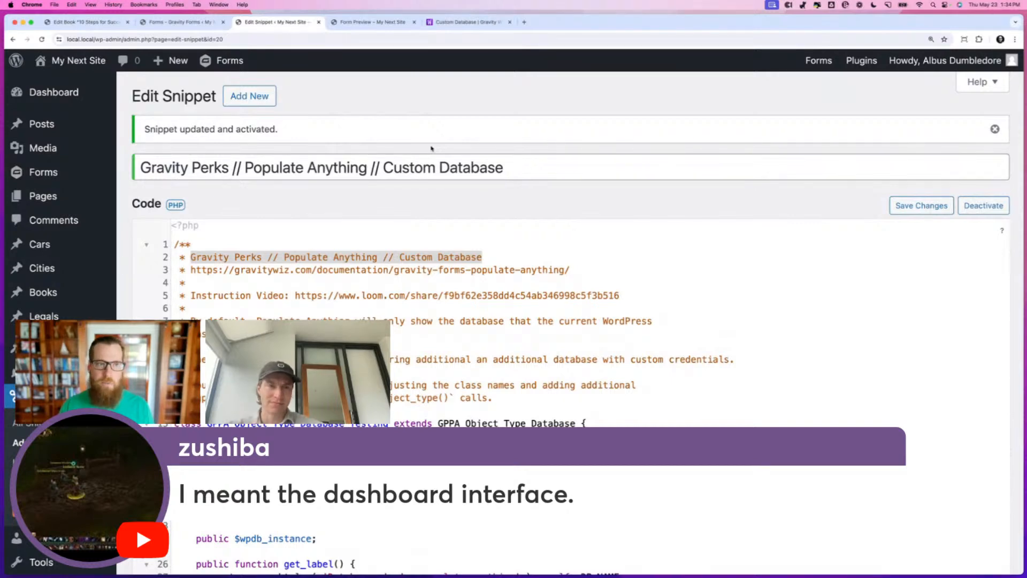
# - Close the snippet editor, open the Workshop X form's Code Chest settings in a new tab and examine the JavaScript and CSS sections
pyautogui.press('super+w')
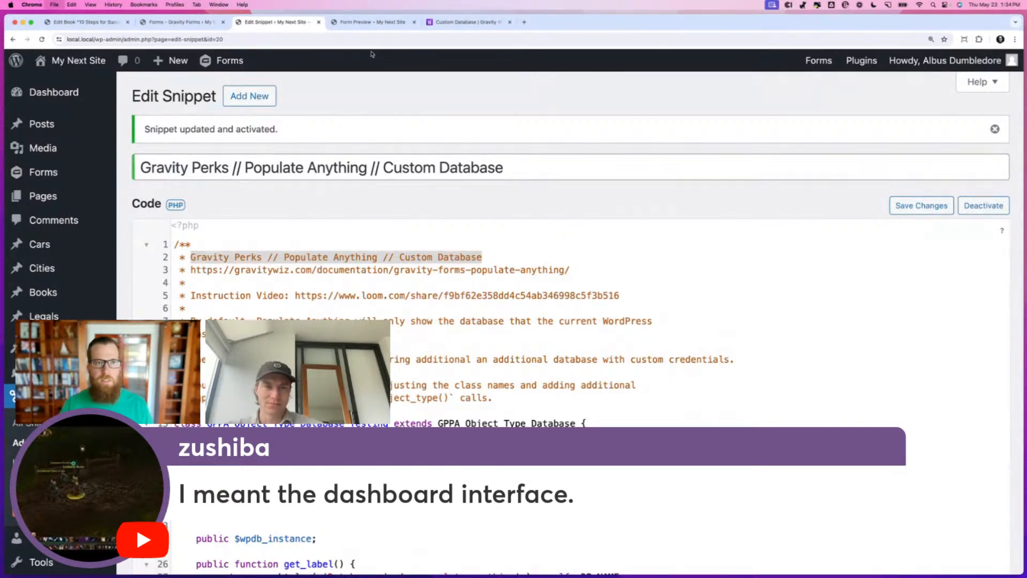
pyautogui.moveTo(509, 134)
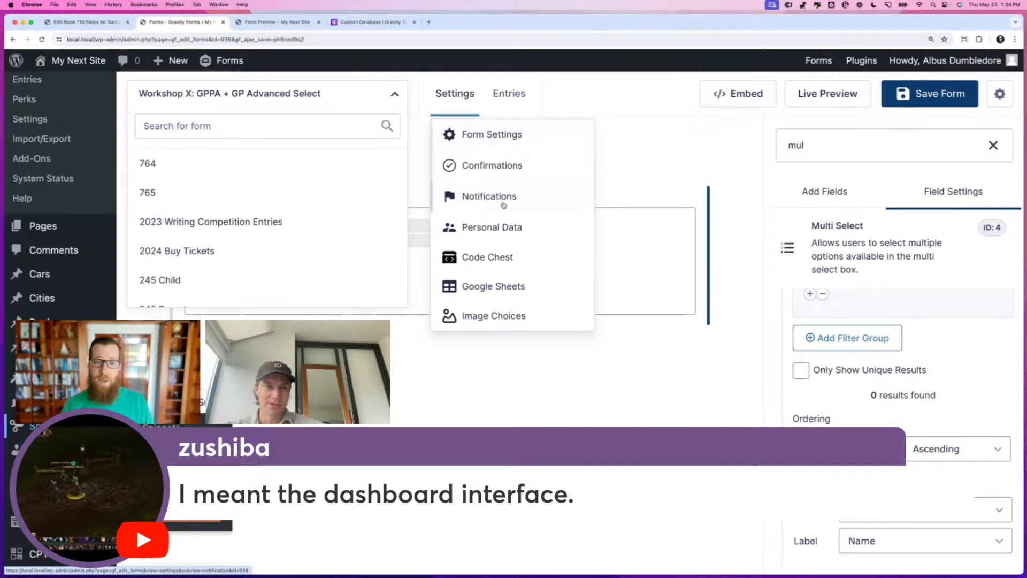
pyautogui.keyDown('super'); pyautogui.click(477, 262); pyautogui.keyUp('super')
pyautogui.hotkey('ctrl', 'Tab')
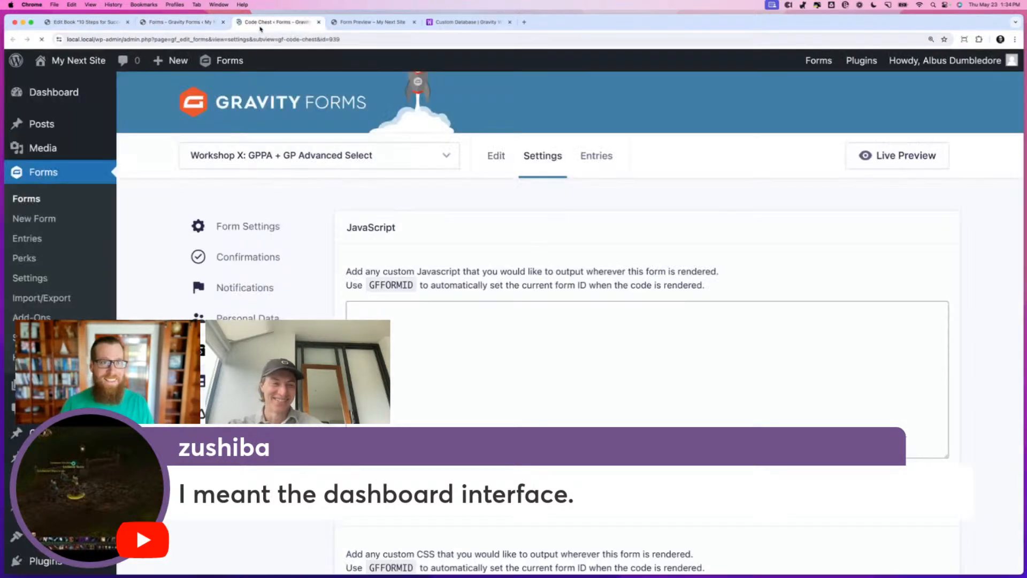
pyautogui.scroll(-3, 604, 346)
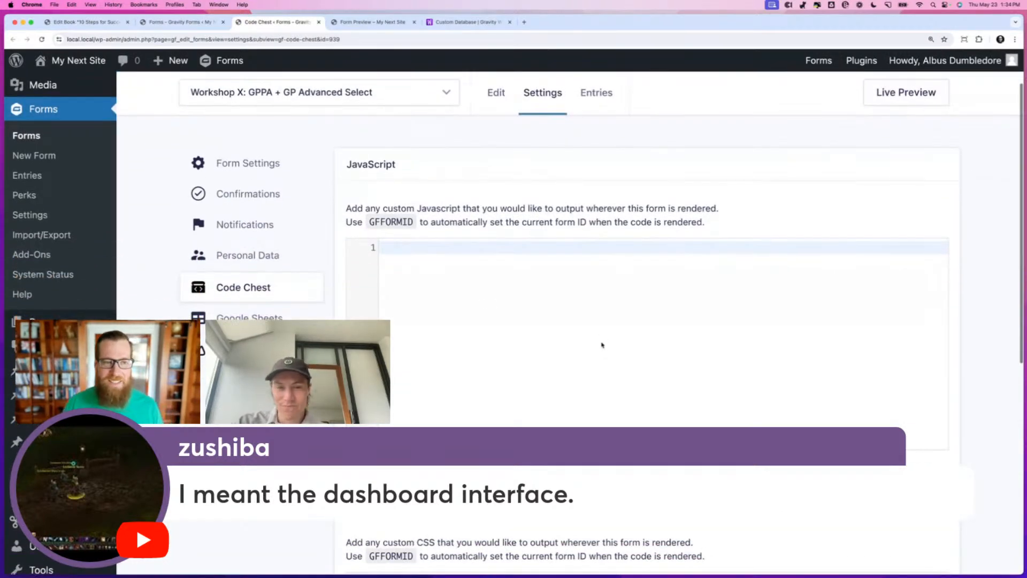
pyautogui.scroll(-1, 318, 273)
pyautogui.scroll(-5, 318, 272)
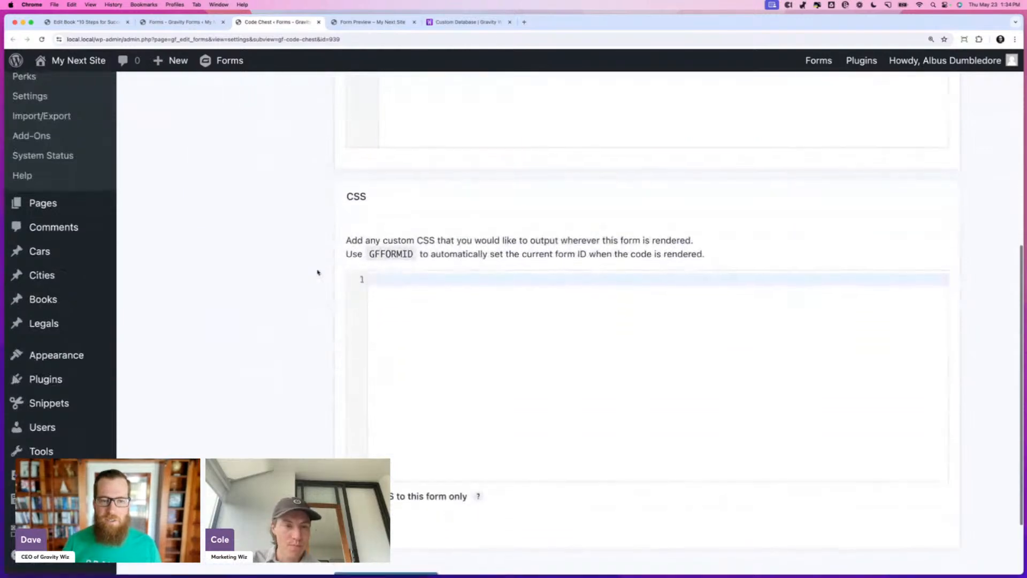
pyautogui.scroll(10, 317, 272)
pyautogui.scroll(-6, 434, 262)
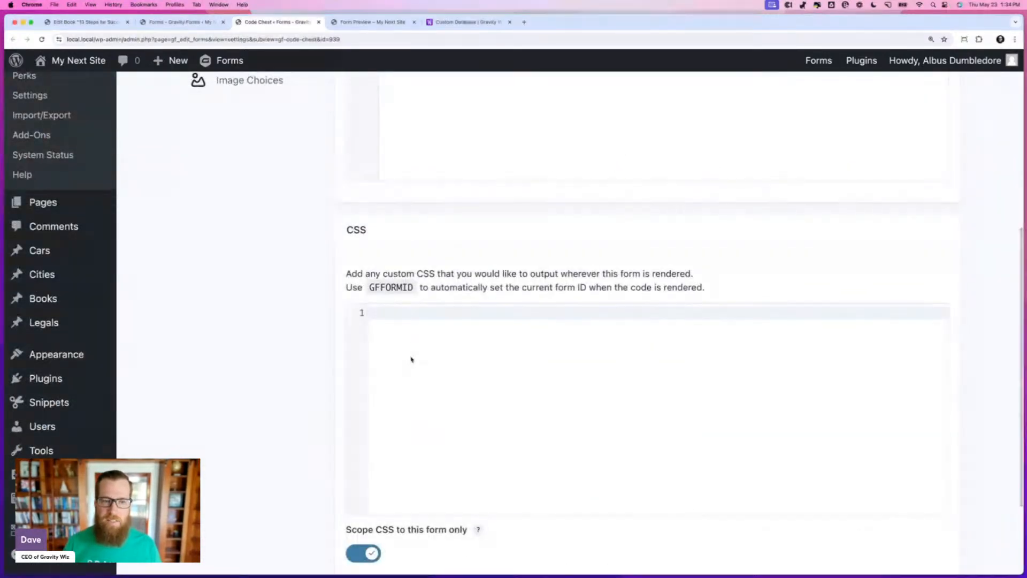
# - Paste the copied "Advanced Select // Clear Search on Selection" snippet into the form's JavaScript section and highlight its GFFORMID placeholder
pyautogui.scroll(4, 410, 357)
pyautogui.click(449, 321)
pyautogui.press('super+shift+v')
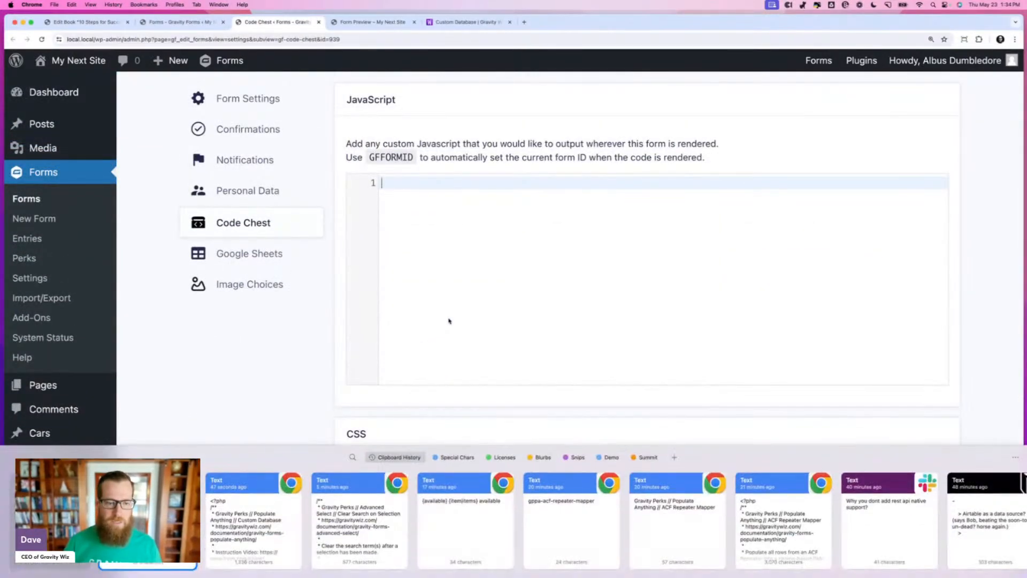
pyautogui.press('Right')
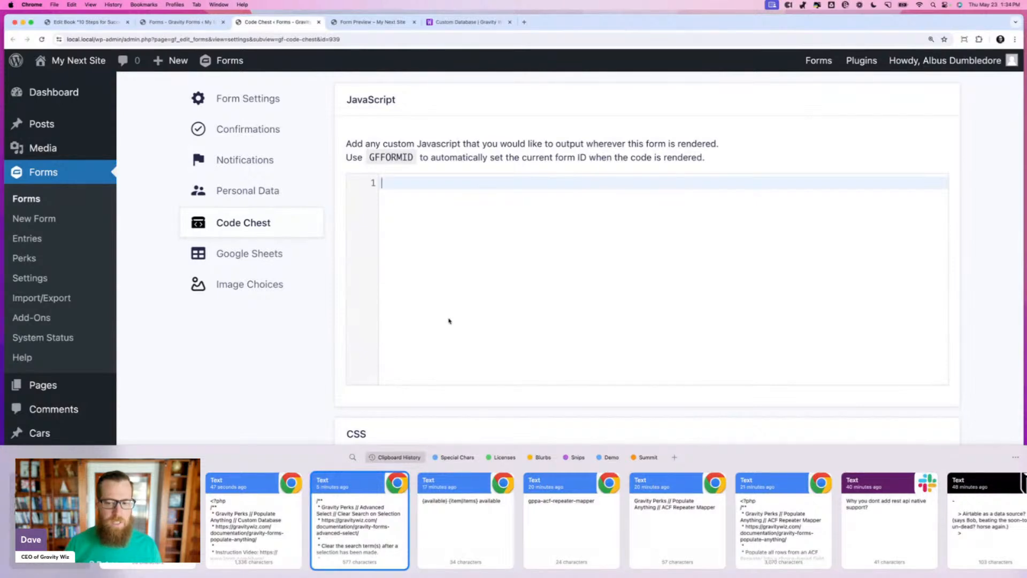
pyautogui.press('Return')
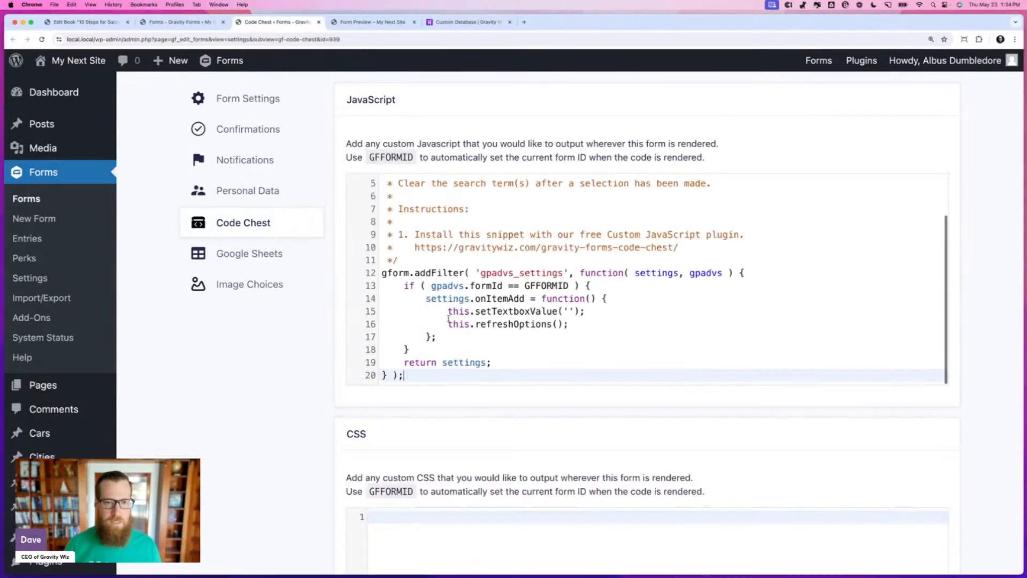
pyautogui.scroll(2, 511, 274)
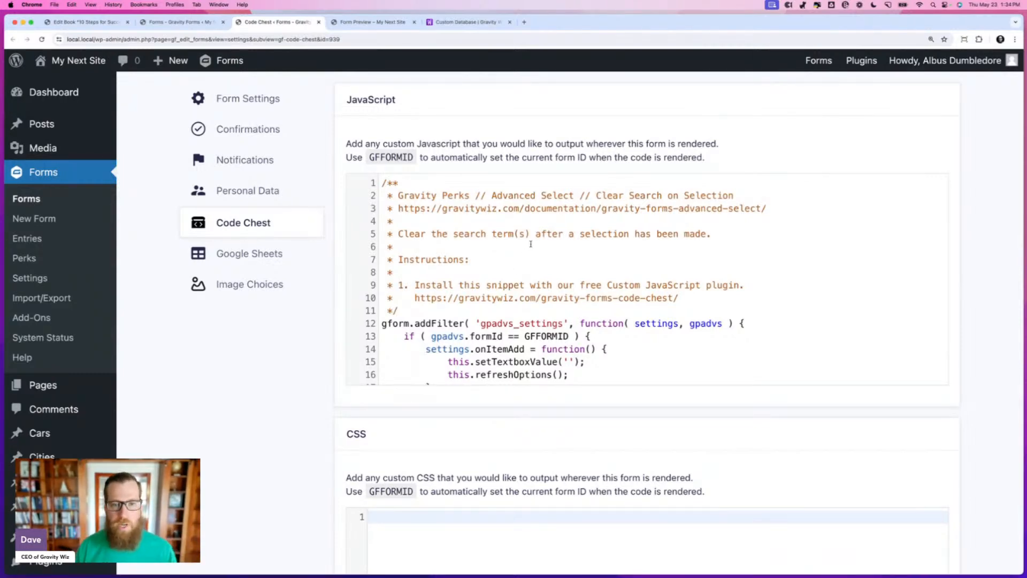
pyautogui.scroll(-2, 512, 274)
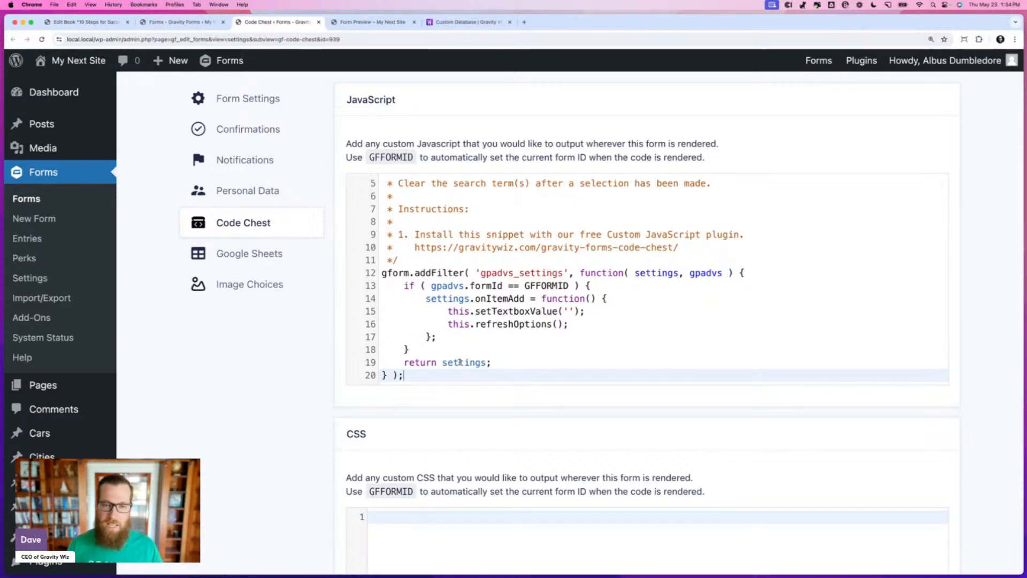
pyautogui.doubleClick(540, 286)
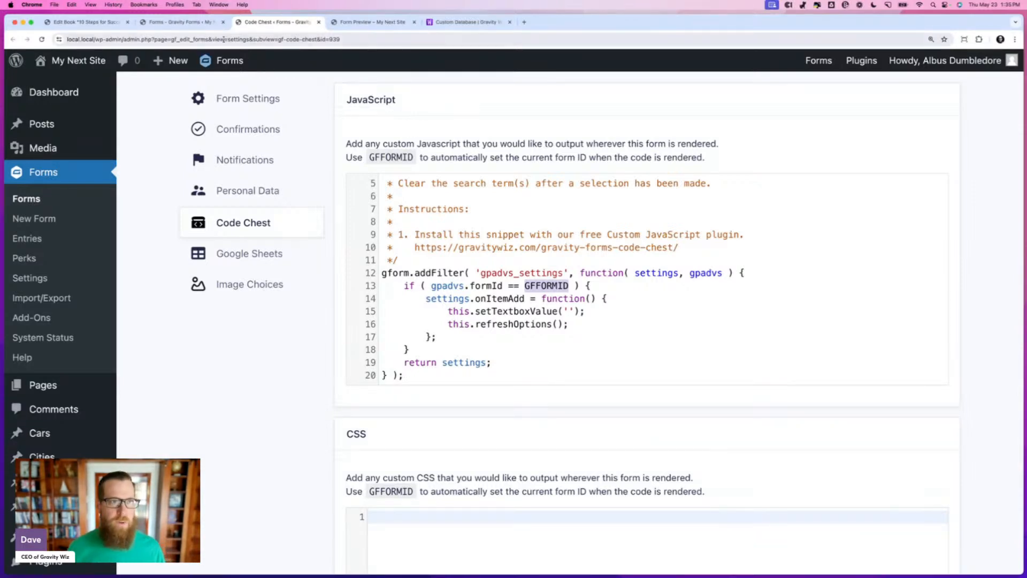
# - Open the site's snippets list in a new tab, examine the code of the "Ignore Empty Search Value" snippet and close the tab
pyautogui.click(179, 23)
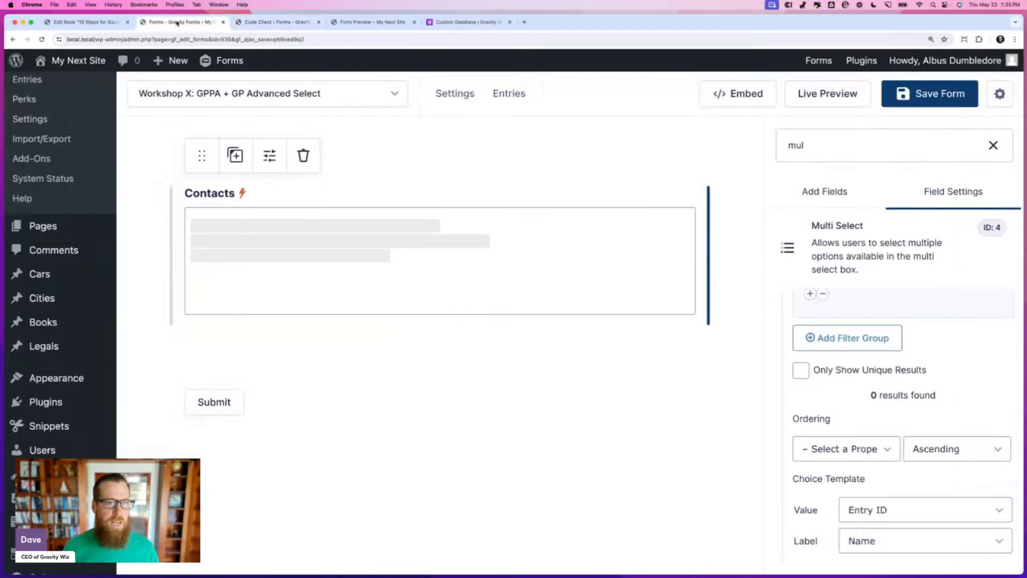
pyautogui.keyDown('super'); pyautogui.click(49, 426); pyautogui.keyUp('super')
pyautogui.click(357, 23)
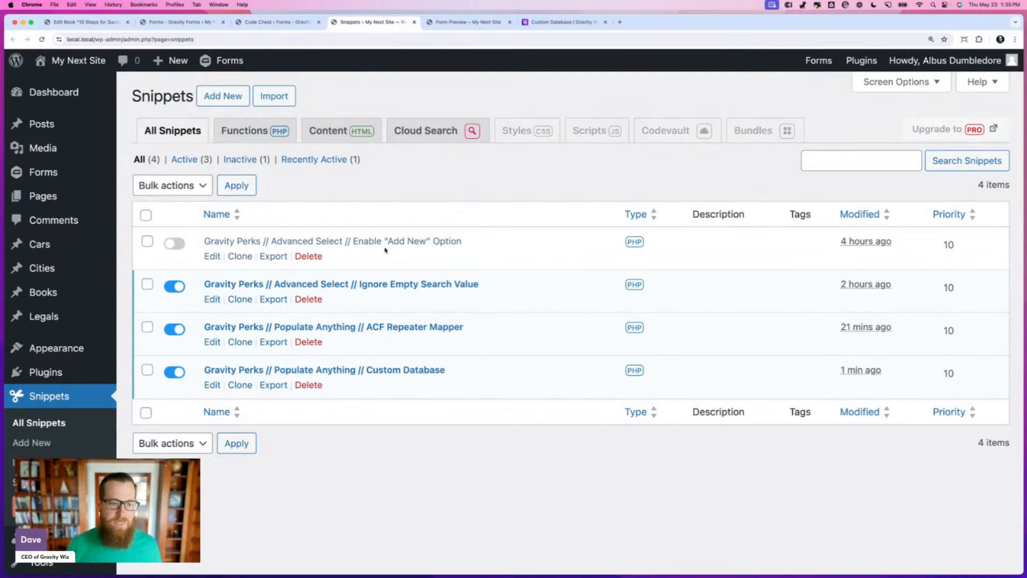
pyautogui.click(212, 299)
pyautogui.scroll(-2, 344, 277)
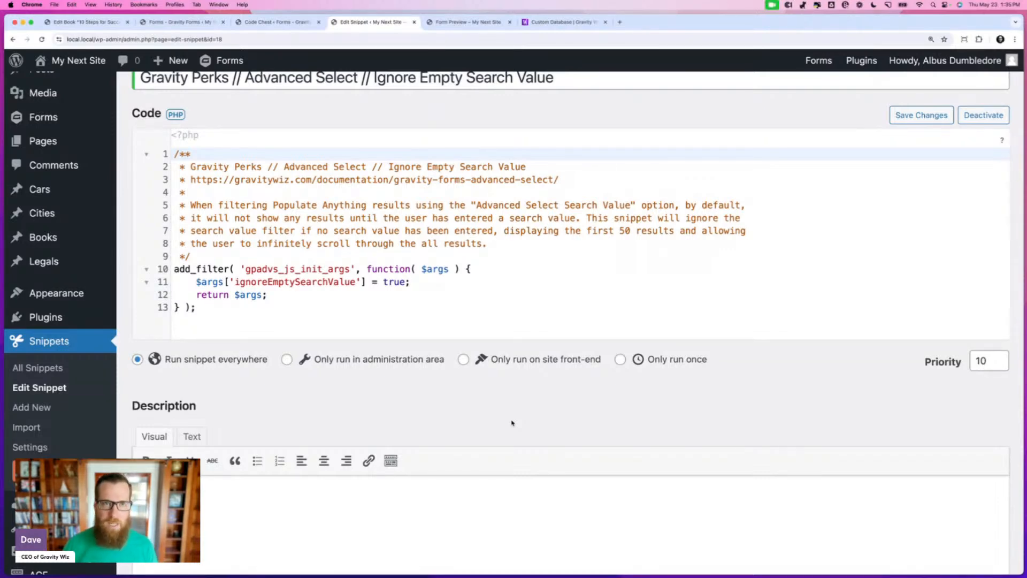
pyautogui.press('super+w')
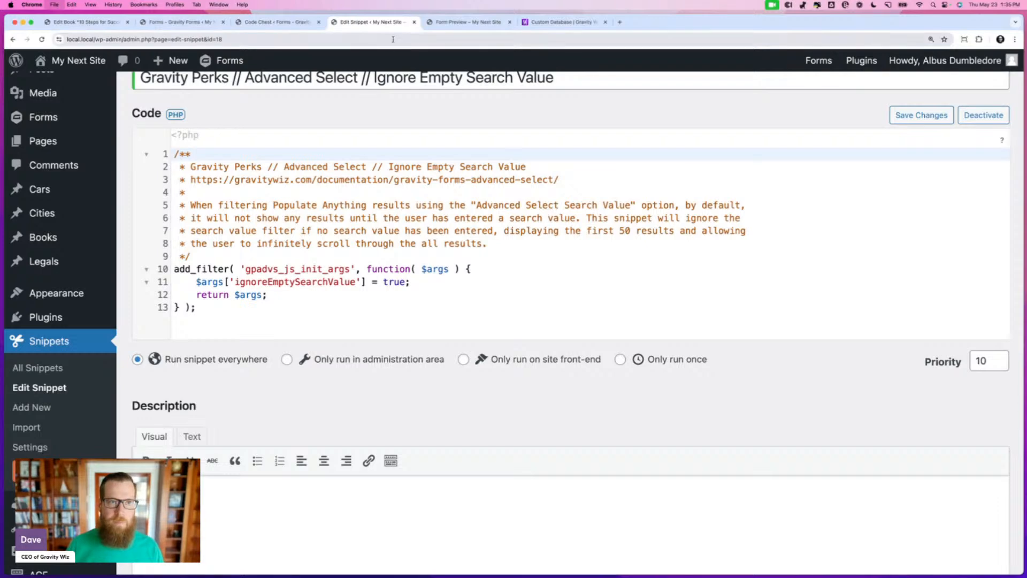
# - Close the form's Code Chest settings without saving, along with the form preview and the Custom Database library page
pyautogui.scroll(3, 483, 271)
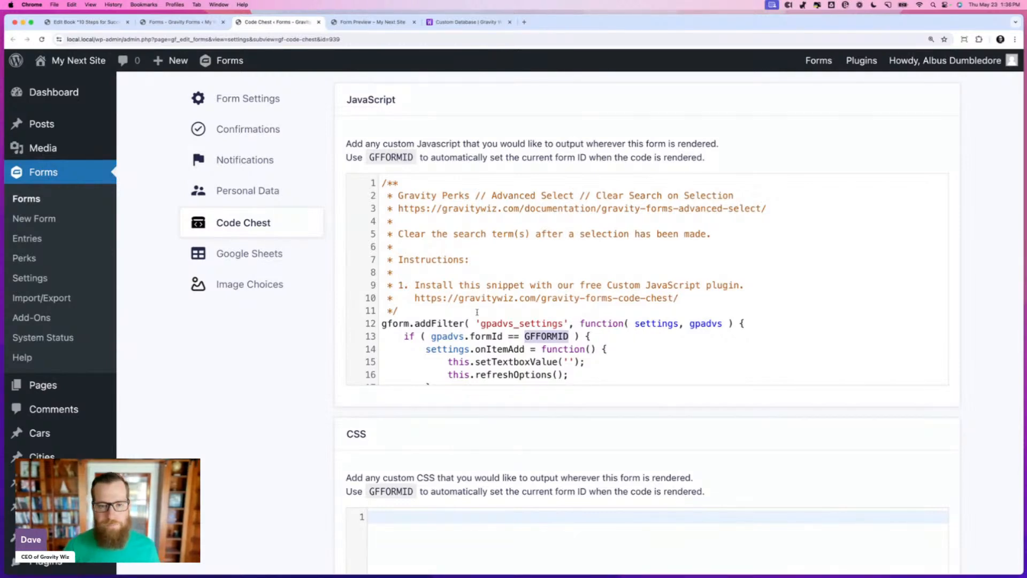
pyautogui.click(480, 138)
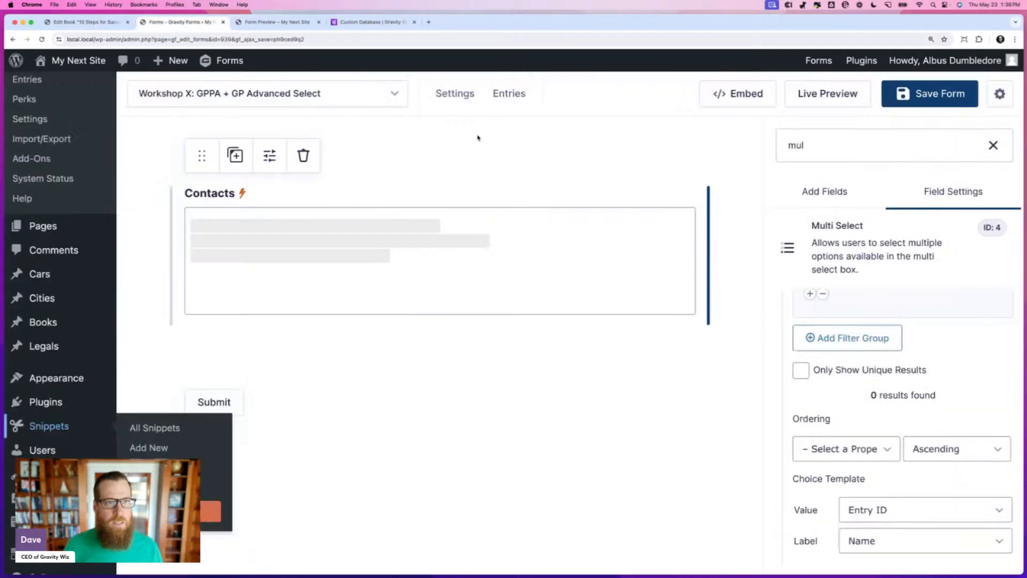
pyautogui.click(301, 24)
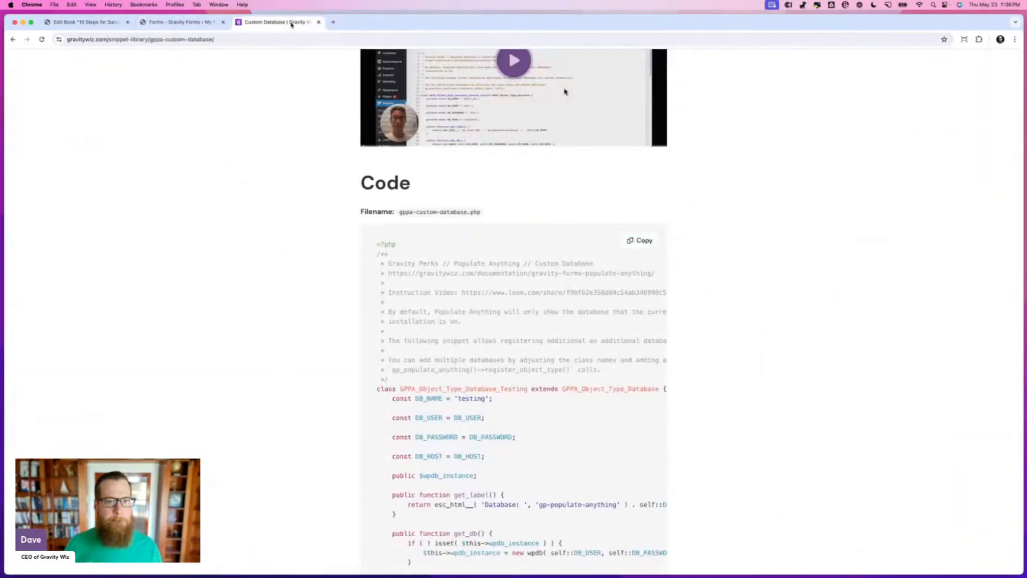
pyautogui.press('super+w')
# - Return to the form editor and open the "Workshop X: GPPA + Google Sheets" form through the quick form search
pyautogui.press('super+Tab')
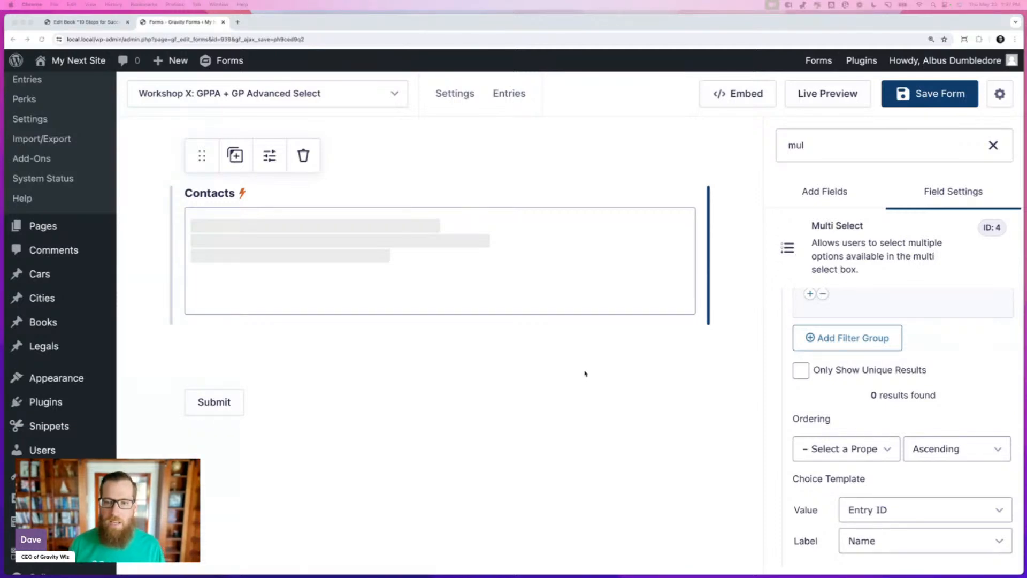
pyautogui.click(521, 383)
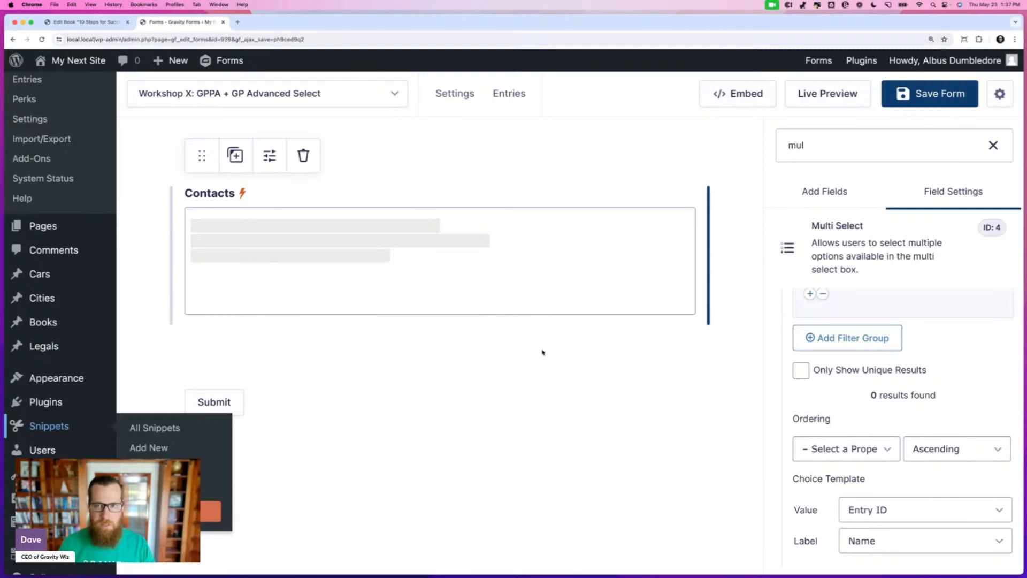
pyautogui.click(564, 408)
pyautogui.press('super+k')
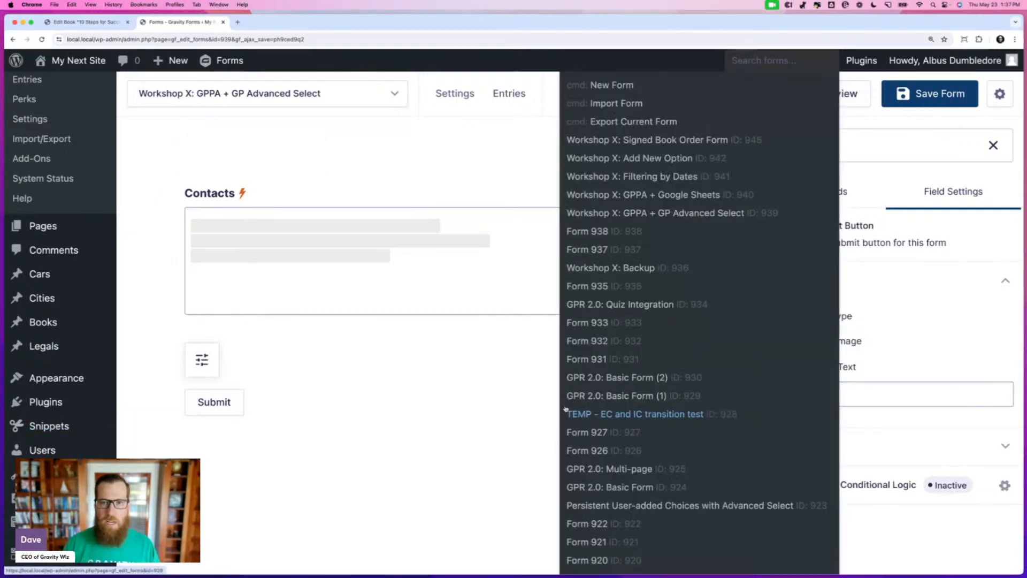
pyautogui.press('Down')
pyautogui.press('Down')
pyautogui.press('Down')
pyautogui.press('Down')
pyautogui.press('Down')
pyautogui.press('Down')
pyautogui.press('Return')
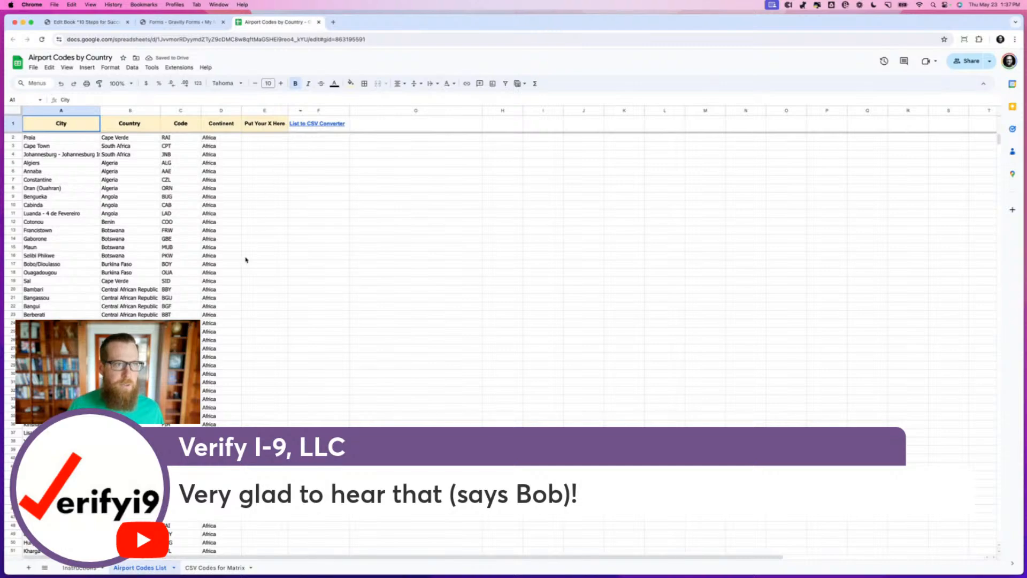
# - Look through the Airport Codes List sheet of the "Airport Codes by Country" spreadsheet down to its last rows, then close the spreadsheet
pyautogui.scroll(-20, 245, 260)
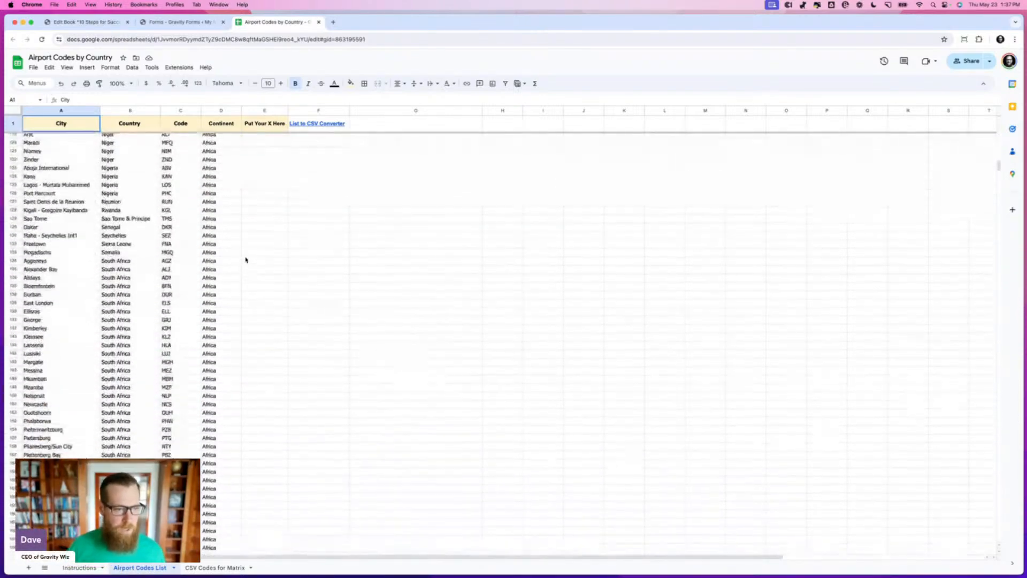
pyautogui.scroll(-20, 245, 260)
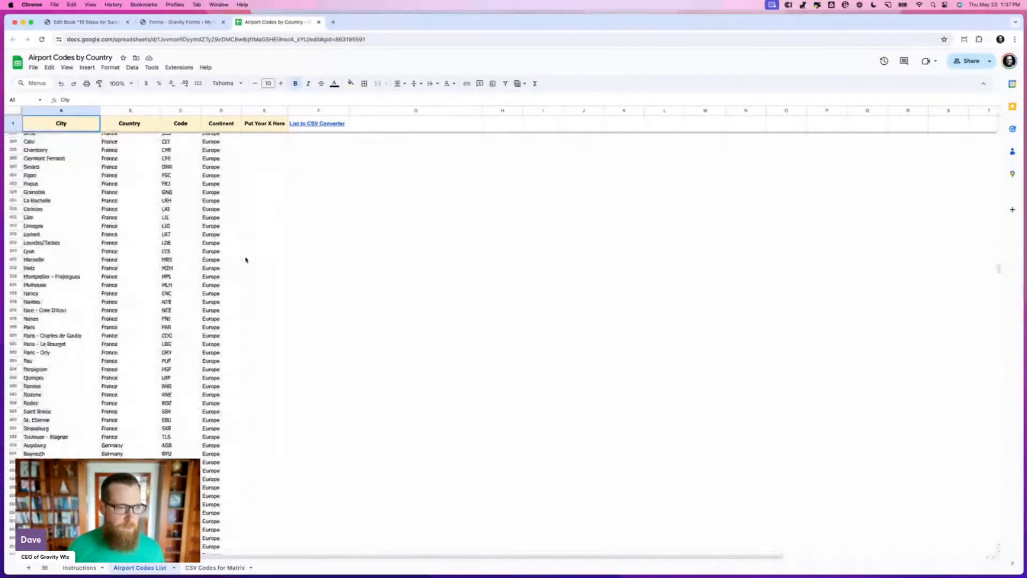
pyautogui.scroll(-20, 245, 260)
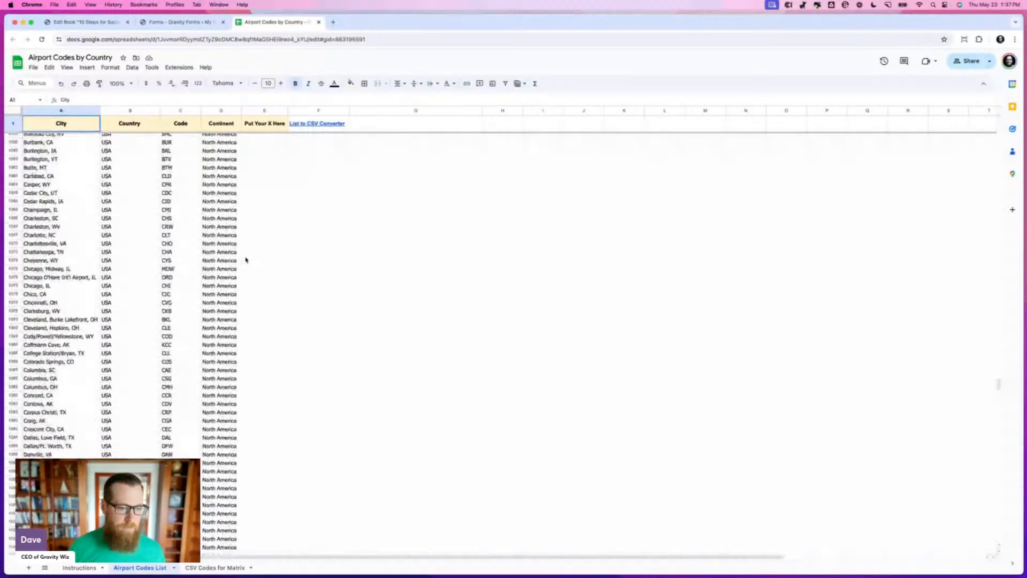
pyautogui.scroll(-20, 245, 260)
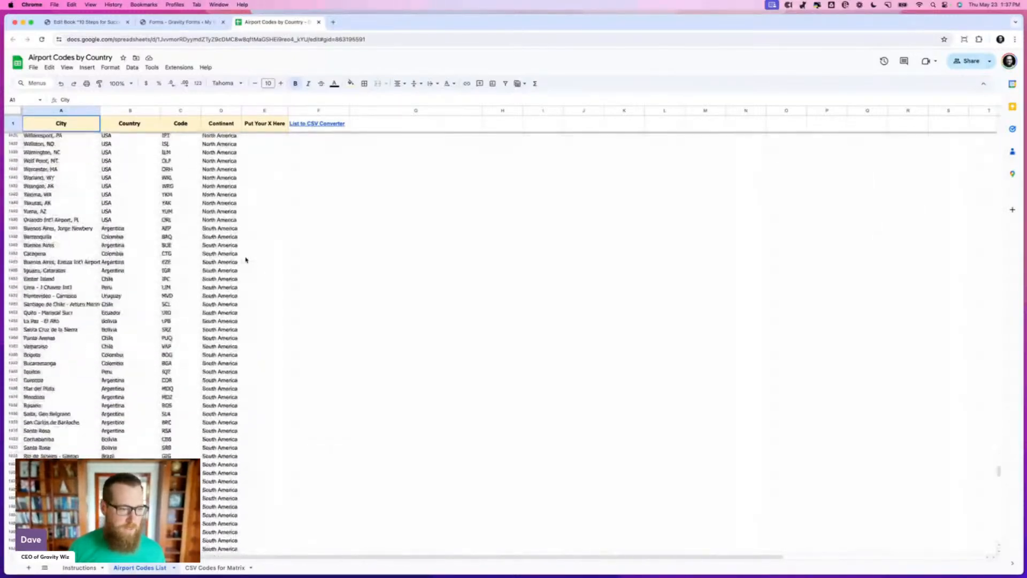
pyautogui.scroll(-20, 246, 260)
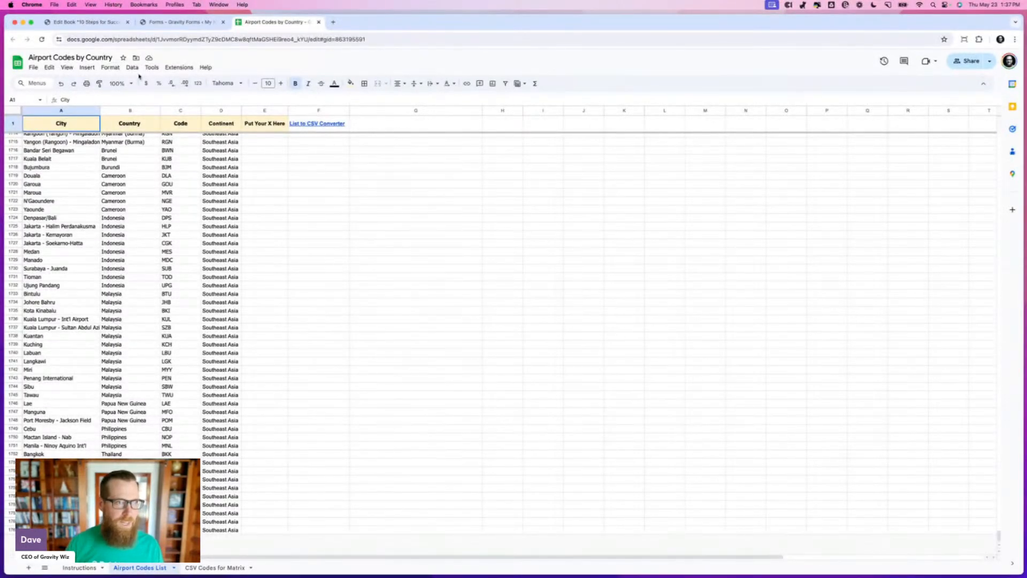
pyautogui.press('super+w')
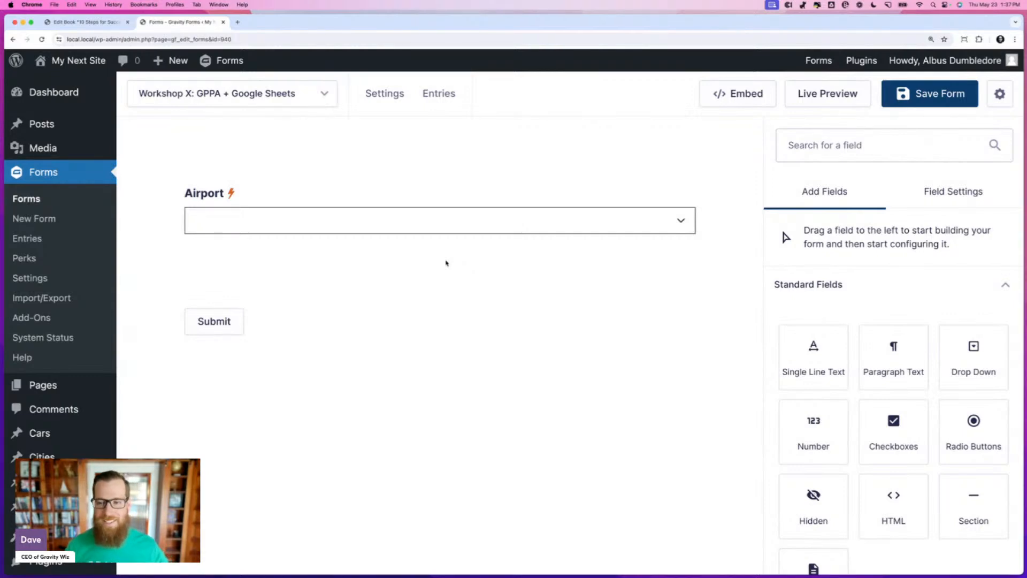
# - Open the Airport drop-down field's settings and review its dynamic choice population and Google Sheet type
pyautogui.click(413, 219)
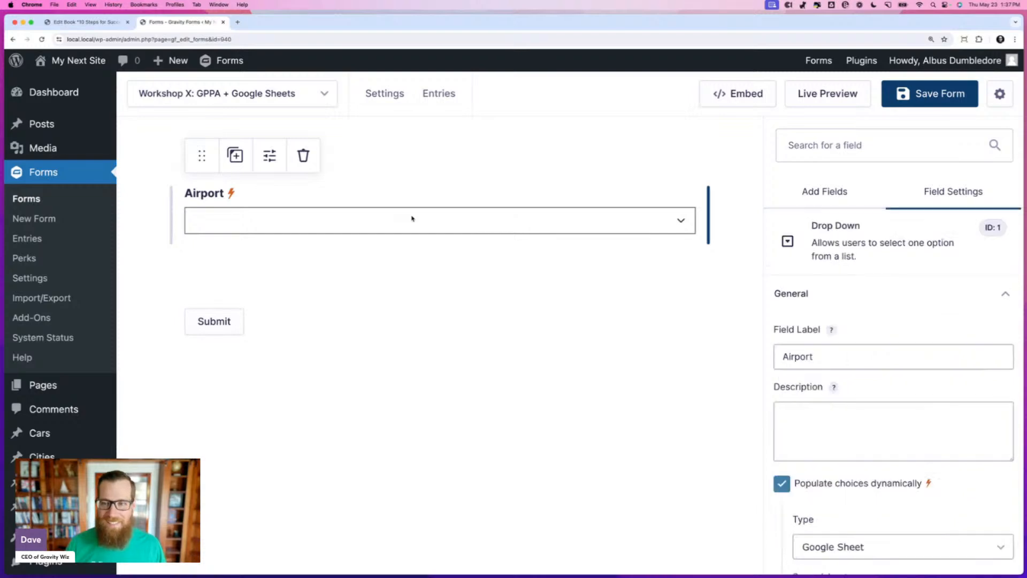
pyautogui.scroll(-5, 817, 318)
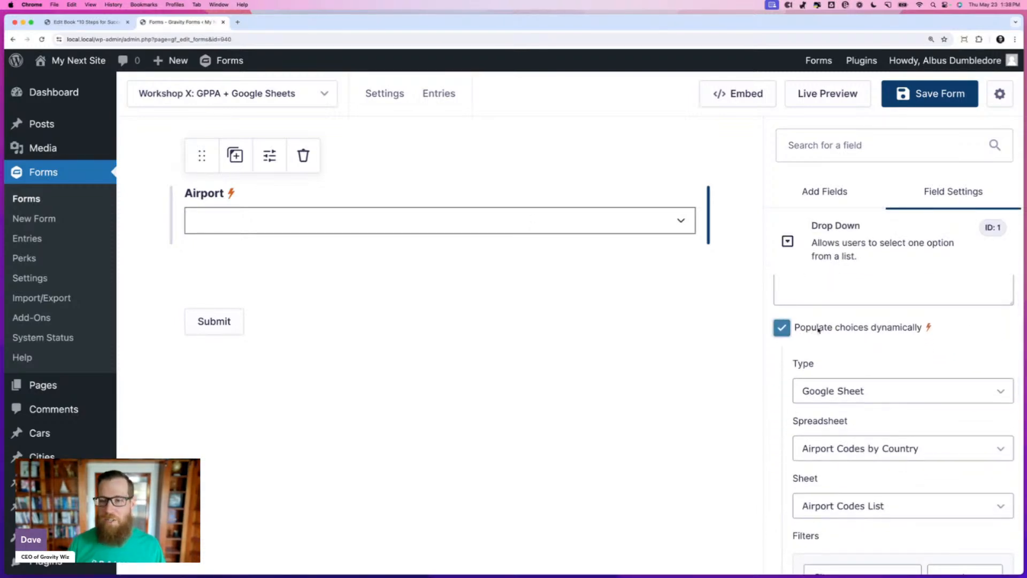
pyautogui.scroll(-3, 897, 344)
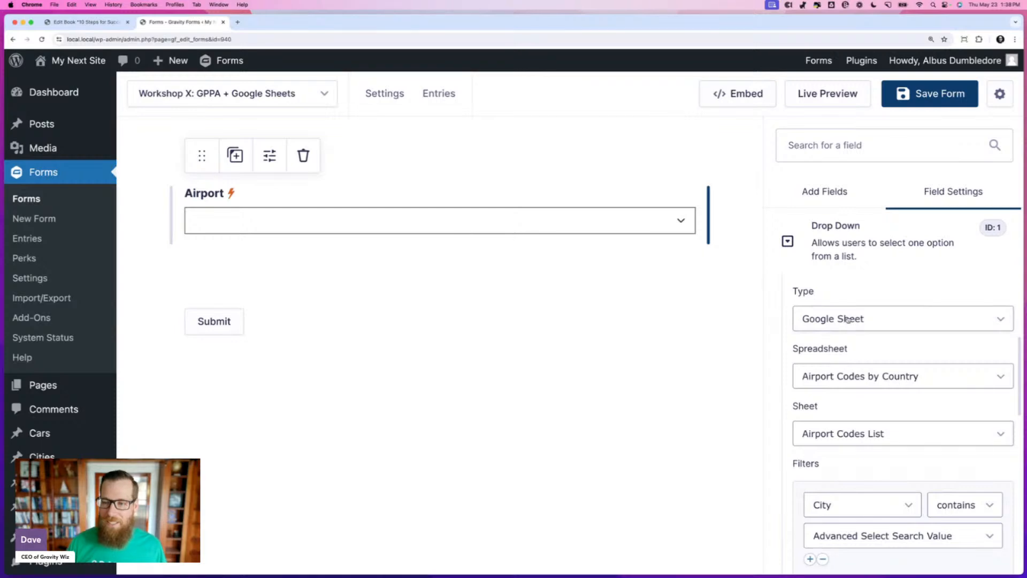
pyautogui.click(847, 320)
pyautogui.click(840, 320)
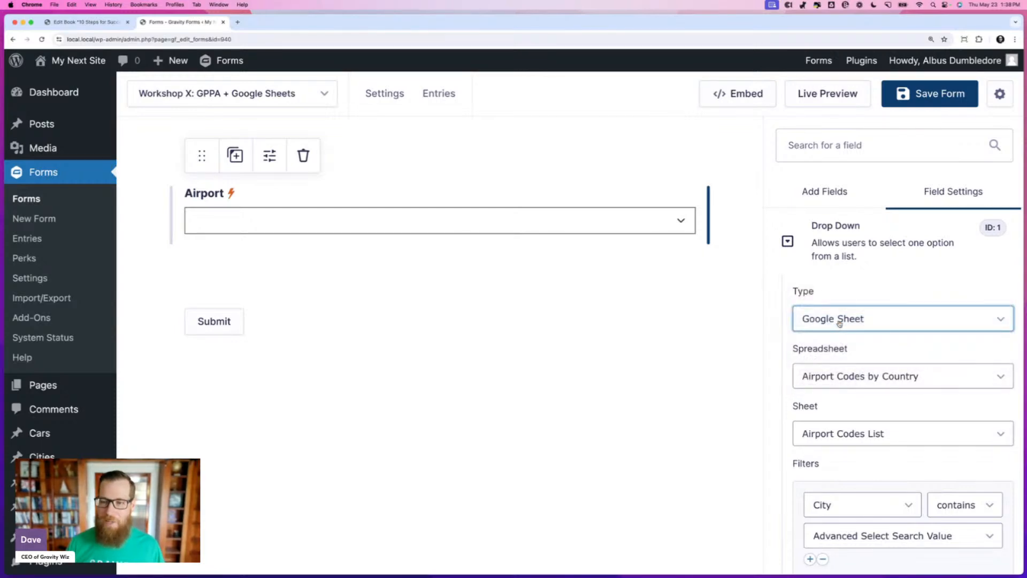
# - Review the available spreadsheets and sheets for the Airport field, keeping "Airport Codes by Country" and "Airport Codes List"
pyautogui.click(831, 377)
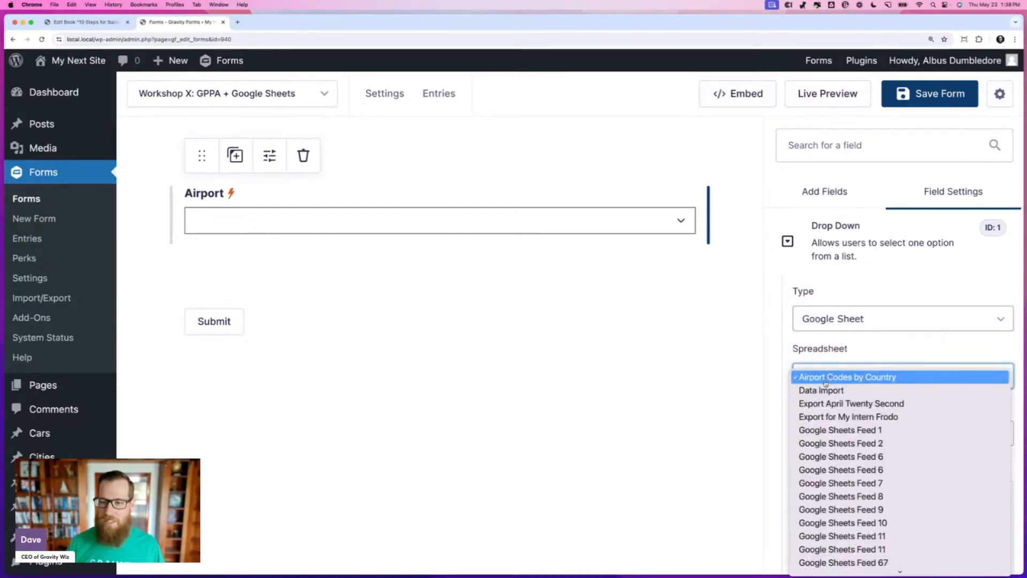
pyautogui.scroll(-1, 835, 511)
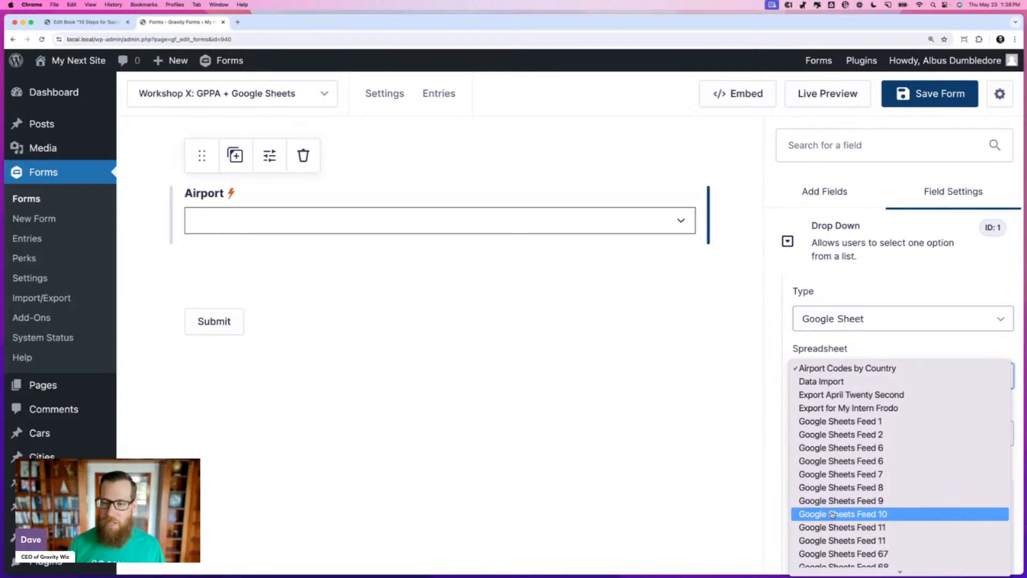
pyautogui.click(826, 373)
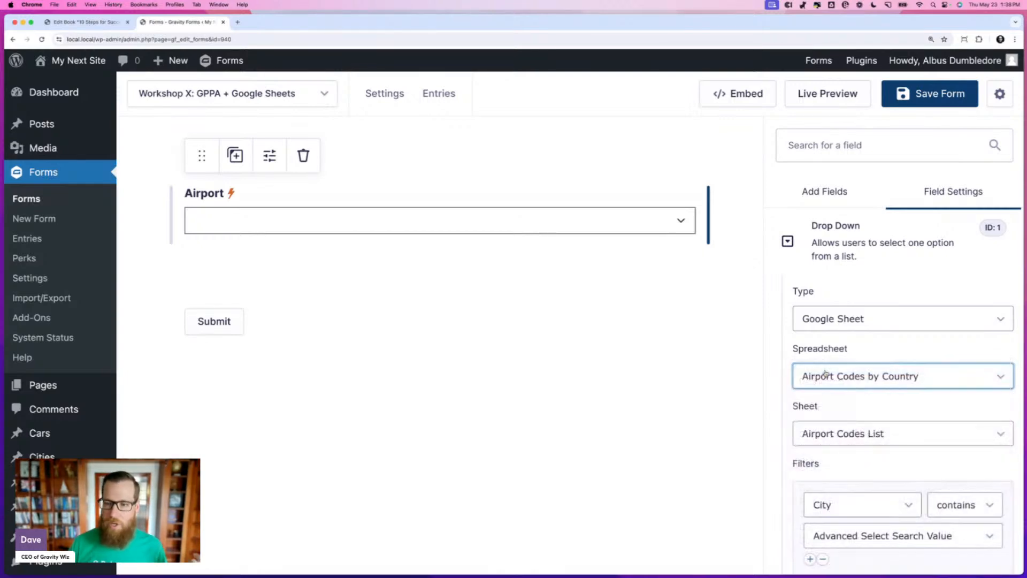
pyautogui.click(823, 432)
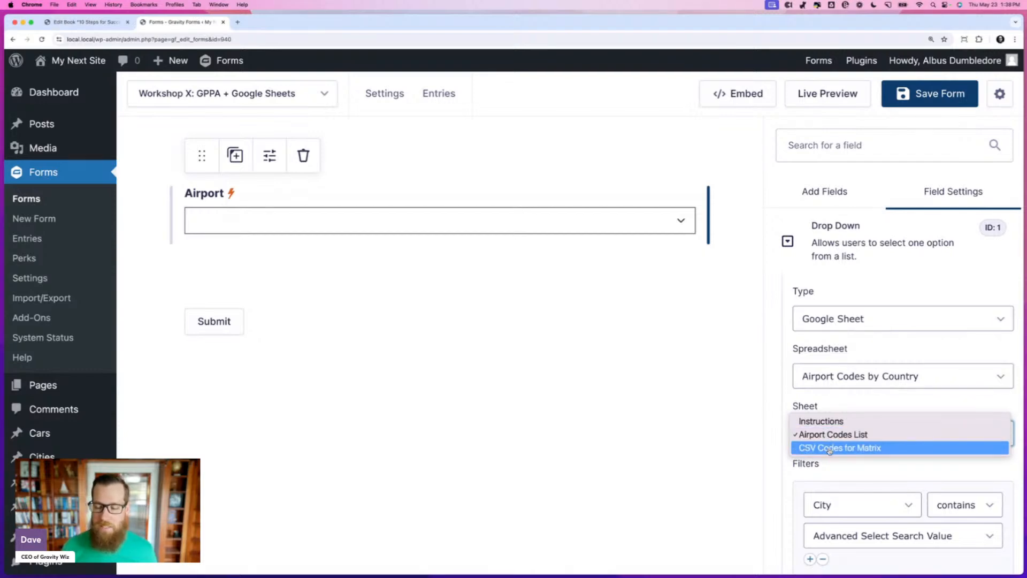
pyautogui.click(831, 435)
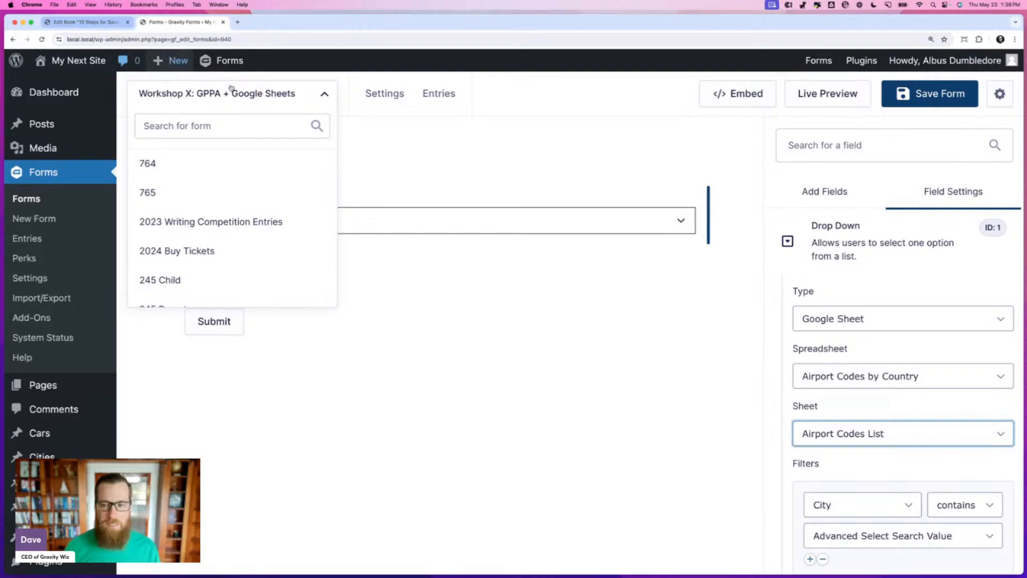
# - Review the Airport field's City filter, its Code and City choice template, and its Advanced Select perk settings
pyautogui.scroll(-2, 843, 414)
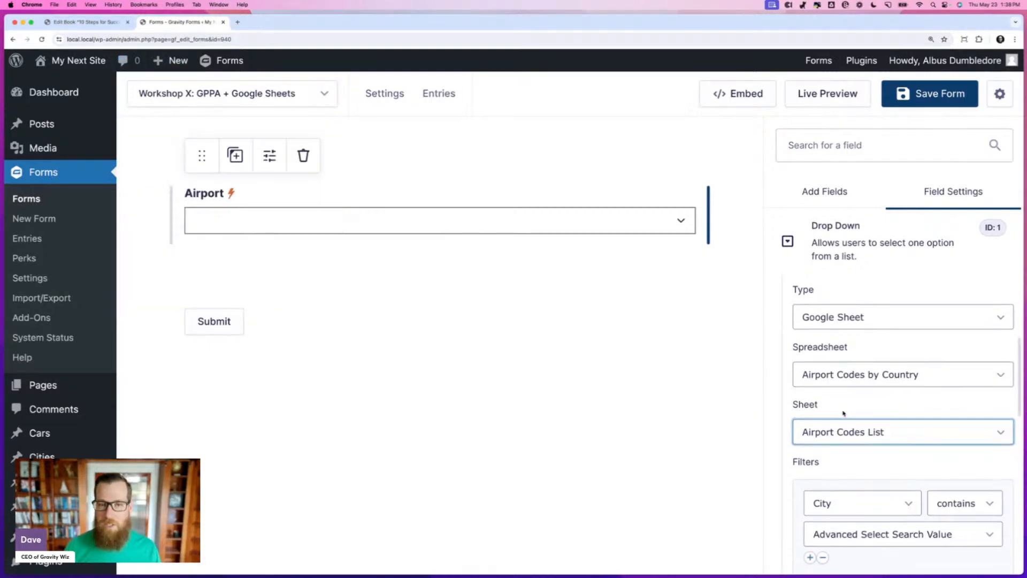
pyautogui.scroll(-4, 843, 413)
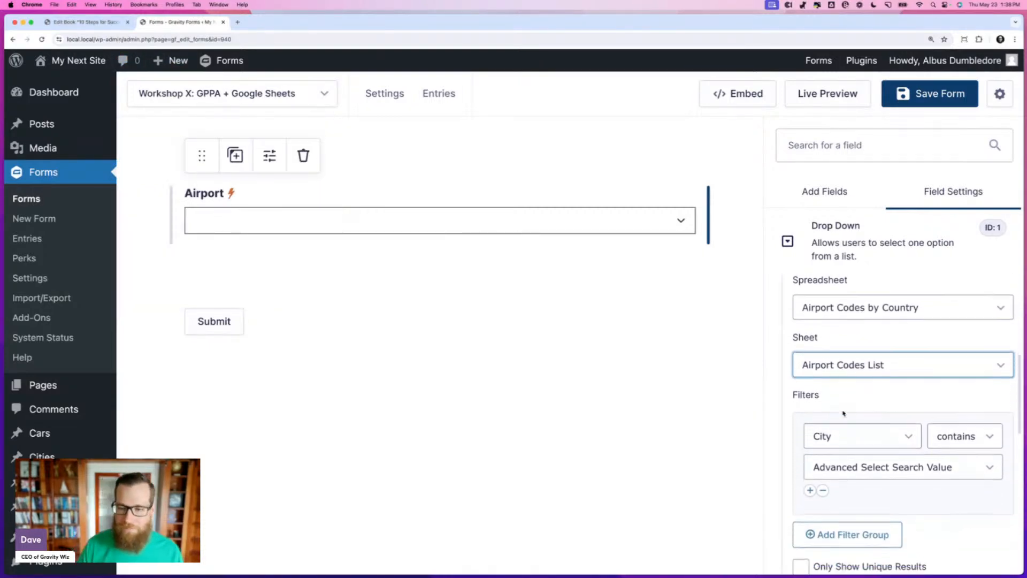
pyautogui.scroll(-2, 844, 413)
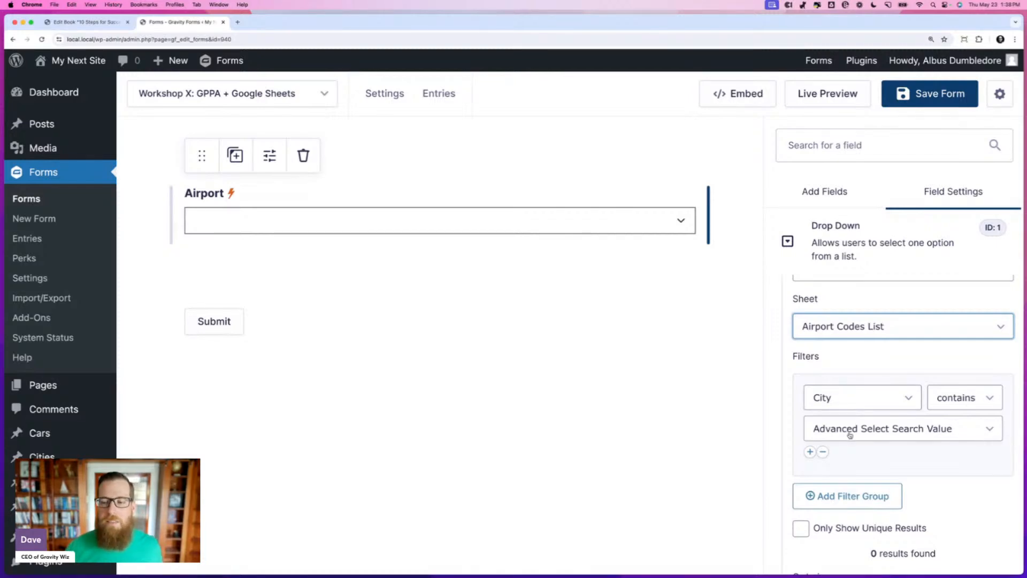
pyautogui.scroll(-5, 876, 437)
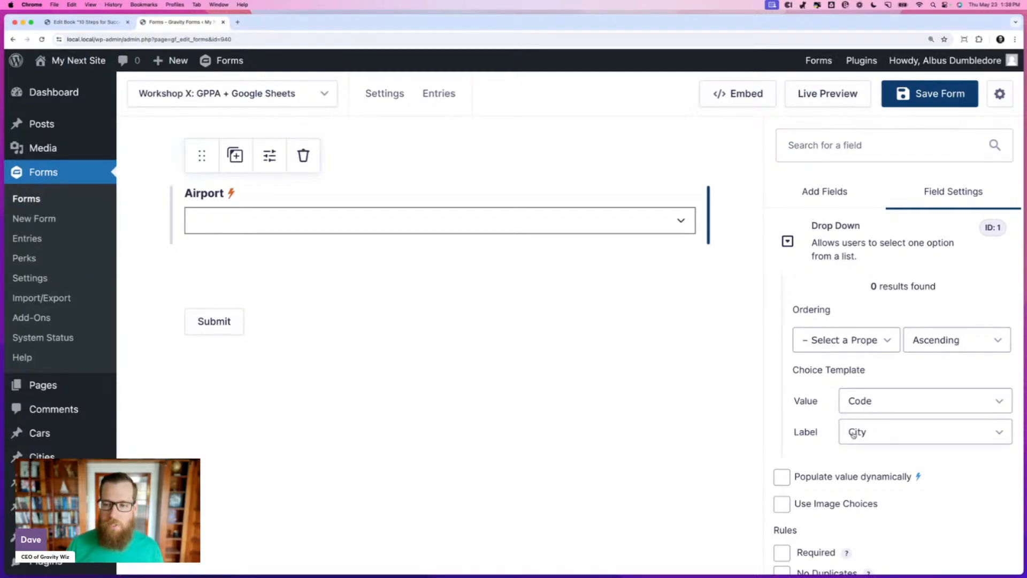
pyautogui.scroll(-5, 854, 434)
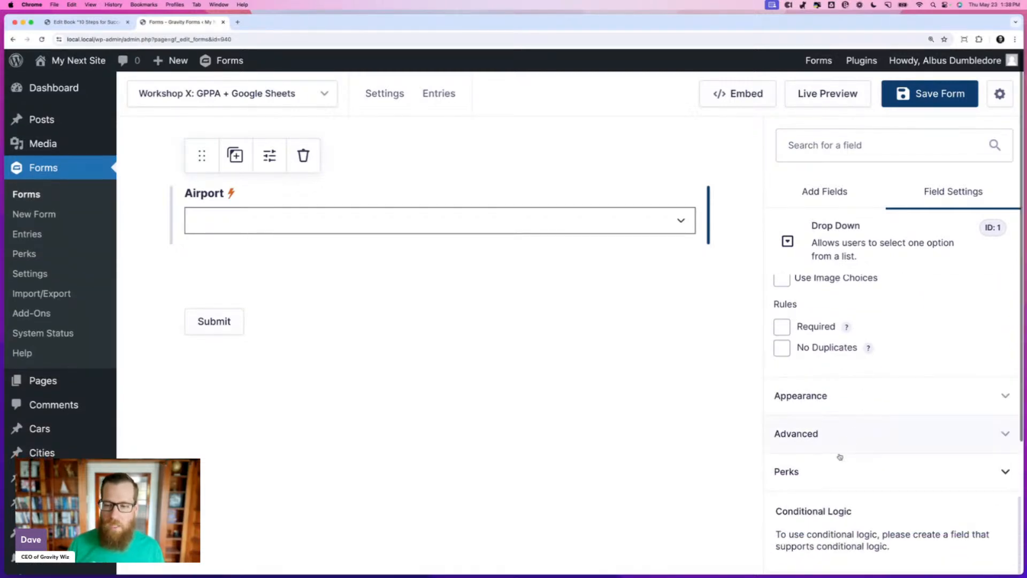
pyautogui.click(838, 461)
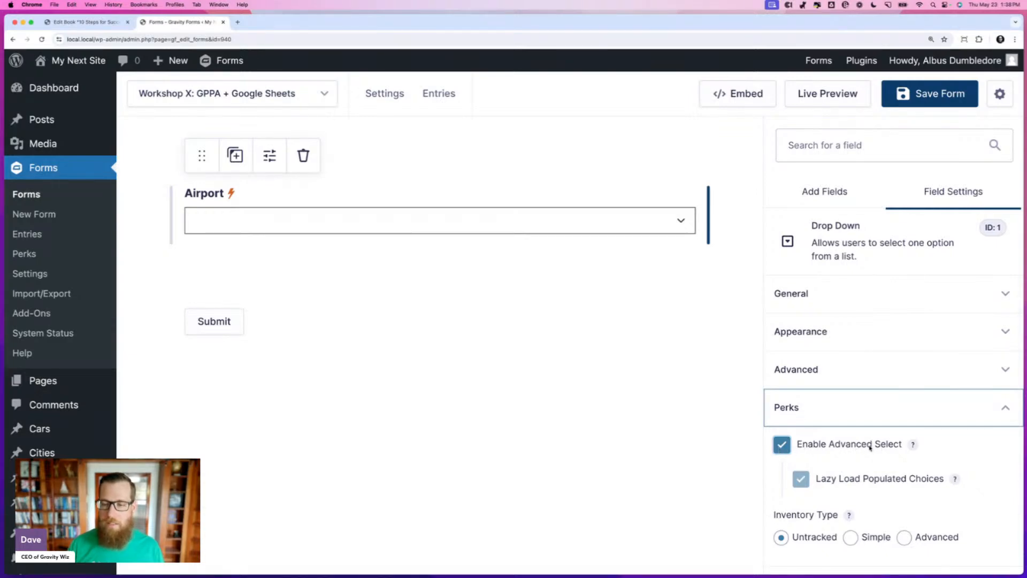
# - Save the form and open its live preview at the Airport field
pyautogui.click(945, 95)
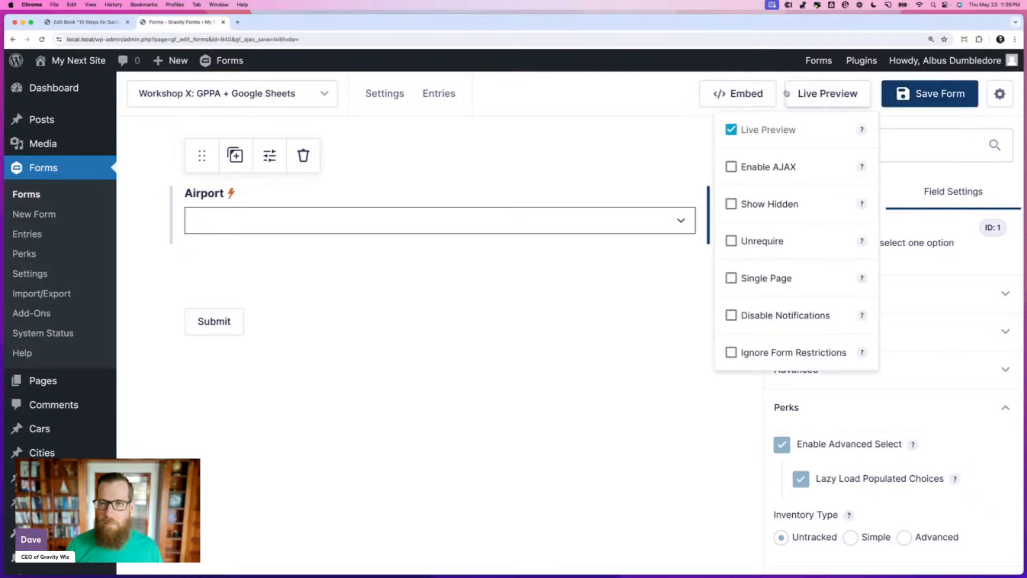
pyautogui.click(815, 95)
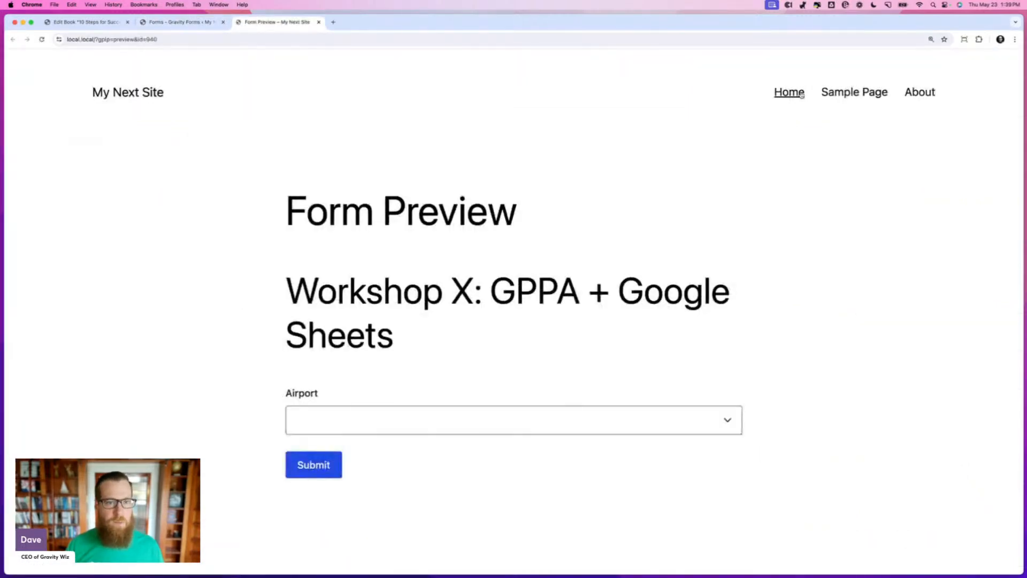
pyautogui.scroll(-3, 522, 171)
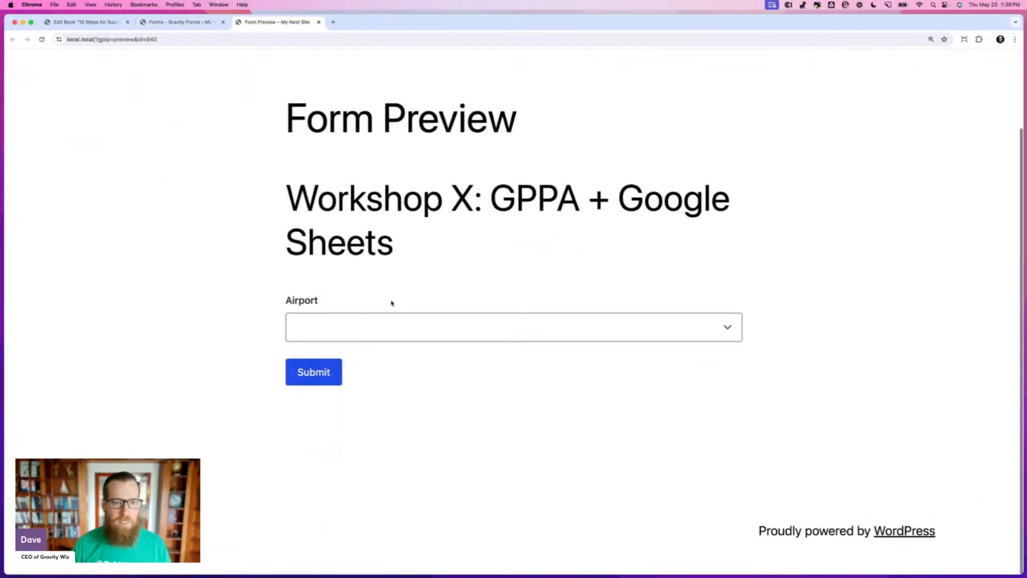
# - Search the Airport field for "Osak", choose "Osaka - Kansai Int'l Airport" and submit the form
pyautogui.click(362, 324)
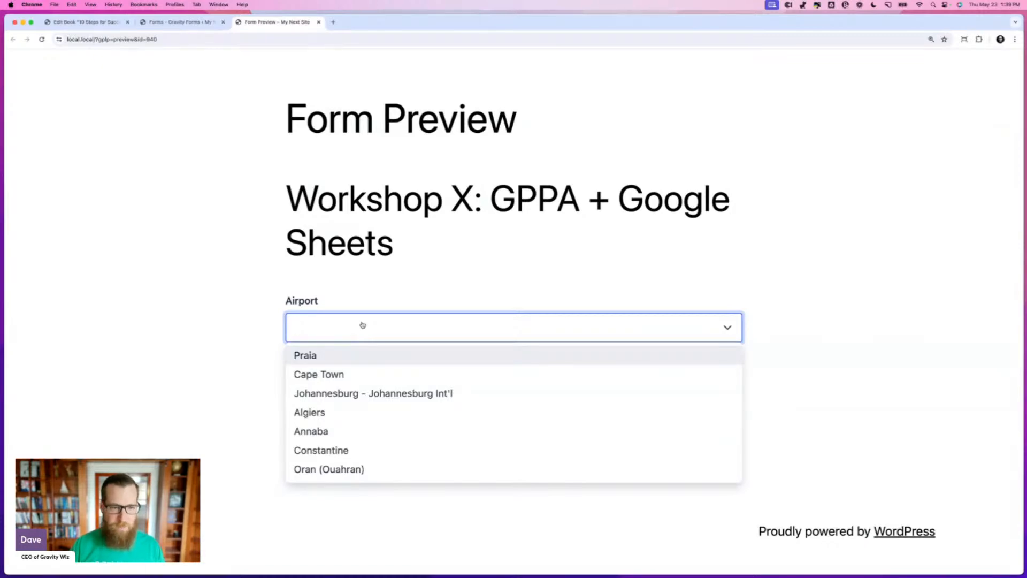
pyautogui.write('Osak')
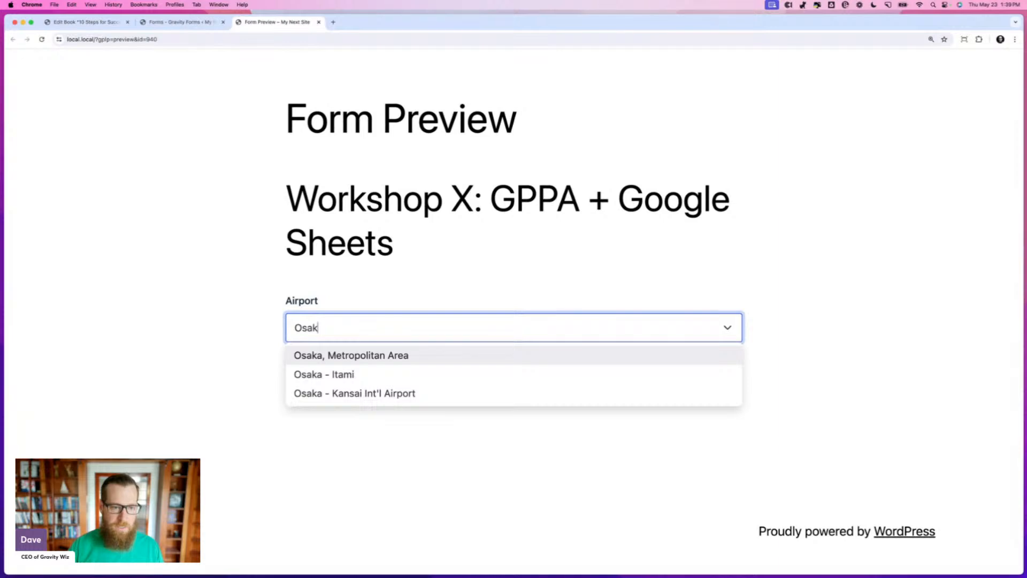
pyautogui.press('Down')
pyautogui.press('Down')
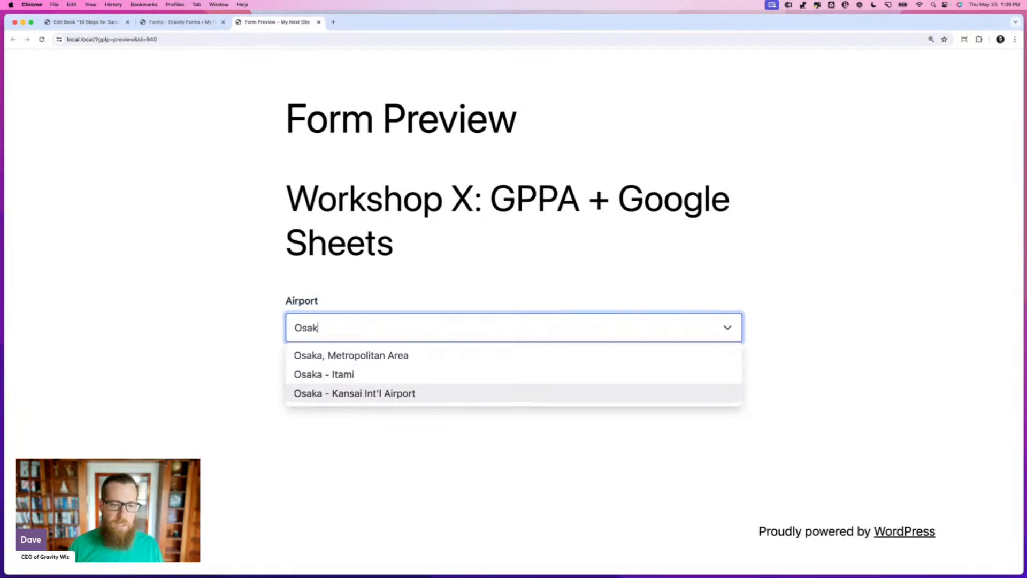
pyautogui.press('Return')
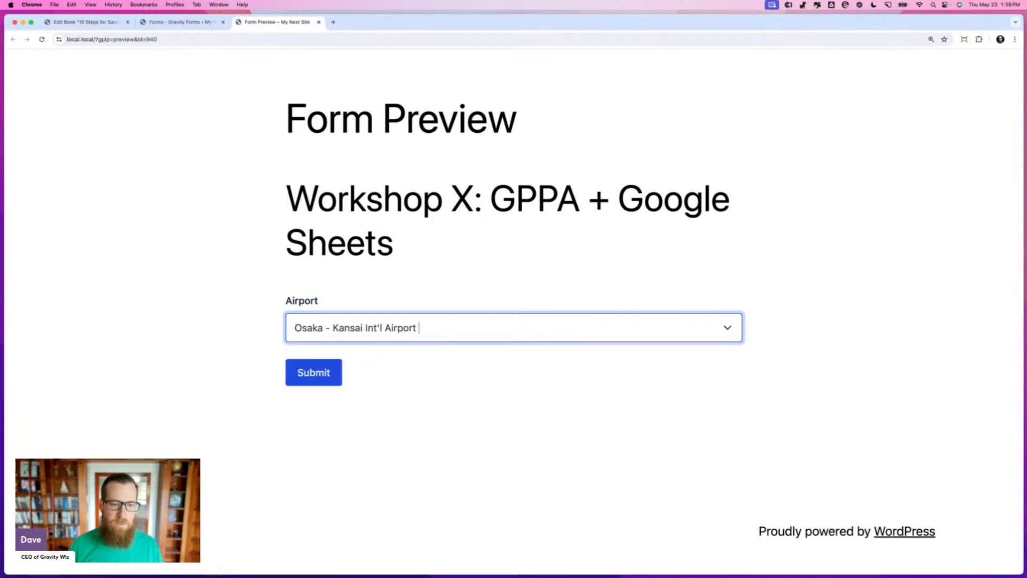
pyautogui.click(321, 377)
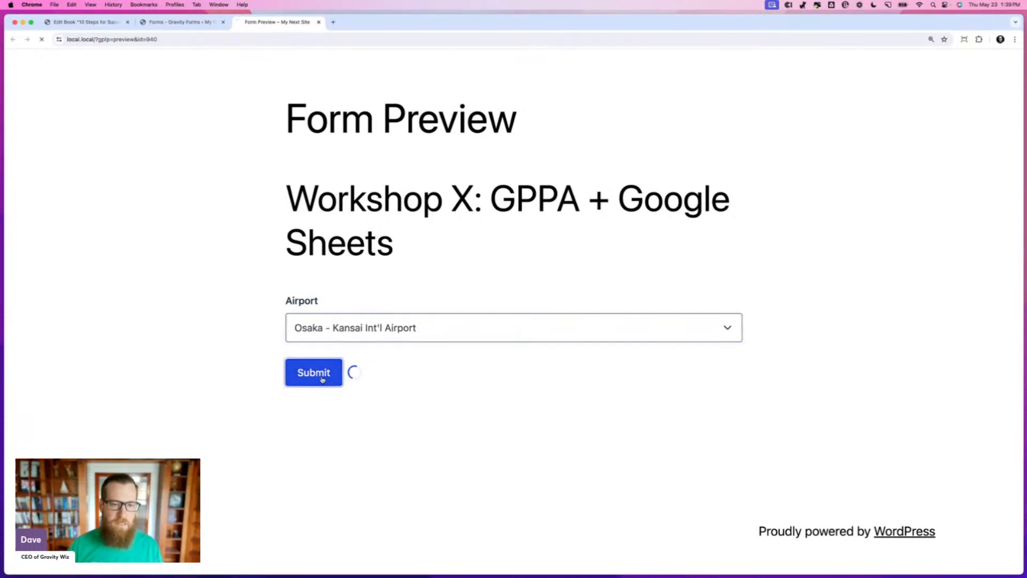
# - Return to the form's entries, view the "Osaka - Kansai Int'l Airport" entry and examine its stored Airport value
pyautogui.click(195, 24)
pyautogui.click(436, 107)
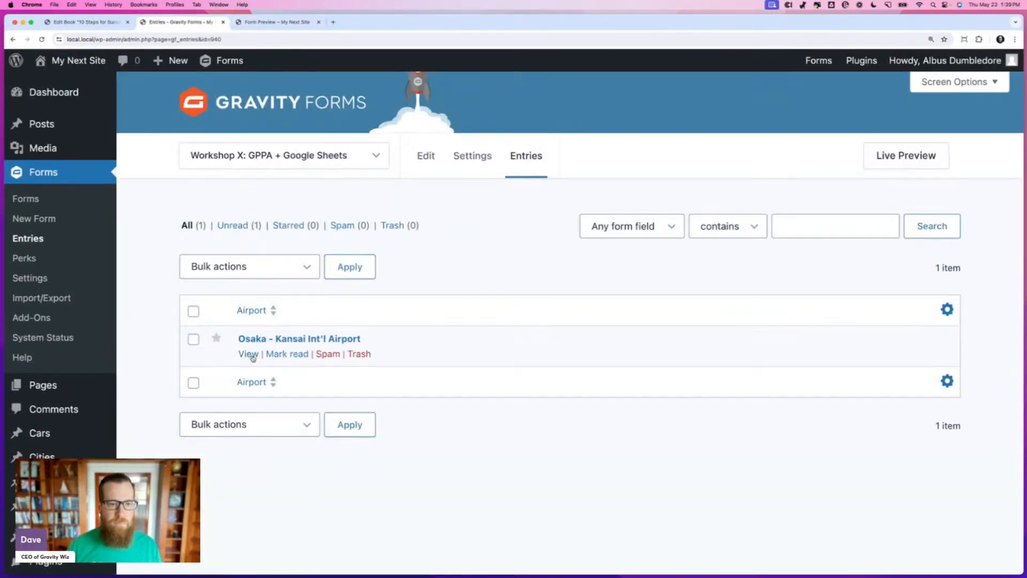
pyautogui.click(249, 355)
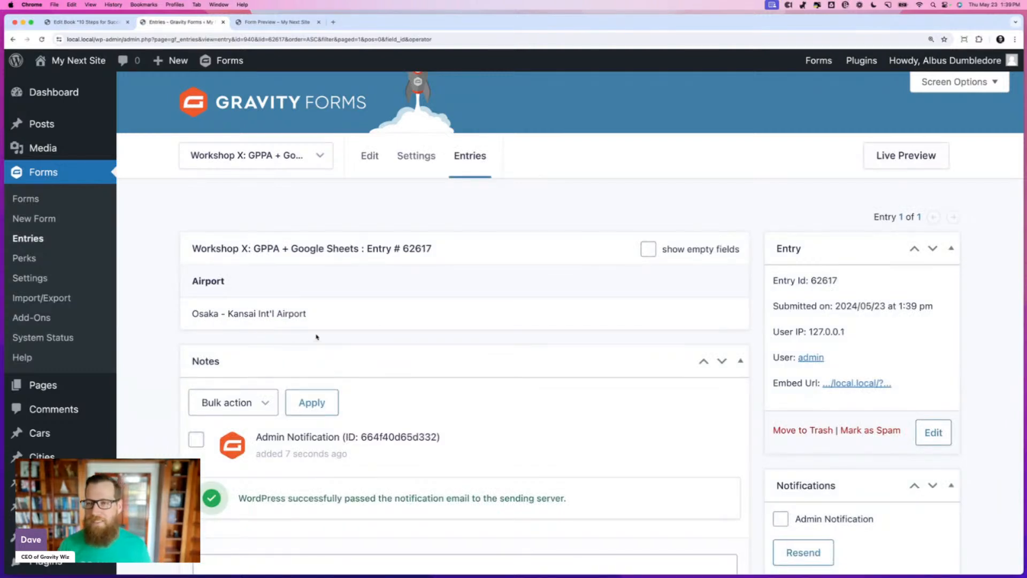
pyautogui.moveTo(320, 314); pyautogui.dragTo(188, 315)
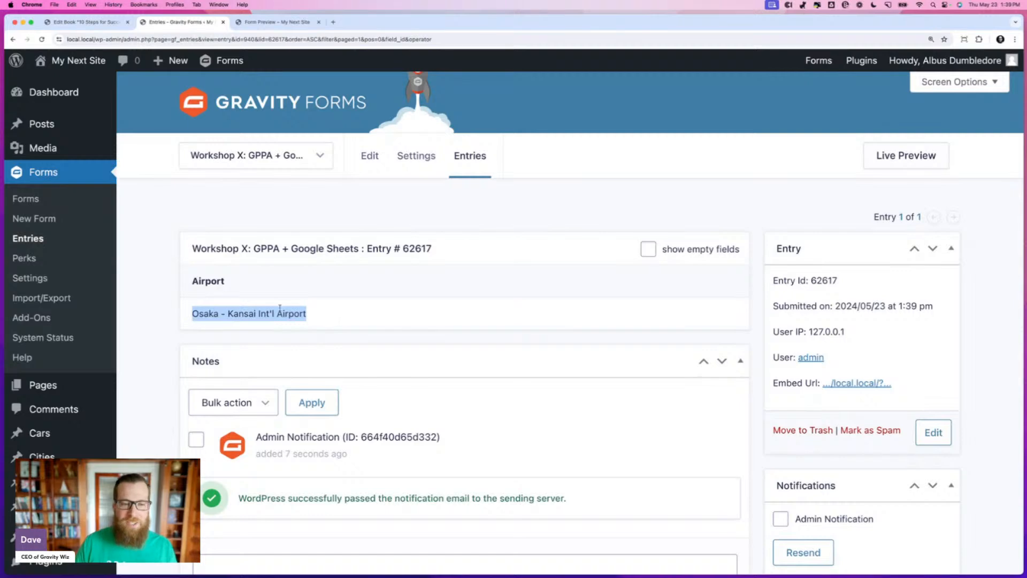
# - Add the merge tag {Airport:1:value} below the Default Confirmation's message text and save the confirmation
pyautogui.moveTo(438, 160)
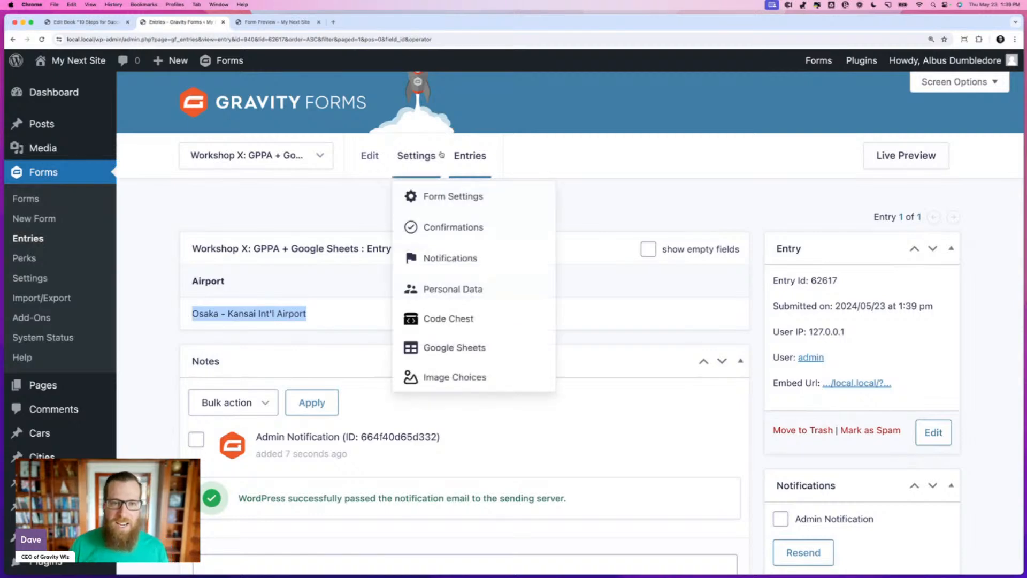
pyautogui.click(452, 240)
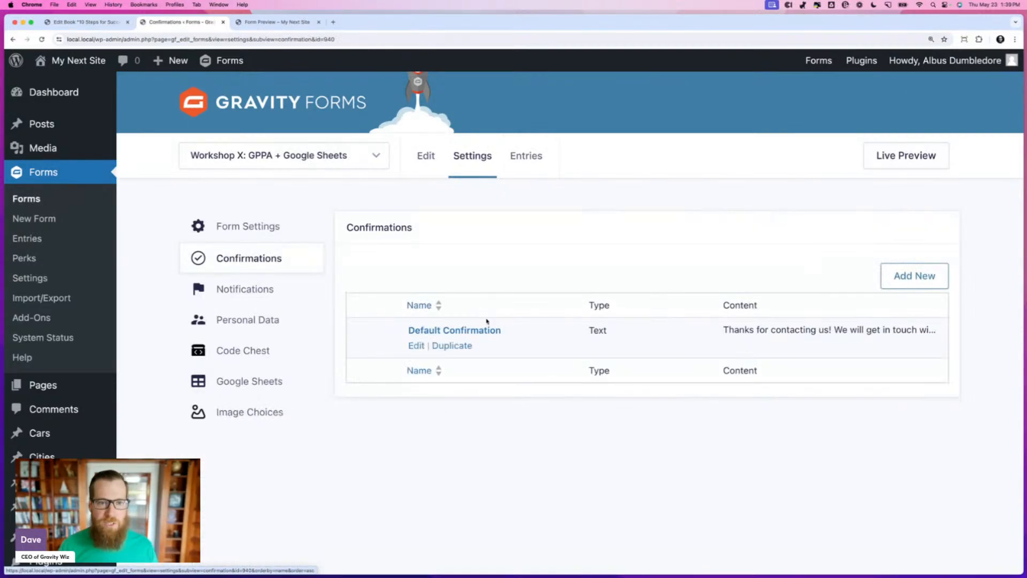
pyautogui.click(417, 347)
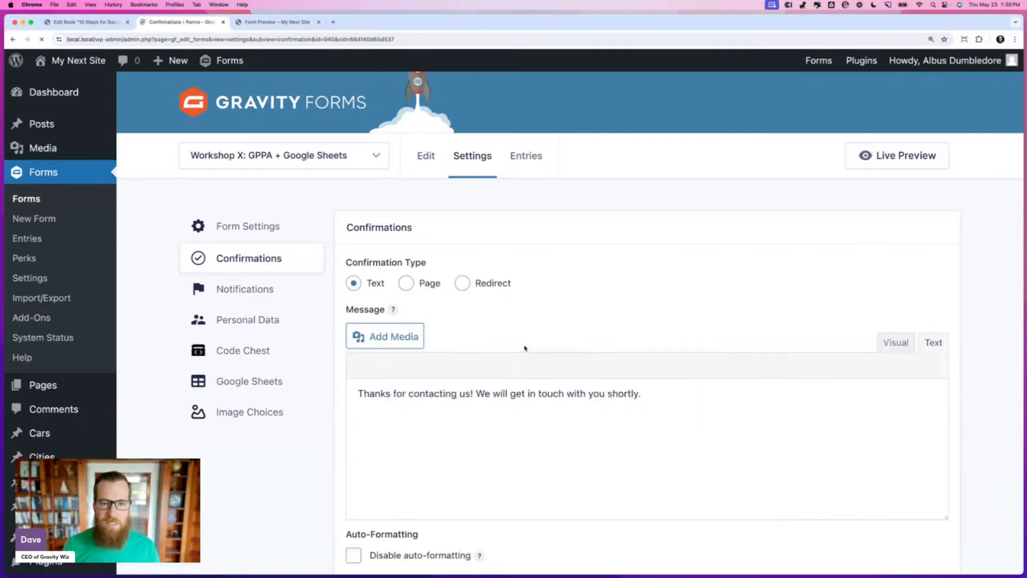
pyautogui.click(515, 446)
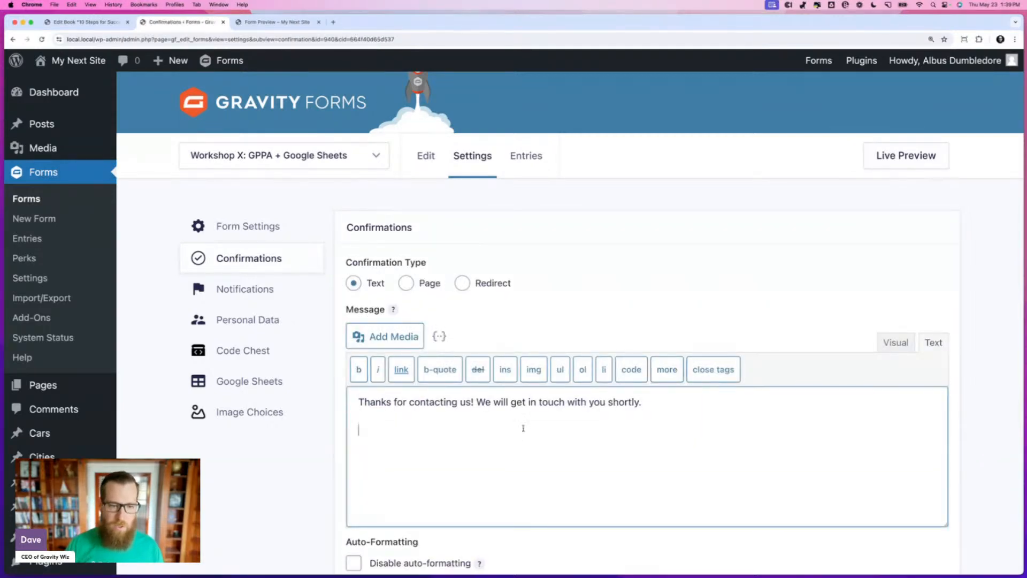
pyautogui.click(439, 336)
pyautogui.click(471, 466)
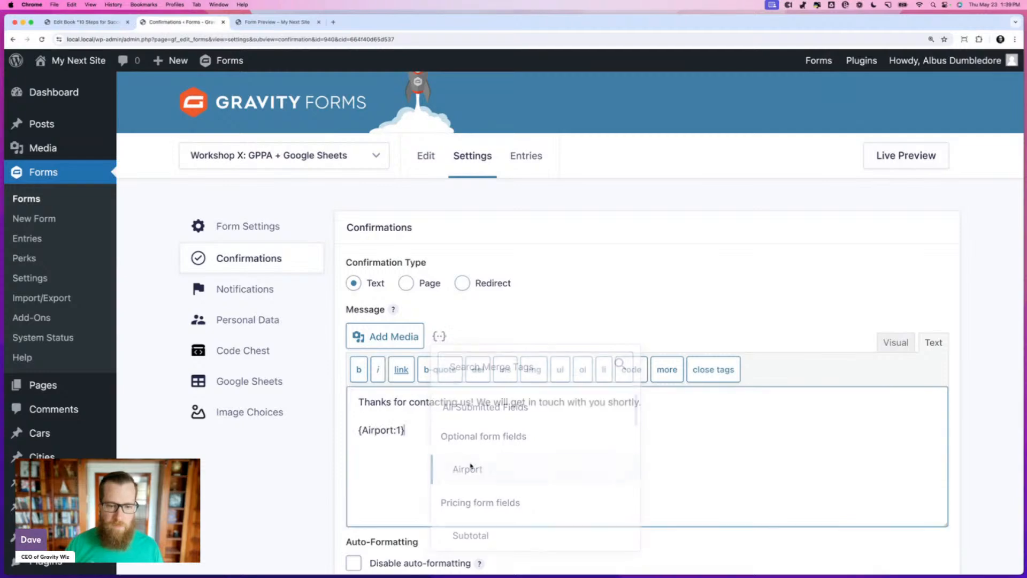
pyautogui.write(':value')
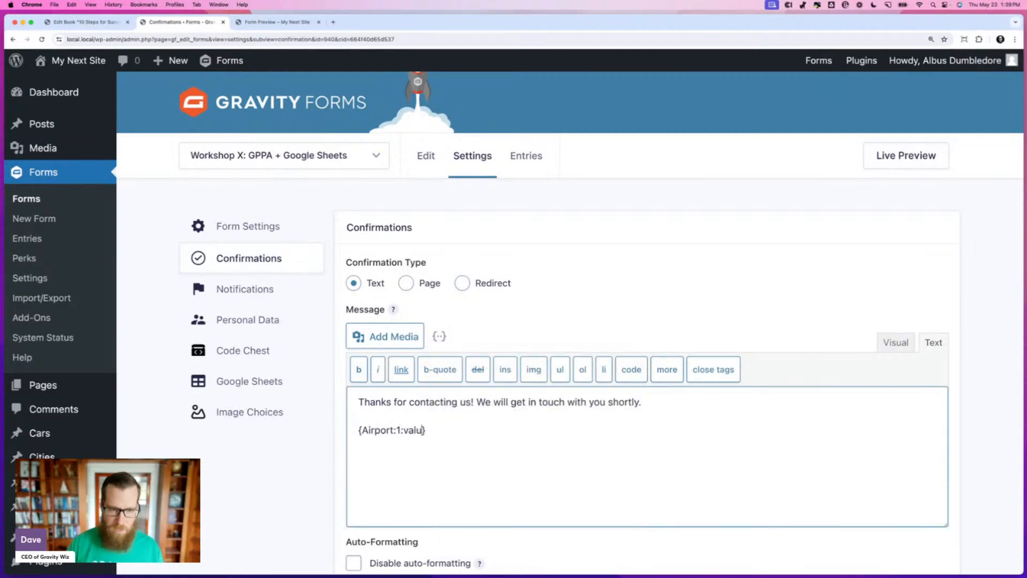
pyautogui.scroll(-4, 382, 466)
pyautogui.click(383, 463)
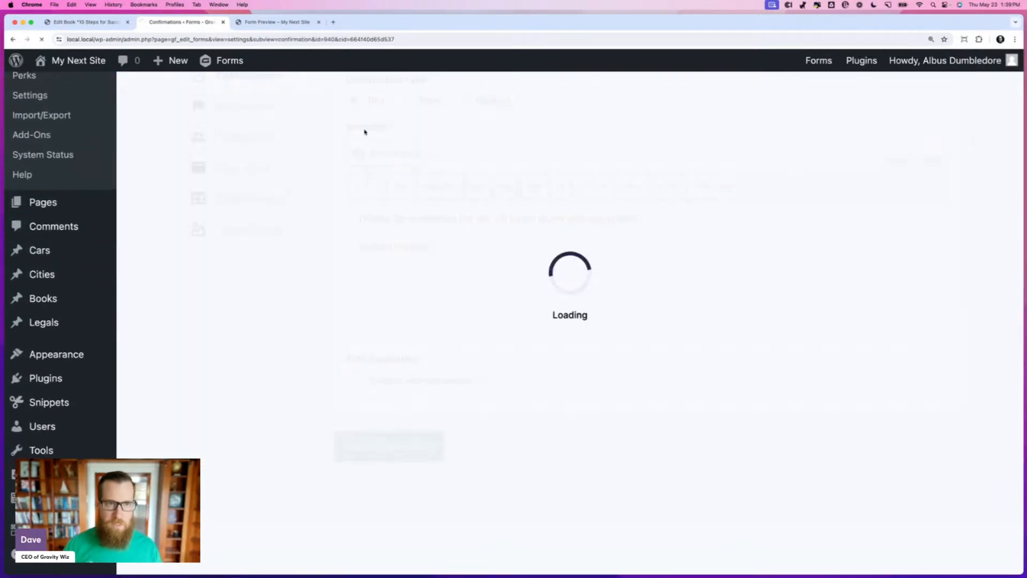
# - Reload the form preview, submit it with "Osaka - Itami" as the airport, and check the airport code in the confirmation
pyautogui.click(284, 22)
pyautogui.click(290, 40)
pyautogui.press('Return')
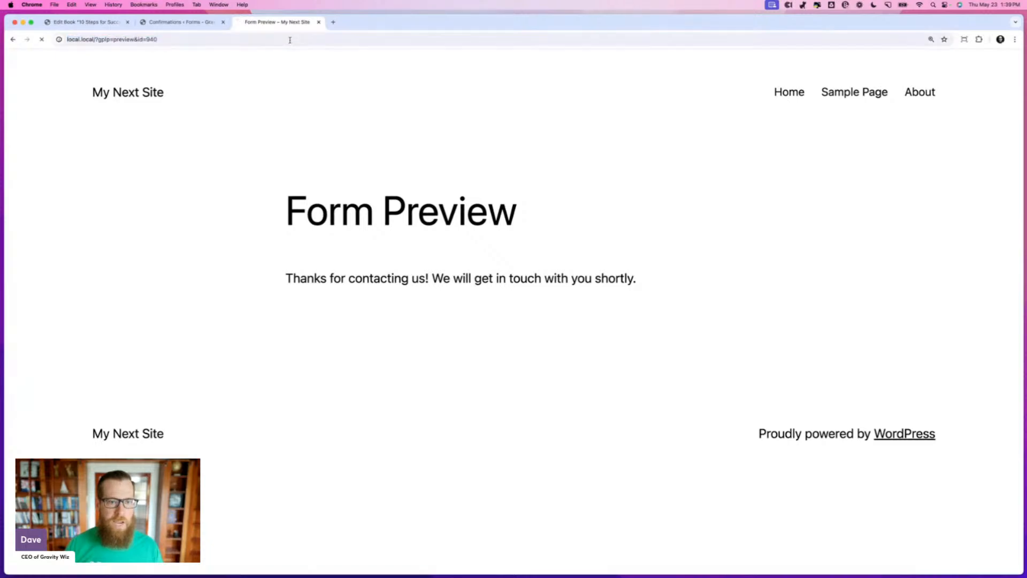
pyautogui.click(312, 428)
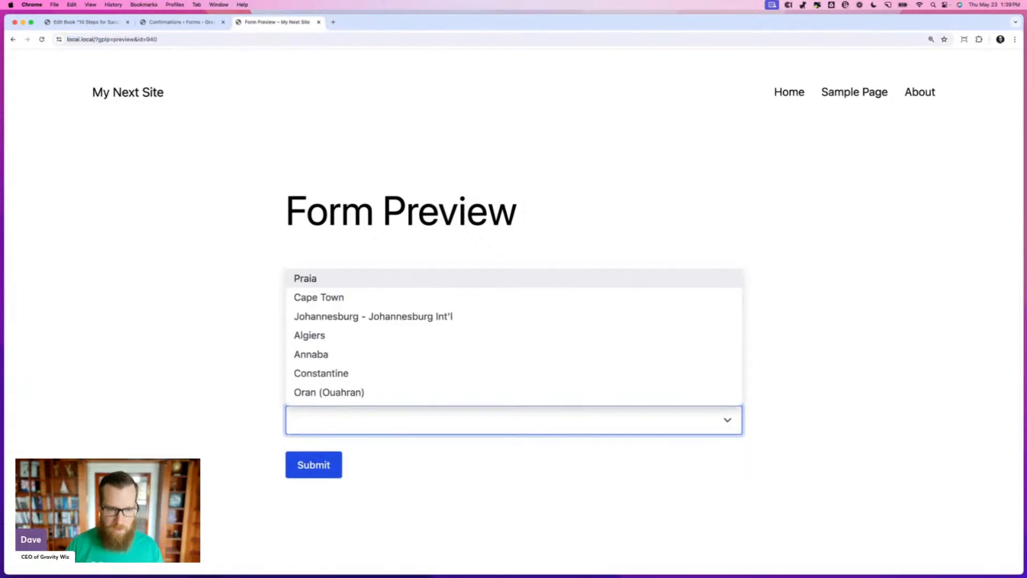
pyautogui.write('osake')
pyautogui.press('BackSpace')
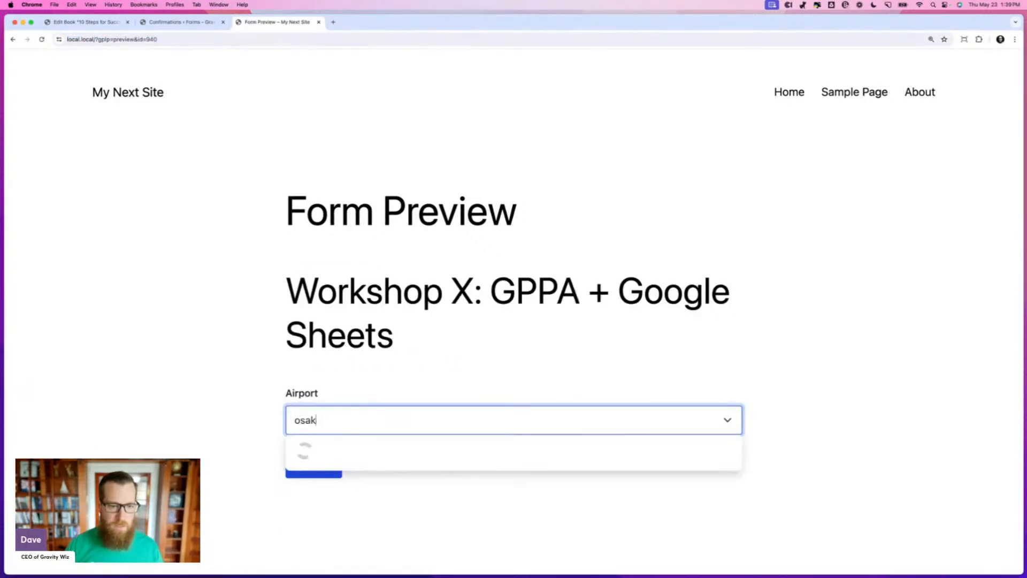
pyautogui.press('Return')
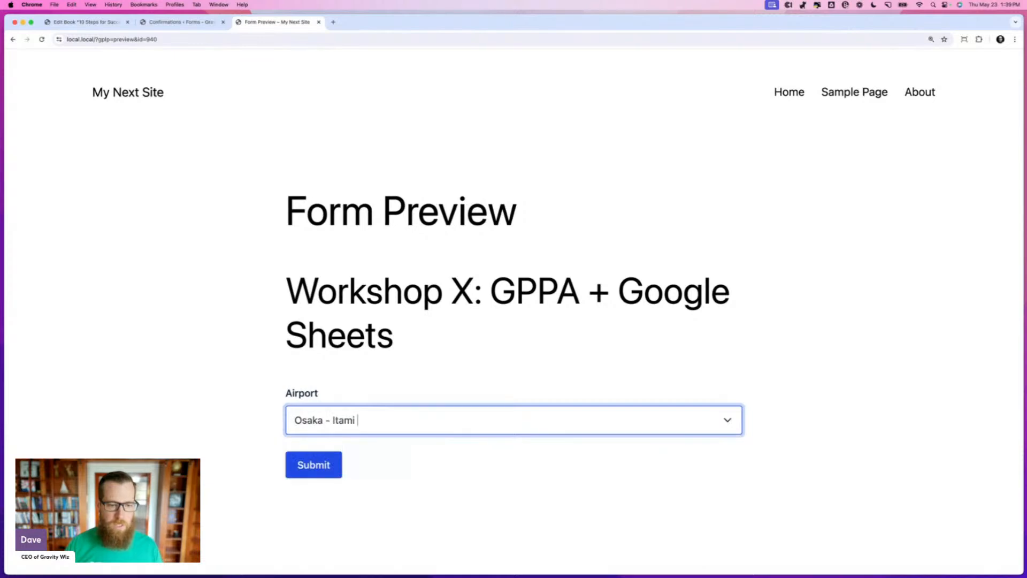
pyautogui.click(303, 465)
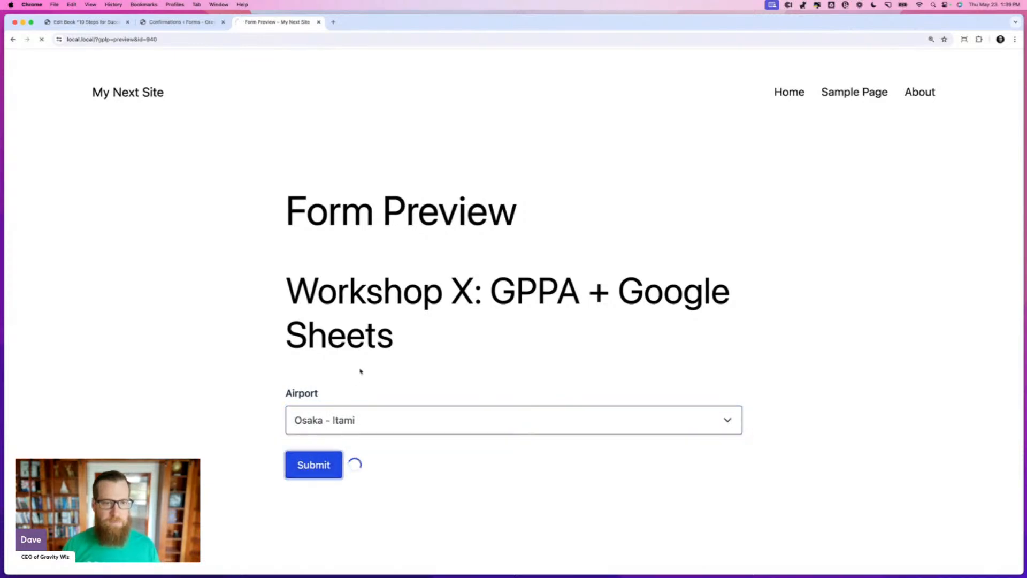
pyautogui.doubleClick(292, 319)
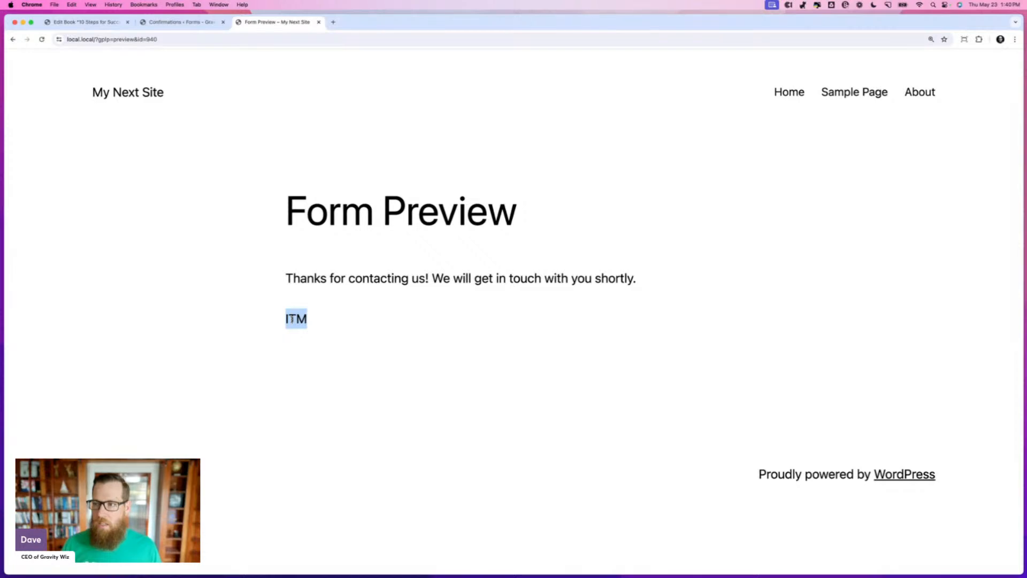
# - Close the form preview and look at the experimental gppa-object-type-json-api.php snippet on GitHub
pyautogui.press('super+w')
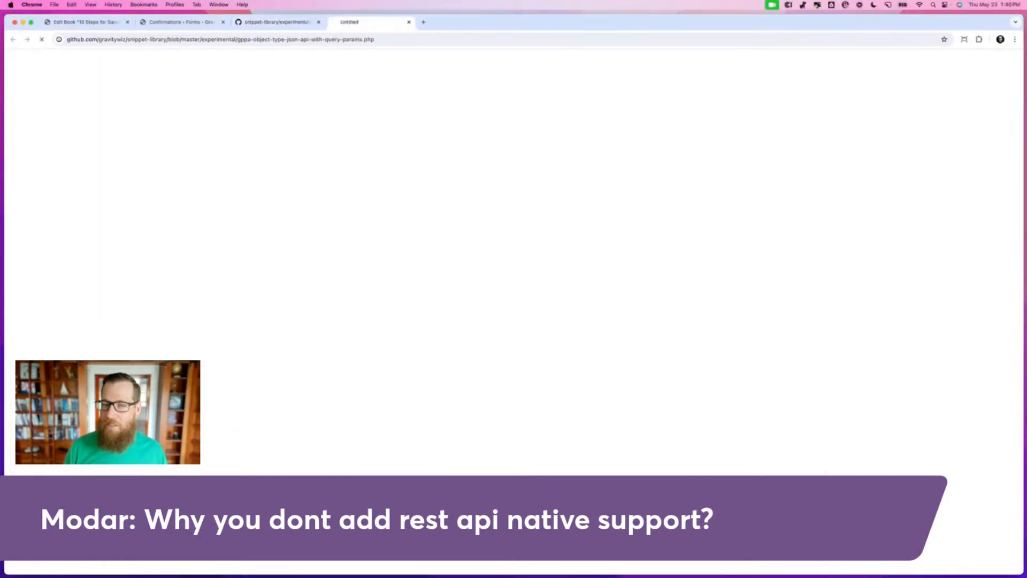
pyautogui.click(293, 22)
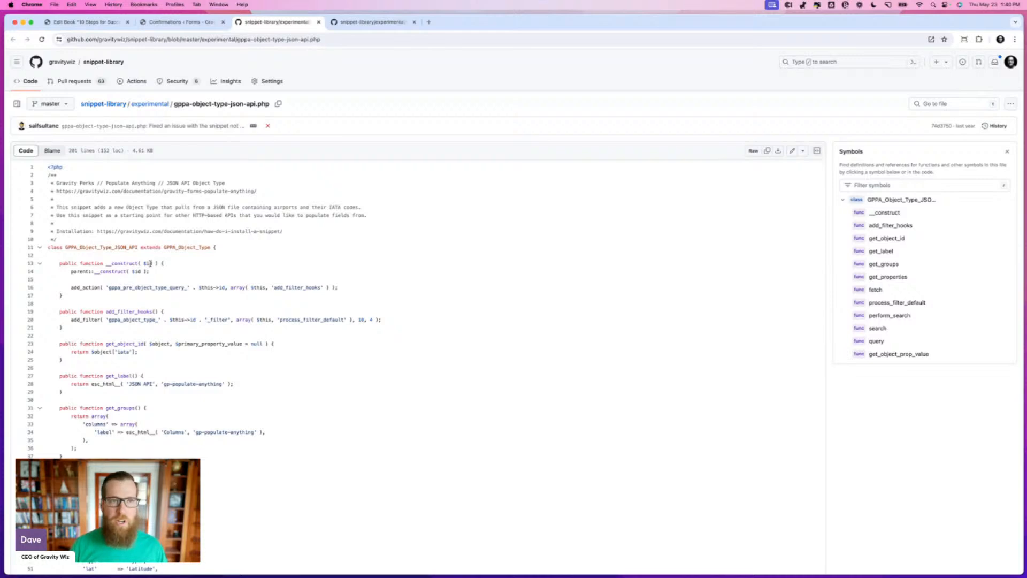
# - Return to the form's editor and open the Airport field's settings at its Google Sheet choice population
pyautogui.click(155, 22)
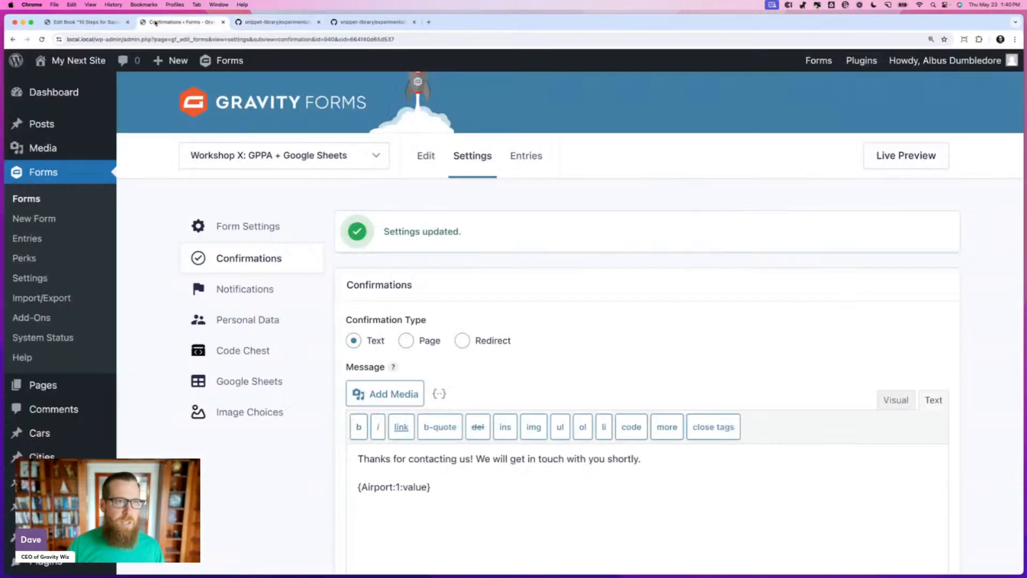
pyautogui.click(421, 160)
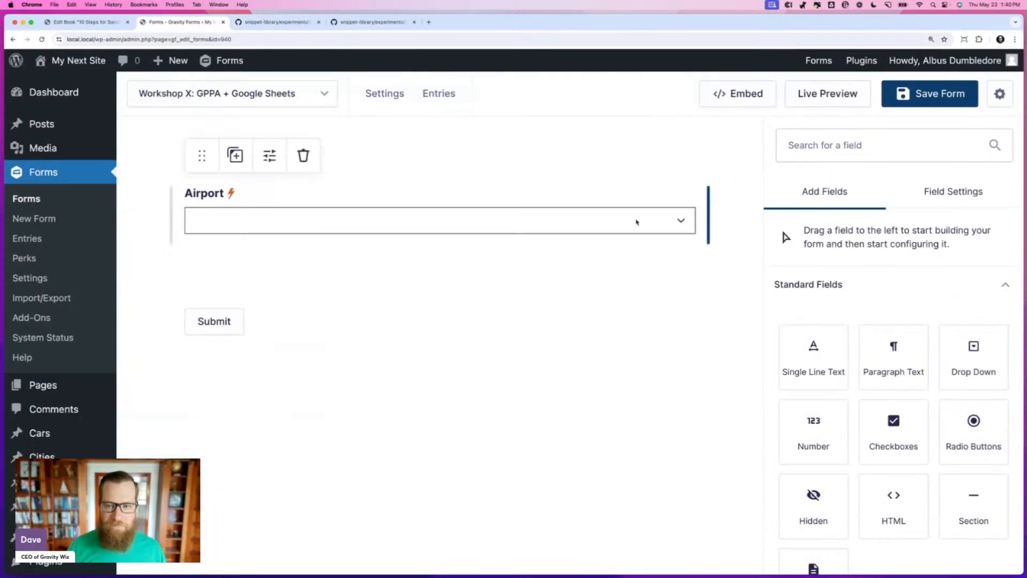
pyautogui.click(418, 214)
pyautogui.scroll(-3, 835, 421)
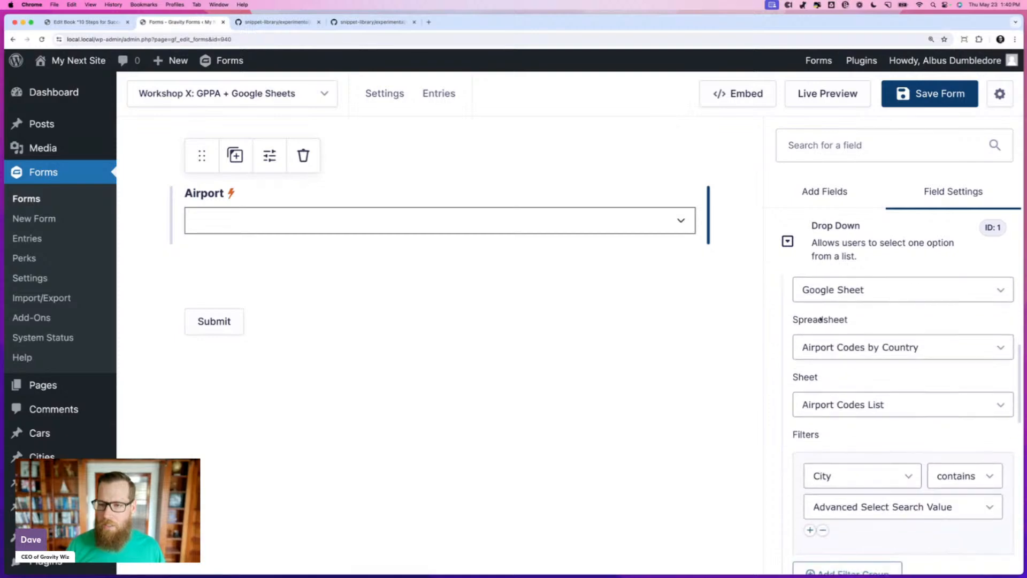
# - Check the Airport field's available population types and examine the property definitions in the gppa-object-type-json-api.php snippet on GitHub
pyautogui.scroll(1, 835, 421)
pyautogui.click(834, 348)
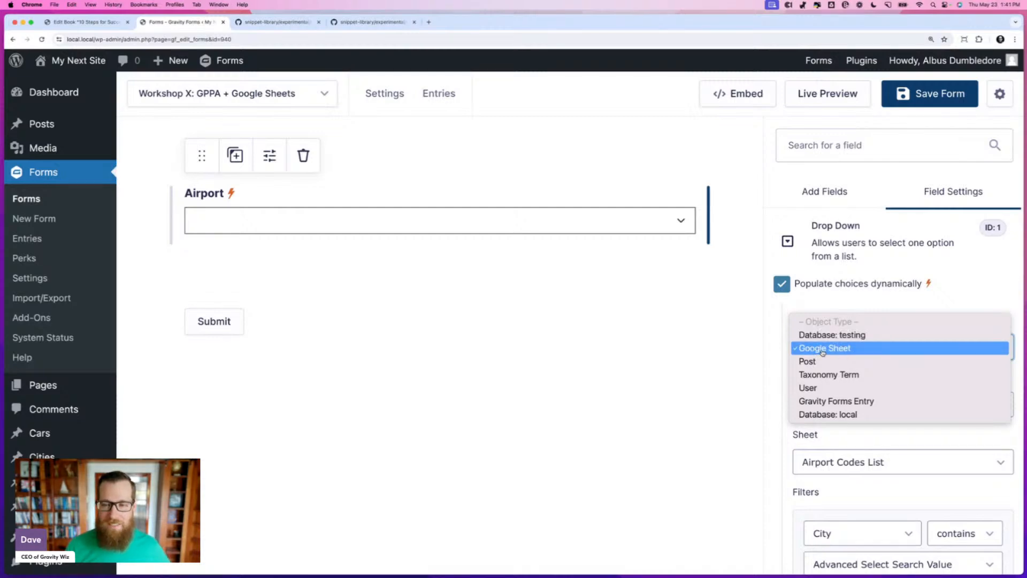
pyautogui.click(274, 23)
pyautogui.click(274, 23)
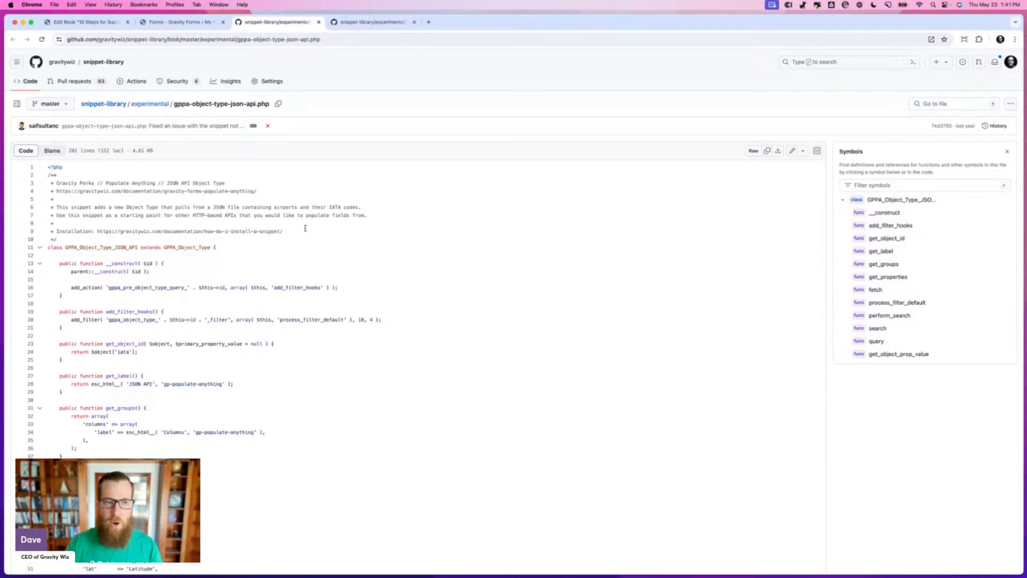
pyautogui.scroll(-5, 305, 228)
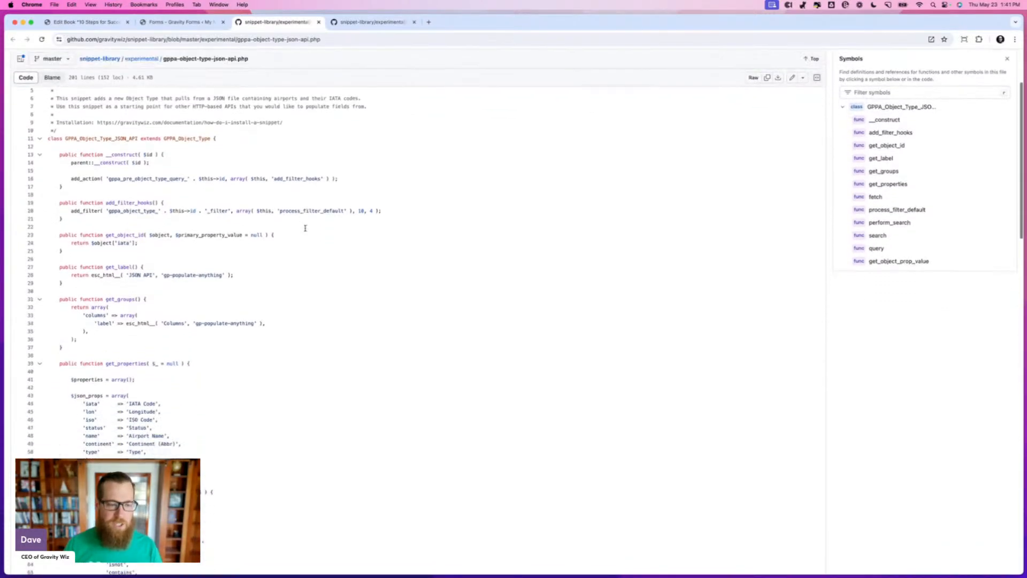
pyautogui.scroll(-9, 305, 228)
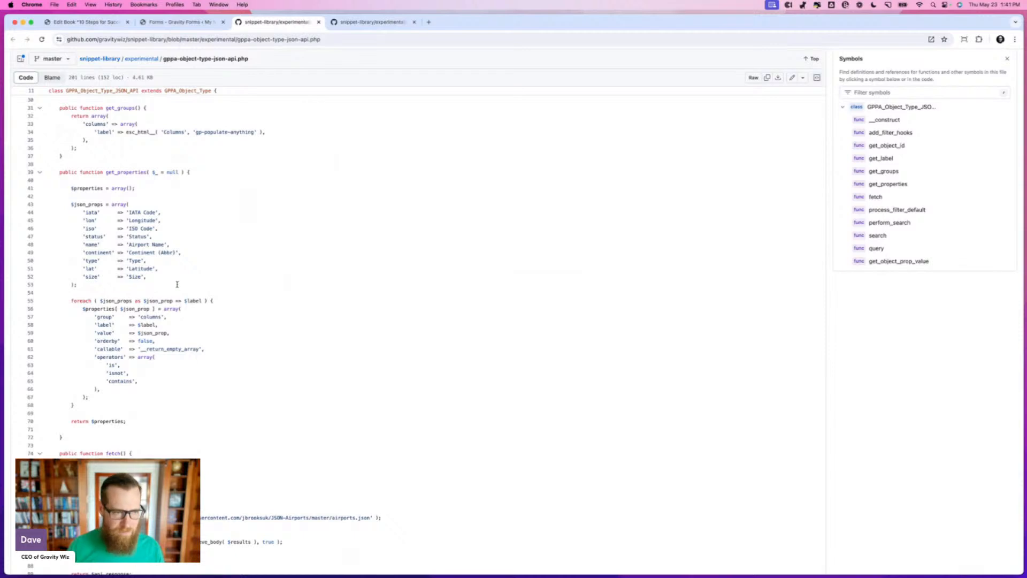
pyautogui.scroll(-1, 176, 284)
pyautogui.scroll(-1, 177, 284)
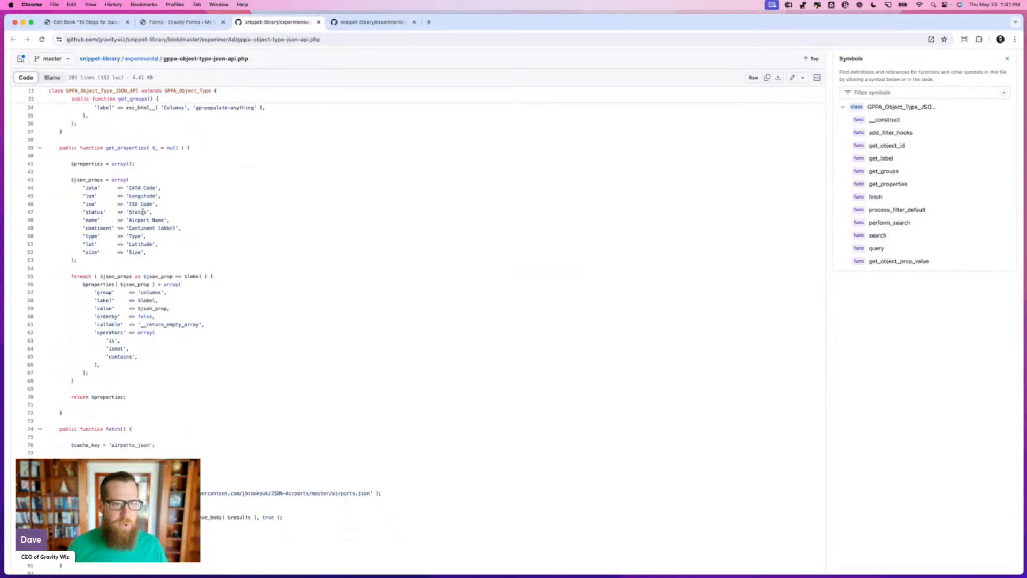
pyautogui.scroll(-2, 152, 244)
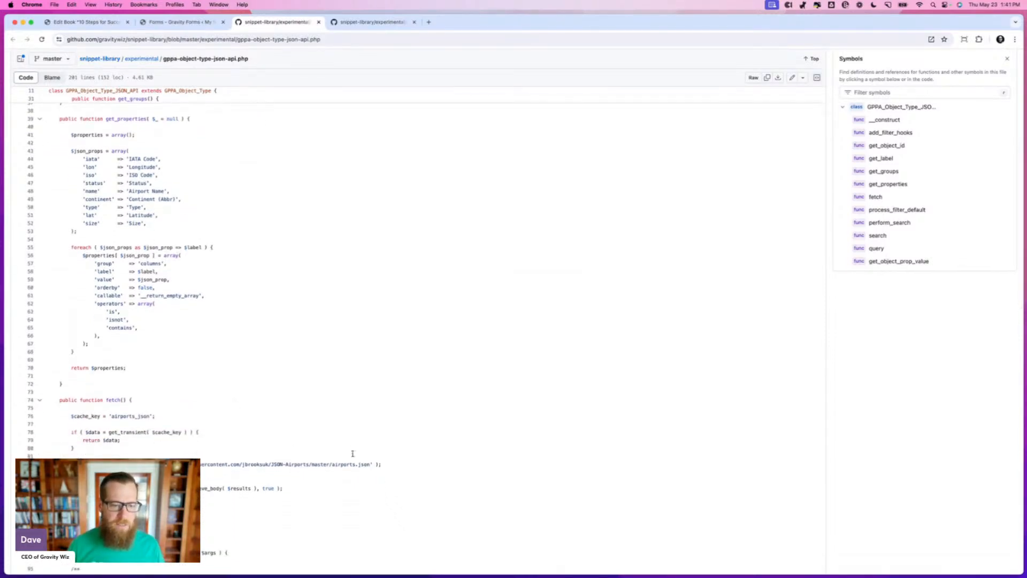
# - Copy the airports.json URL from the snippet's fetch() function, open it in a new browser tab, and look through the airport data
pyautogui.moveTo(370, 464); pyautogui.dragTo(142, 464)
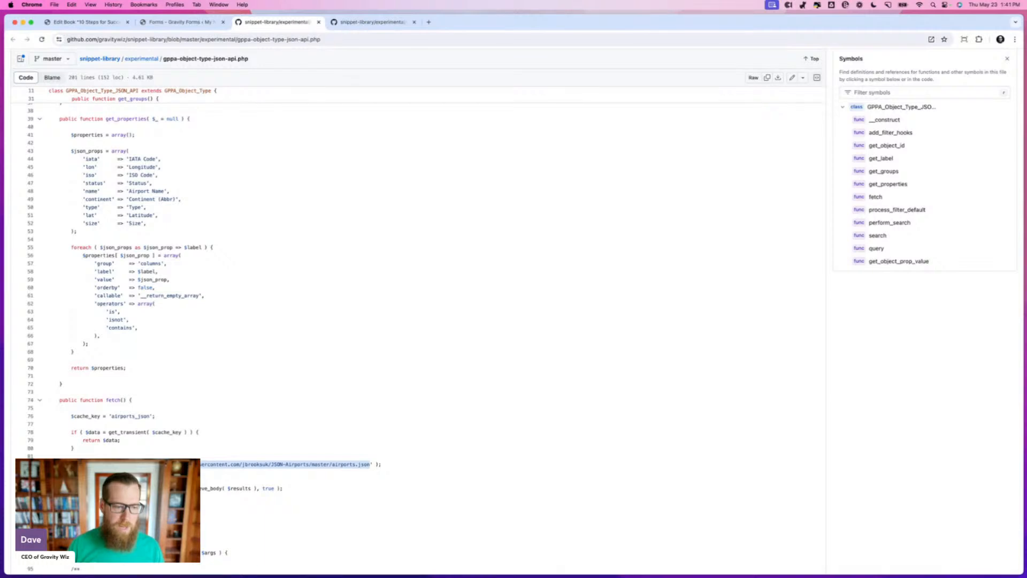
pyautogui.press('super+c')
pyautogui.press('super+t')
pyautogui.press('super+v')
pyautogui.press('Return')
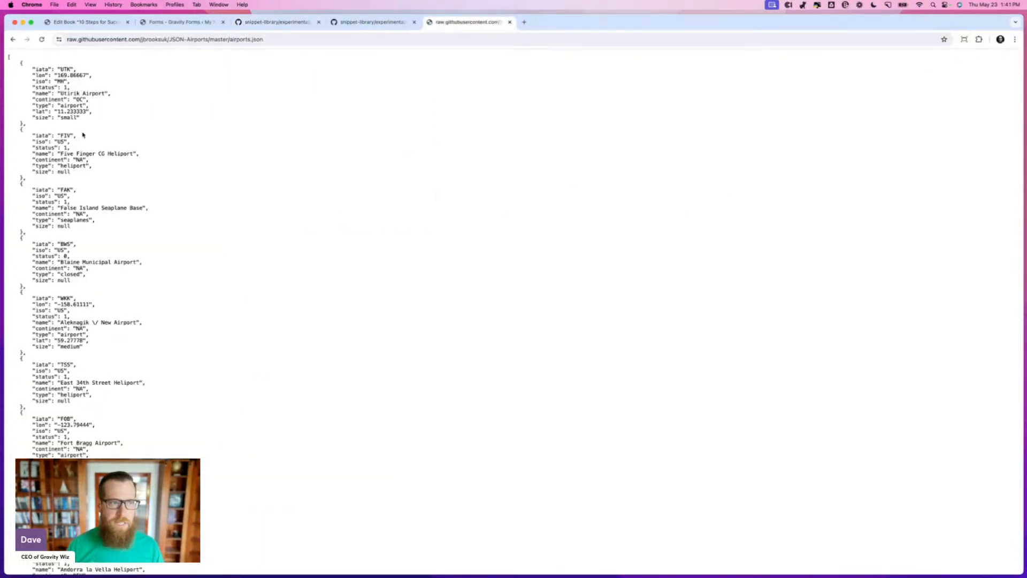
pyautogui.scroll(-5, 85, 291)
pyautogui.scroll(5, 85, 292)
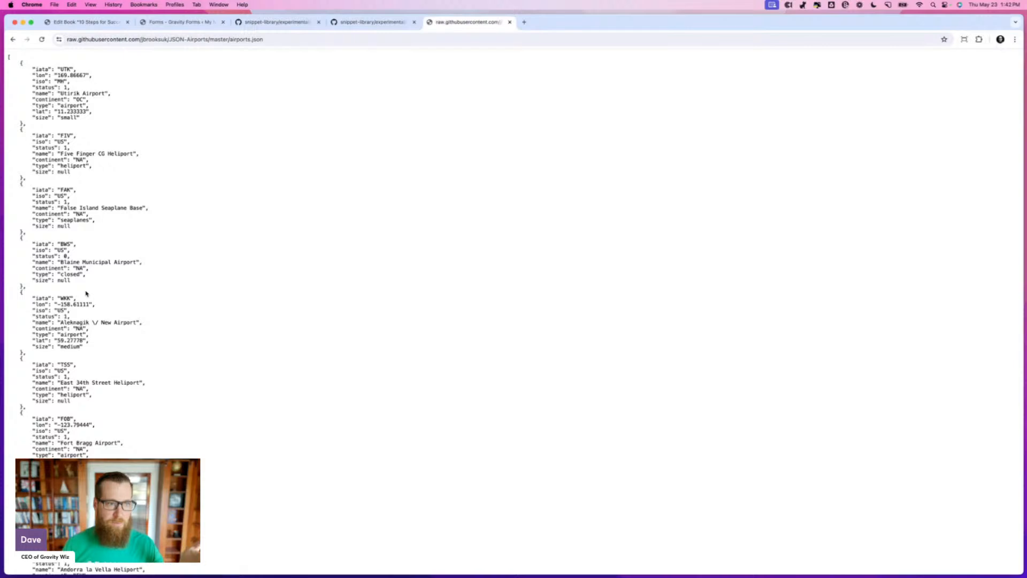
# - Close airports.json and its snippet, look over gppa-object-type-json-api-with-query-params.php, and return to the form editor
pyautogui.press('super+w')
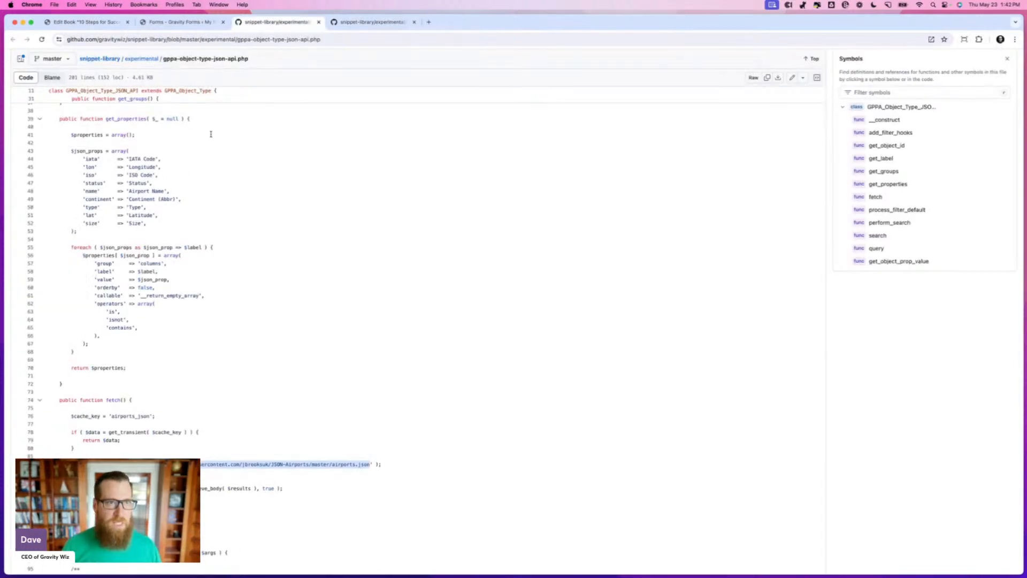
pyautogui.press('super+w')
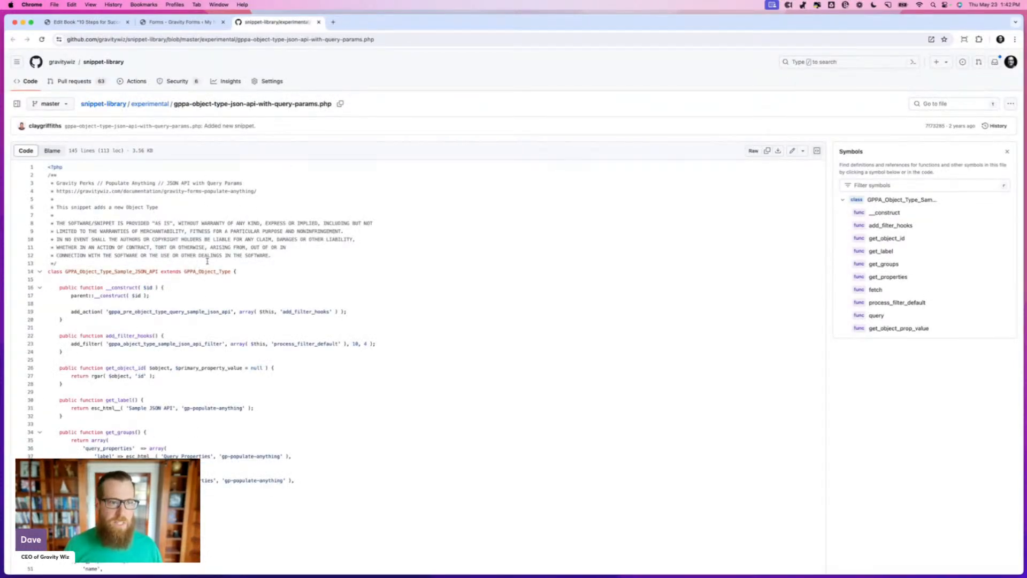
pyautogui.scroll(-2, 207, 261)
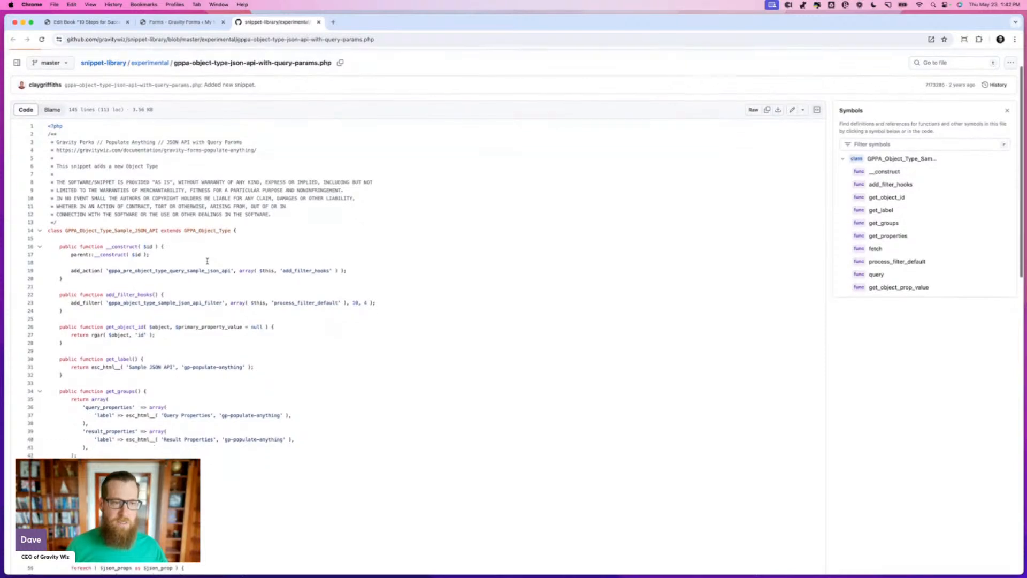
pyautogui.scroll(-2, 207, 261)
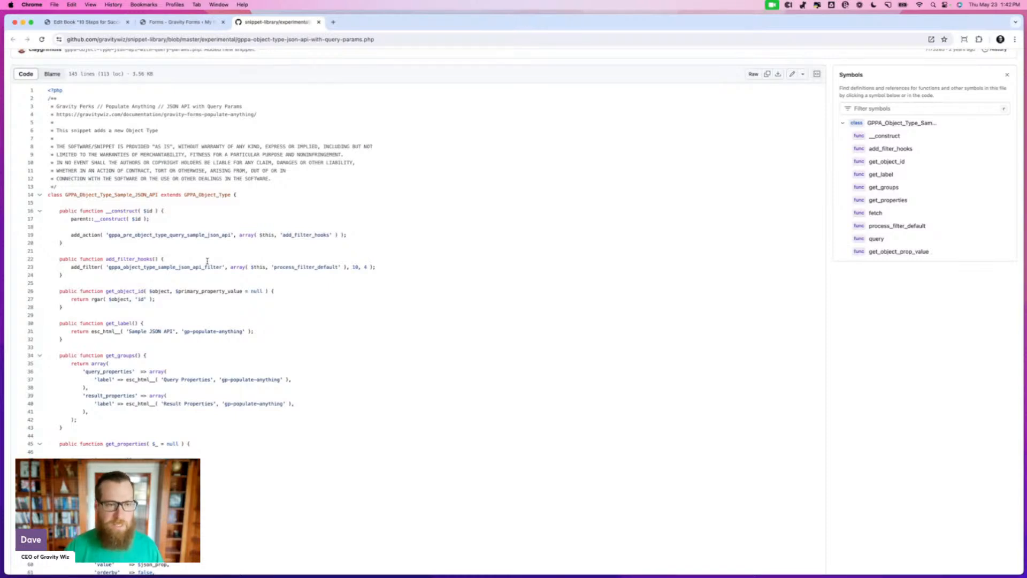
pyautogui.press('super+w')
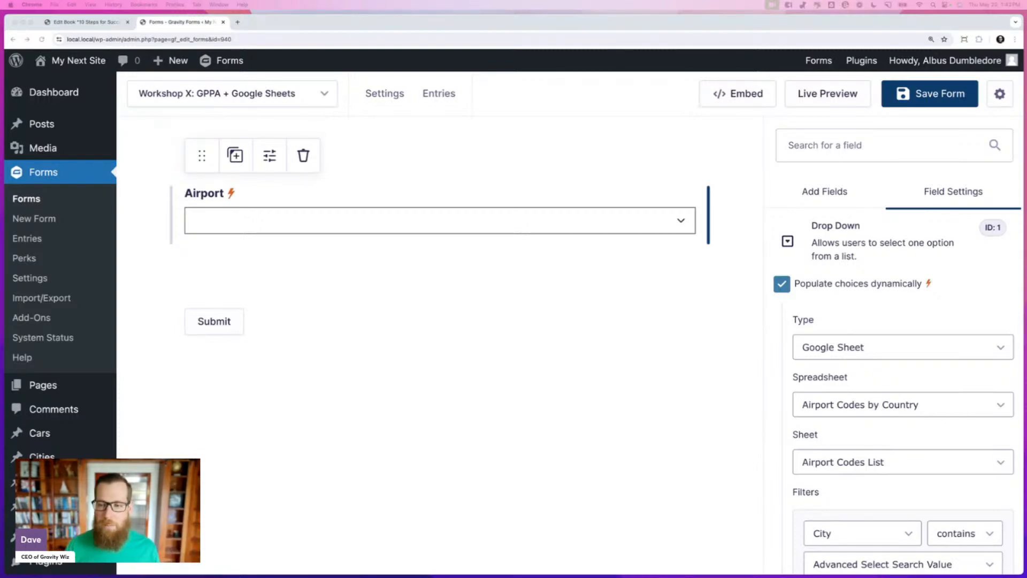
# - Switch the Airport field's population type to Database: local and look through the available tables without choosing one
pyautogui.click(894, 354)
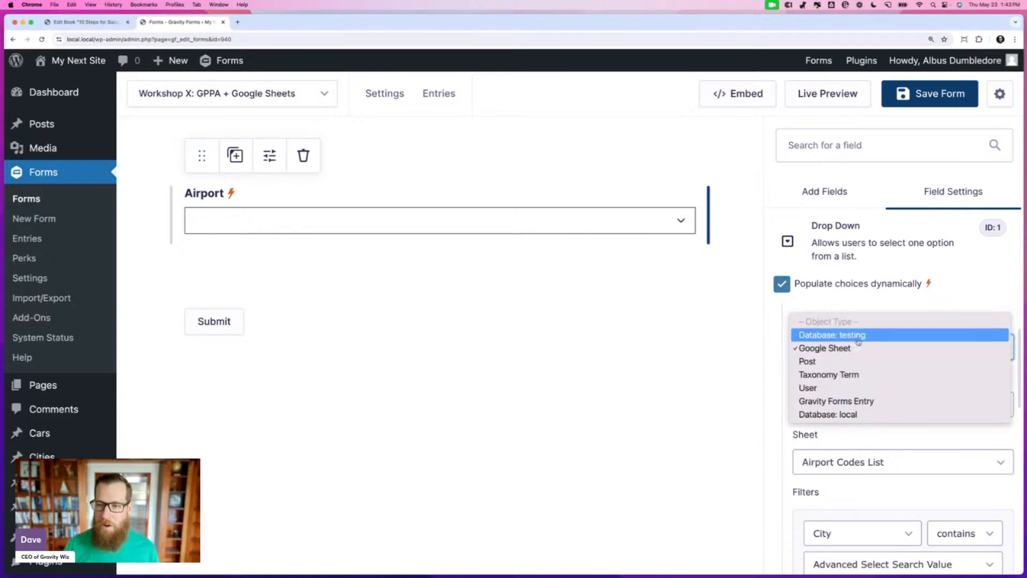
pyautogui.click(833, 415)
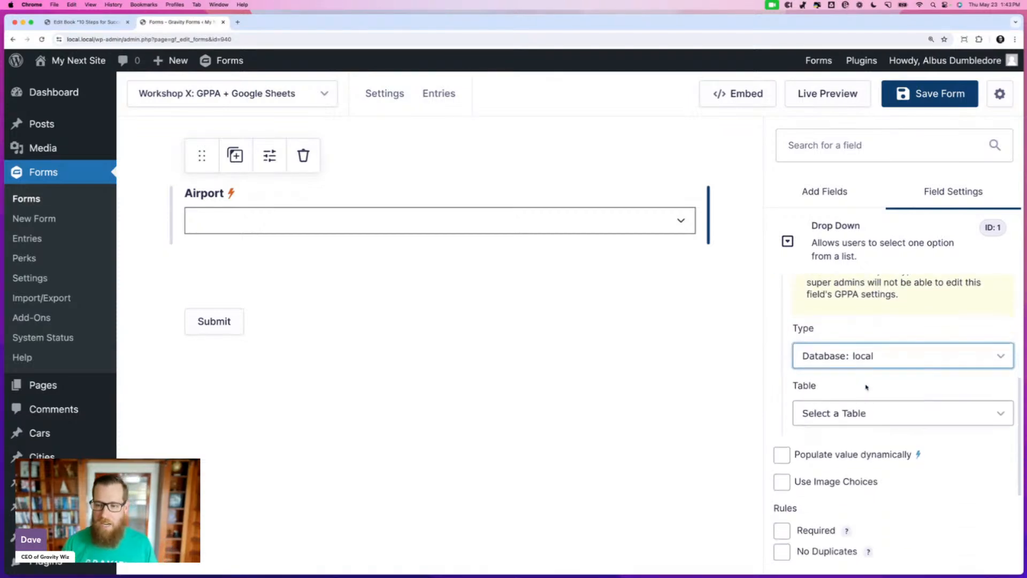
pyautogui.click(840, 423)
pyautogui.scroll(-10, 837, 475)
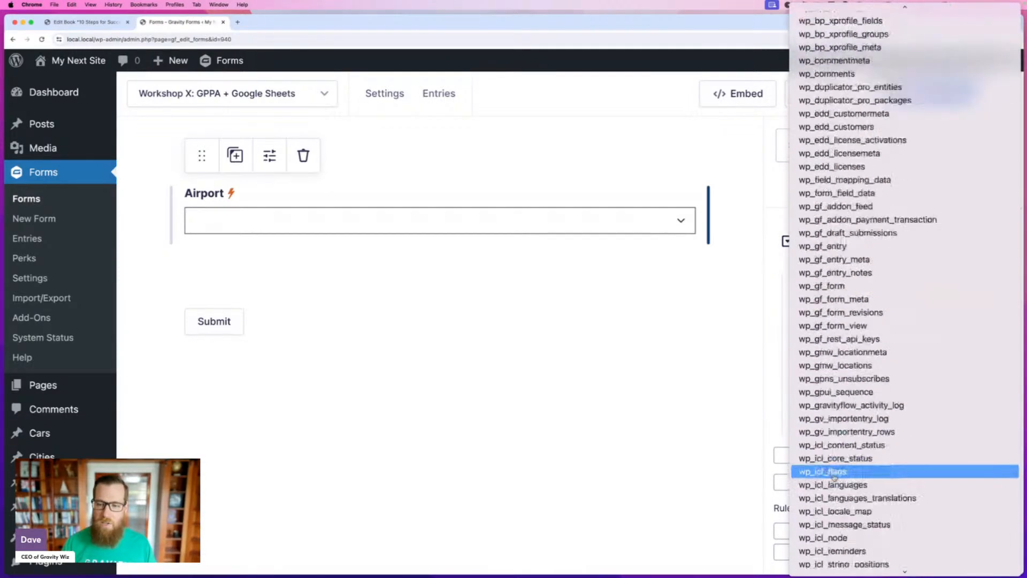
pyautogui.scroll(-3, 834, 476)
pyautogui.scroll(15, 835, 476)
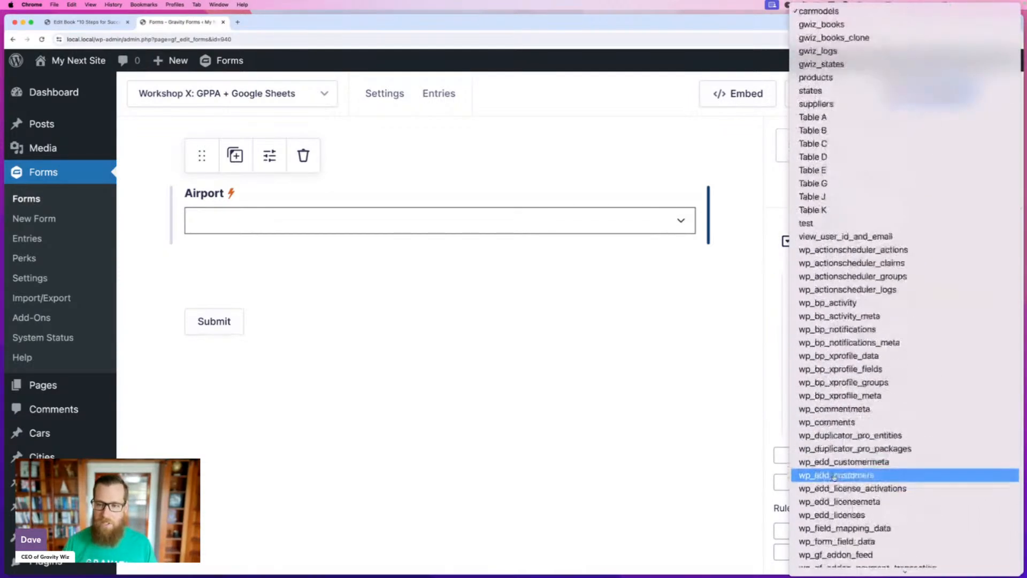
pyautogui.click(772, 401)
pyautogui.click(833, 413)
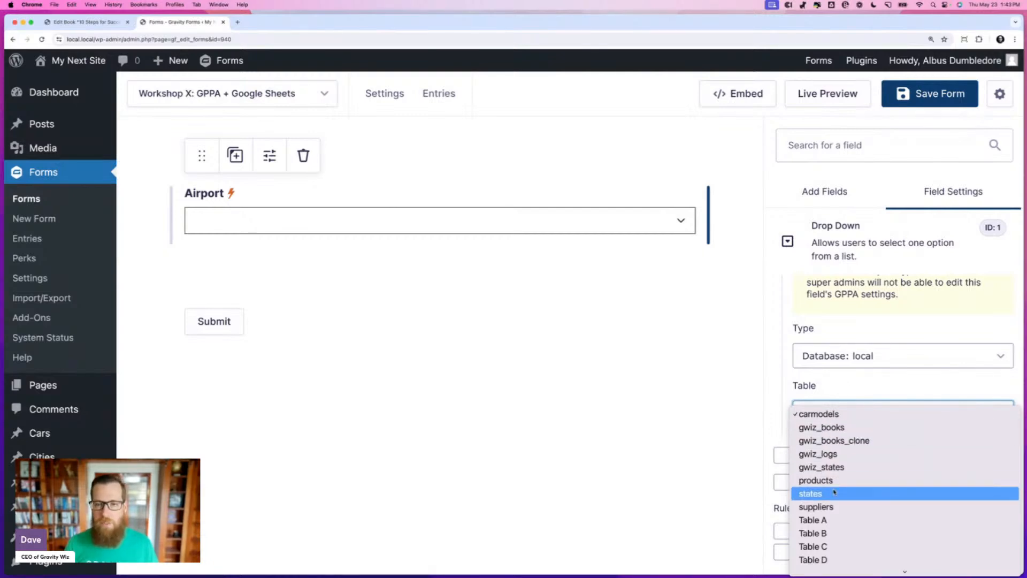
pyautogui.click(885, 390)
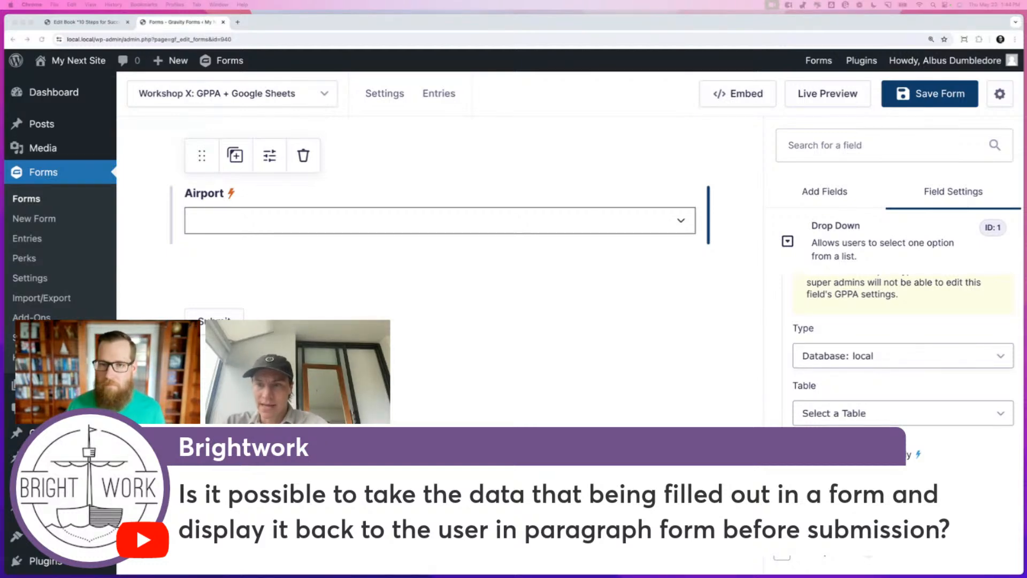
# - Create a new blank form from the form search's New Form command
pyautogui.press('super+Tab')
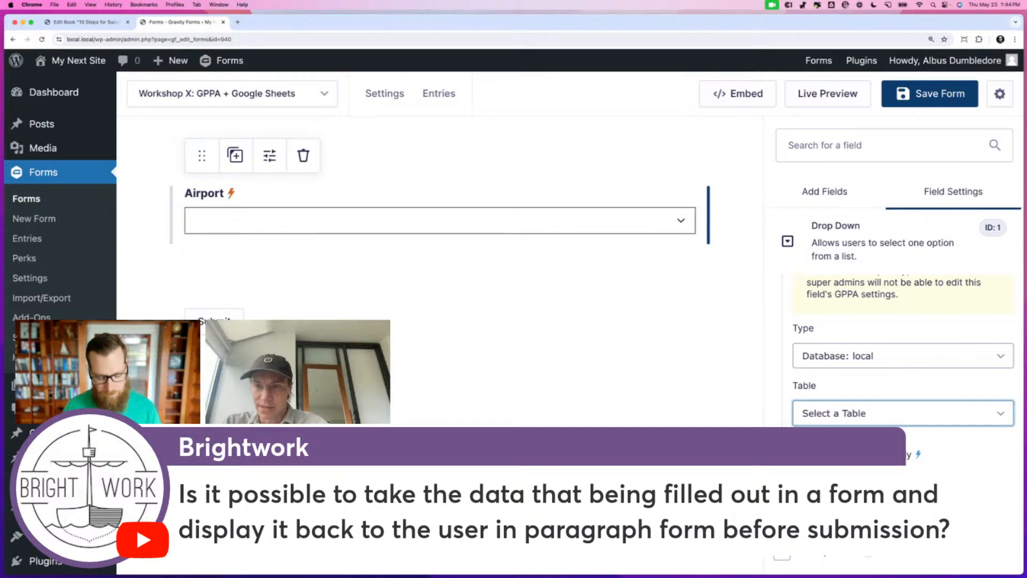
pyautogui.hotkey('shift', 'f')
pyautogui.press('Down')
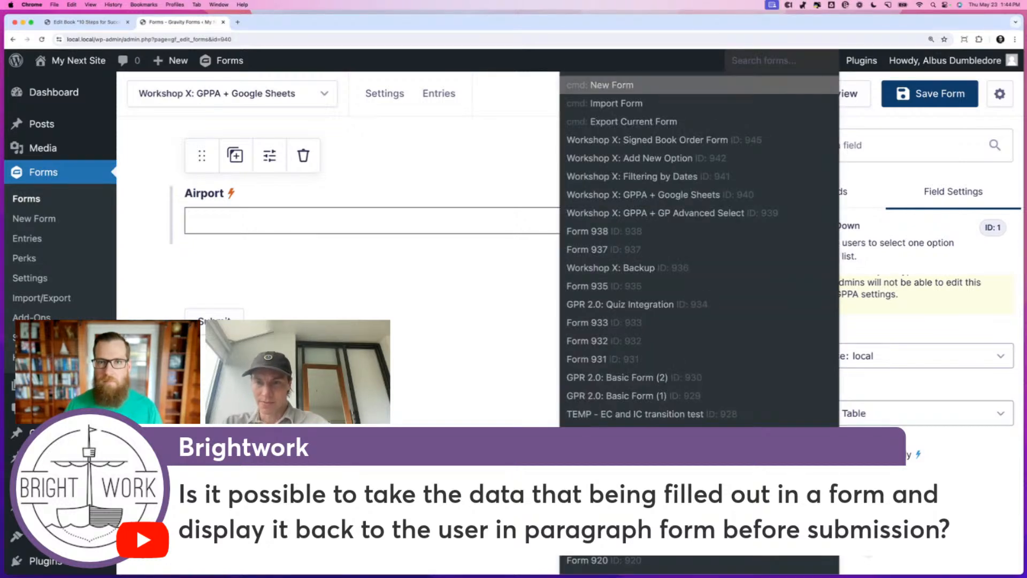
pyautogui.press('Return')
pyautogui.press('Return')
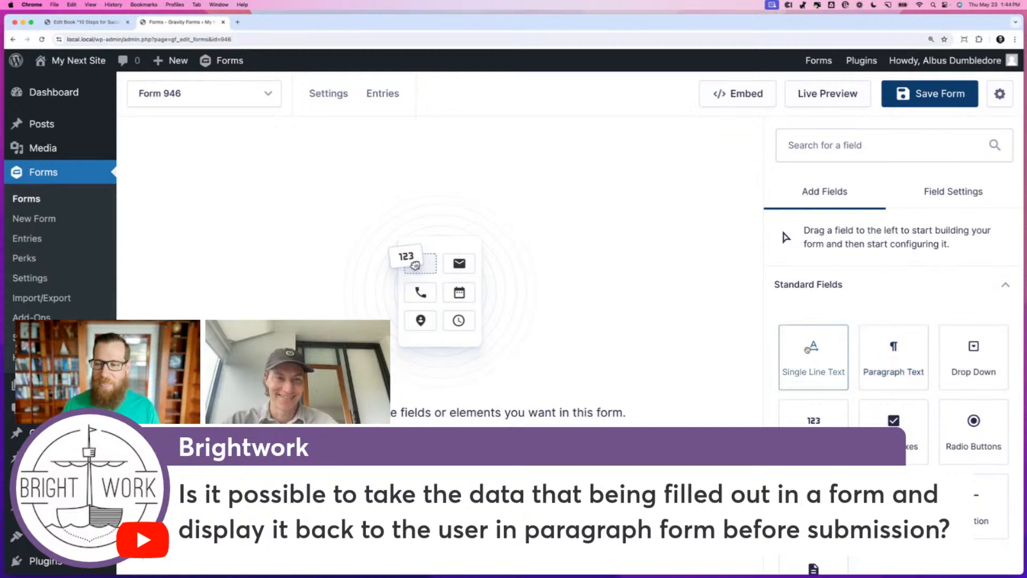
# - Find and add a Name field to the form, with a Paragraph Text field below it
pyautogui.click(883, 145)
pyautogui.write('Name')
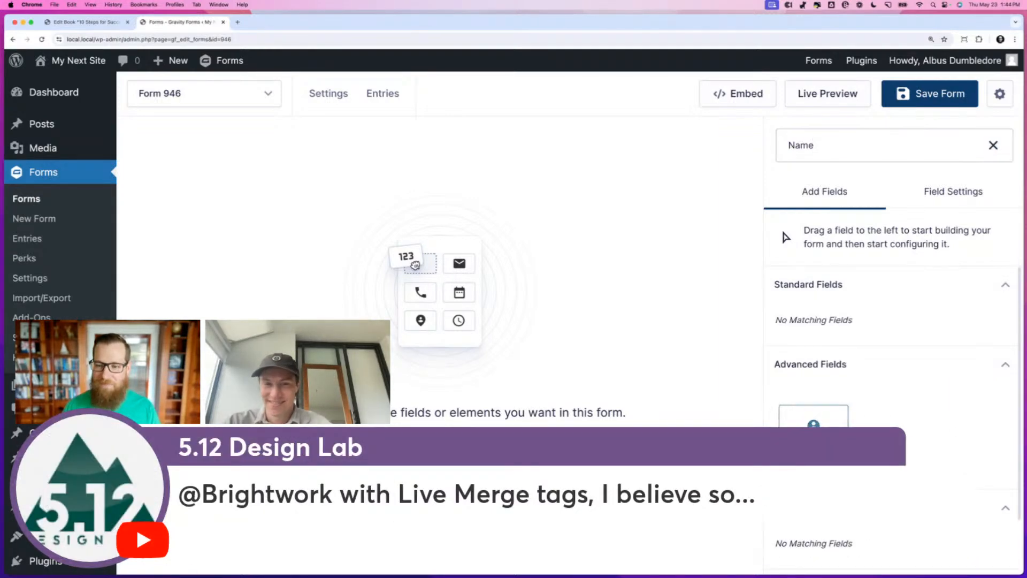
pyautogui.moveTo(813, 422); pyautogui.dragTo(394, 212)
pyautogui.doubleClick(837, 143)
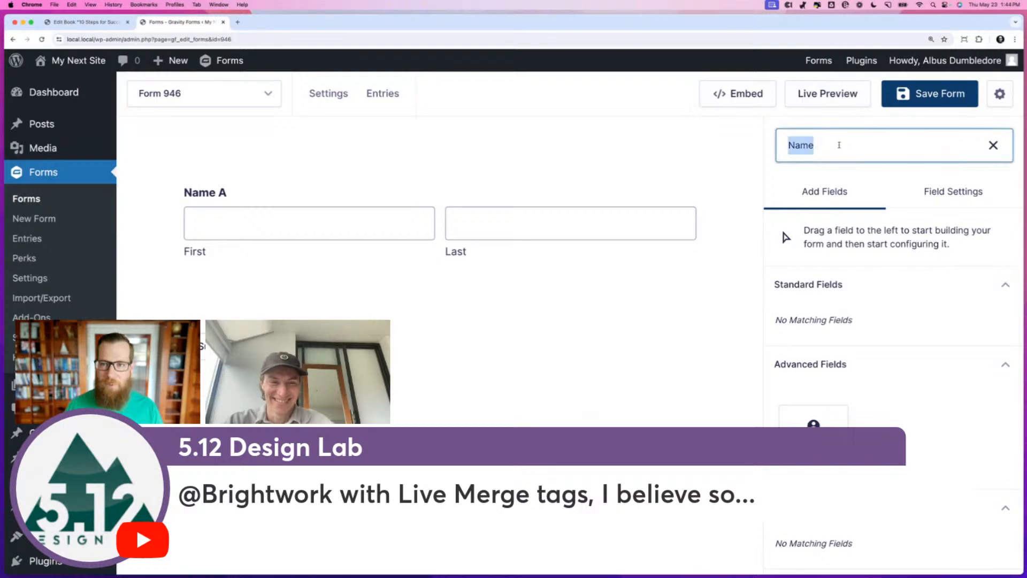
pyautogui.write('Para')
pyautogui.moveTo(813, 355); pyautogui.dragTo(461, 313)
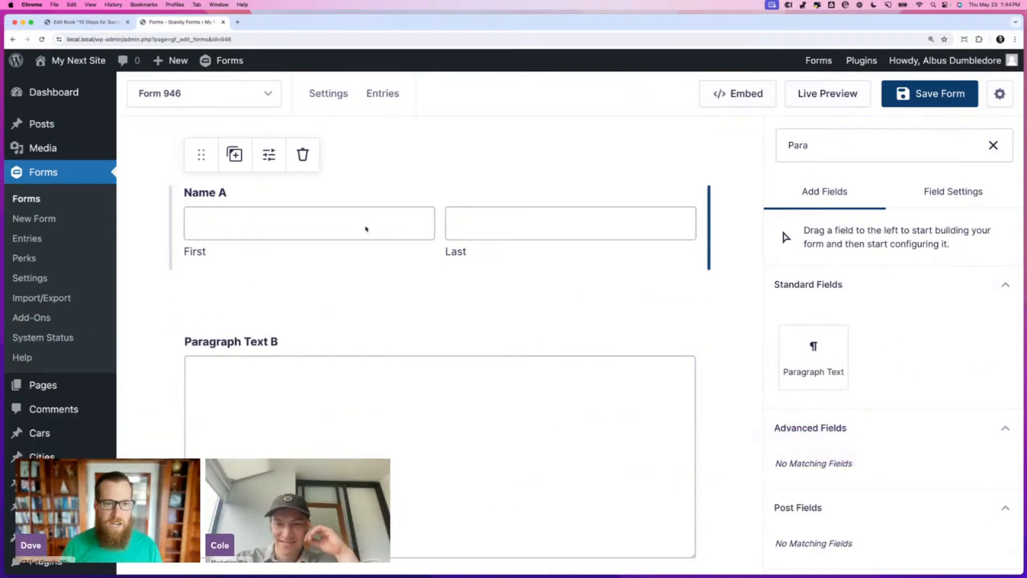
# - Begin the Paragraph Text field's default value with "I," in its advanced settings
pyautogui.click(346, 405)
pyautogui.scroll(-5, 801, 442)
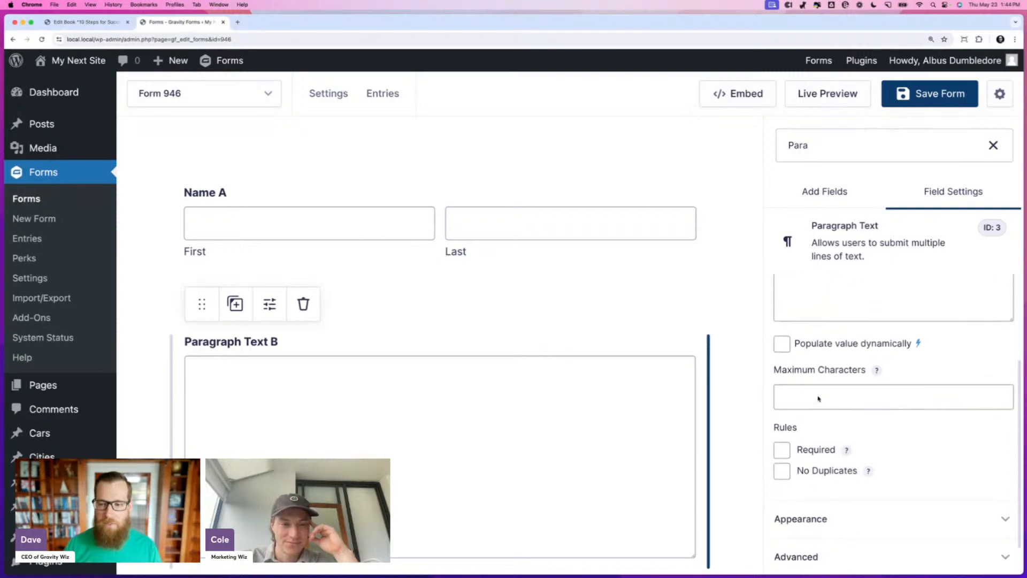
pyautogui.scroll(-1, 824, 393)
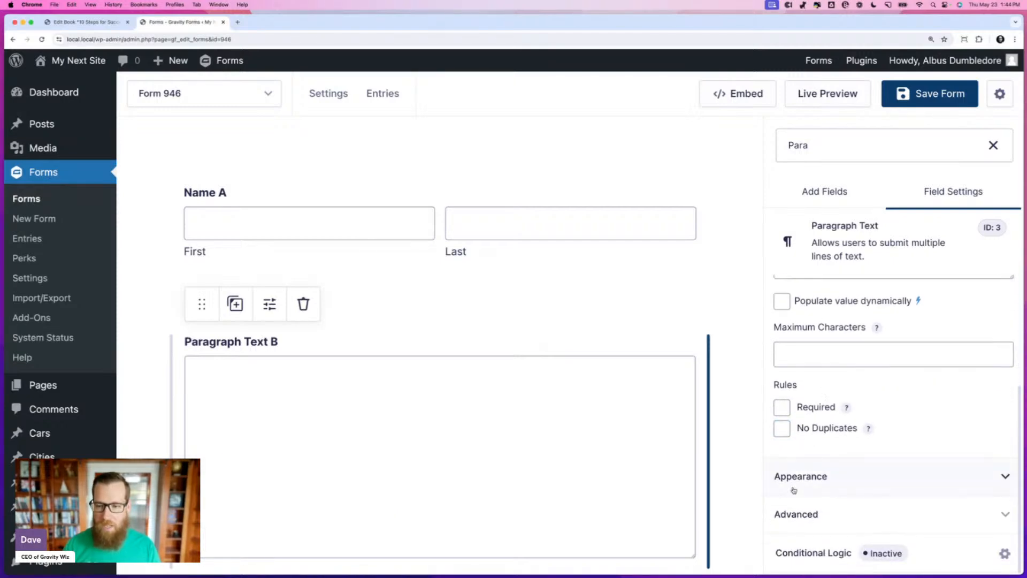
pyautogui.click(807, 515)
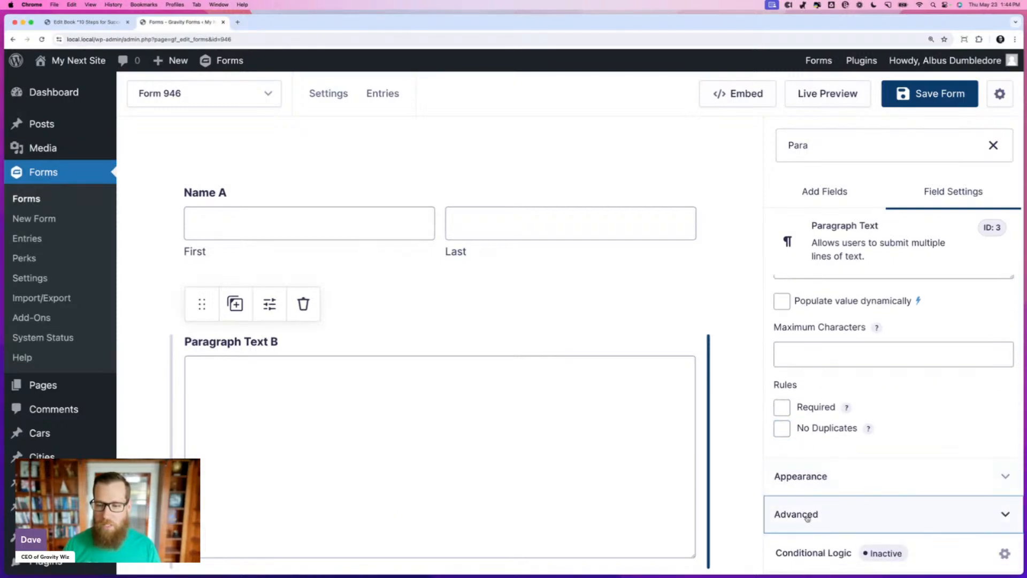
pyautogui.click(812, 497)
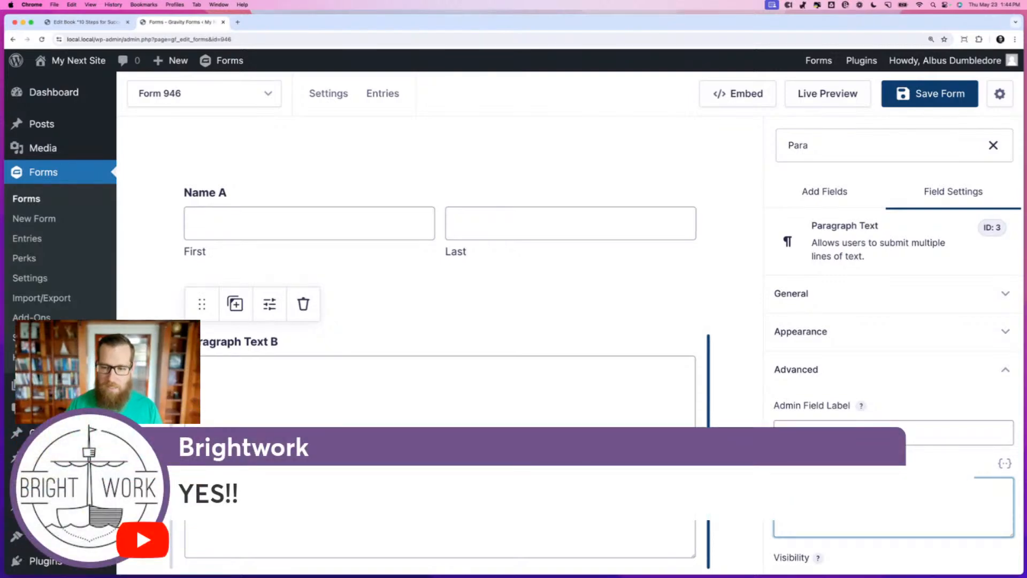
# - Search the default value's merge tags for "name", close the list, and reselect the Paragraph Text field
pyautogui.click(1005, 464)
pyautogui.scroll(-3, 858, 540)
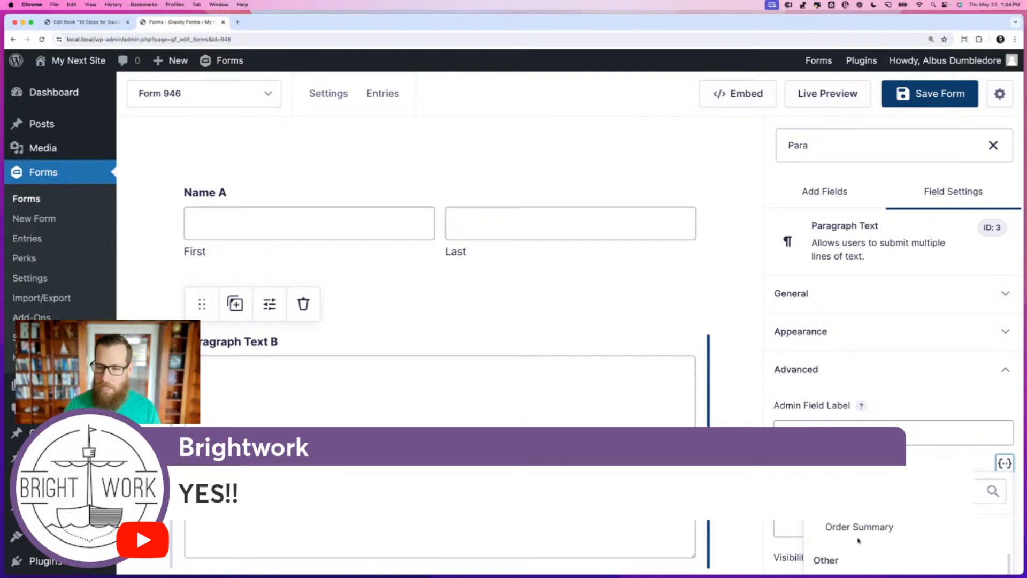
pyautogui.click(990, 491)
pyautogui.write('name')
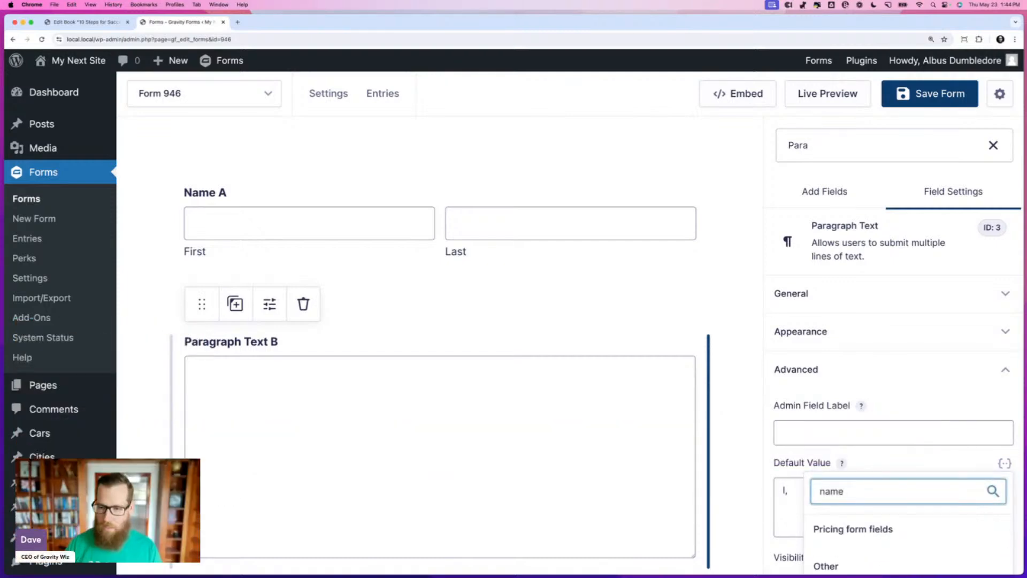
pyautogui.scroll(-4, 873, 542)
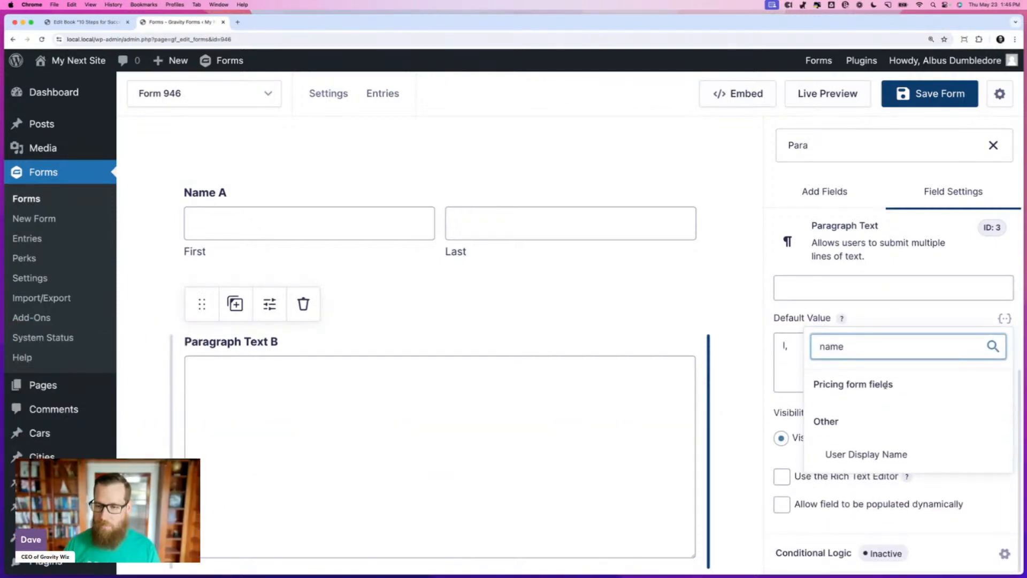
pyautogui.press('Escape')
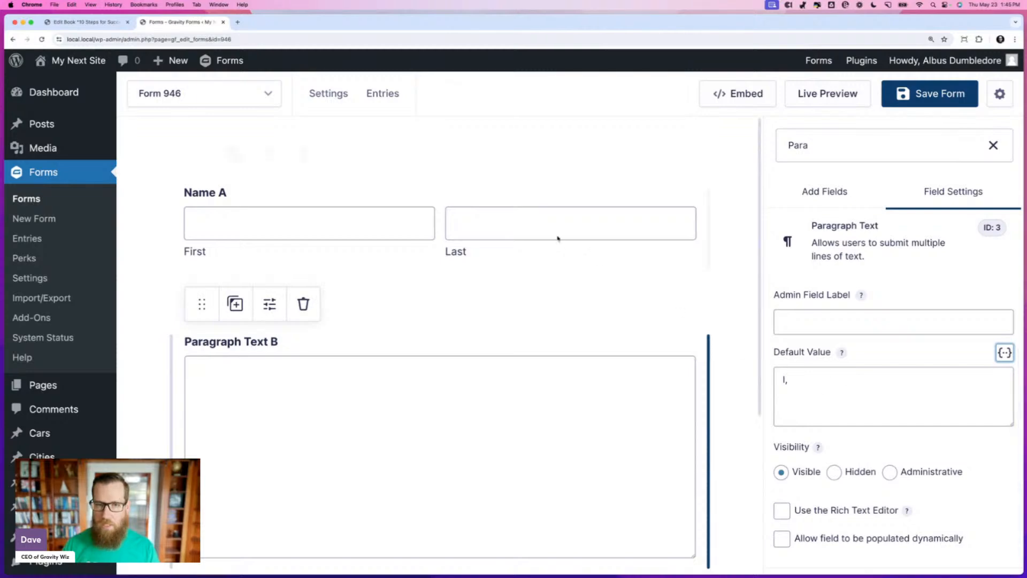
pyautogui.click(533, 229)
pyautogui.click(456, 392)
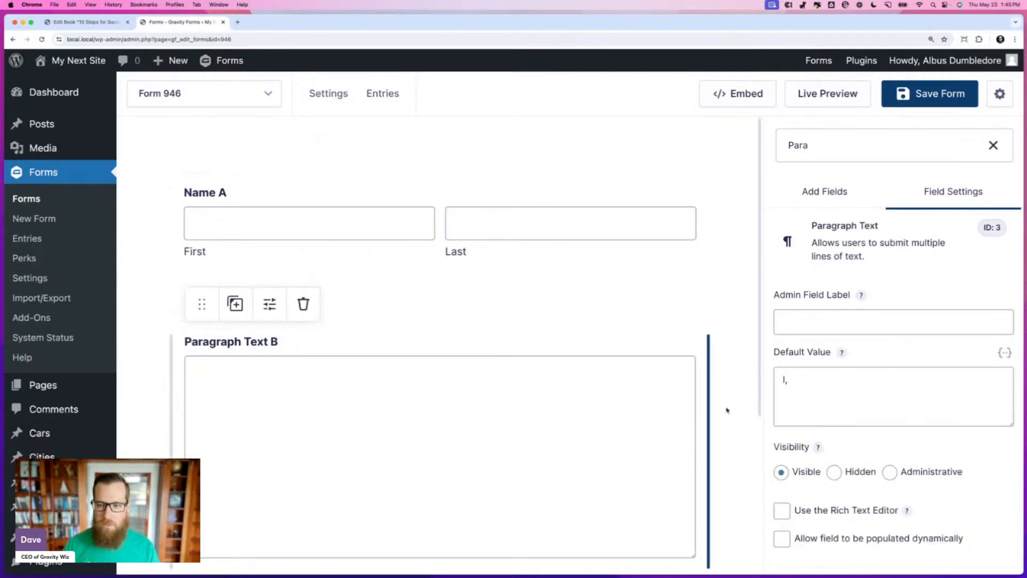
# - Complete the Paragraph Text default value as "I, @{:1.3} @{:1.6}, solemnly swear I am up to no good." and save the form
pyautogui.click(836, 387)
pyautogui.write('I, @{:1.3} @{:1.6}, solemnly swear I am up to no go')
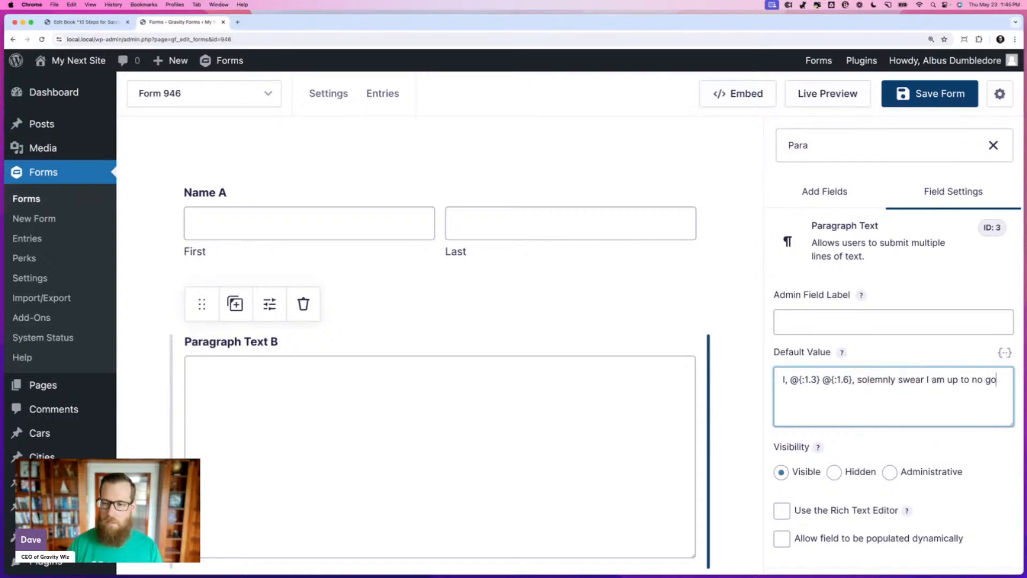
pyautogui.write('d.')
pyautogui.click(942, 95)
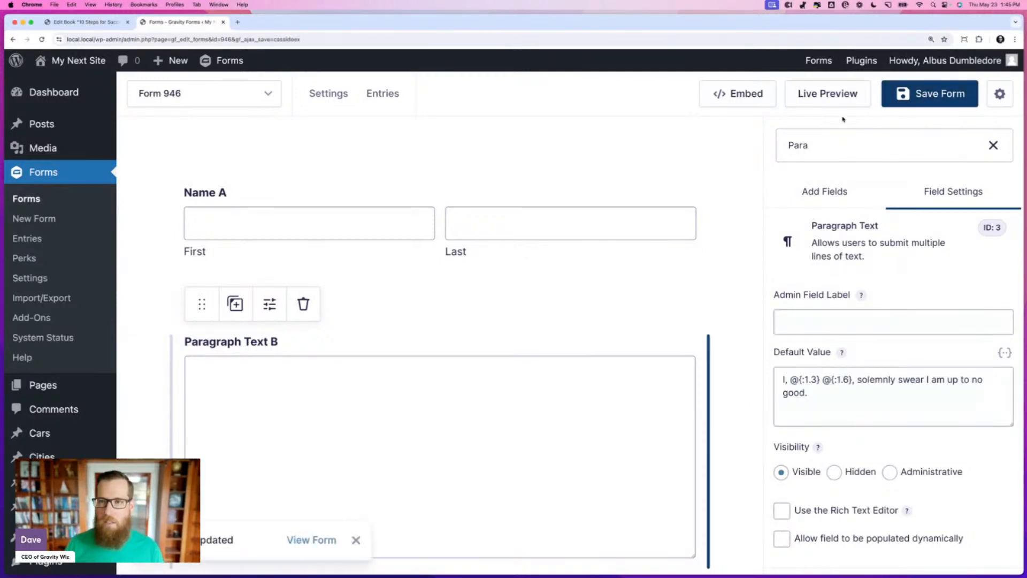
# - Open the form's live preview and compare its paragraph with the merge tags in the default value
pyautogui.click(828, 94)
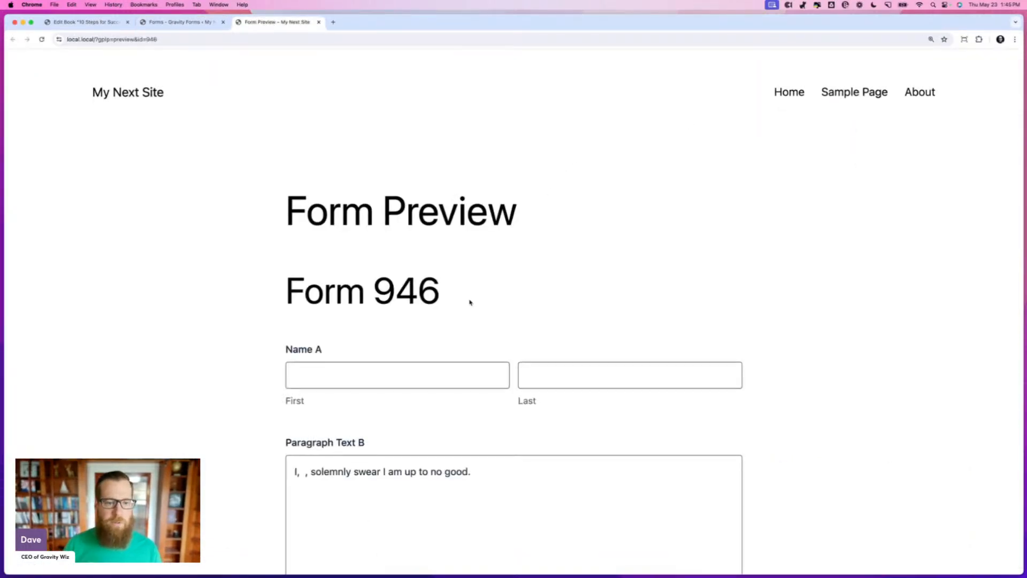
pyautogui.scroll(-3, 470, 302)
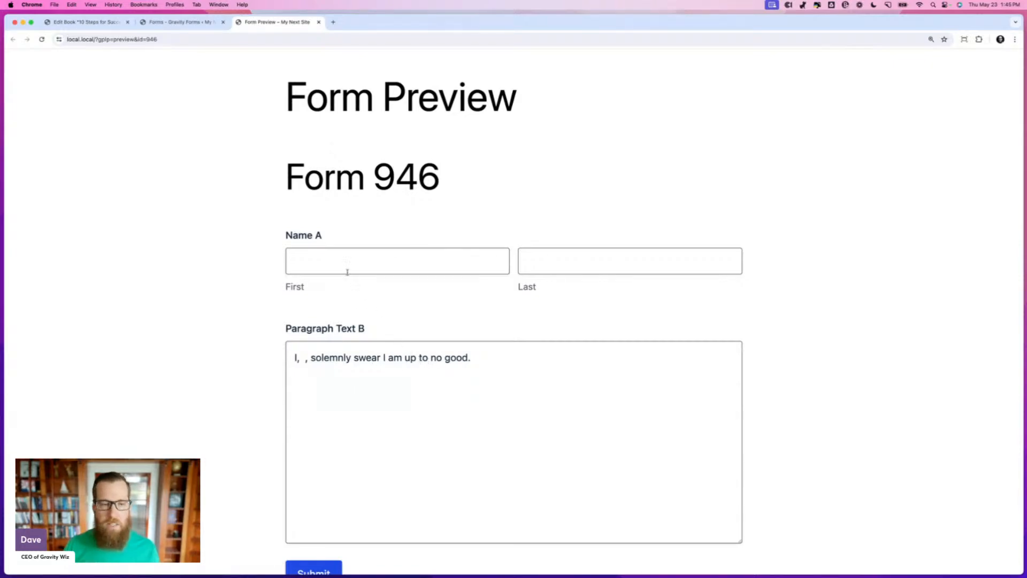
pyautogui.hotkey('ctrl', 'shift', 'Tab')
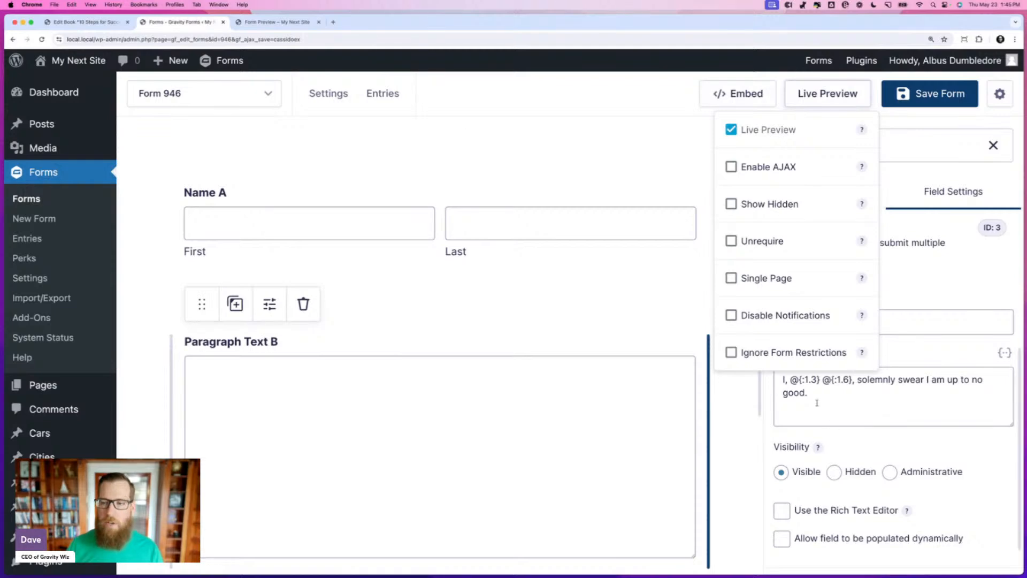
pyautogui.click(286, 23)
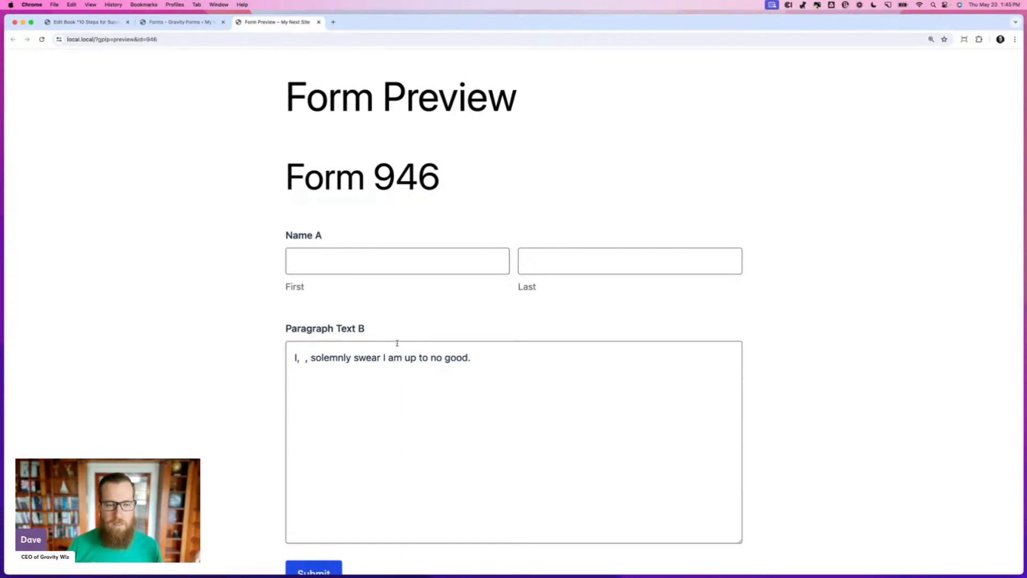
# - Enter a sample first and last name in the previewed form's Name field
pyautogui.click(364, 263)
pyautogui.write('Da')
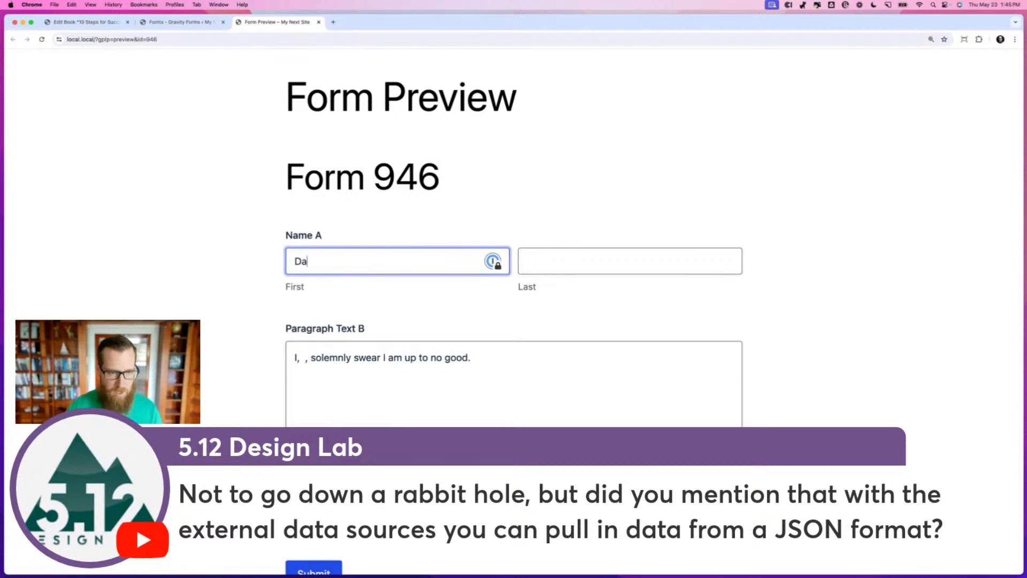
pyautogui.write('ve')
pyautogui.press('Tab')
pyautogui.write('Smif')
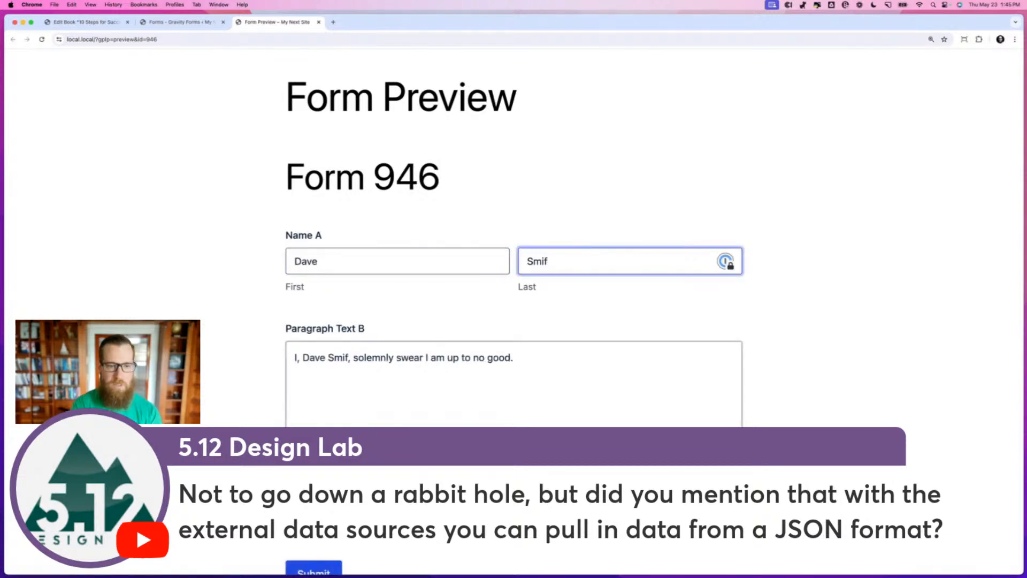
pyautogui.write('f')
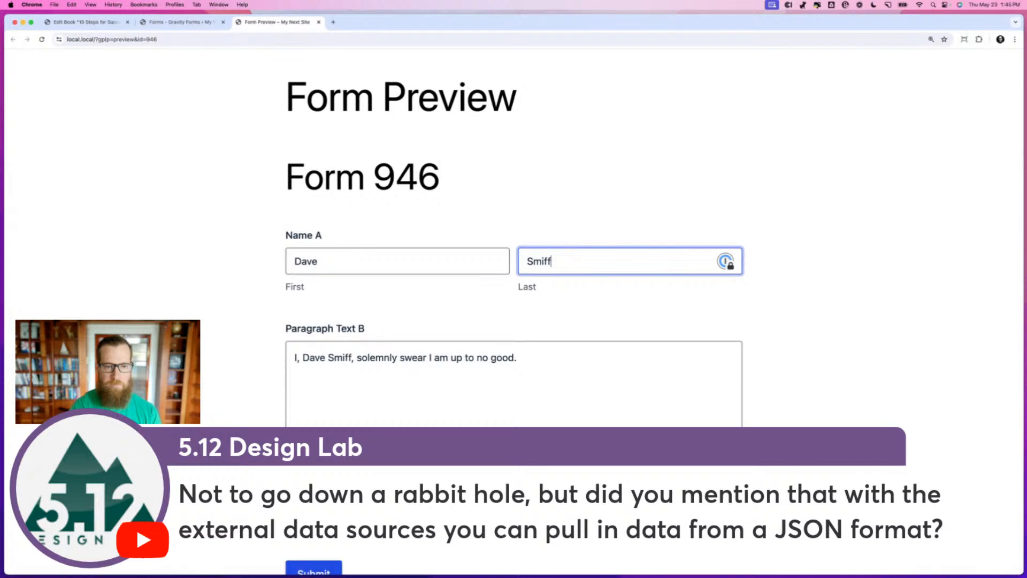
# - Replace the last name inside the previewed paragraph text with a different spelling, and close the preview
pyautogui.moveTo(480, 362); pyautogui.dragTo(488, 359)
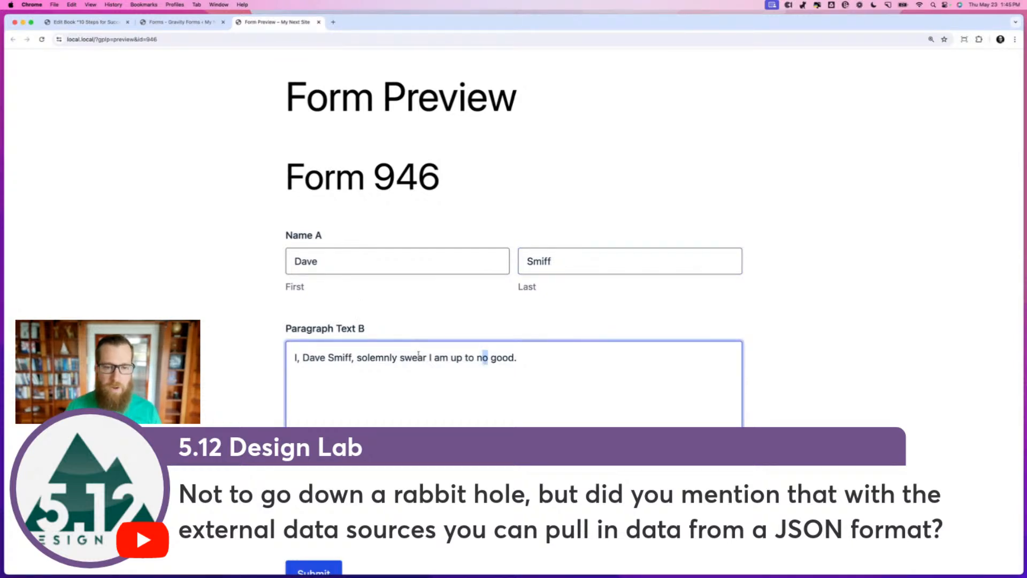
pyautogui.doubleClick(330, 357)
pyautogui.write('Smith')
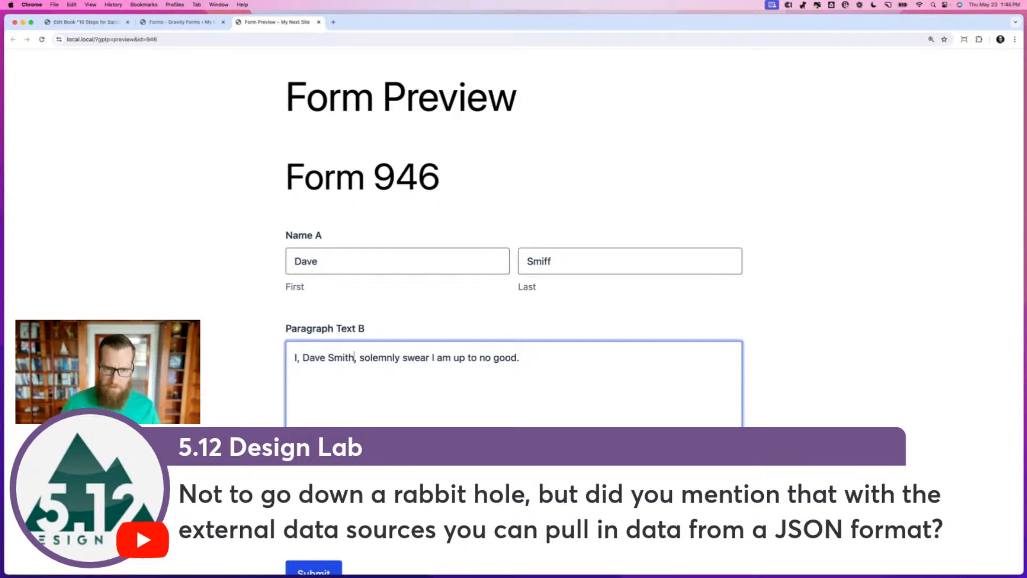
pyautogui.click(443, 203)
pyautogui.press('super+w')
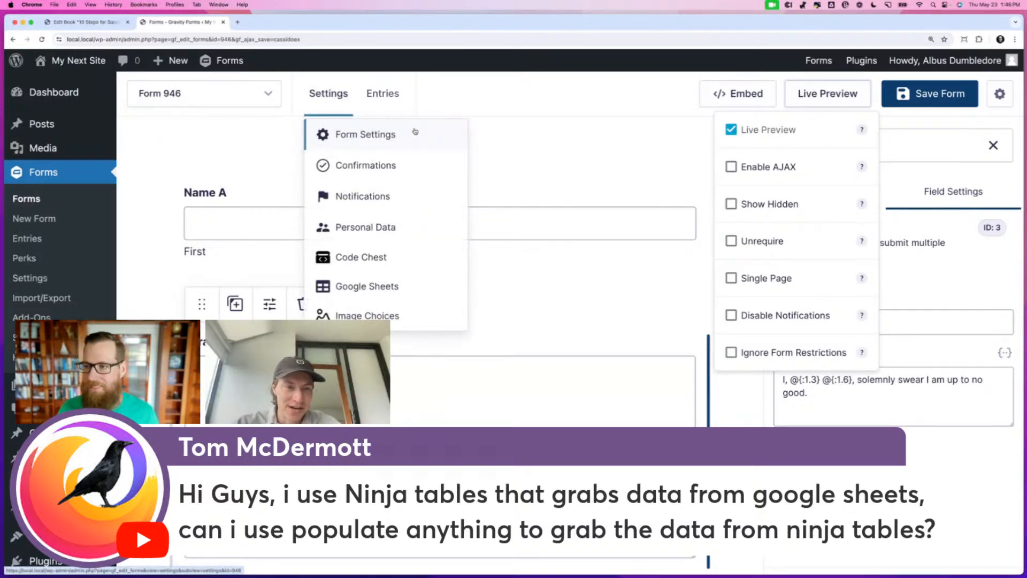
# - Dismiss the preview options and open the list of all code snippets in a separate browser tab
pyautogui.click(572, 165)
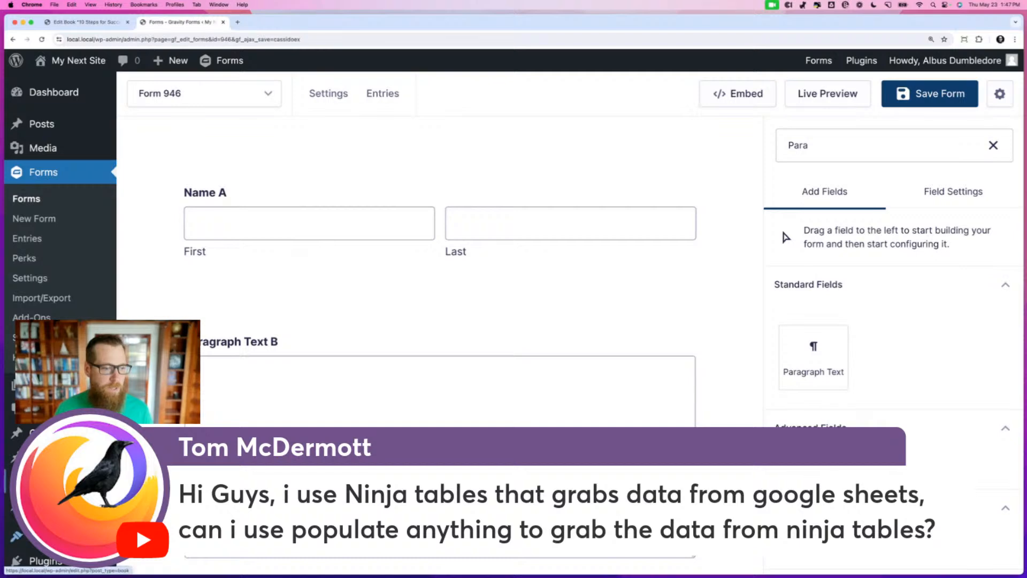
pyautogui.scroll(-3, 59, 455)
pyautogui.scroll(-2, 59, 455)
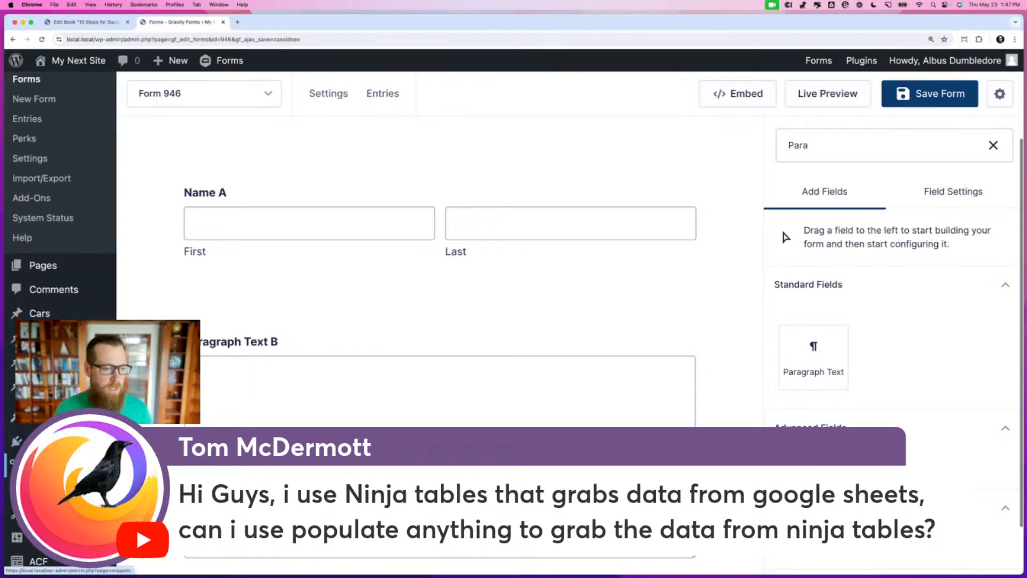
pyautogui.click(257, 23)
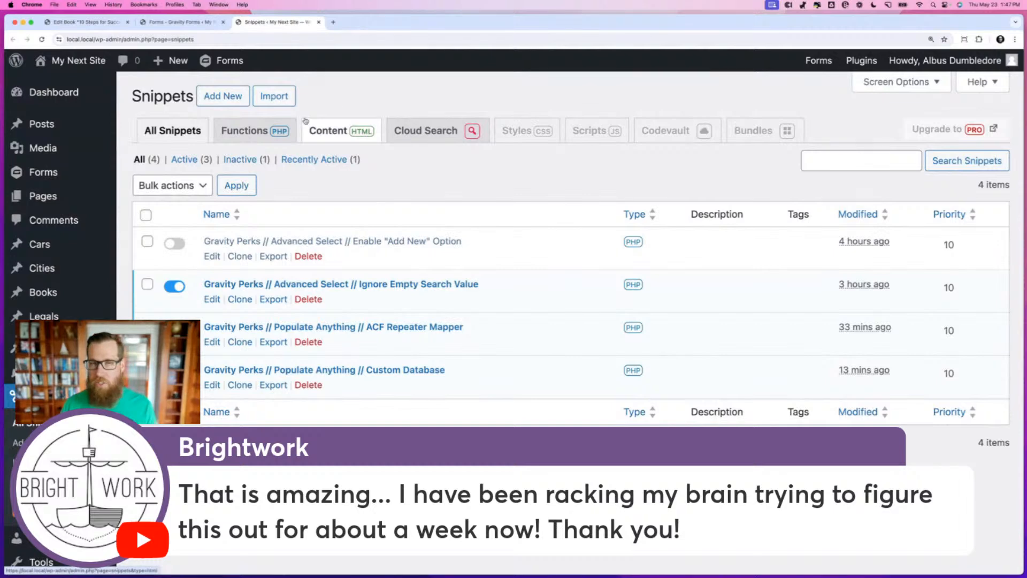
# - Return to the "Workshop X: GPPA + Google Sheets" form and set the Airport field's dynamic choices type to "Database: local"
pyautogui.click(167, 23)
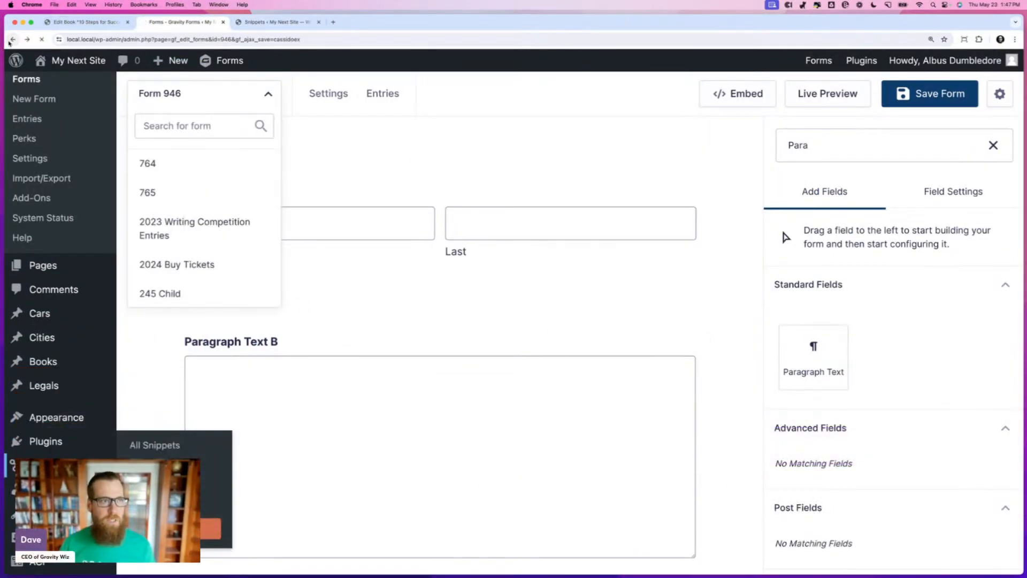
pyautogui.click(10, 41)
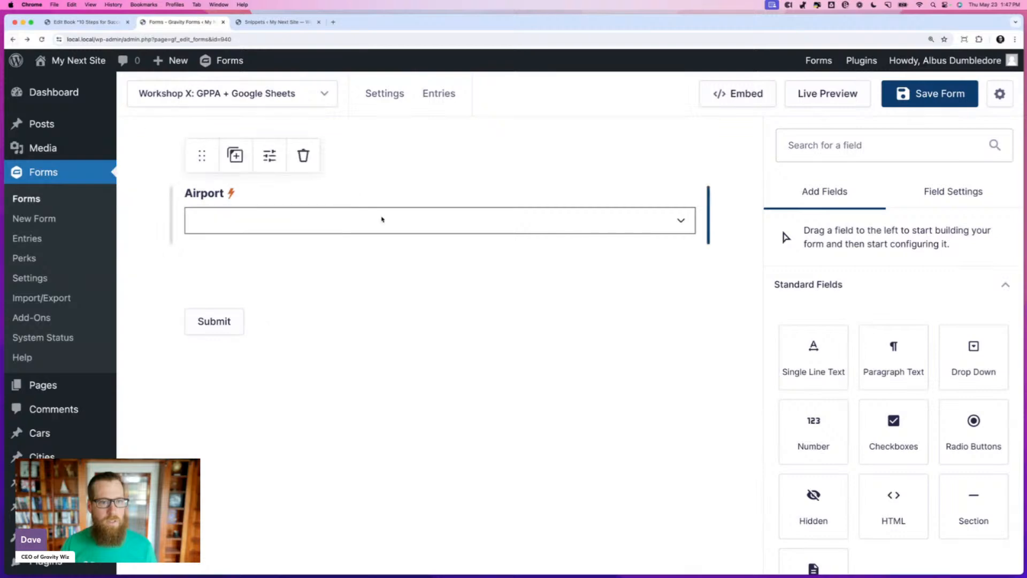
pyautogui.click(383, 217)
pyautogui.scroll(-5, 878, 433)
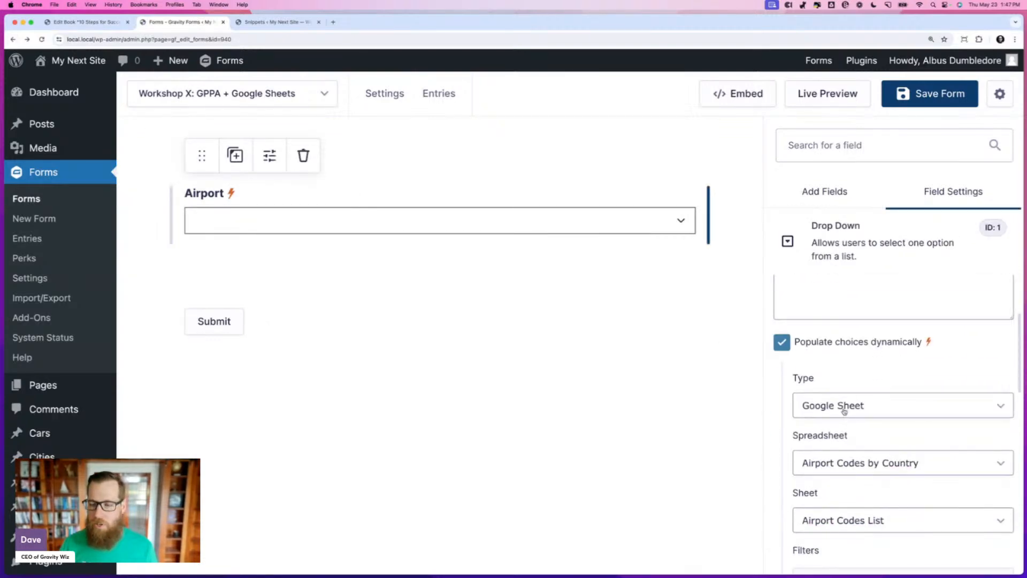
pyautogui.click(844, 410)
pyautogui.click(835, 474)
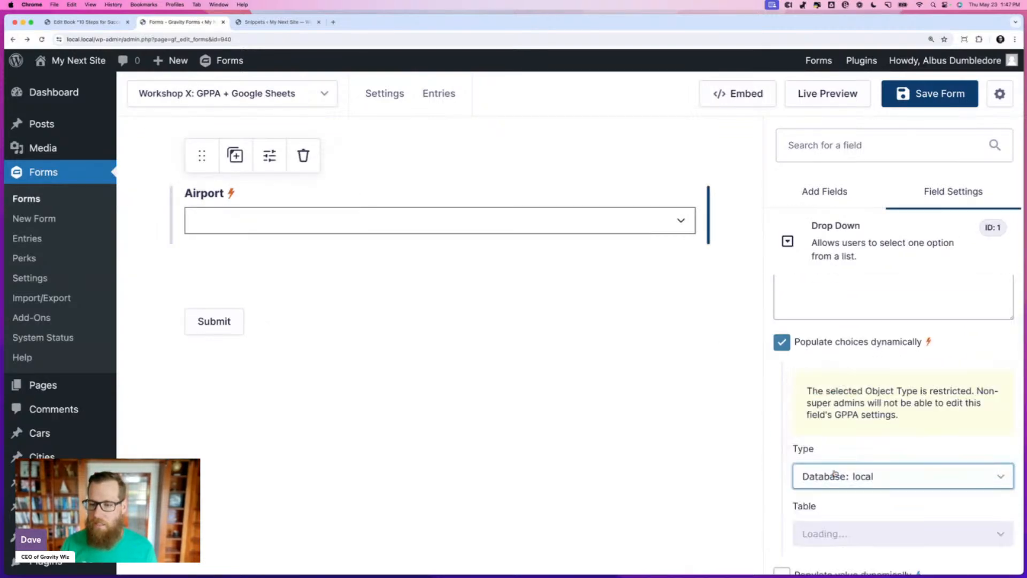
# - Browse the local database's tables and choose Table A as the source for the Airport choices
pyautogui.scroll(-5, 832, 460)
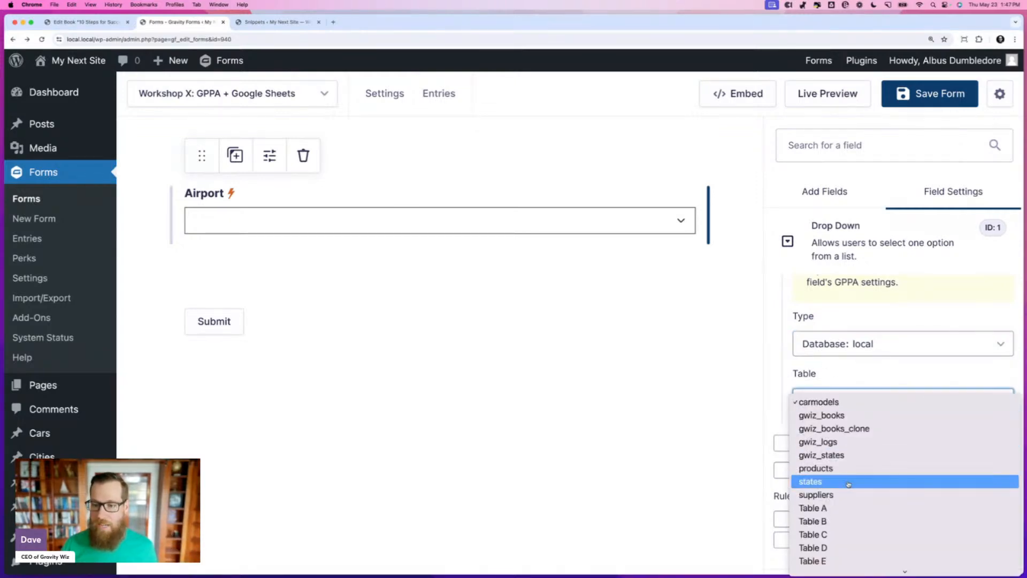
pyautogui.scroll(-15, 848, 483)
pyautogui.scroll(-20, 849, 484)
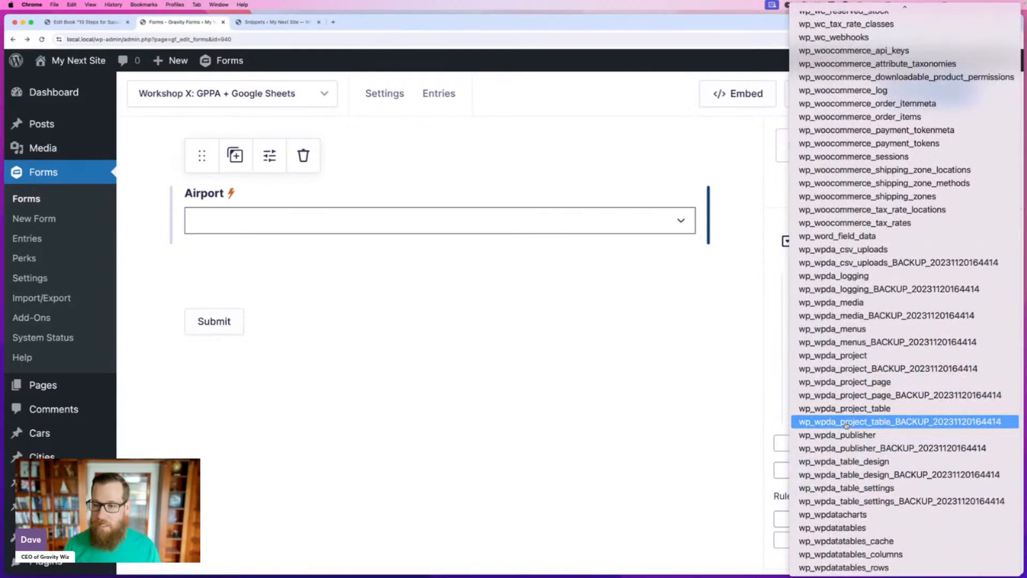
pyautogui.scroll(10, 847, 425)
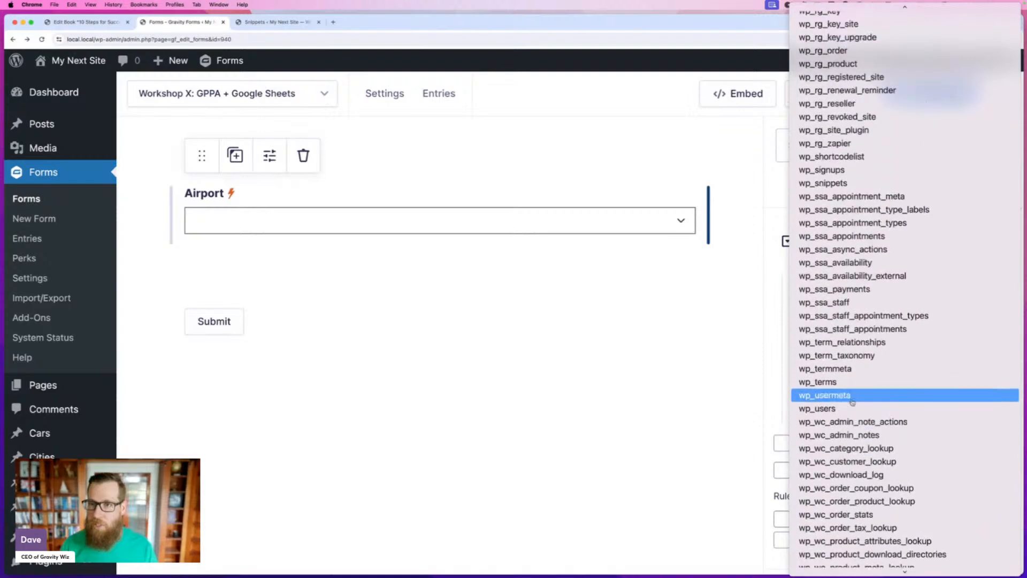
pyautogui.scroll(15, 853, 234)
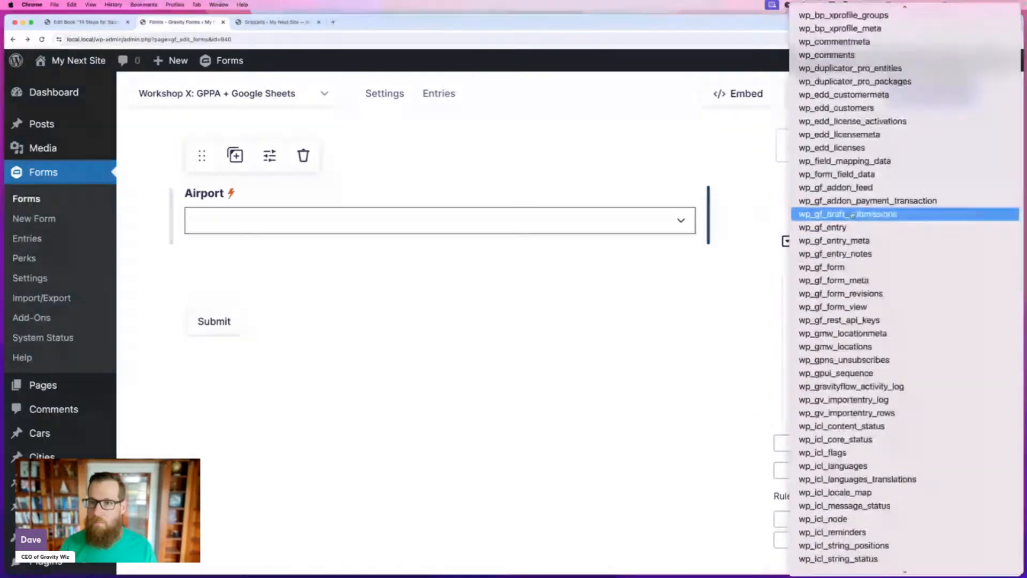
pyautogui.scroll(10, 852, 214)
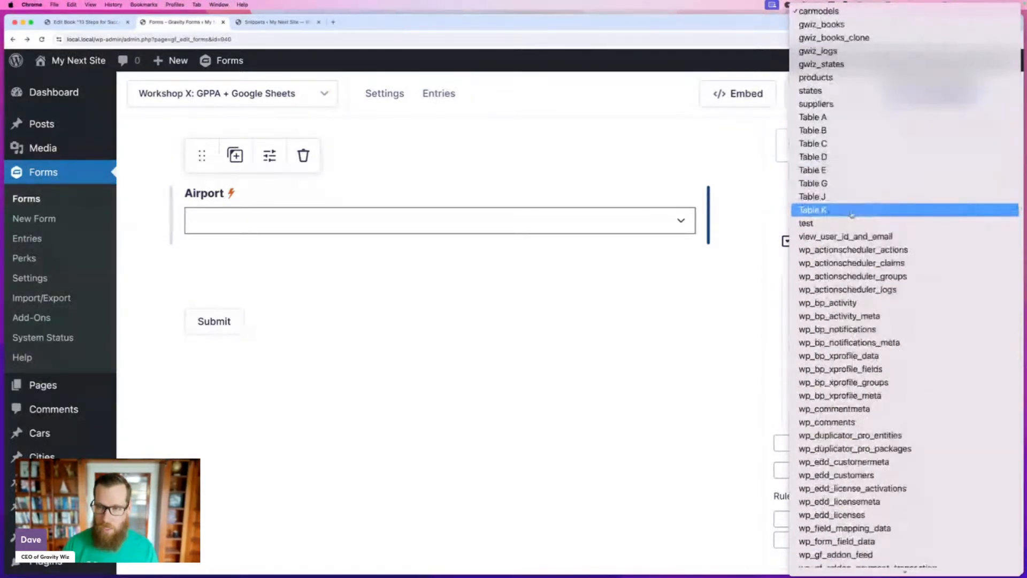
pyautogui.click(827, 118)
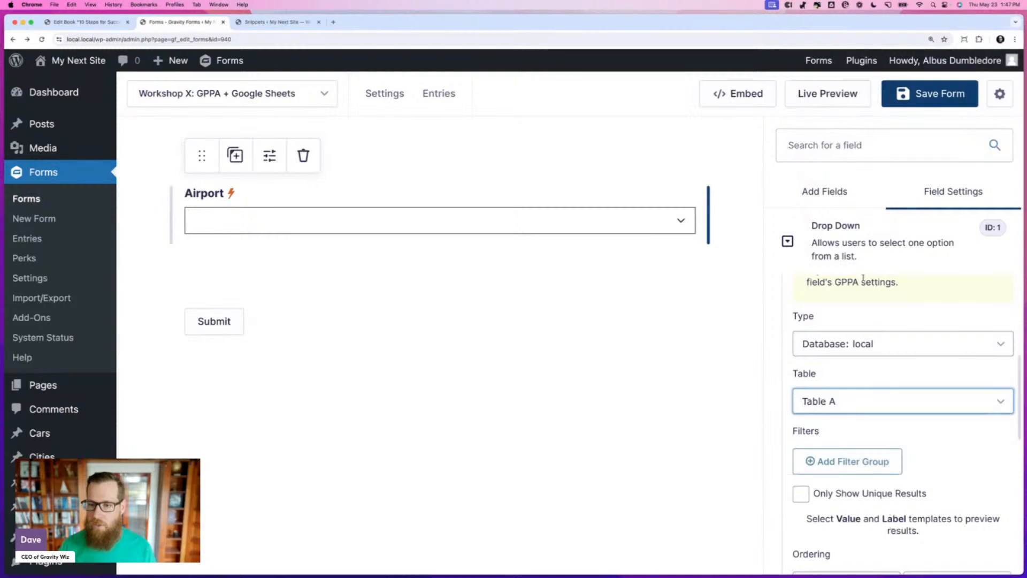
# - Set the choice template's value to value1 and label to value2, and preview the matching results
pyautogui.scroll(-2, 856, 461)
pyautogui.scroll(-1, 861, 461)
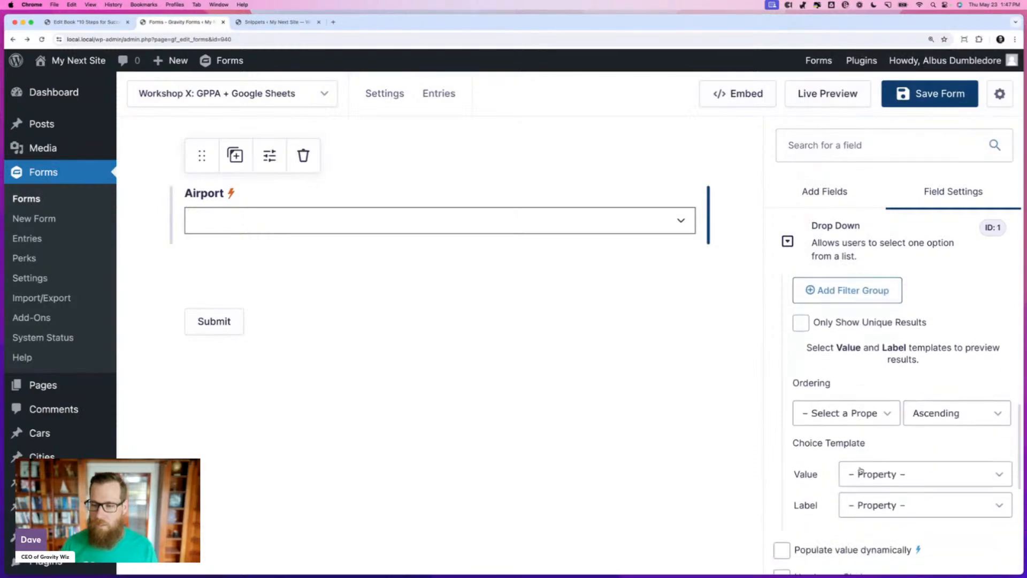
pyautogui.click(860, 471)
pyautogui.click(870, 515)
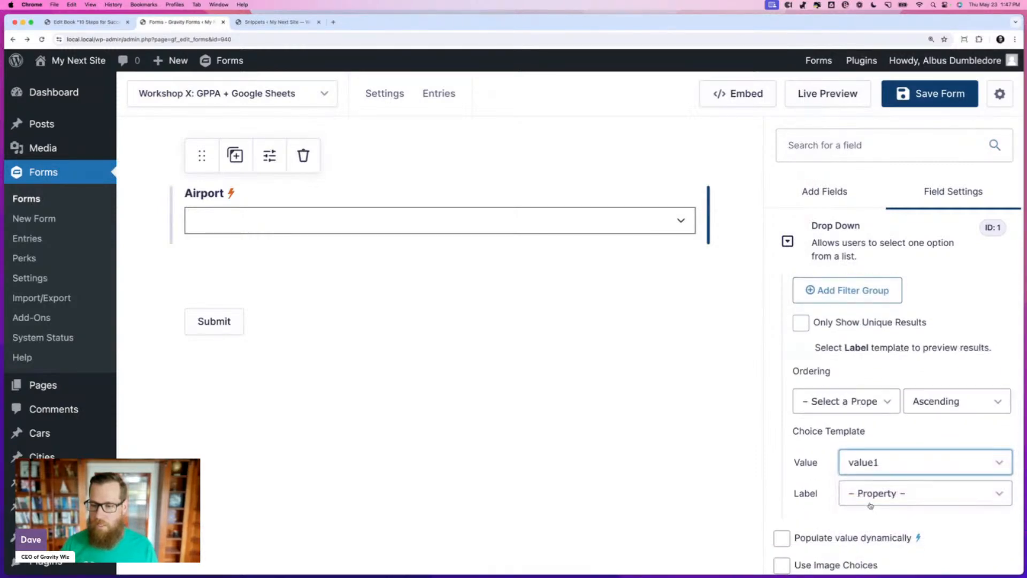
pyautogui.click(871, 503)
pyautogui.click(874, 547)
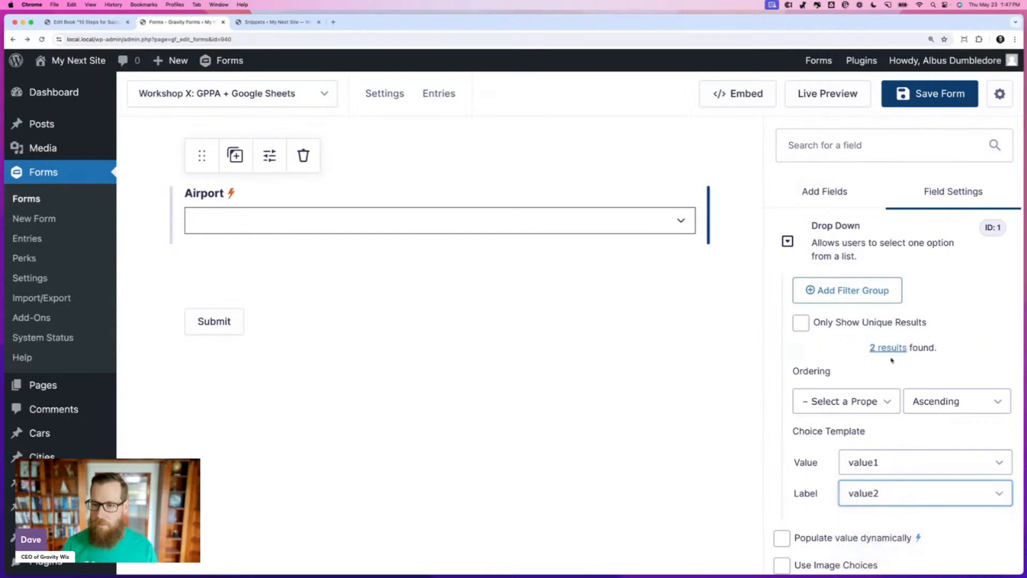
pyautogui.click(890, 349)
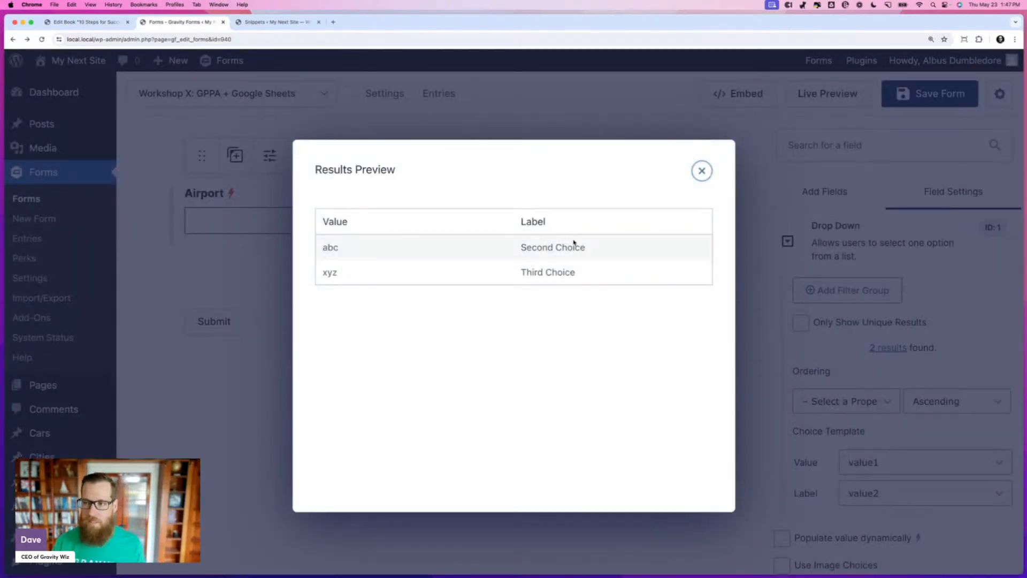
pyautogui.click(700, 173)
# - Change the choice template's label to value3 and preview the matching results again
pyautogui.click(879, 493)
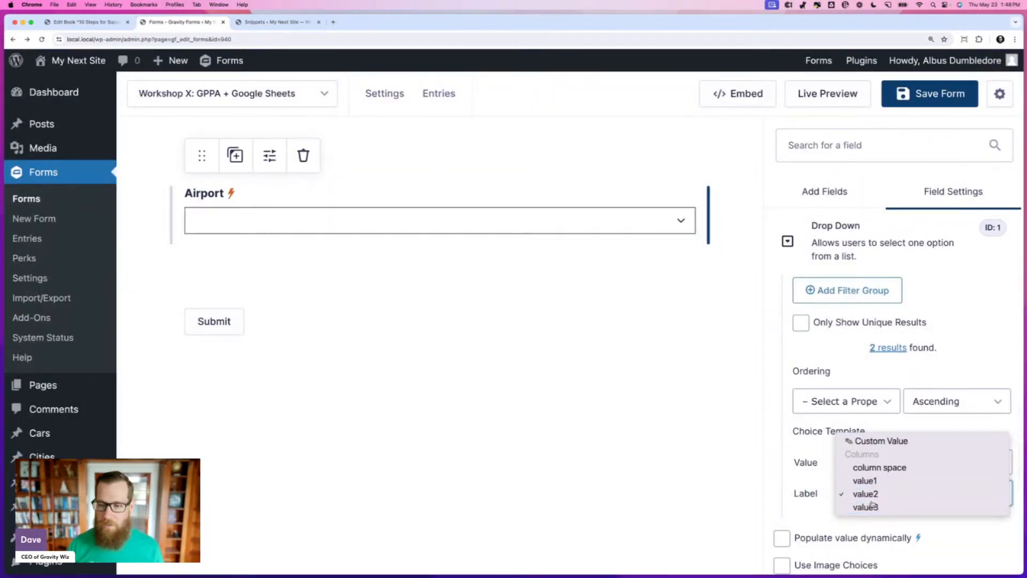
pyautogui.click(872, 505)
pyautogui.click(891, 347)
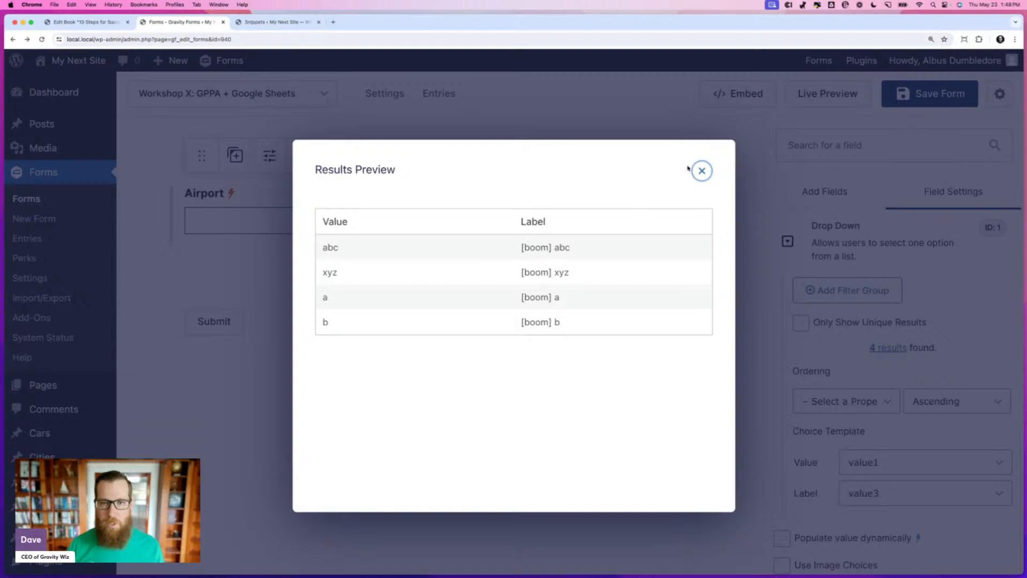
pyautogui.click(701, 171)
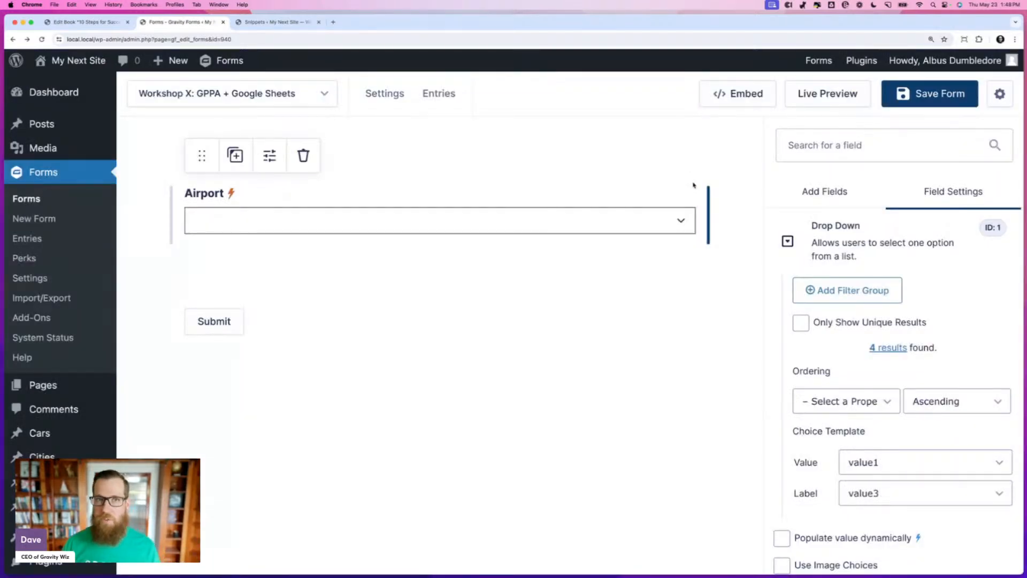
# - Open the "Gravity Perks // Populate Anything // Custom Database" snippet and examine its database connection code
pyautogui.click(277, 23)
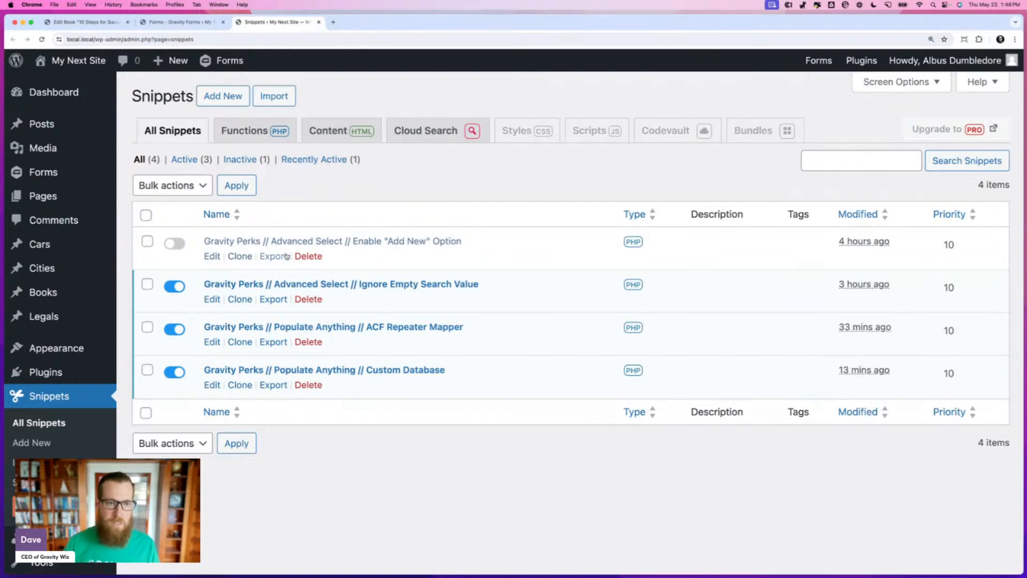
pyautogui.click(361, 374)
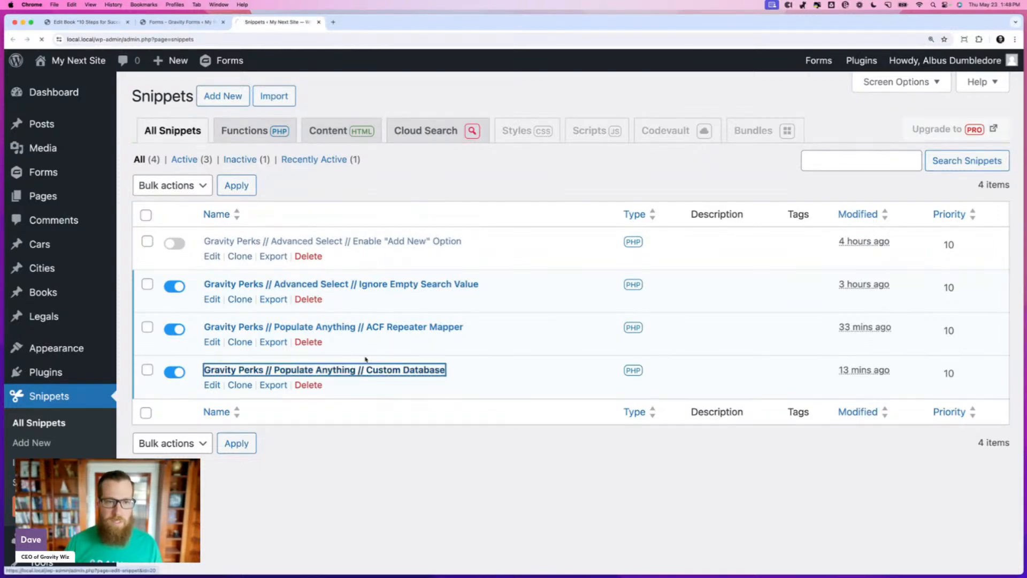
pyautogui.scroll(-1, 370, 322)
pyautogui.scroll(-8, 370, 321)
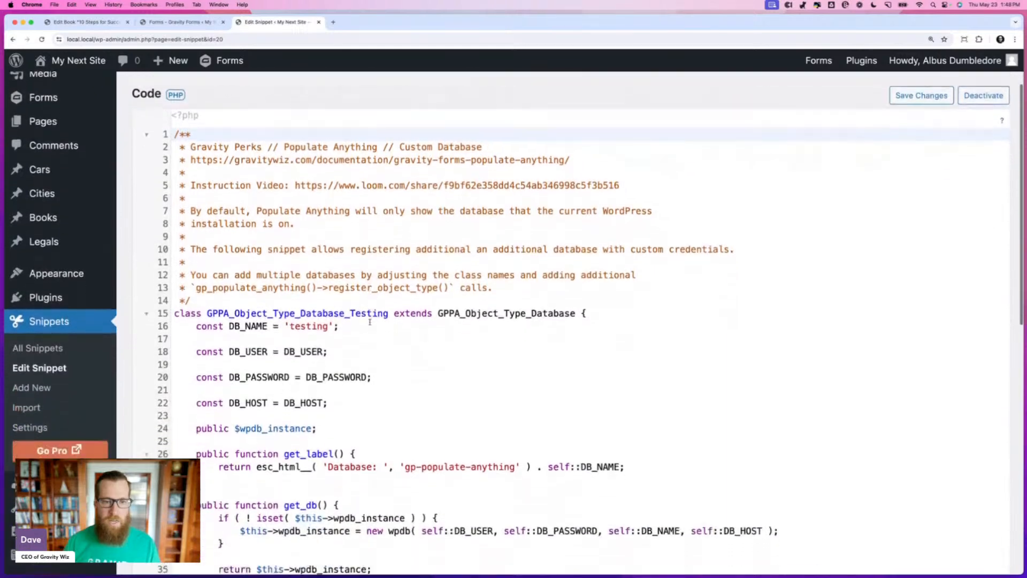
# - Examine the custom database snippet's get_db function and object type registration, and close the snippet to return to the form
pyautogui.scroll(-2, 370, 322)
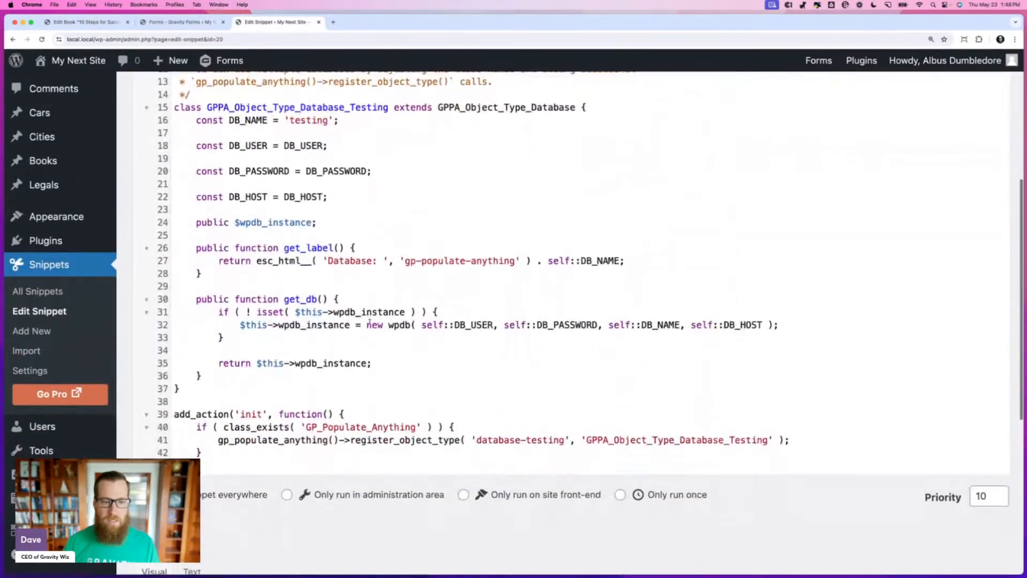
pyautogui.scroll(2, 369, 322)
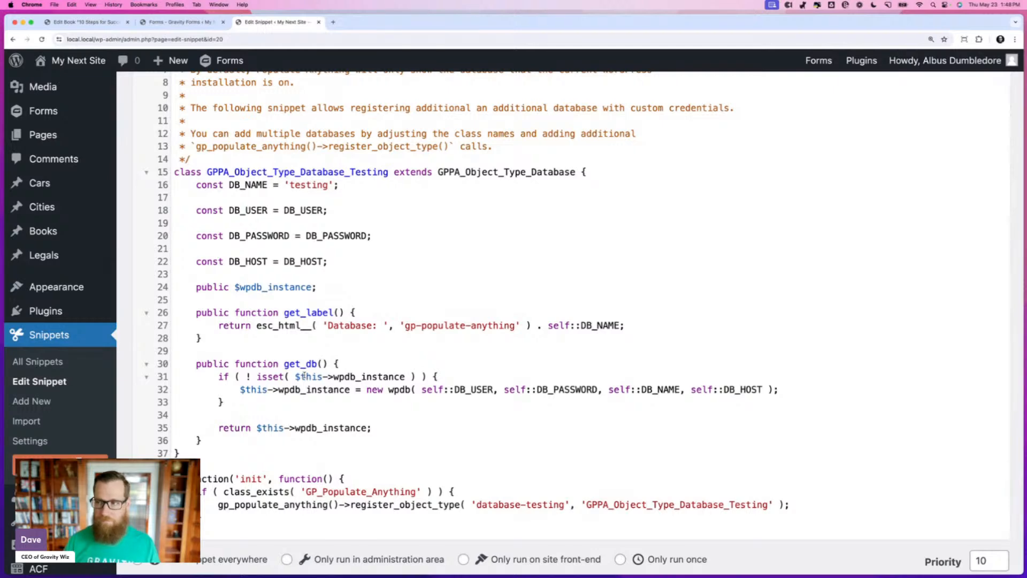
pyautogui.click(417, 275)
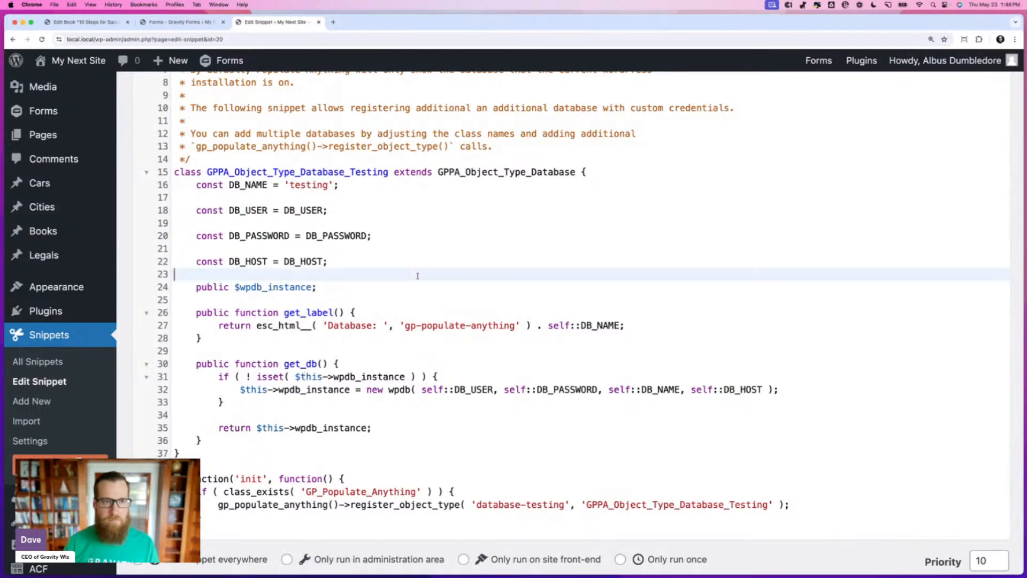
pyautogui.press('super+w')
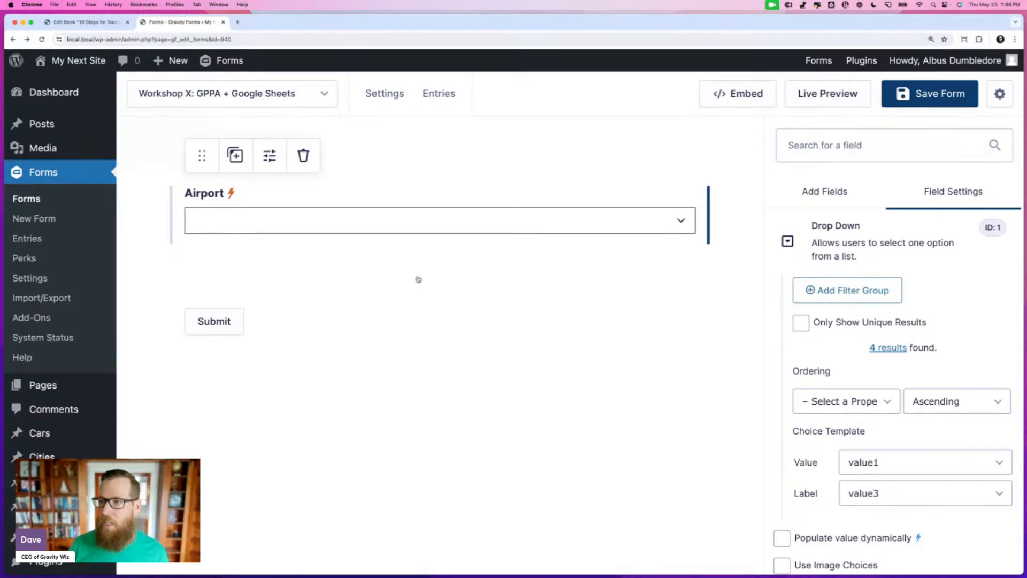
pyautogui.press('super+Tab')
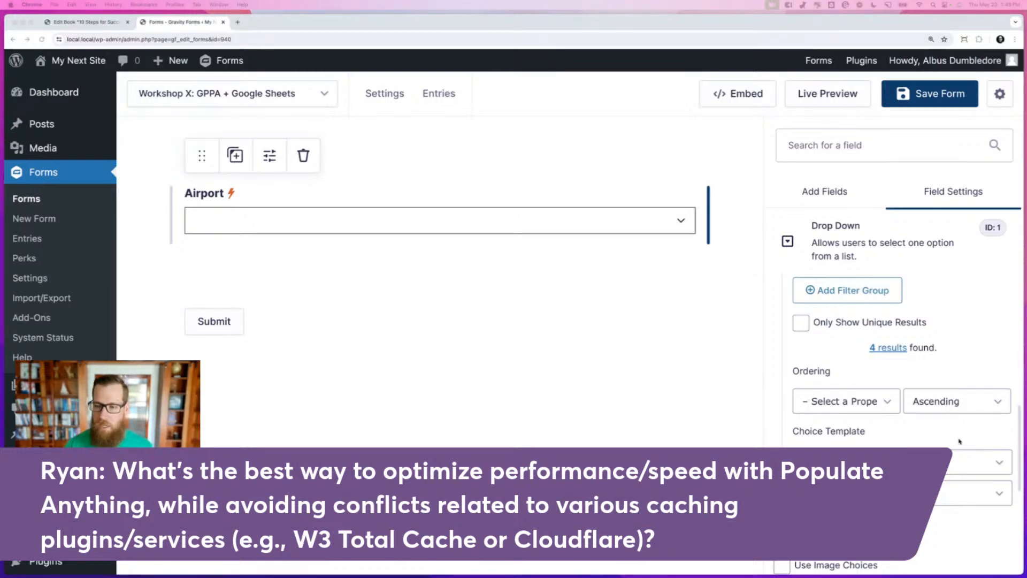
# - Set the Airport choice template's label to a custom value combining the {database:value1} and {database:value2} merge tags
pyautogui.click(867, 493)
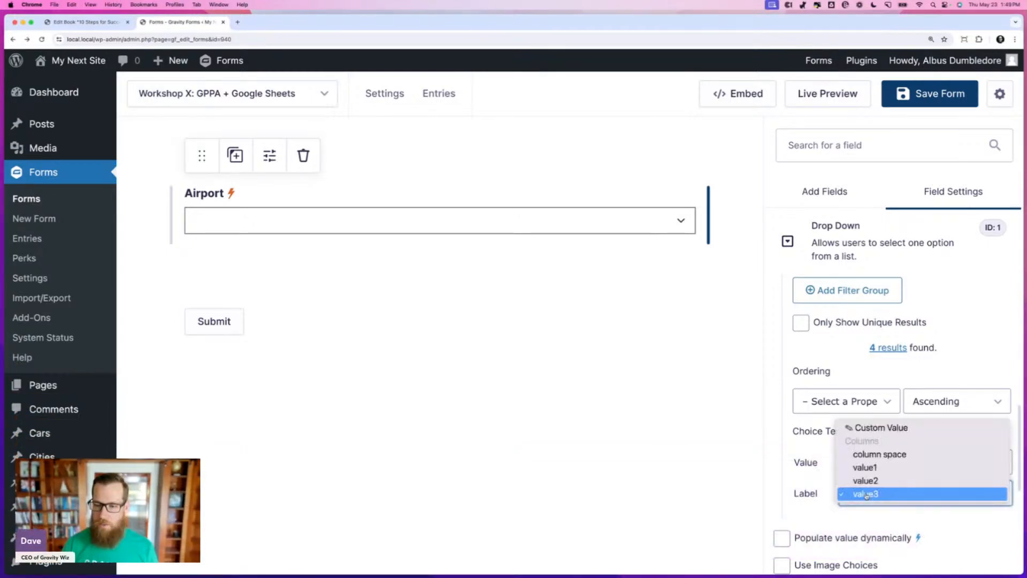
pyautogui.click(878, 427)
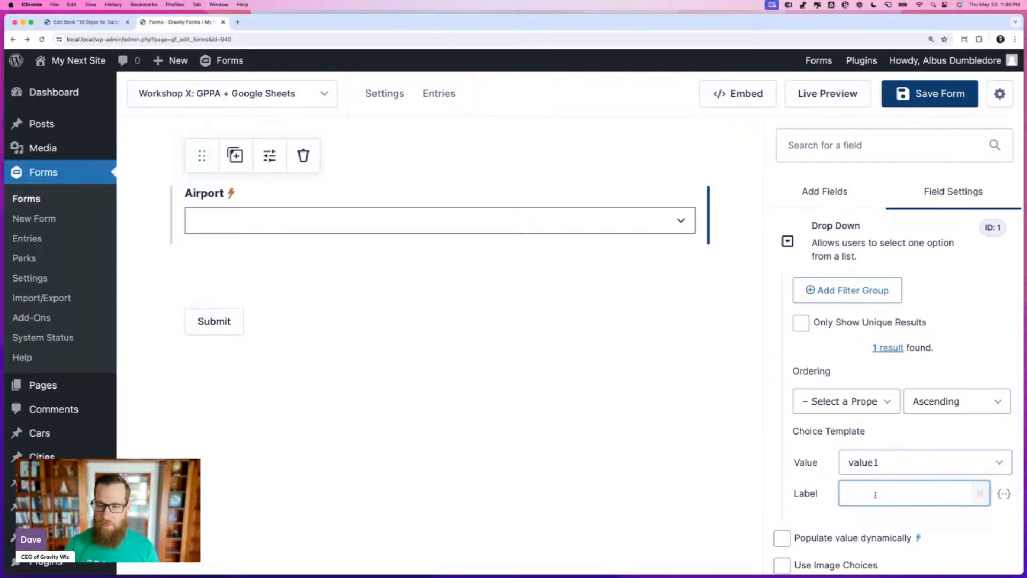
pyautogui.click(1004, 494)
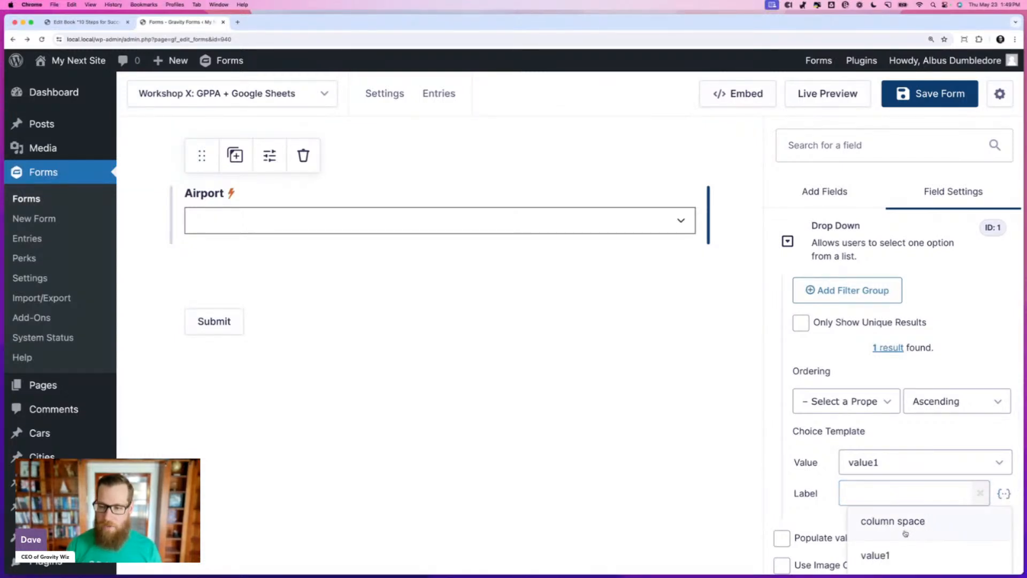
pyautogui.scroll(-3, 894, 532)
pyautogui.click(886, 402)
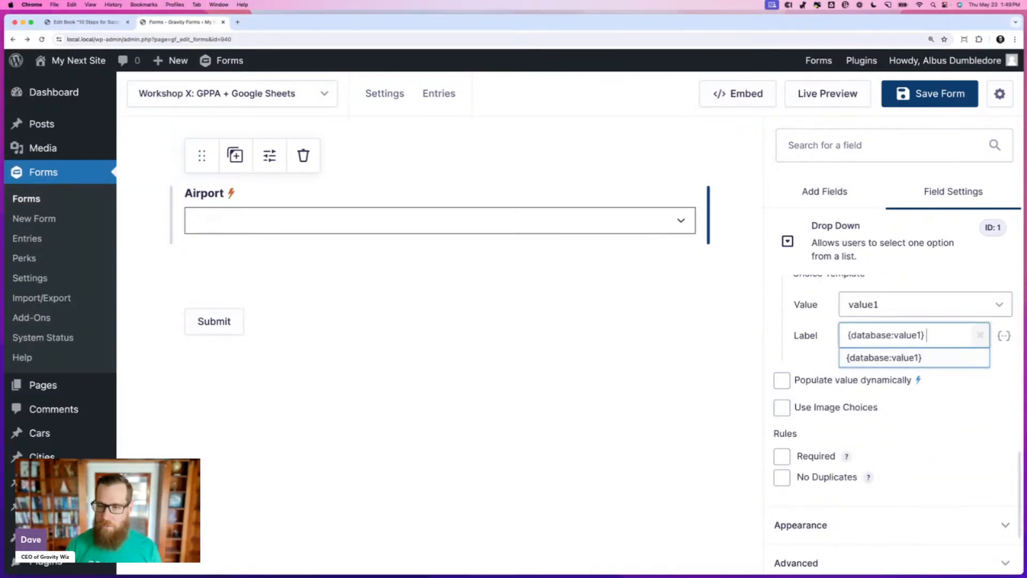
pyautogui.click(1004, 335)
pyautogui.click(908, 436)
pyautogui.click(950, 333)
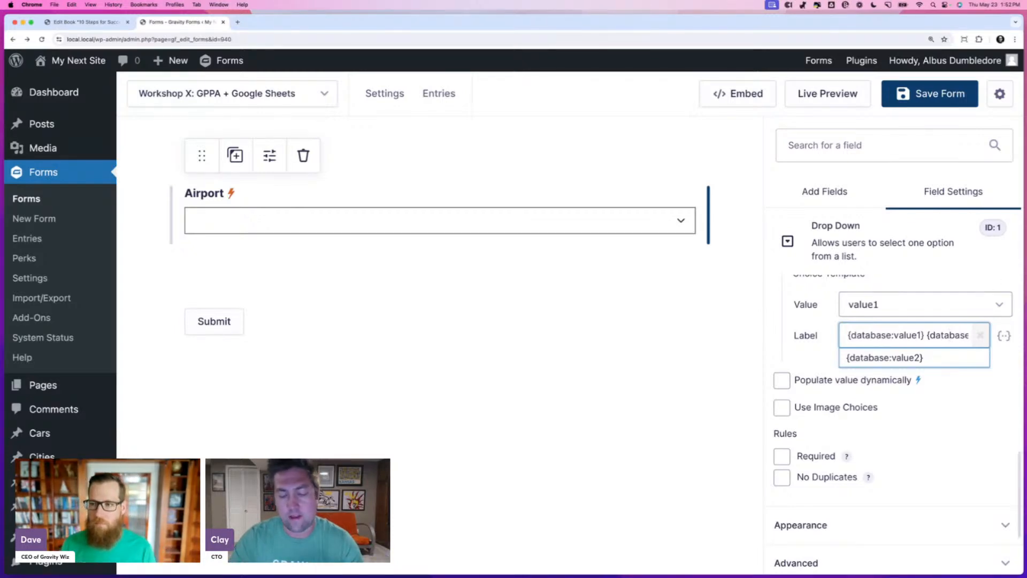
pyautogui.press('super+Tab')
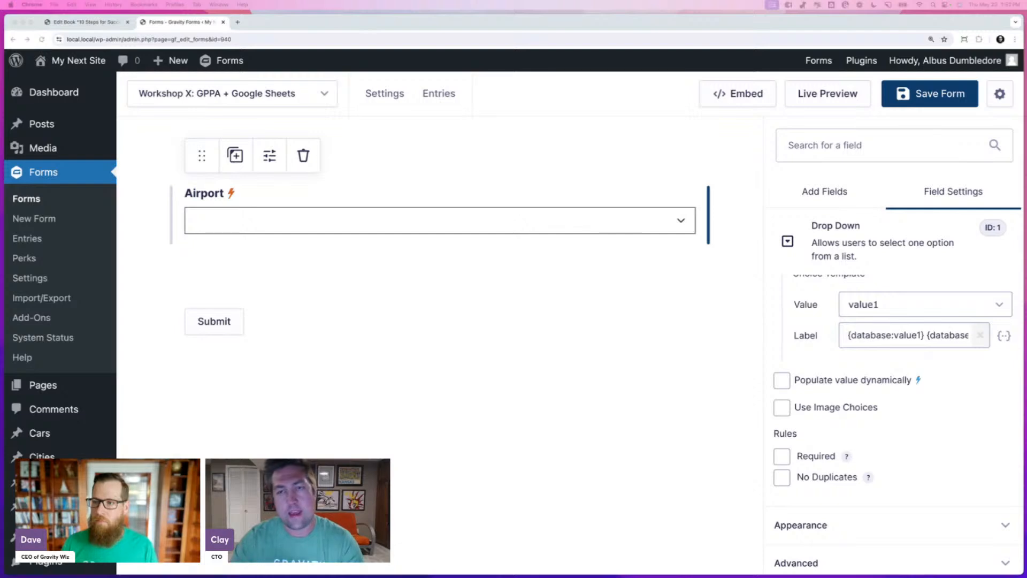
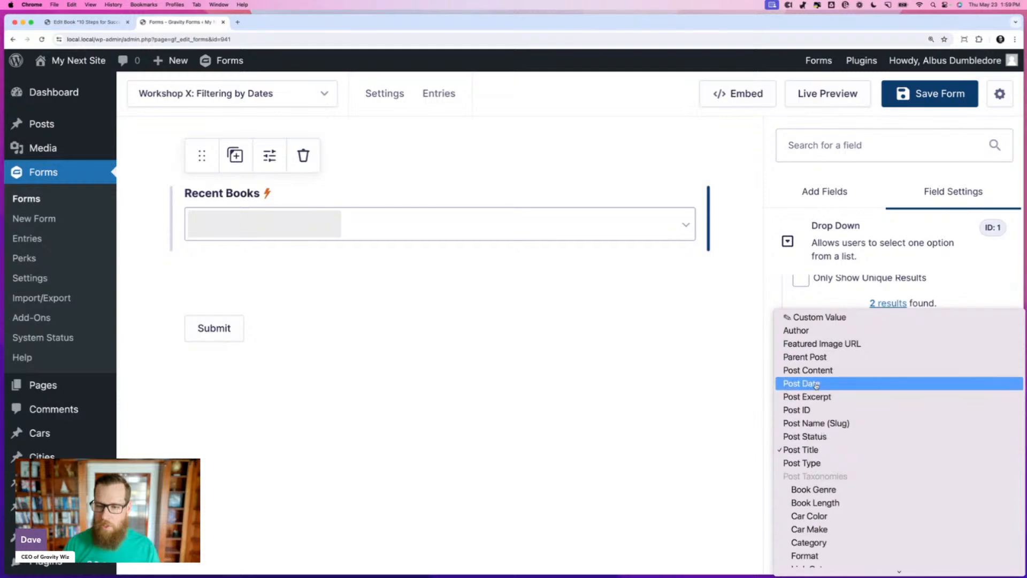
# - Set the Recent Books choice template's label to the custom value {post:post_title} {post:post_date}
pyautogui.click(991, 449)
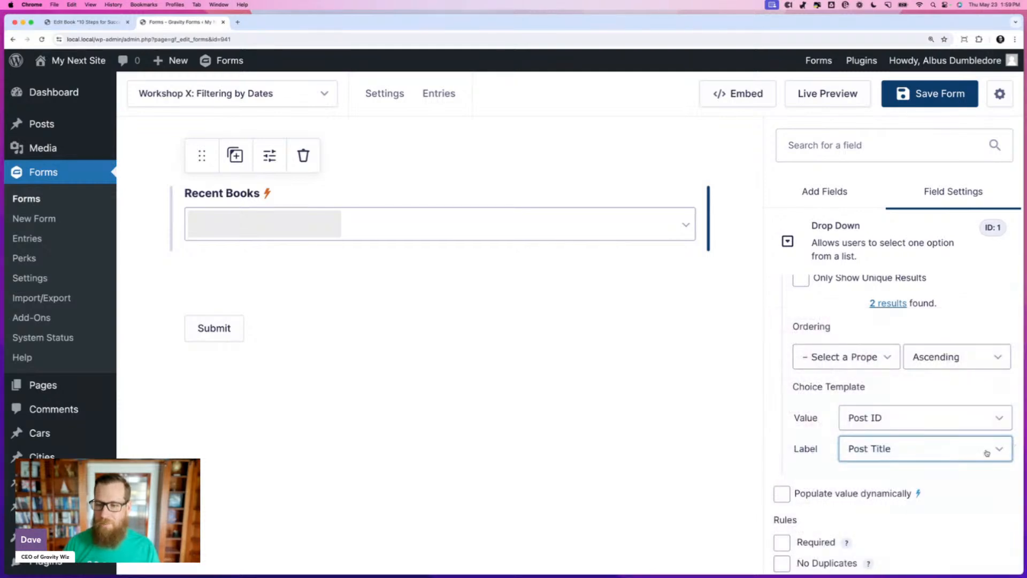
pyautogui.click(991, 451)
pyautogui.click(827, 320)
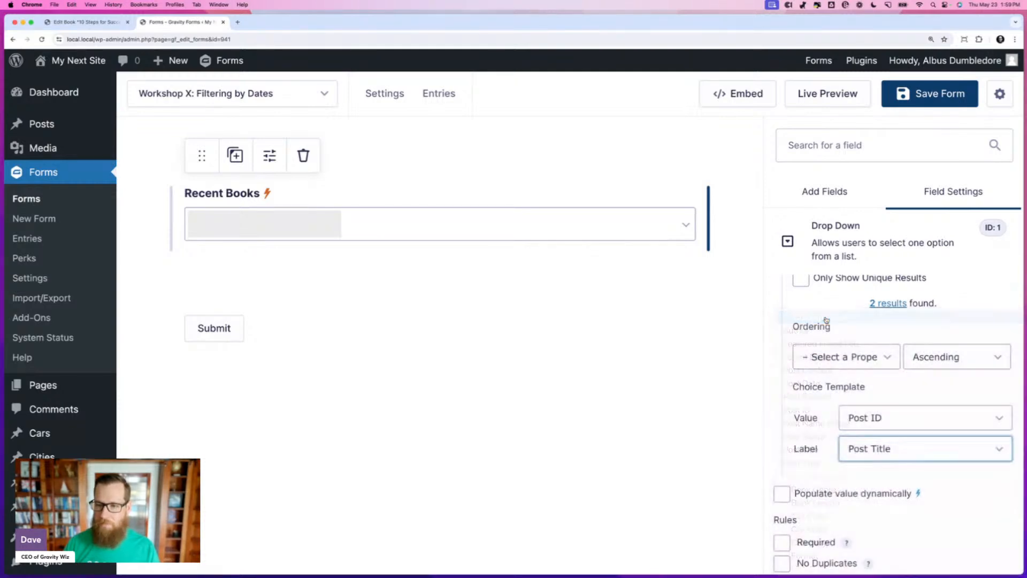
pyautogui.click(909, 448)
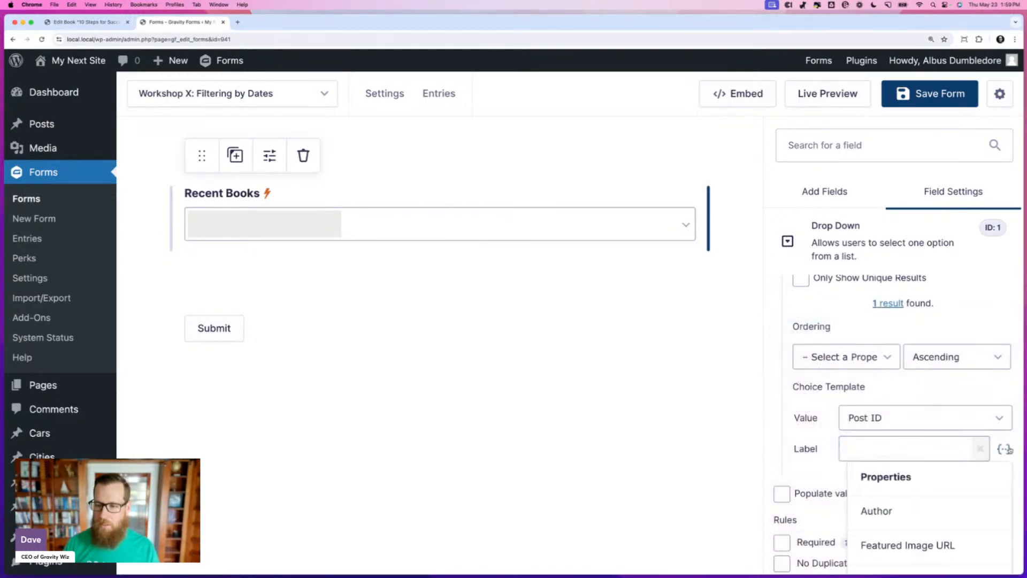
pyautogui.click(902, 515)
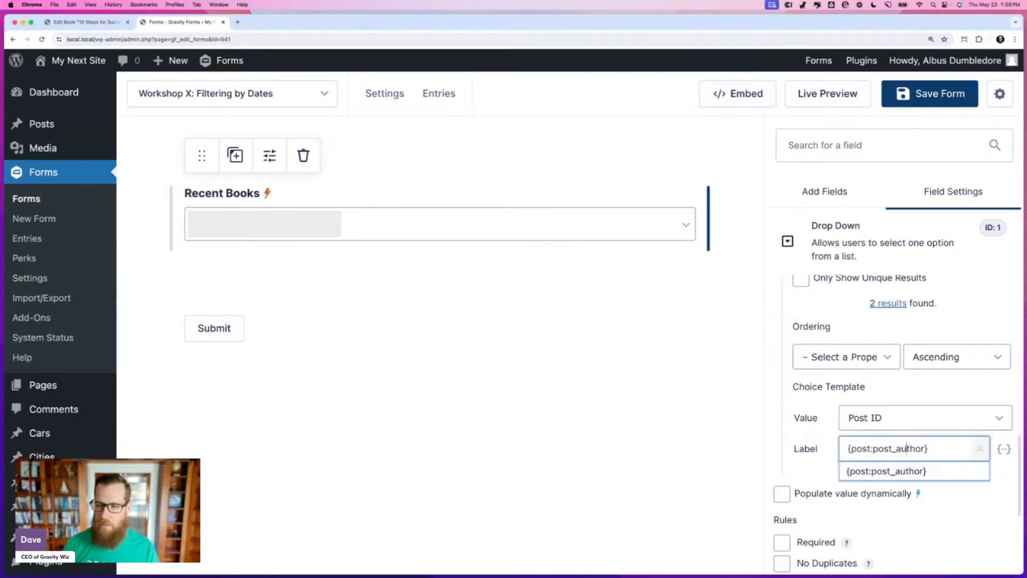
pyautogui.moveTo(925, 448); pyautogui.dragTo(897, 448)
pyautogui.write('title')
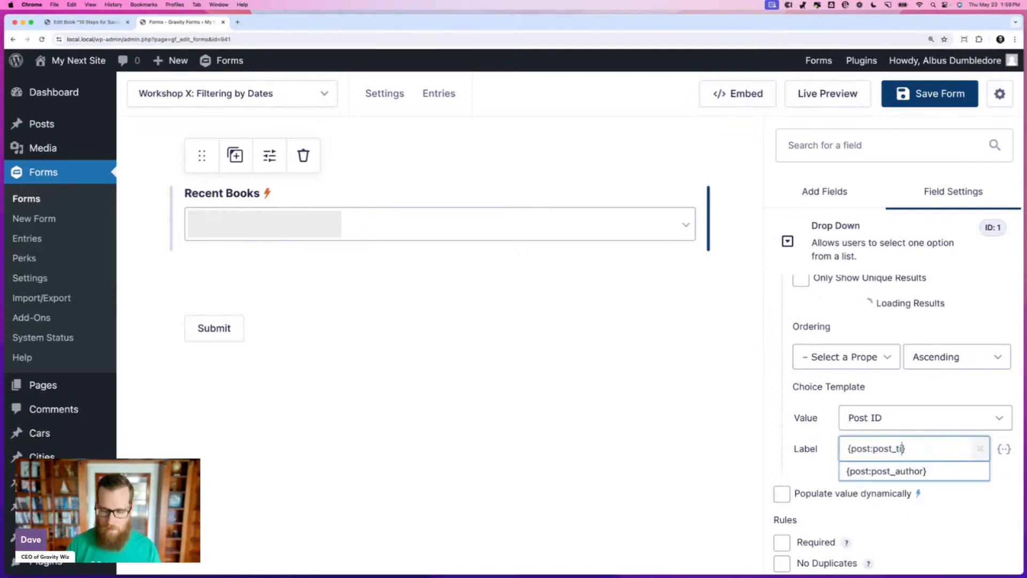
pyautogui.press('Right')
pyautogui.write('{post:post_date')
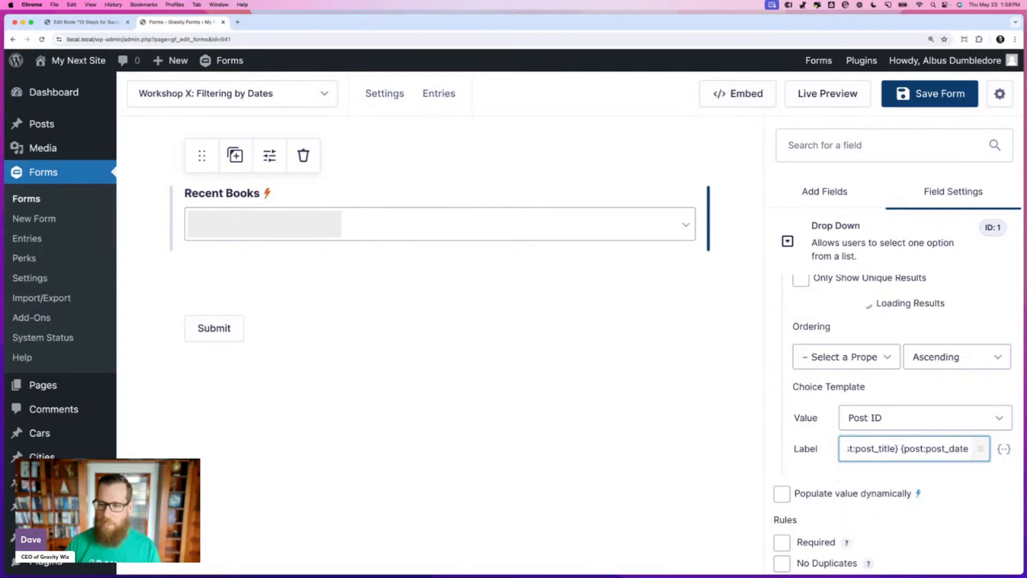
# - Preview the matching Recent Books results, close the preview and deselect the field
pyautogui.click(885, 304)
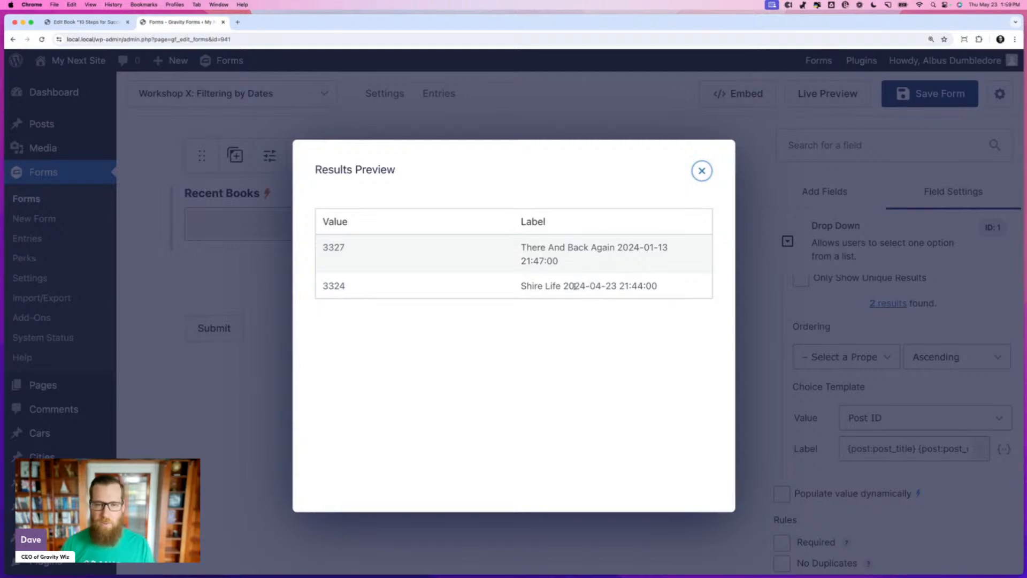
pyautogui.click(703, 171)
pyautogui.moveTo(96, 433)
pyautogui.click(188, 392)
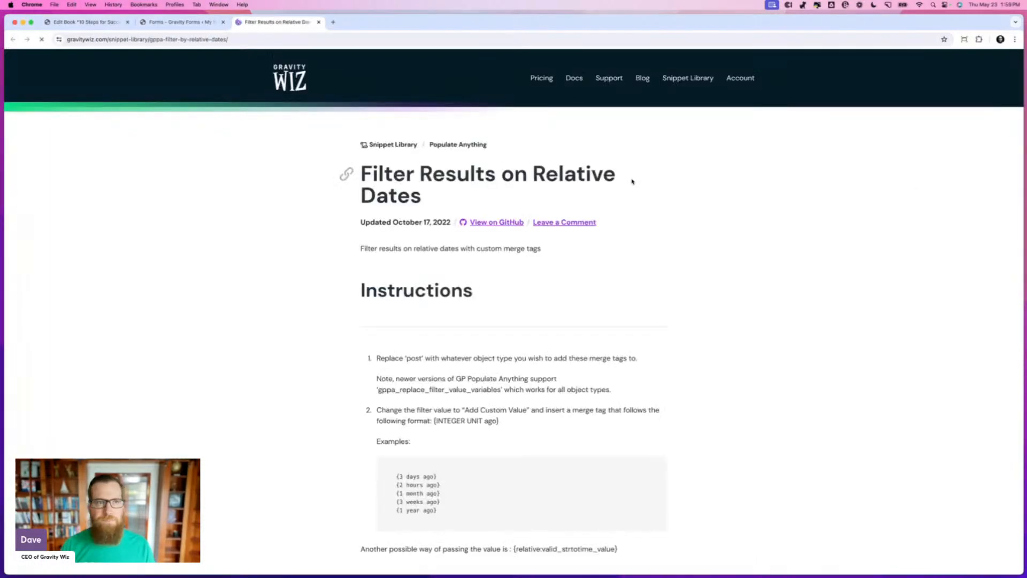
# - Review the instructions and example merge tags on the "Filter Results on Relative Dates" snippet page
pyautogui.scroll(-1, 534, 215)
pyautogui.scroll(-3, 478, 159)
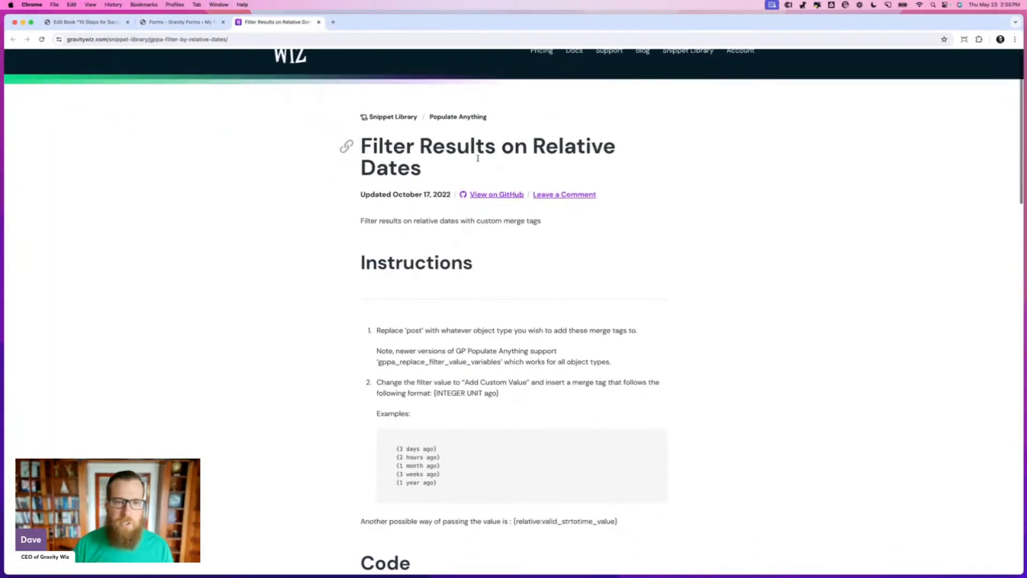
pyautogui.scroll(-6, 478, 159)
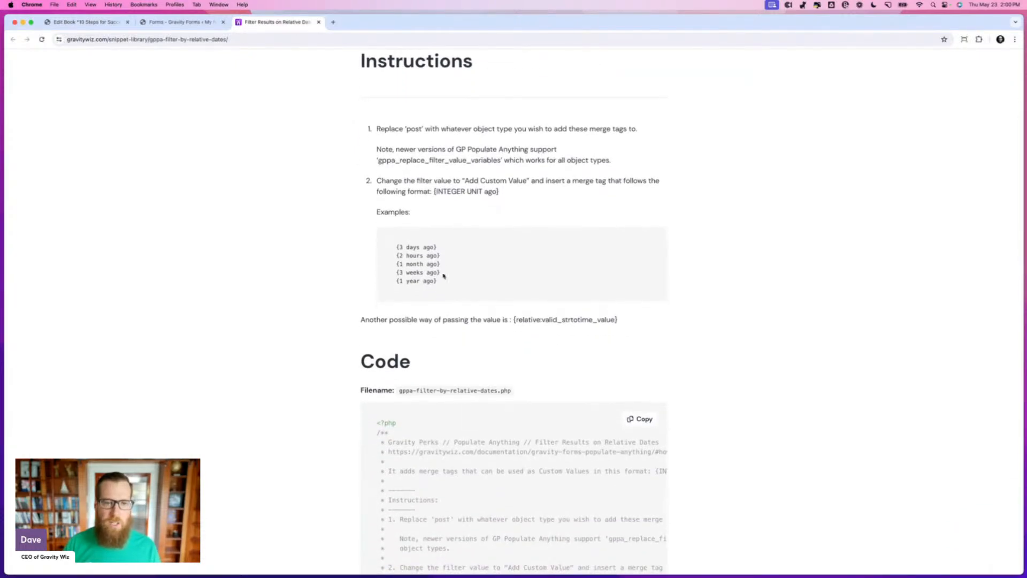
pyautogui.moveTo(439, 283); pyautogui.dragTo(385, 248)
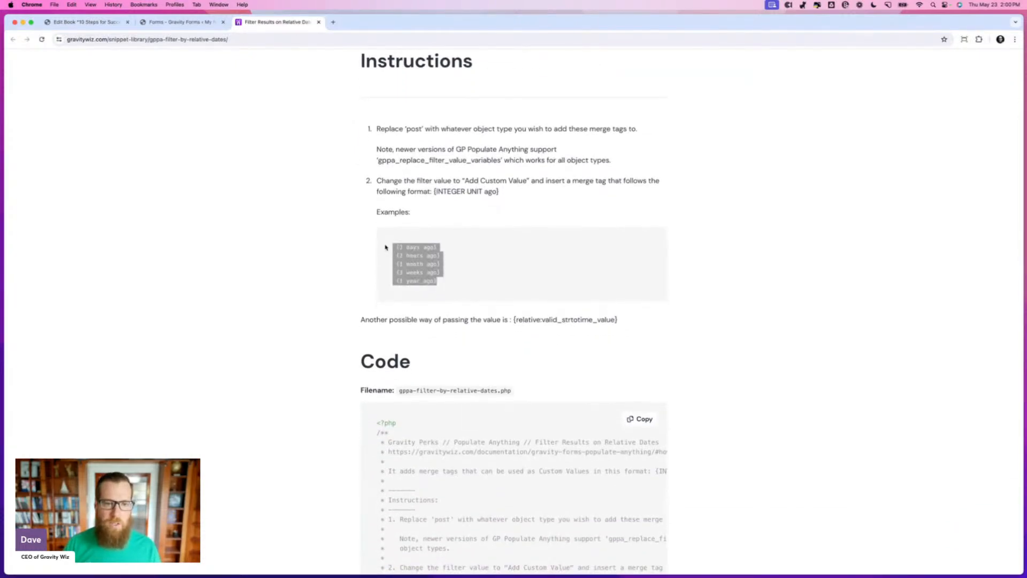
pyautogui.click(479, 264)
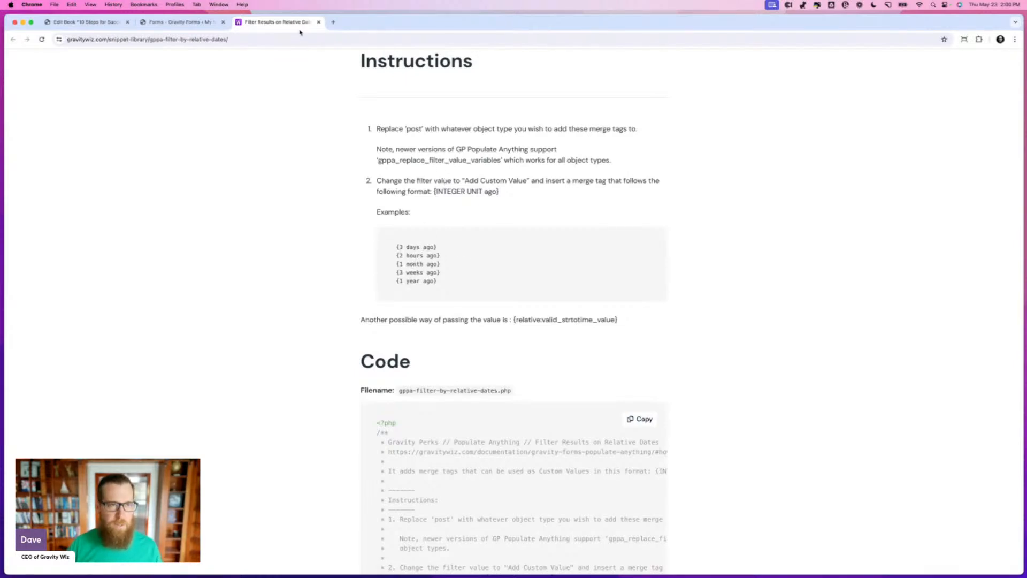
pyautogui.press('super+w')
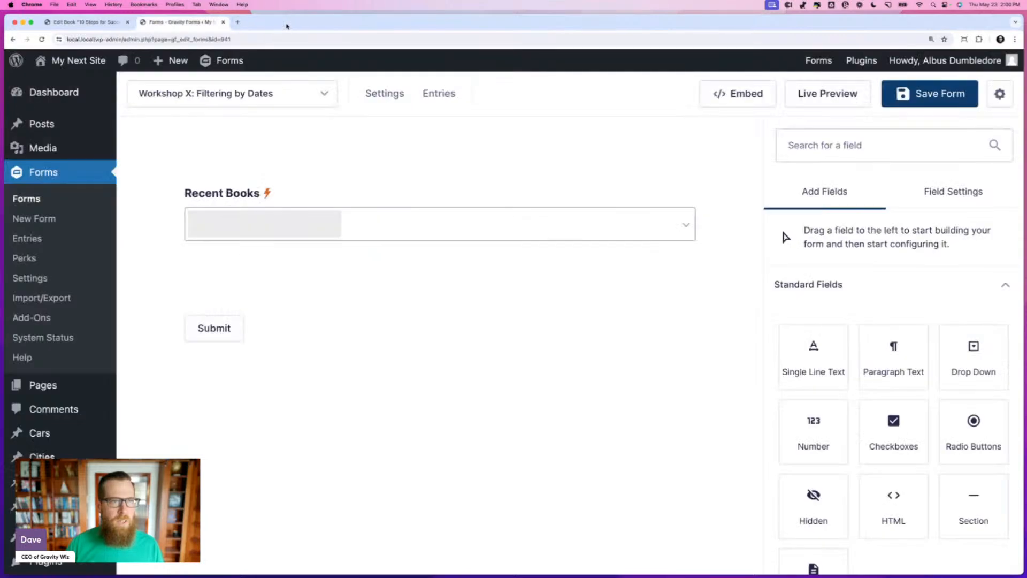
pyautogui.press('super+shift+t')
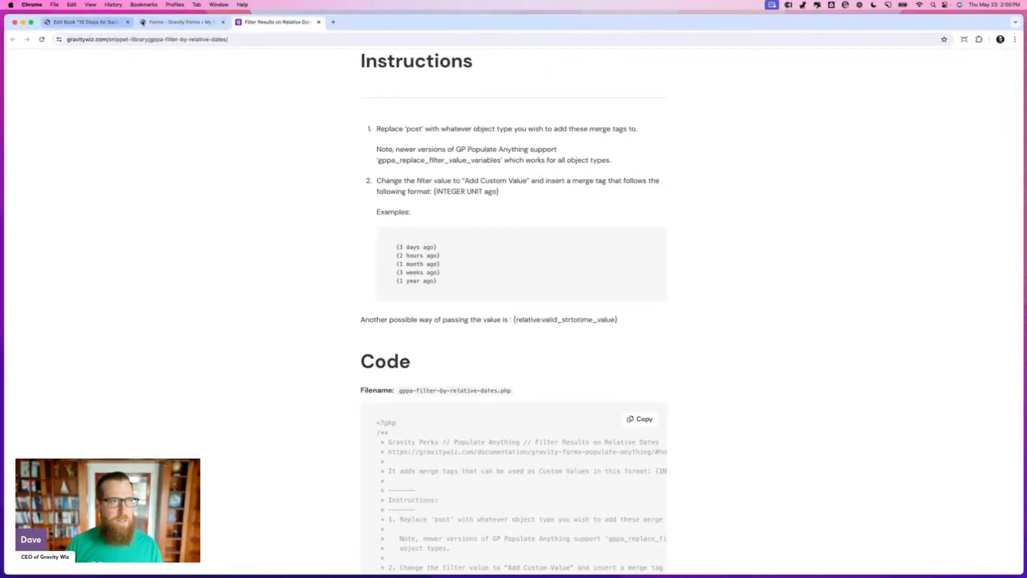
# - Open the site's Snippets list in a separate tab and start adding a new snippet
pyautogui.click(160, 21)
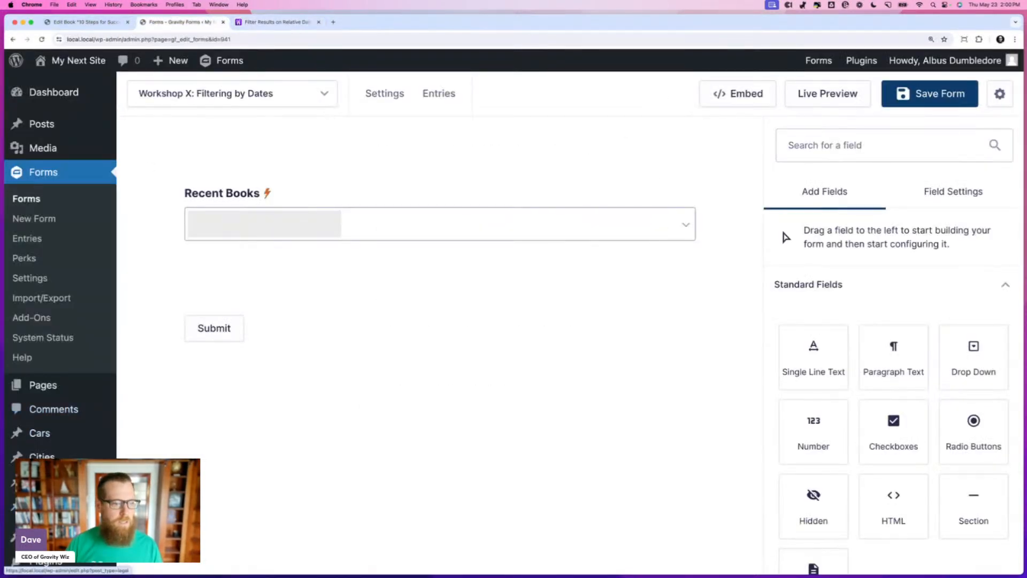
pyautogui.scroll(-3, 59, 348)
pyautogui.keyDown('super'); pyautogui.click(56, 402); pyautogui.keyUp('super')
pyautogui.click(274, 22)
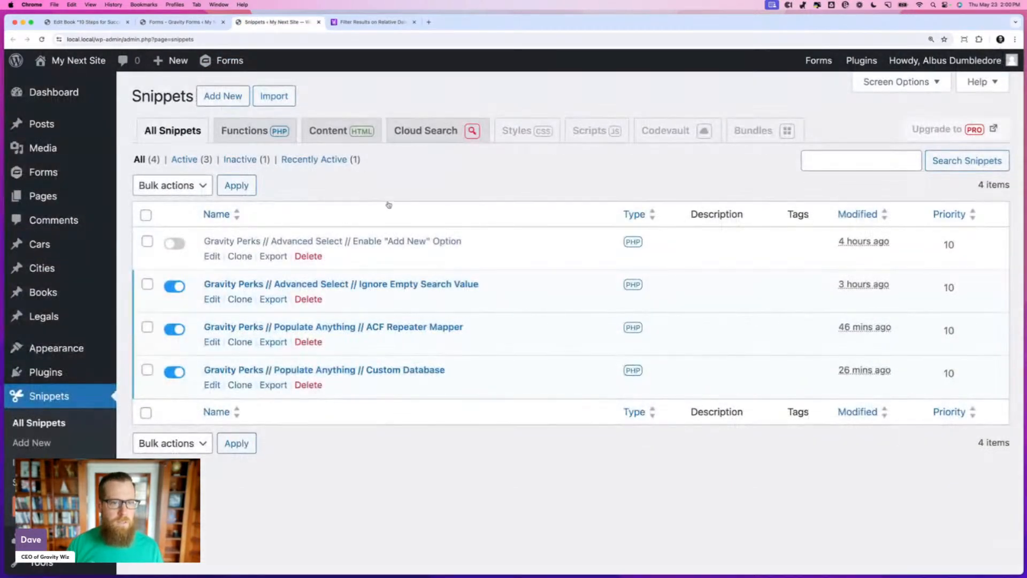
pyautogui.click(223, 96)
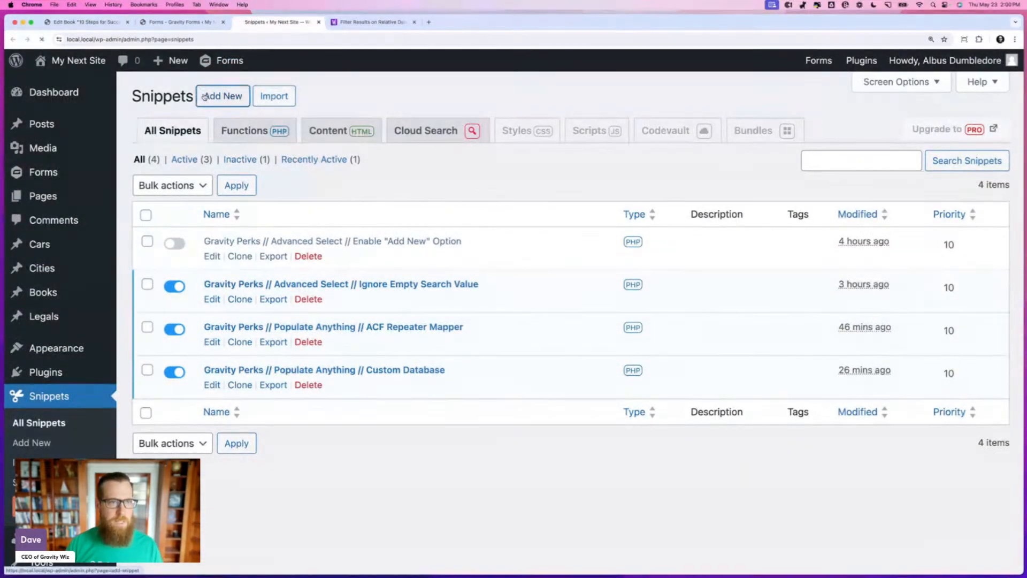
# - Copy the gppa-filter-by-relative-dates.php code from the snippet library page and paste it into the new snippet's code editor
pyautogui.click(369, 22)
pyautogui.scroll(-2, 604, 431)
pyautogui.scroll(-3, 604, 431)
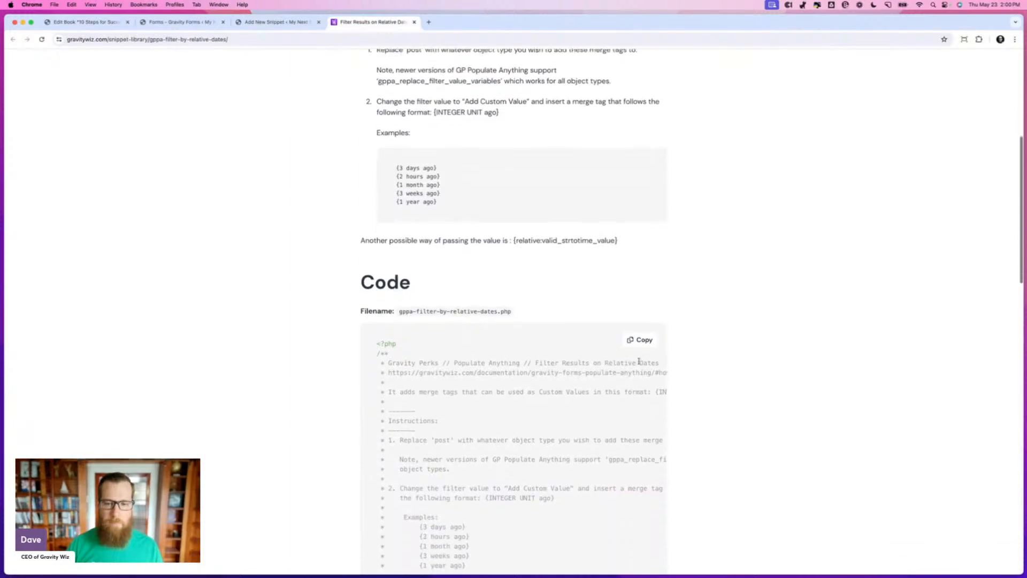
pyautogui.click(638, 335)
pyautogui.press('super+w')
pyautogui.click(247, 270)
pyautogui.press('super+v')
# - Remove the opening <?php tag and its leftover blank line from the start of the pasted code
pyautogui.scroll(15, 245, 270)
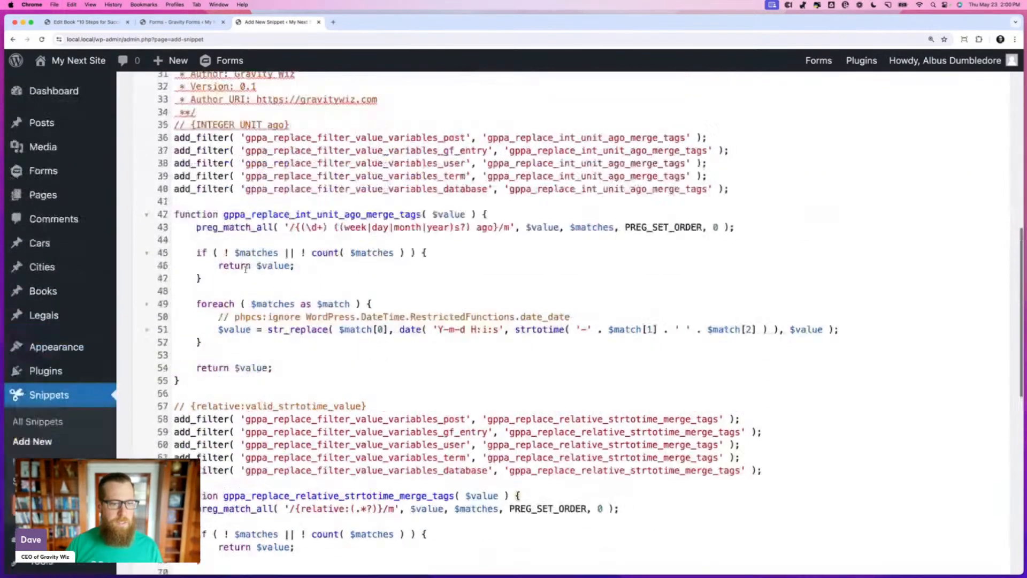
pyautogui.click(210, 237)
pyautogui.press('super+shift+Left')
pyautogui.press('BackSpace')
pyautogui.press('Down')
pyautogui.press('BackSpace')
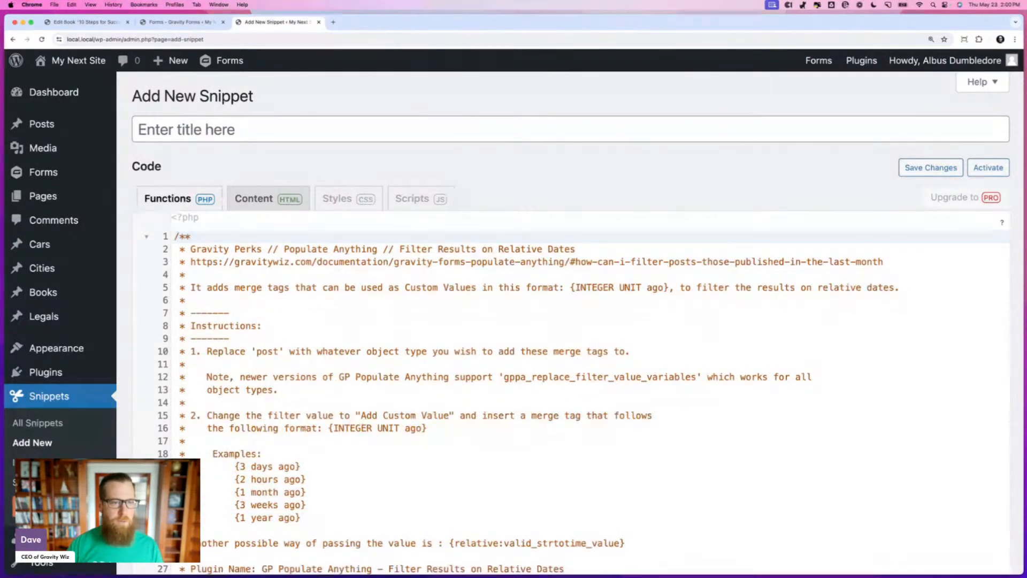
# - Copy the heading from the code comment and title the snippet "Gravity Perks // Populate Anything // Filter Results on Relative Dates"
pyautogui.click(191, 249)
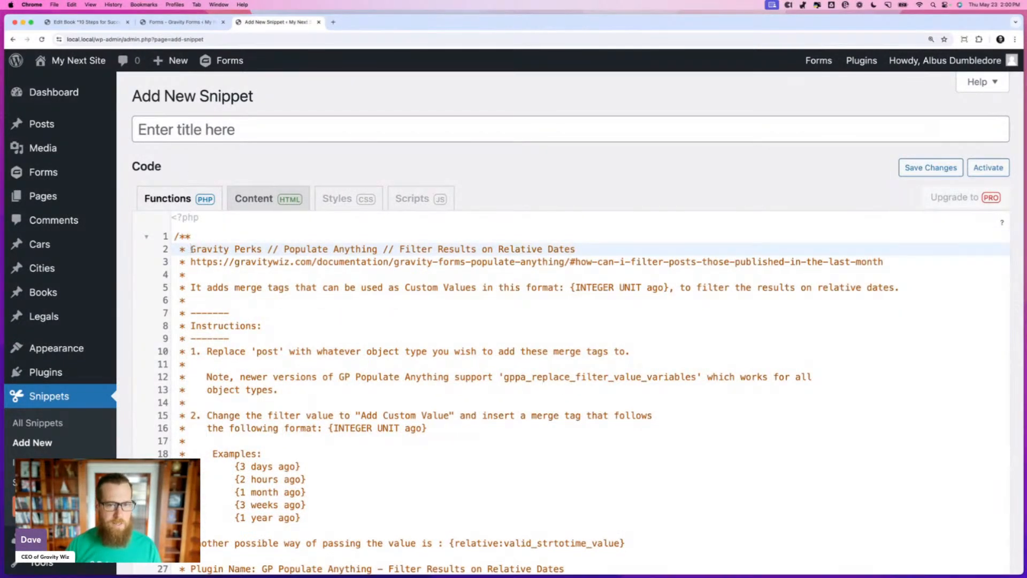
pyautogui.press('super+shift+Right')
pyautogui.click(156, 122)
pyautogui.press('super+v')
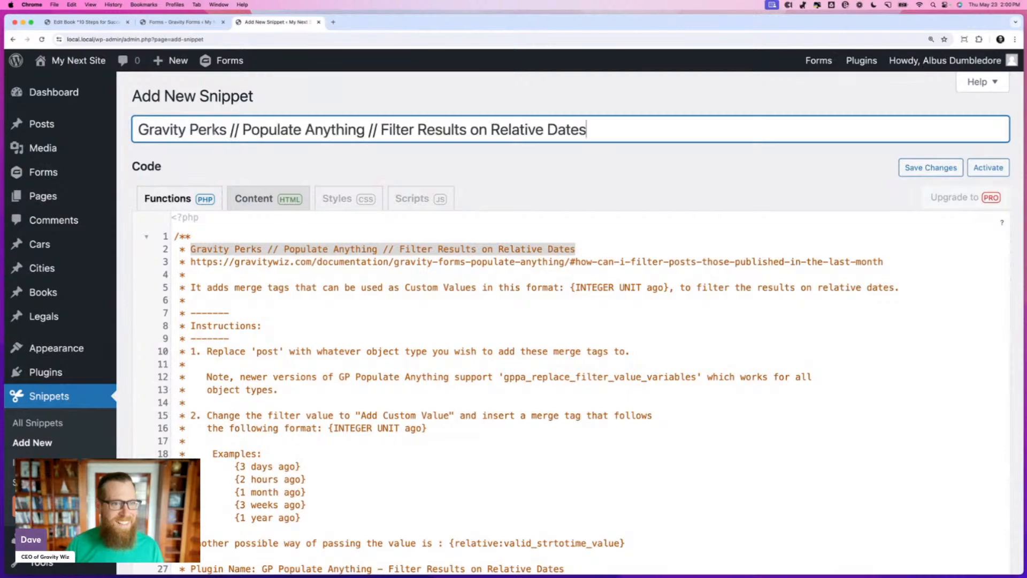
# - Save and activate the new relative dates snippet
pyautogui.scroll(-5, 449, 155)
pyautogui.scroll(-15, 448, 155)
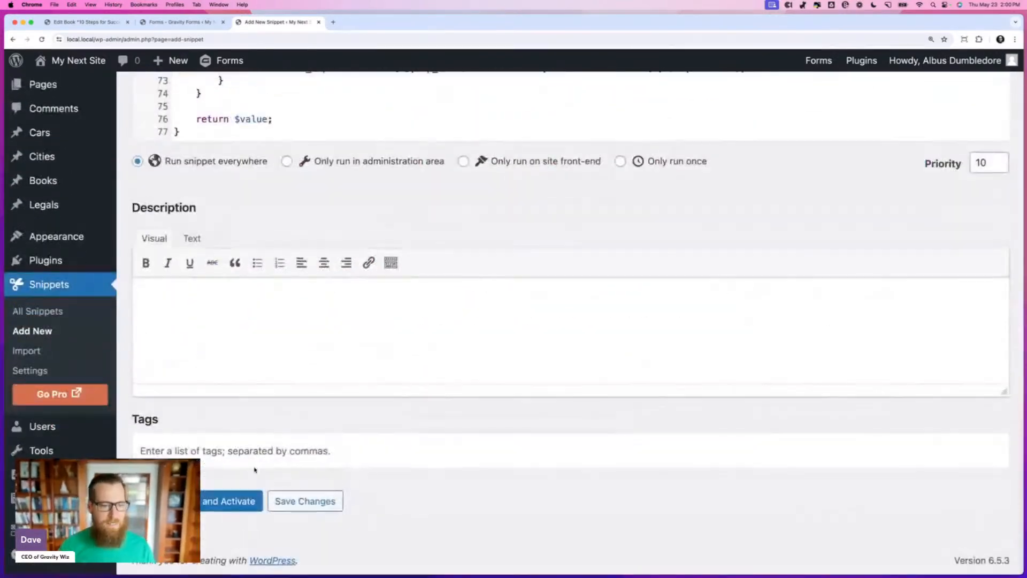
pyautogui.click(221, 499)
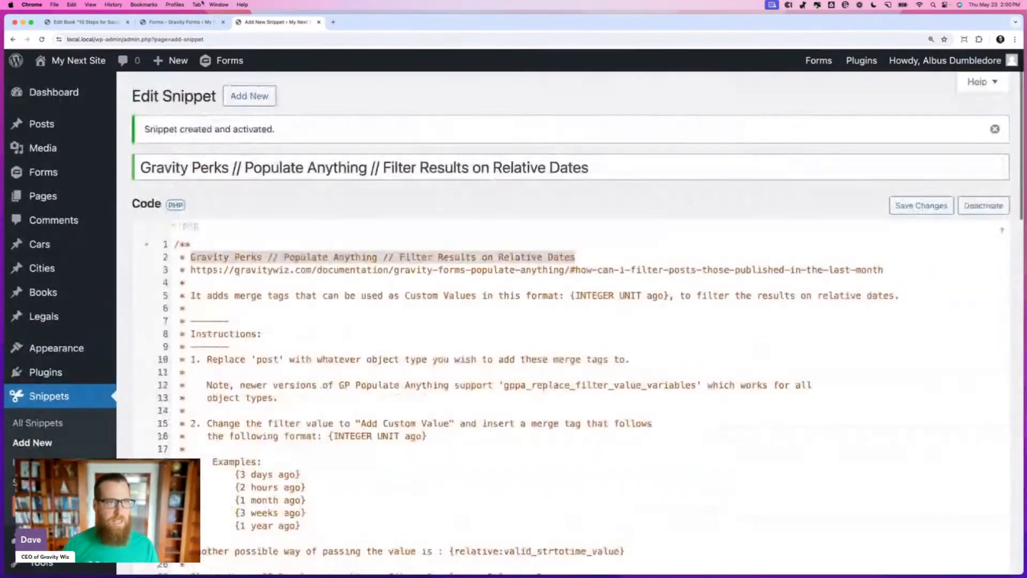
# - In the Workshop X: Filtering by Dates form, set the Recent Books field's Post Date filter value to {1 year ago}
pyautogui.click(178, 23)
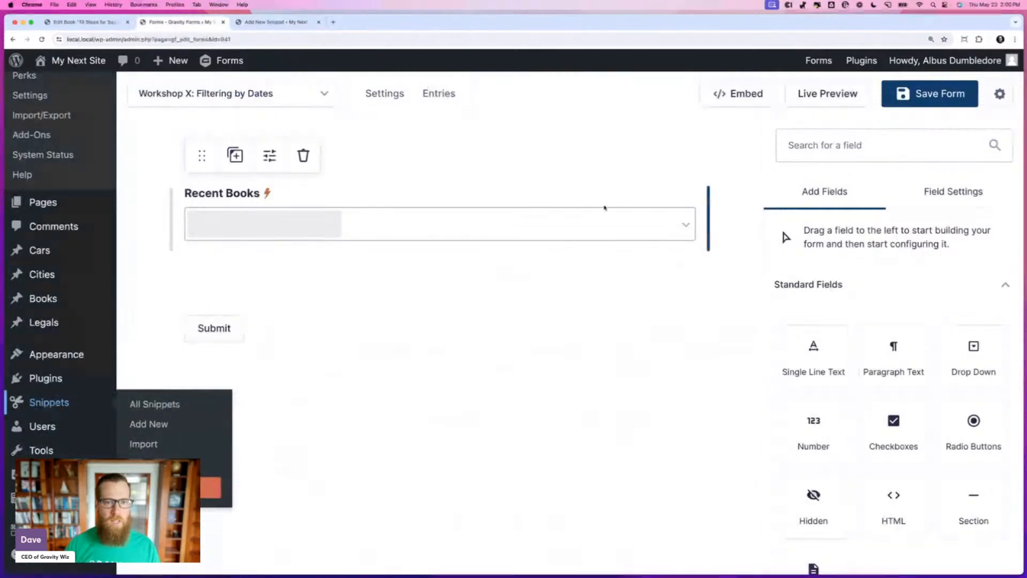
pyautogui.click(617, 225)
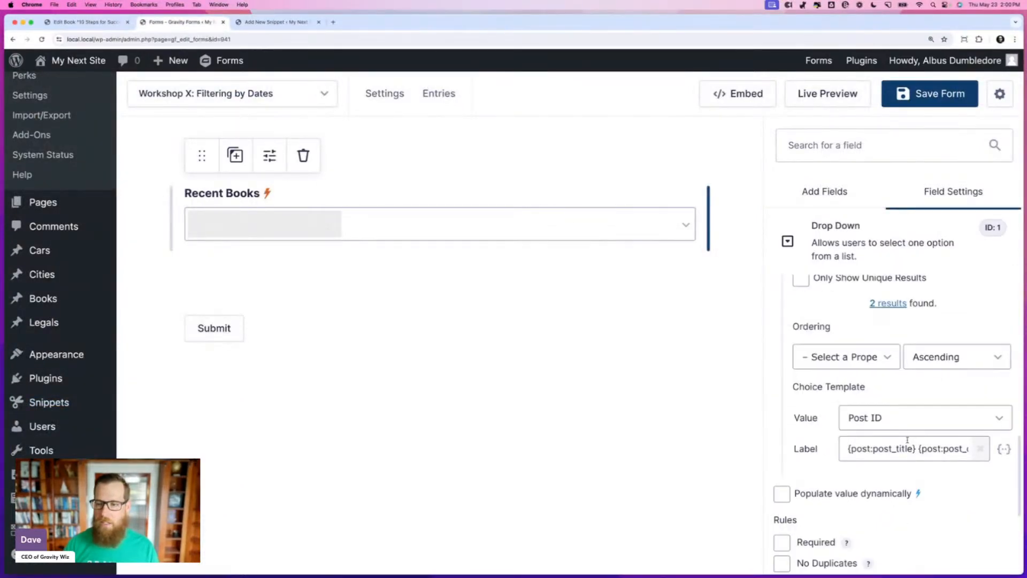
pyautogui.scroll(-1, 897, 397)
pyautogui.scroll(5, 896, 397)
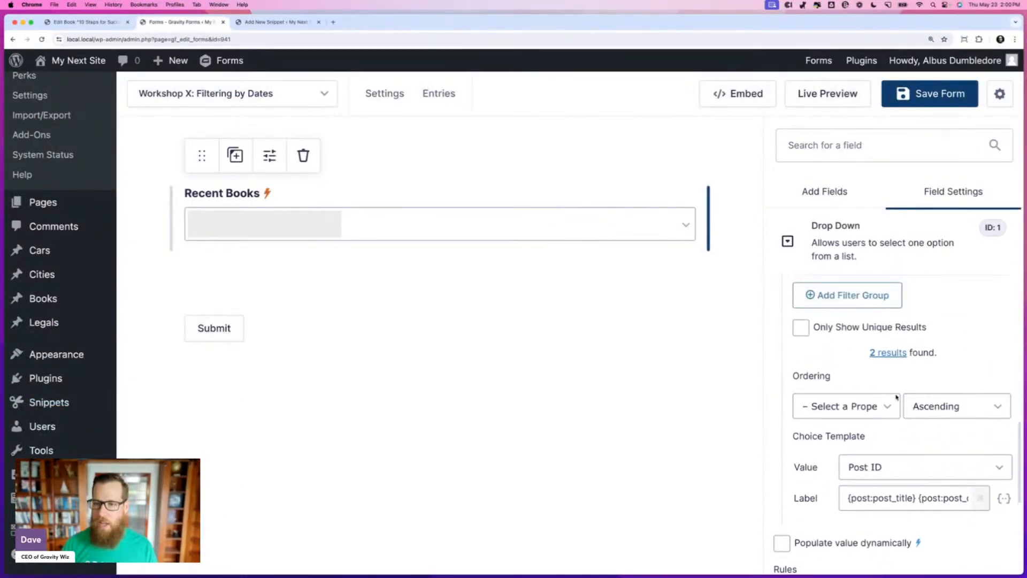
pyautogui.click(867, 378)
pyautogui.press('super+a')
pyautogui.press('BackSpace')
pyautogui.write('{1 year ago}')
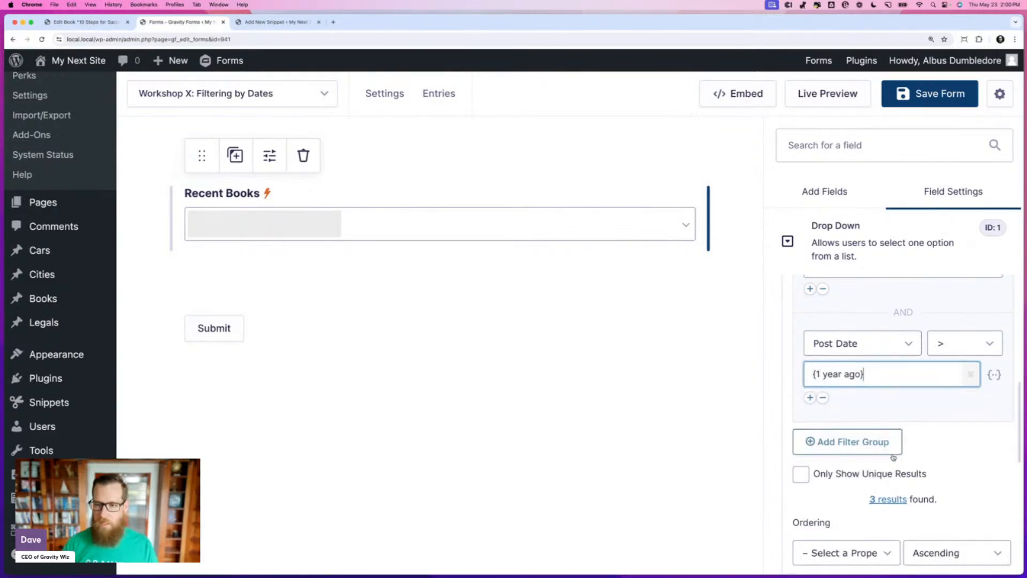
# - Preview the filtered Recent Books results, check the post dates in their labels, and close the preview
pyautogui.scroll(-1, 893, 458)
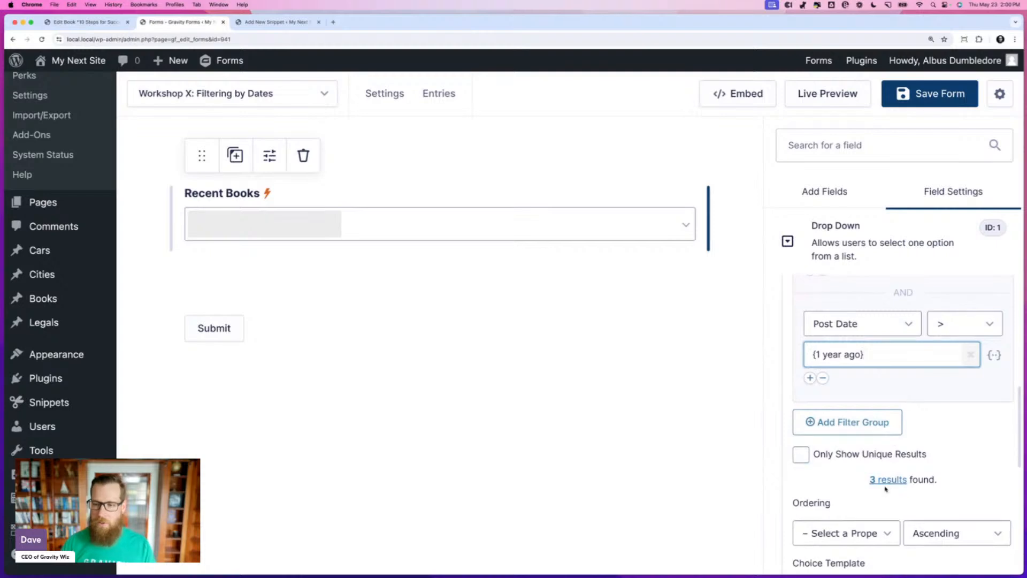
pyautogui.click(884, 481)
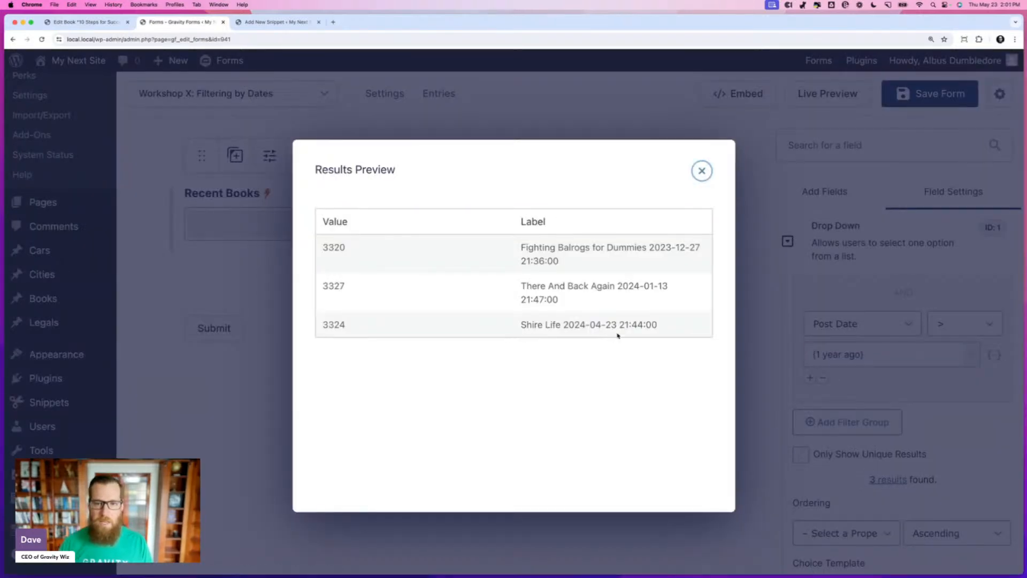
pyautogui.doubleClick(659, 247)
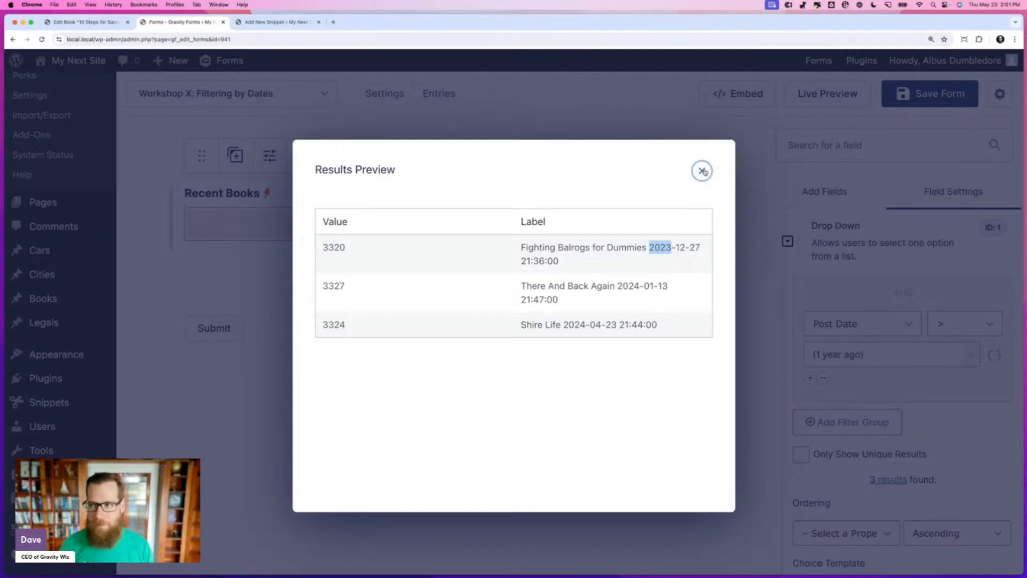
pyautogui.click(702, 171)
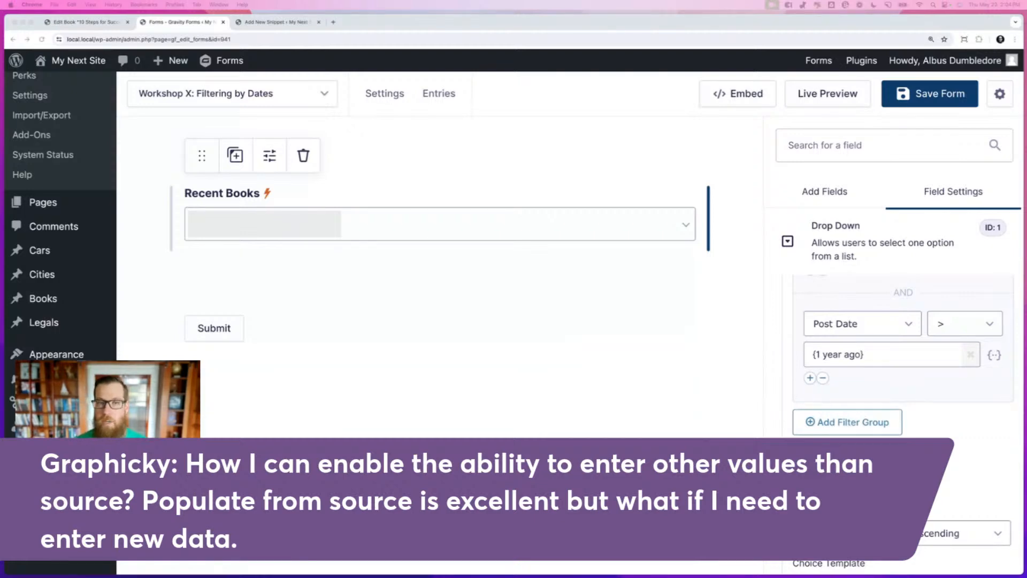
# - Review the description, instructions and code on the Enable "Add New" Option snippet library page
pyautogui.moveTo(1024, 155); pyautogui.dragTo(601, 32)
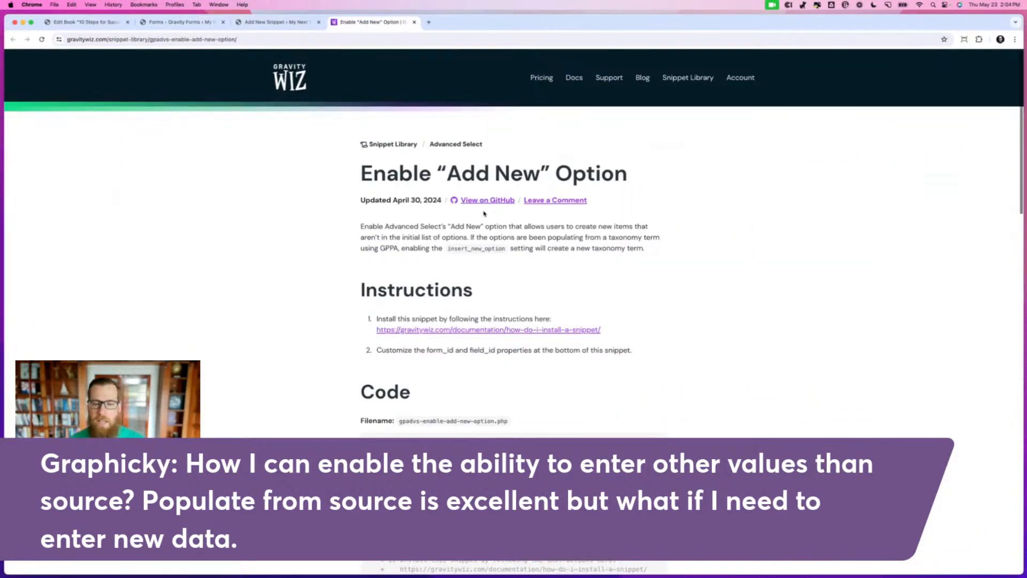
pyautogui.scroll(-5, 484, 213)
pyautogui.scroll(-1, 484, 213)
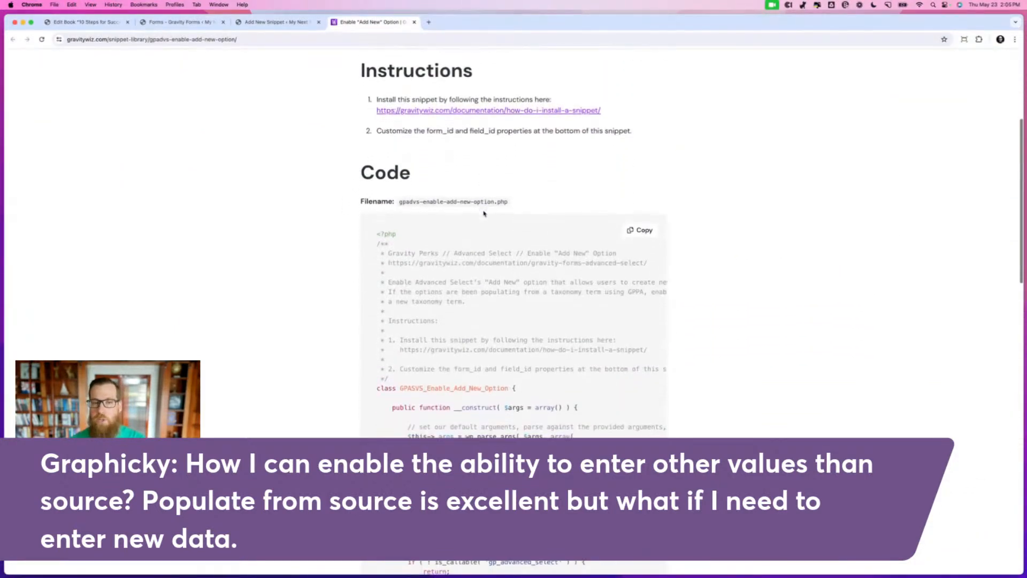
pyautogui.scroll(-1, 484, 213)
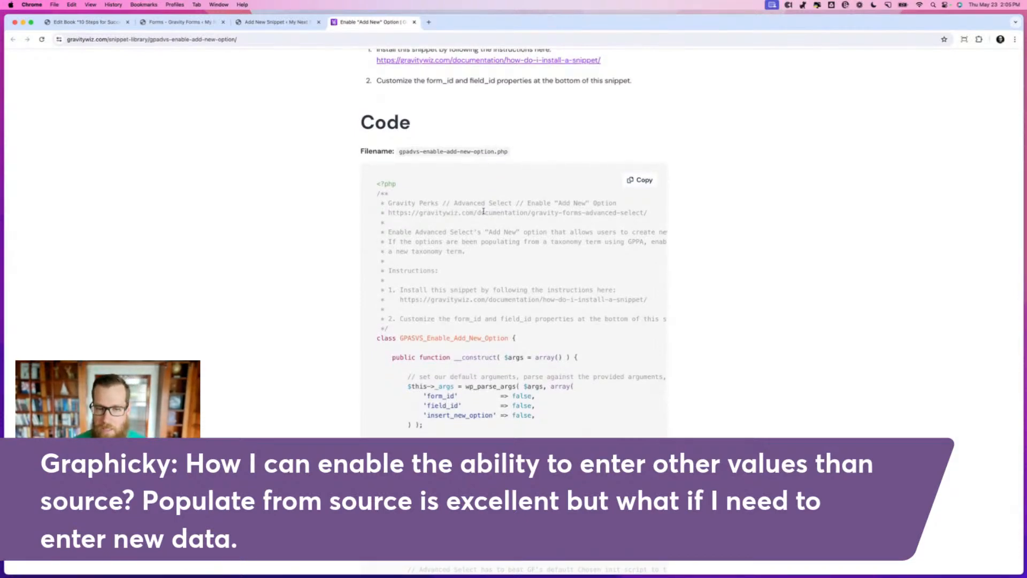
pyautogui.scroll(7, 484, 211)
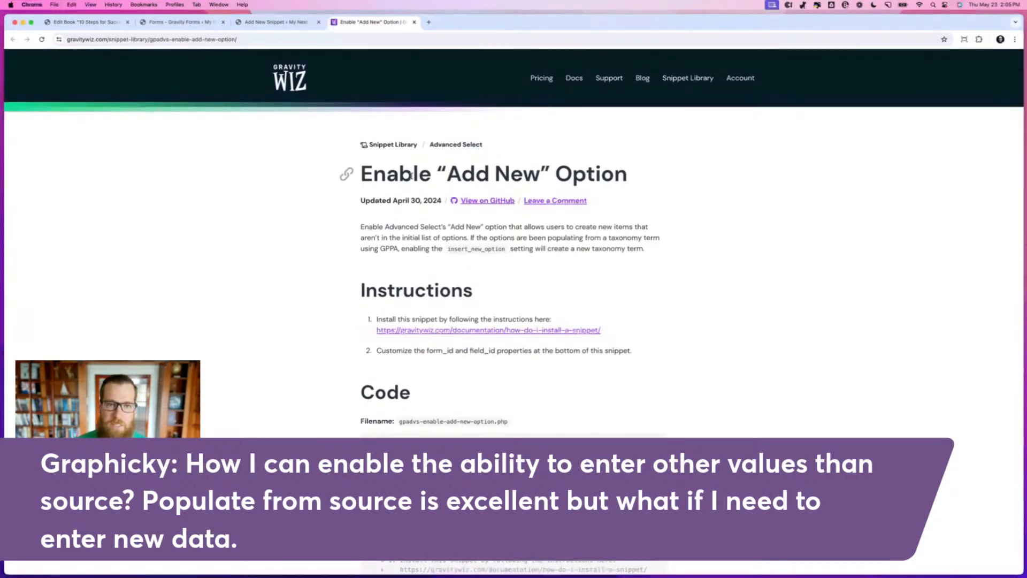
pyautogui.scroll(-3, 409, 176)
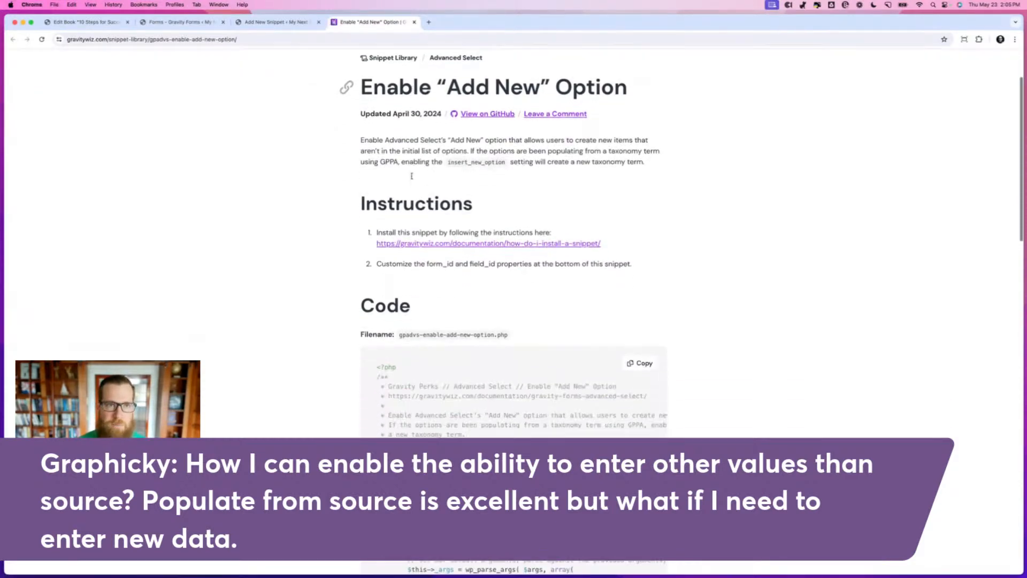
# - Close the snippet library page and activate the Advanced Select Enable "Add New" Option snippet in the site's snippets list
pyautogui.press('super+w')
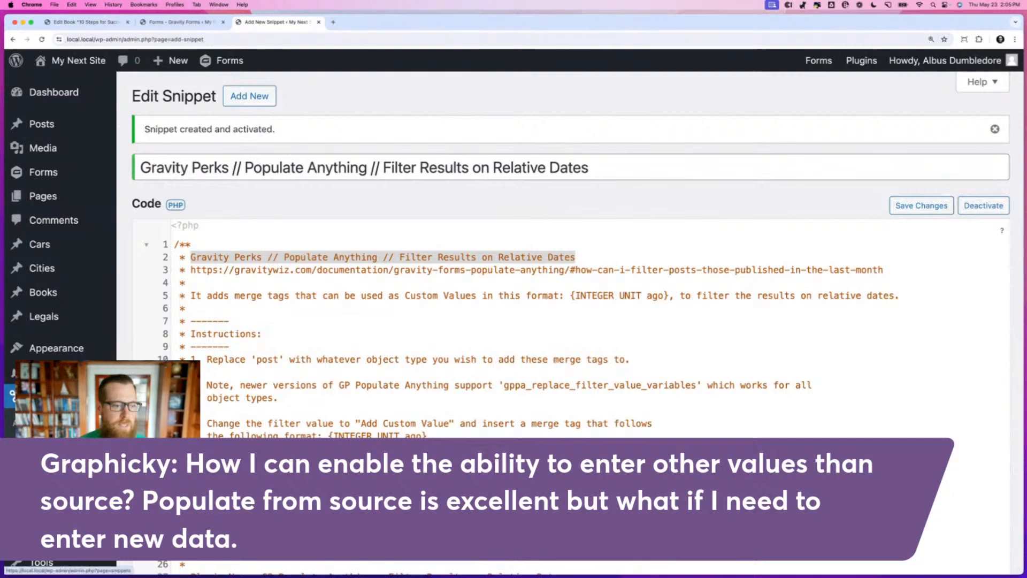
pyautogui.click(45, 423)
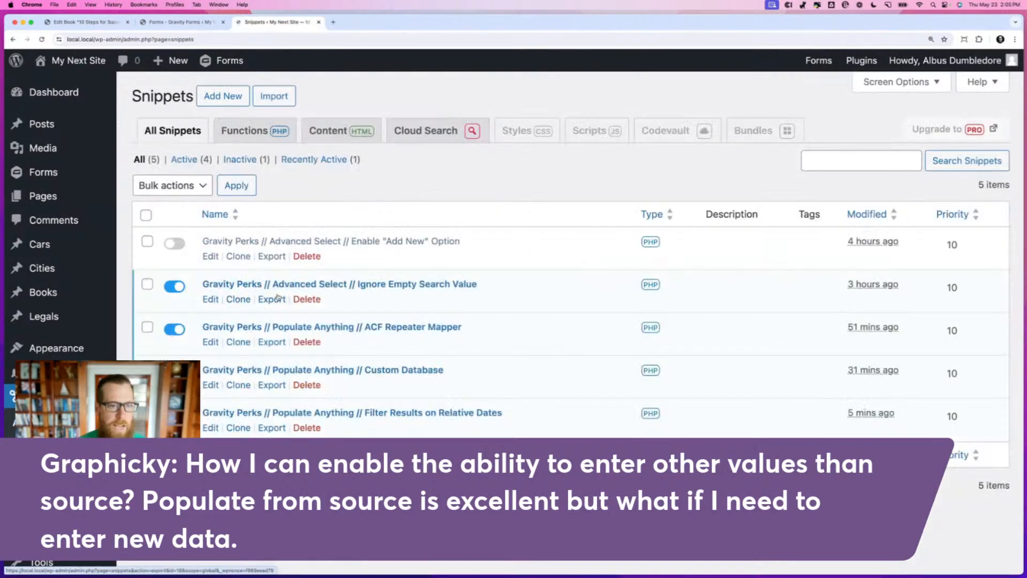
pyautogui.click(170, 242)
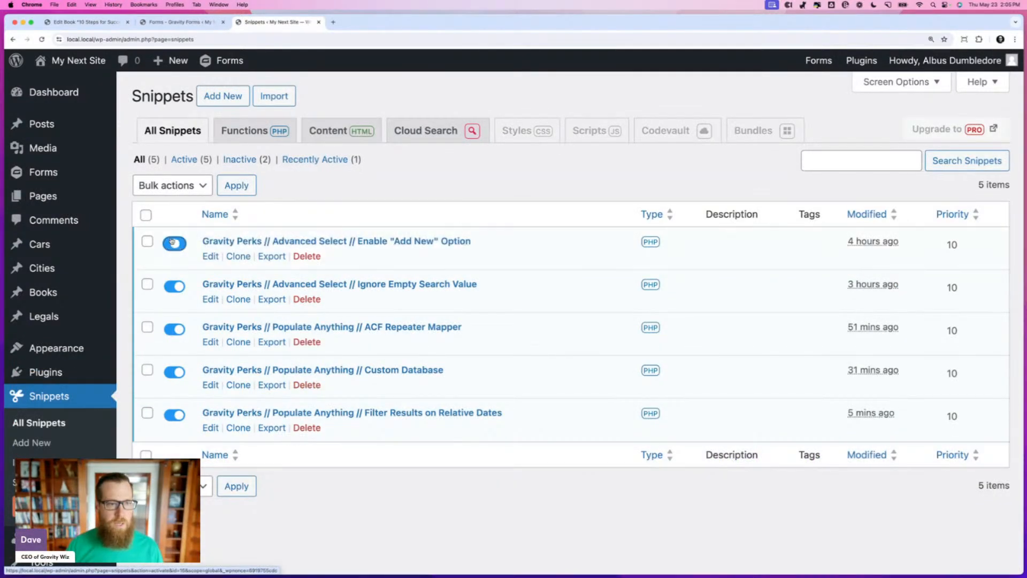
# - Open the Enable "Add New" Option snippet and examine the form_id, field_id and insert_new_option settings in its closing configuration
pyautogui.click(229, 243)
pyautogui.scroll(-20, 322, 353)
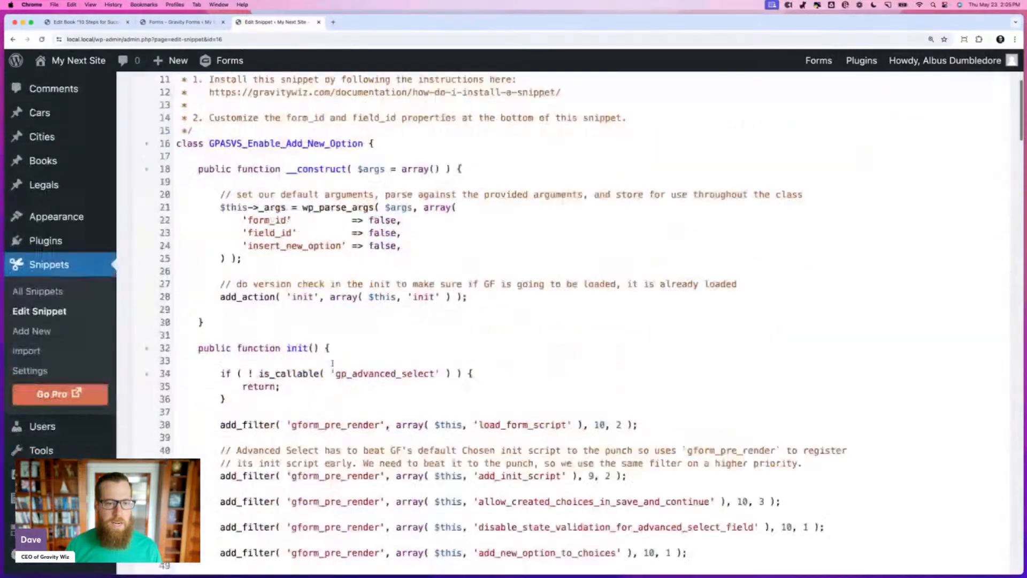
pyautogui.scroll(-10, 332, 364)
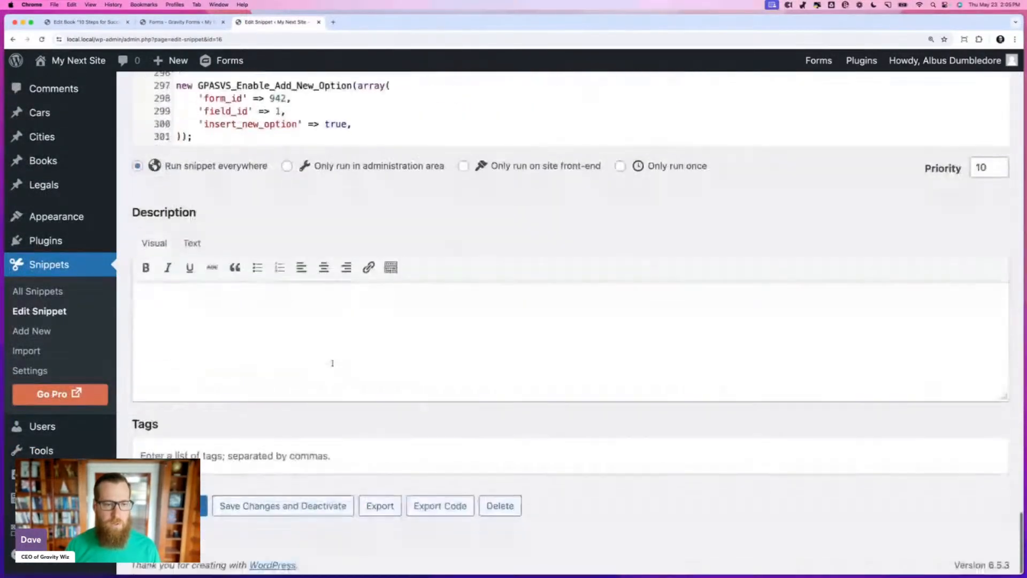
pyautogui.scroll(5, 332, 363)
pyautogui.doubleClick(278, 290)
pyautogui.click(278, 303)
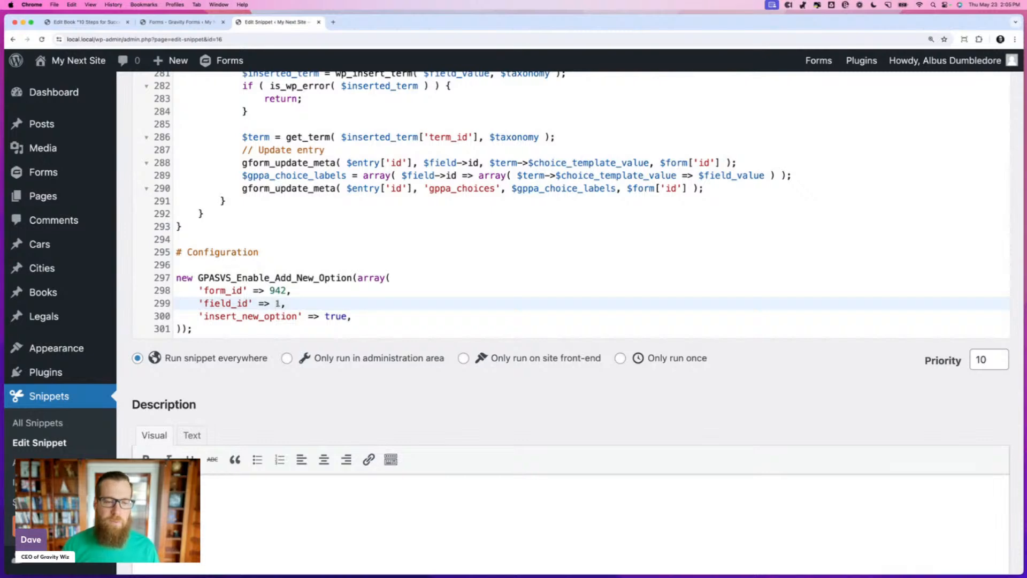
pyautogui.doubleClick(259, 316)
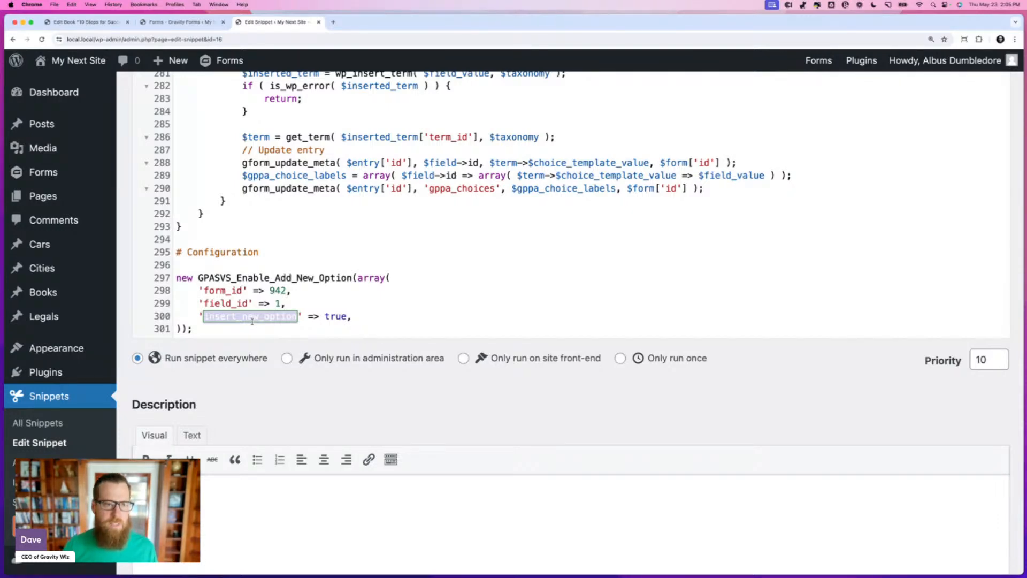
# - Return to the form editor, search the forms for "workshop" and open Workshop X: Add New Option
pyautogui.click(167, 24)
pyautogui.click(239, 93)
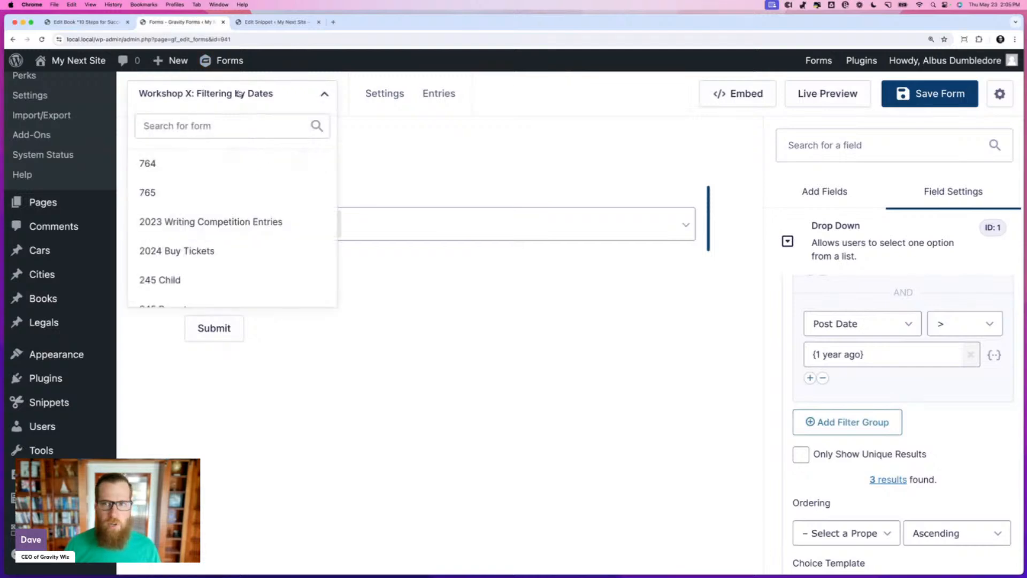
pyautogui.click(819, 61)
pyautogui.write('workshop')
pyautogui.press('Down')
pyautogui.press('Down')
pyautogui.press('Up')
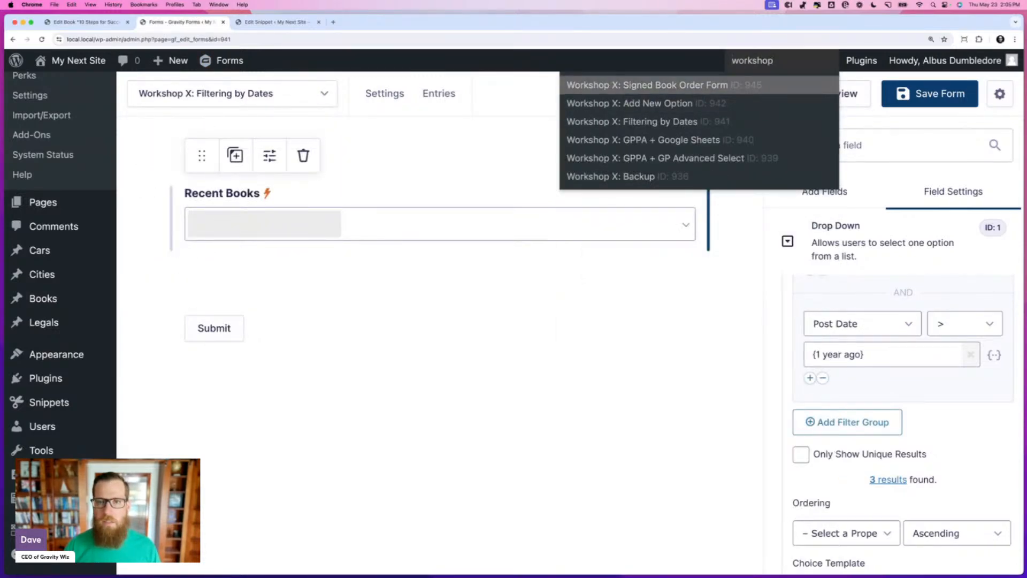
pyautogui.press('Down')
pyautogui.press('Down')
pyautogui.press('Up')
pyautogui.press('Return')
pyautogui.press('Return')
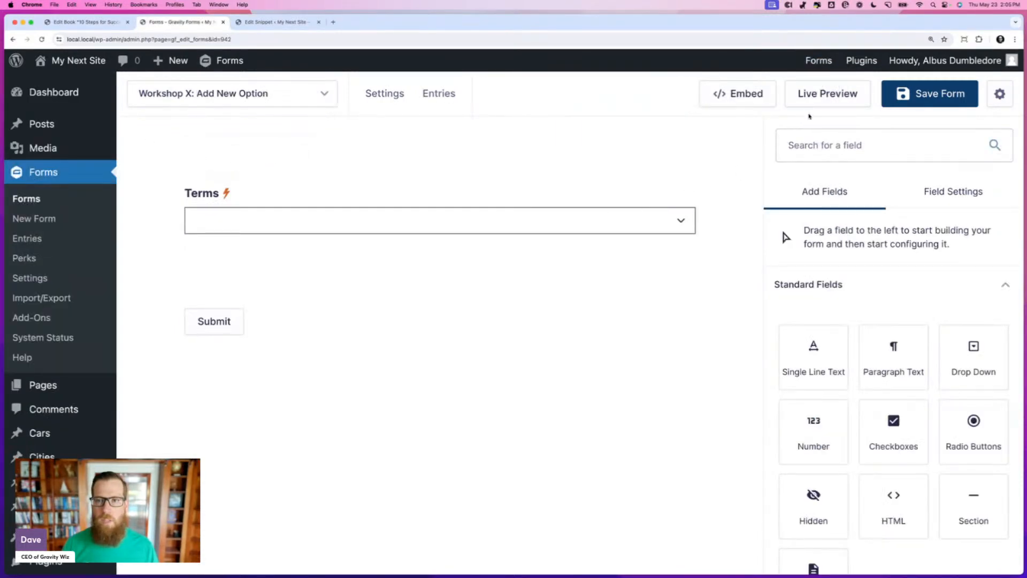
# - Open the form's live preview, add "Arcane" as a new option in the Terms field and submit the form
pyautogui.click(827, 93)
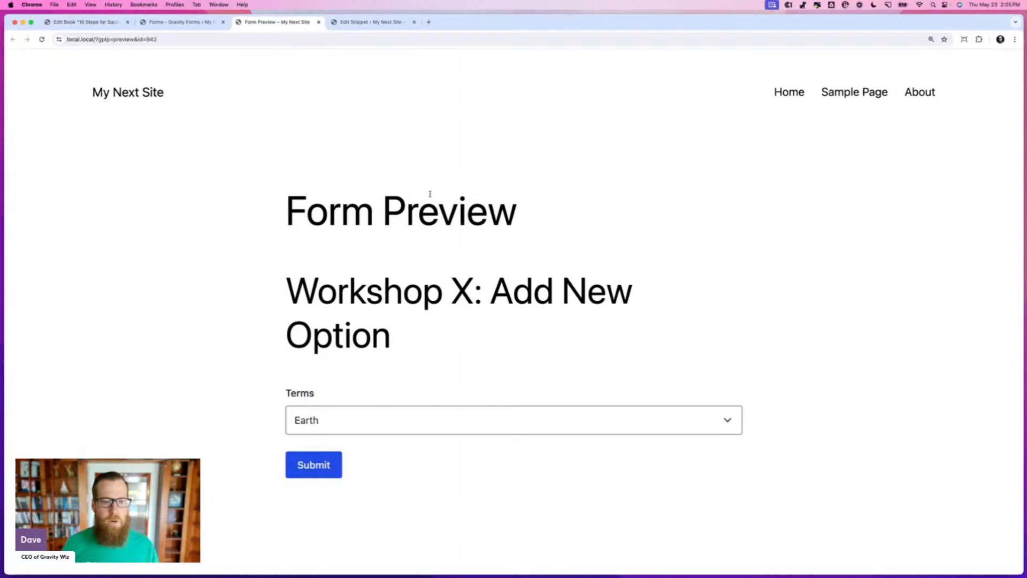
pyautogui.scroll(-3, 420, 214)
pyautogui.click(347, 335)
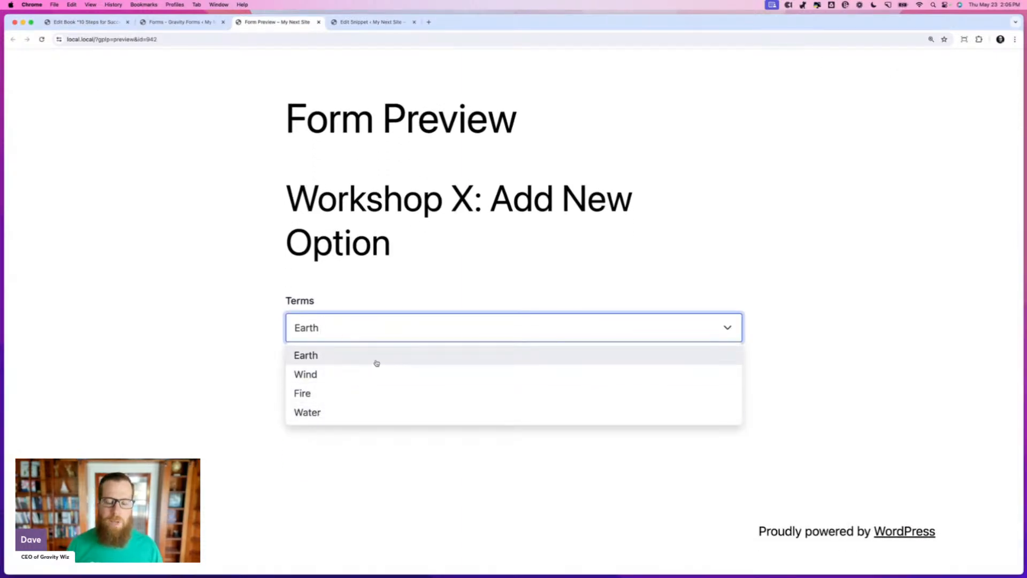
pyautogui.write('Arcane')
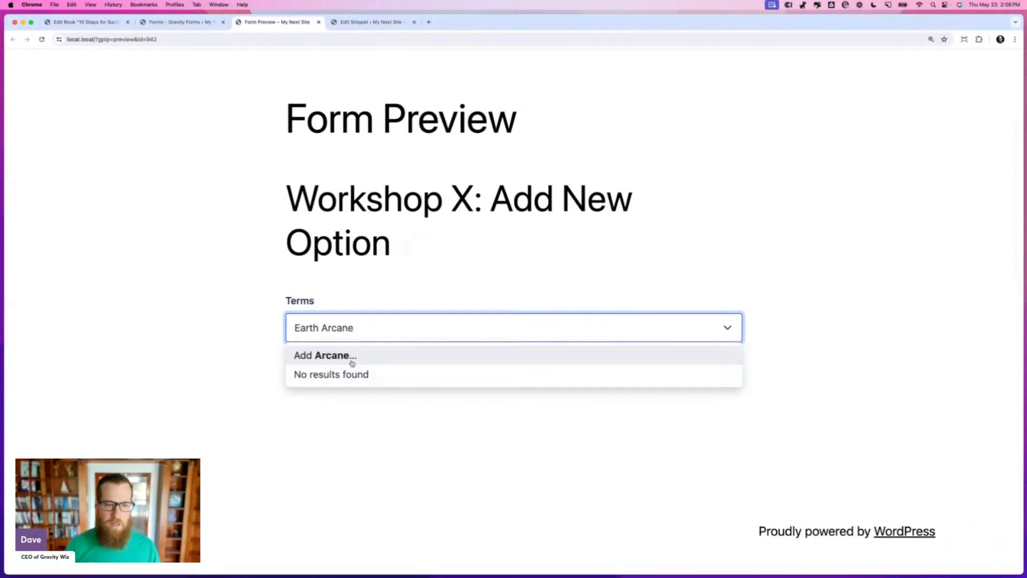
pyautogui.click(331, 360)
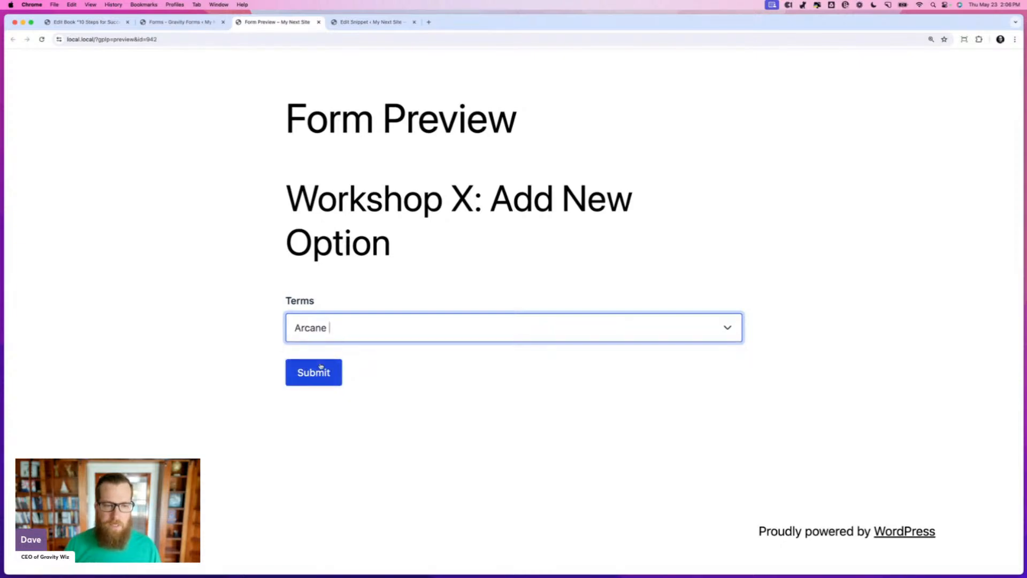
pyautogui.click(310, 374)
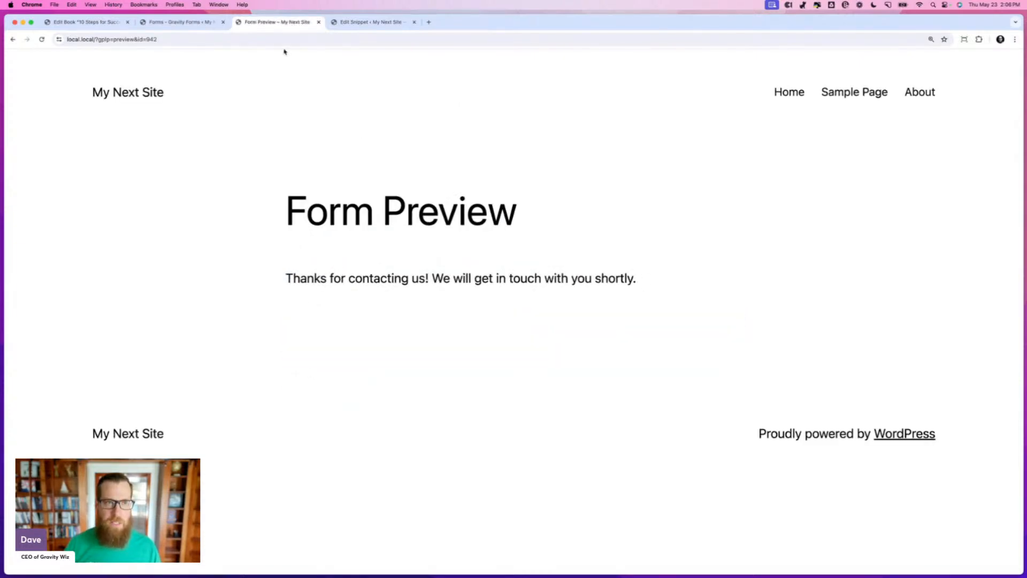
# - Load the form preview afresh and expand the Terms choices to check for the submitted term
pyautogui.click(196, 27)
pyautogui.click(257, 28)
pyautogui.click(261, 39)
pyautogui.press('Return')
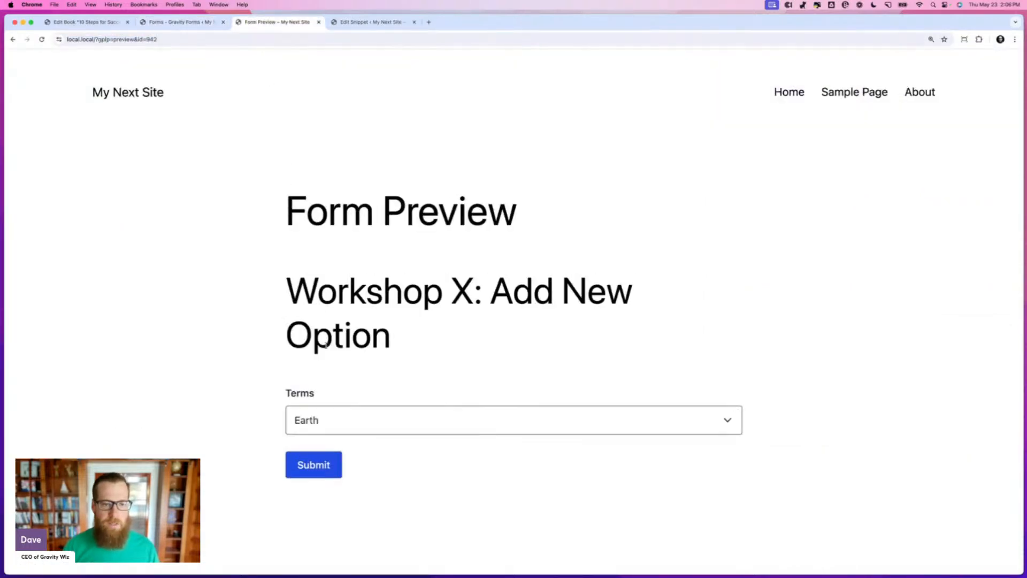
pyautogui.click(330, 430)
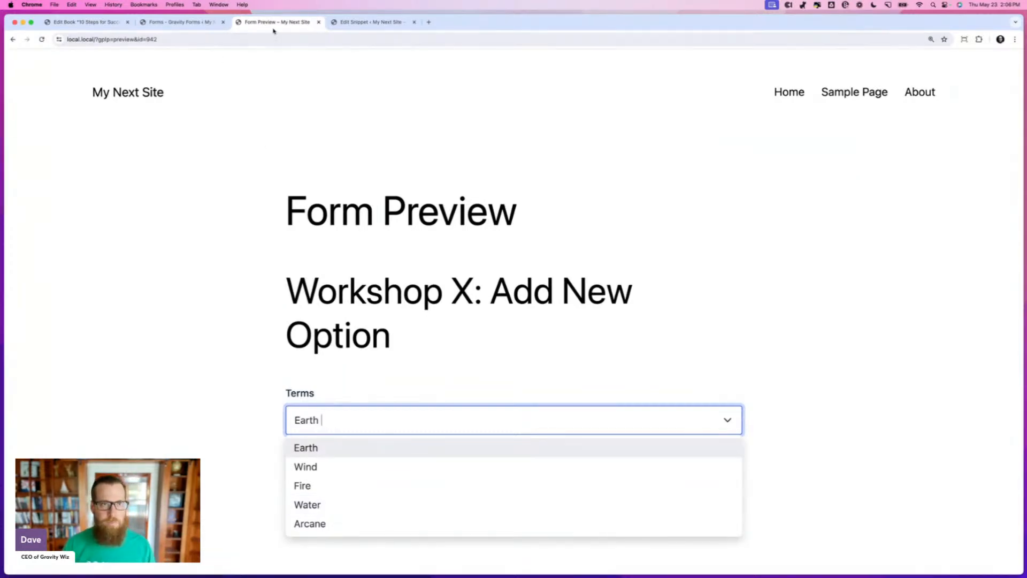
# - Open the Terms field's settings in the form editor and examine its dynamic choice population type and filters
pyautogui.click(199, 24)
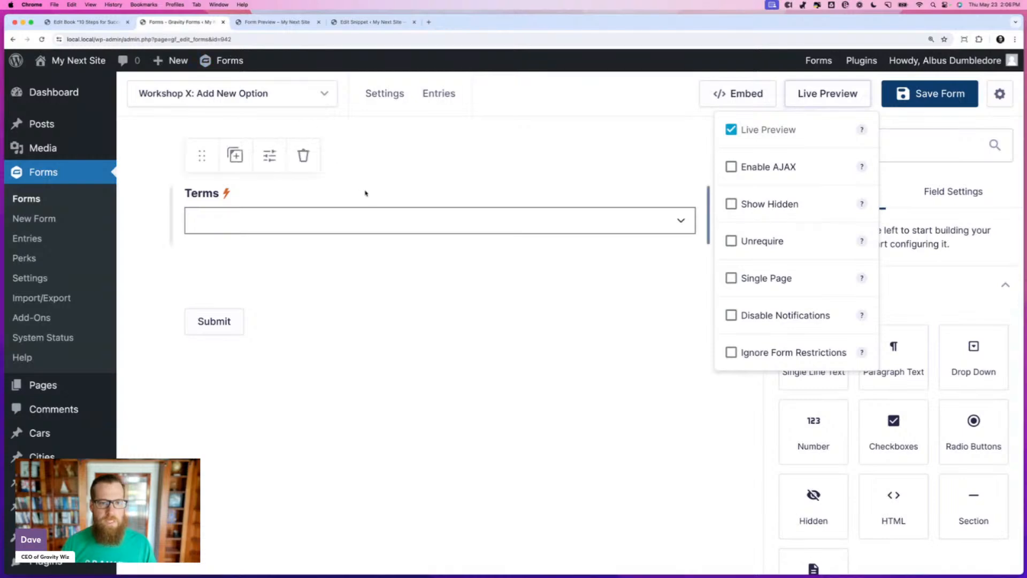
pyautogui.click(383, 221)
pyautogui.scroll(-3, 856, 407)
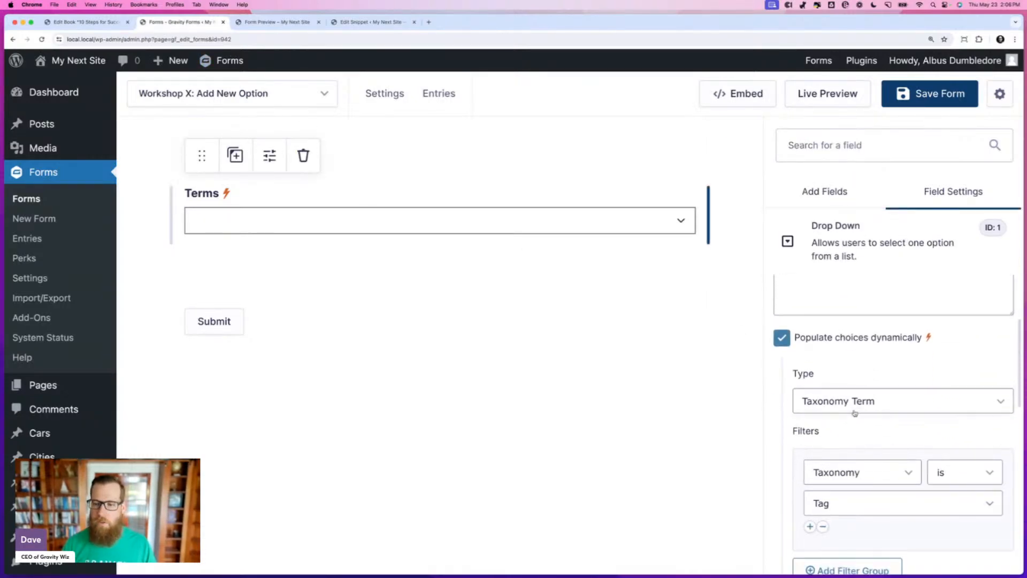
pyautogui.scroll(-3, 871, 403)
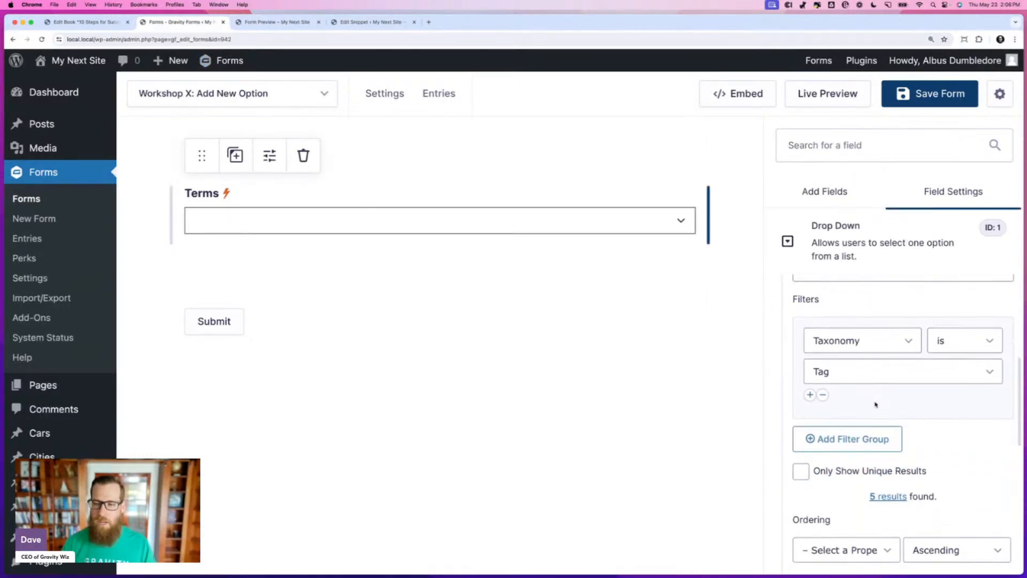
# - Open the site's post tags in a separate tab, check the list for the submitted term, and close the tags and form preview tabs
pyautogui.scroll(1, 875, 404)
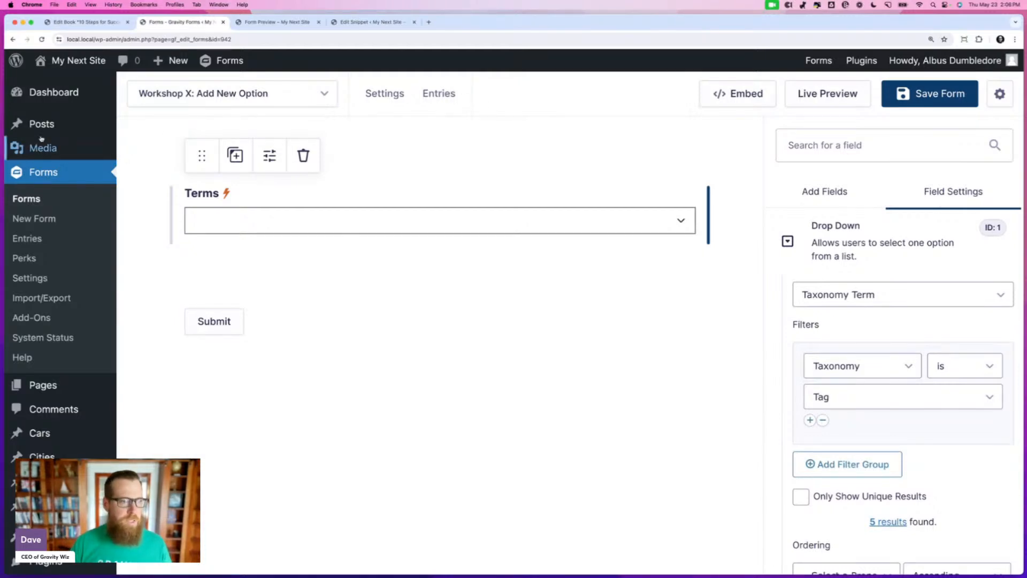
pyautogui.moveTo(45, 124)
pyautogui.keyDown('super'); pyautogui.click(138, 190); pyautogui.keyUp('super')
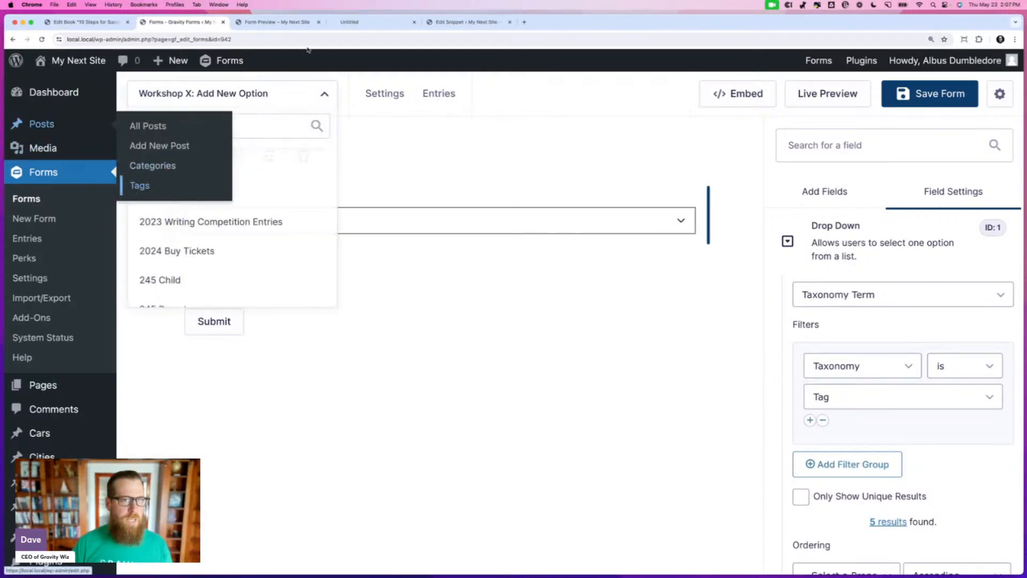
pyautogui.click(374, 21)
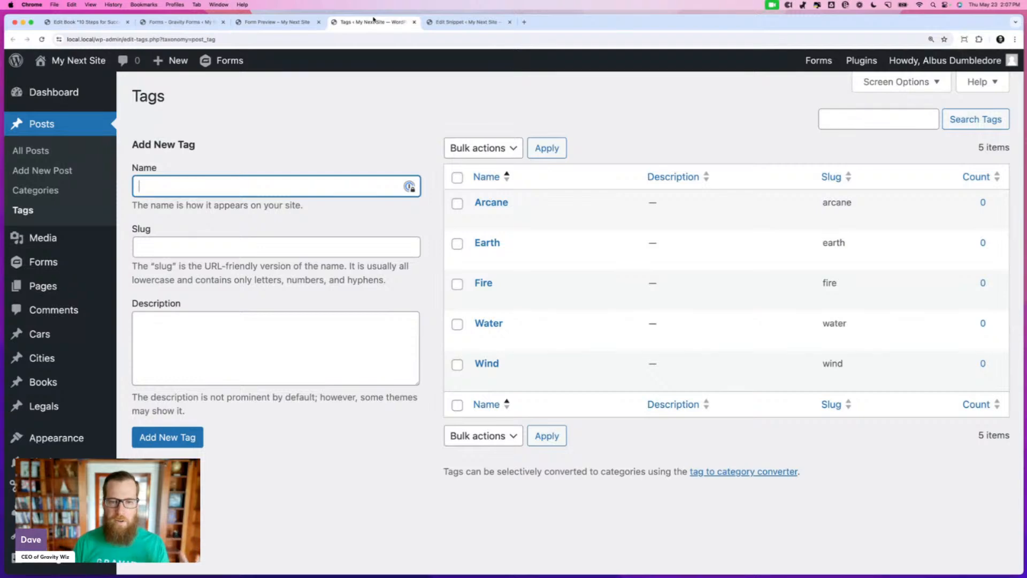
pyautogui.moveTo(497, 206)
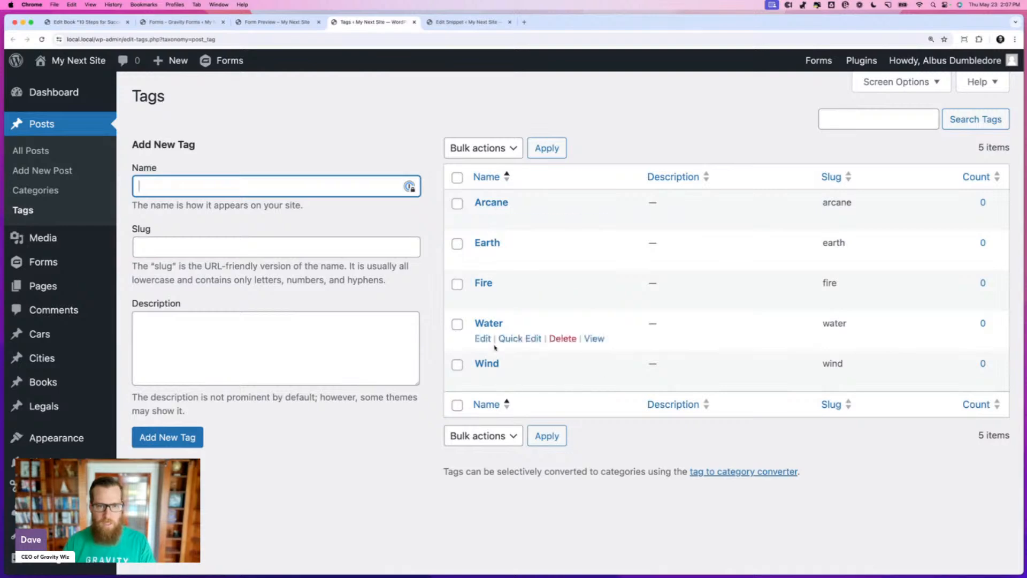
pyautogui.press('super+w')
pyautogui.press('super+w')
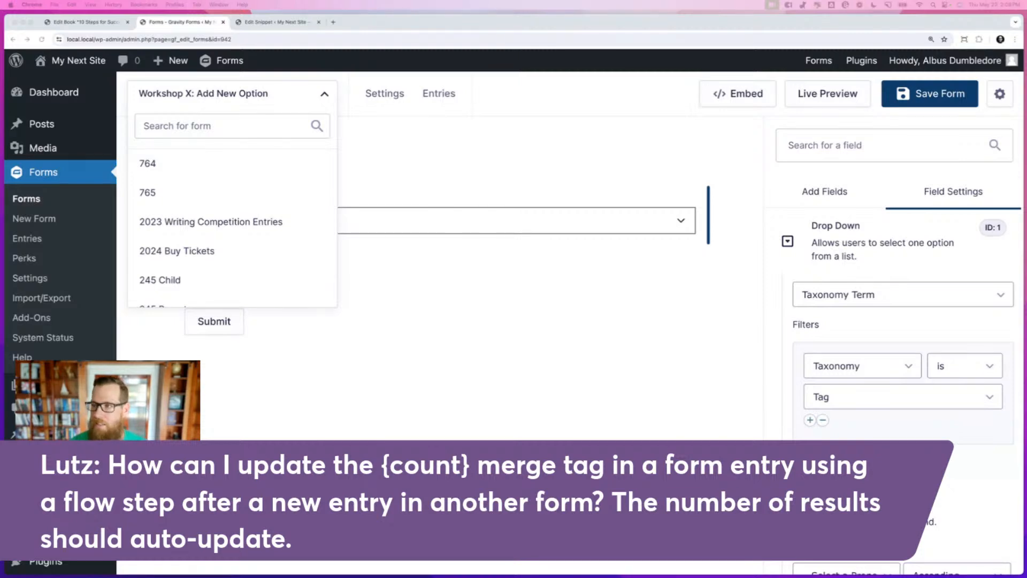
# - Bring the gpdtc-recalc.php snippet page into the browser window and highlight line 26 and the gform_get_input_value filter name
pyautogui.moveTo(786, 102); pyautogui.dragTo(570, 33)
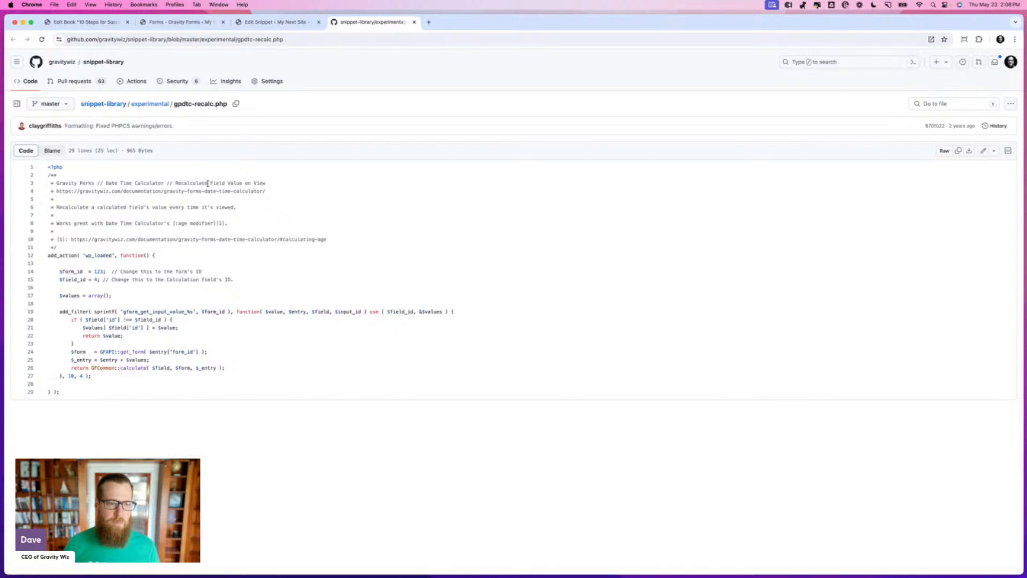
pyautogui.click(30, 368)
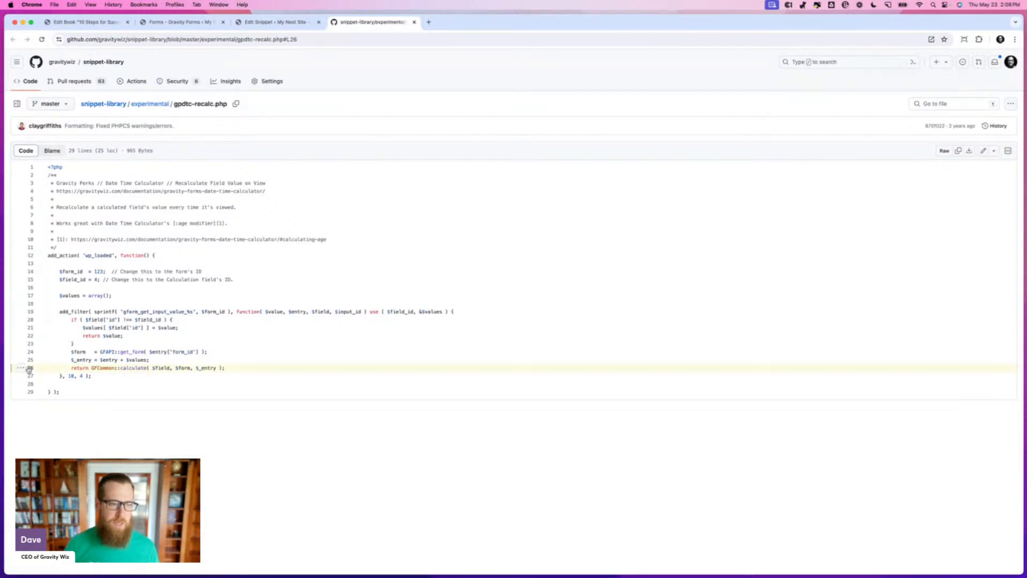
pyautogui.doubleClick(151, 311)
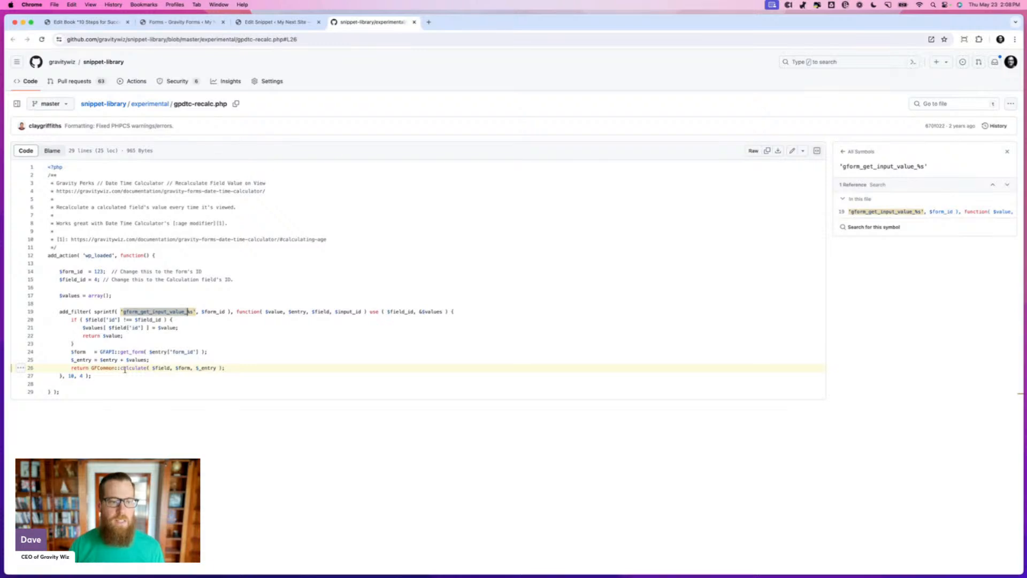
pyautogui.click(243, 368)
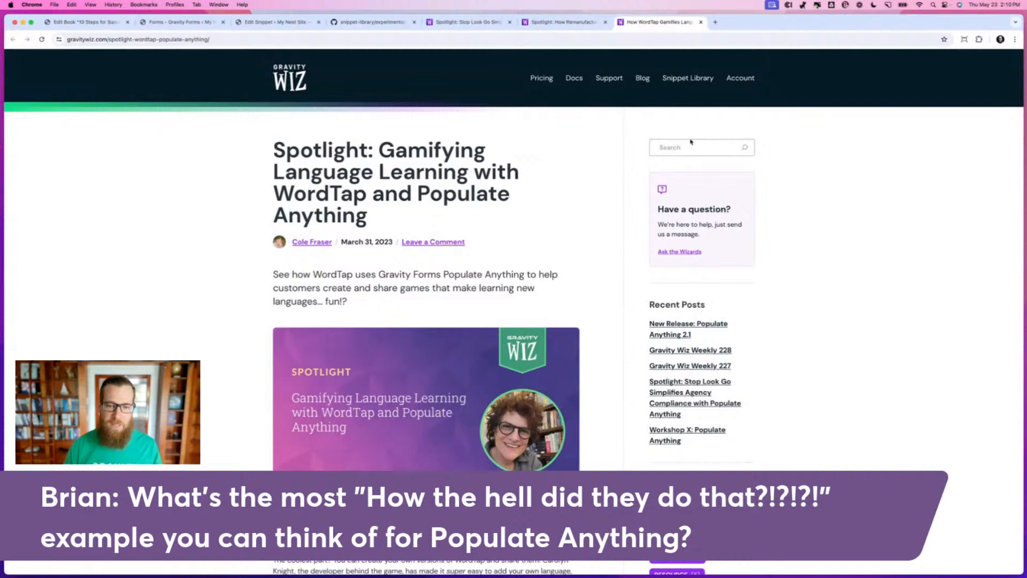
# - View the Populate Anything spotlight articles on Stop Look Go, membership registration and WordTap, already open in separate tabs
pyautogui.click(463, 24)
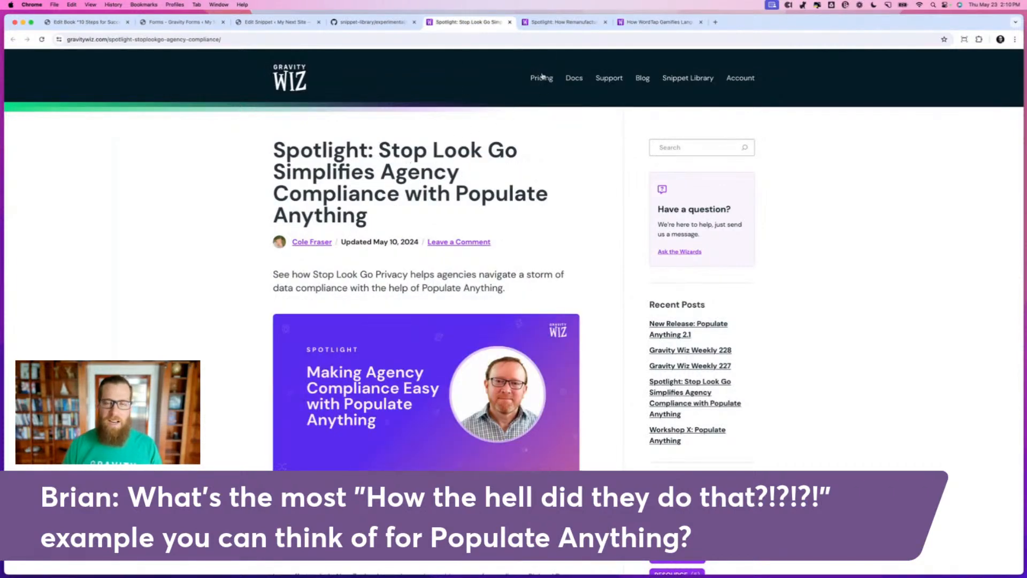
pyautogui.click(562, 24)
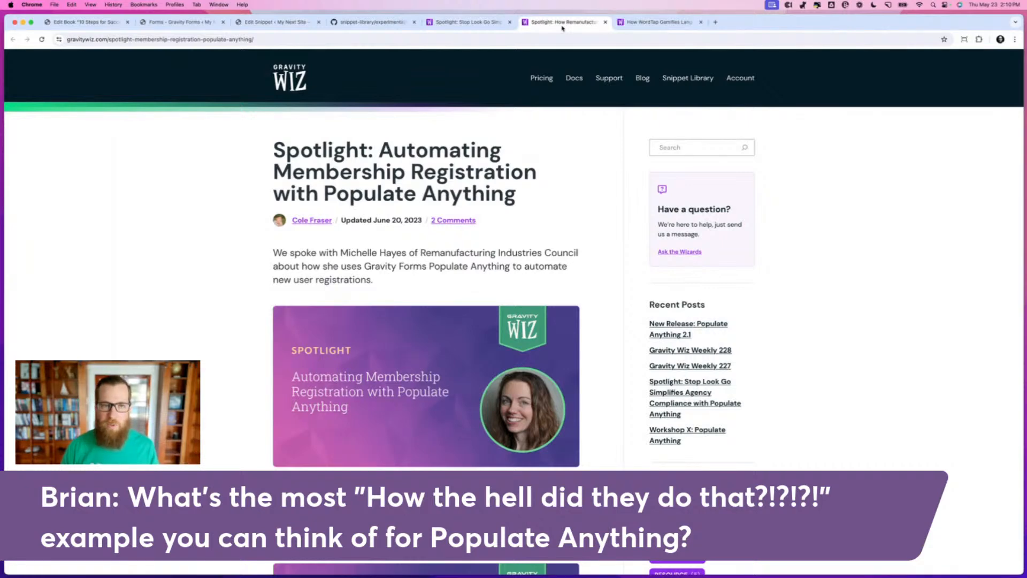
pyautogui.click(669, 23)
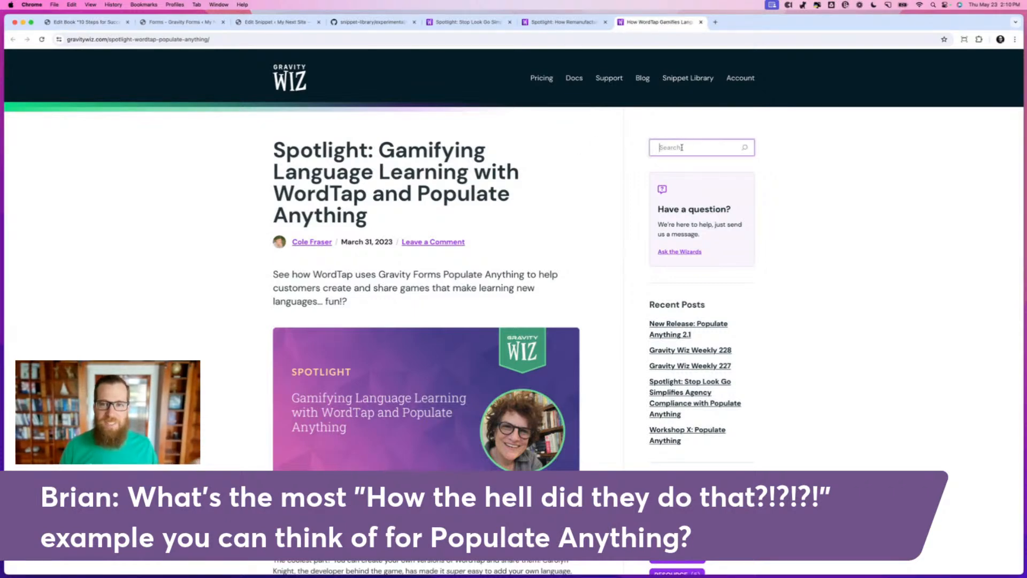
# - Search the Gravity Wiz site for "spotlight populate anything", clear the query and close the search
pyautogui.press('super+k')
pyautogui.write('spot')
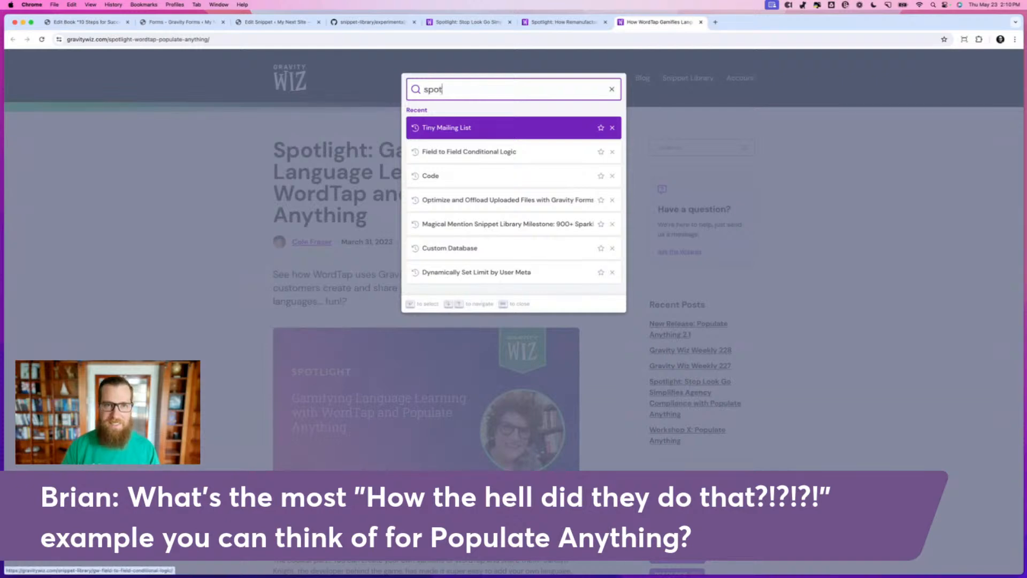
pyautogui.write('light popu')
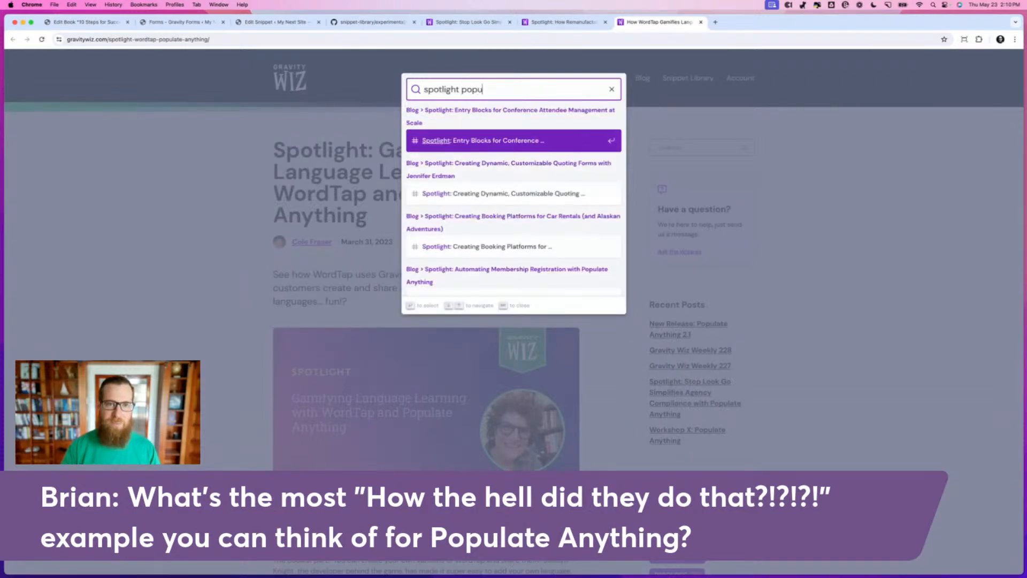
pyautogui.write('late anything')
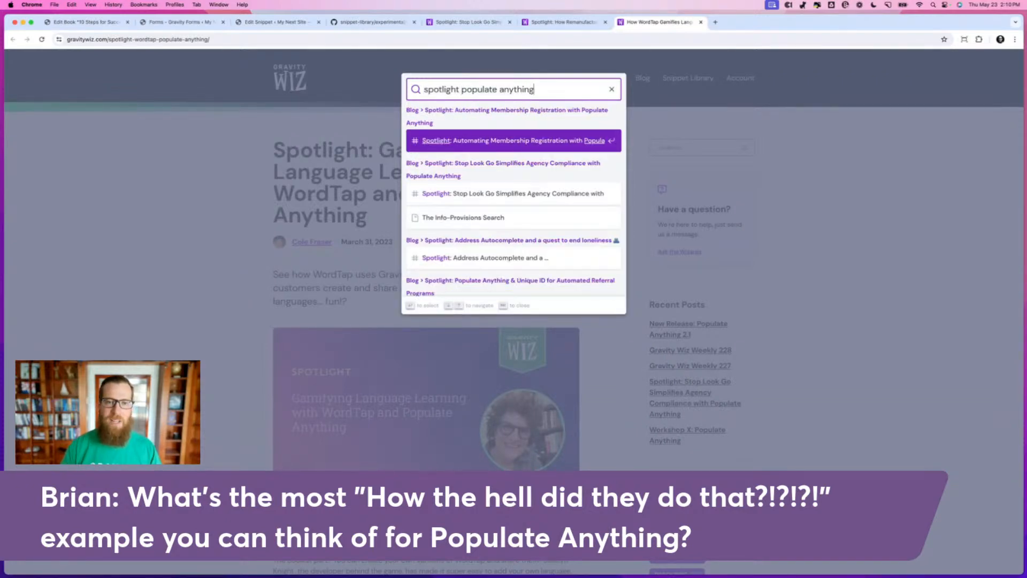
pyautogui.click(612, 89)
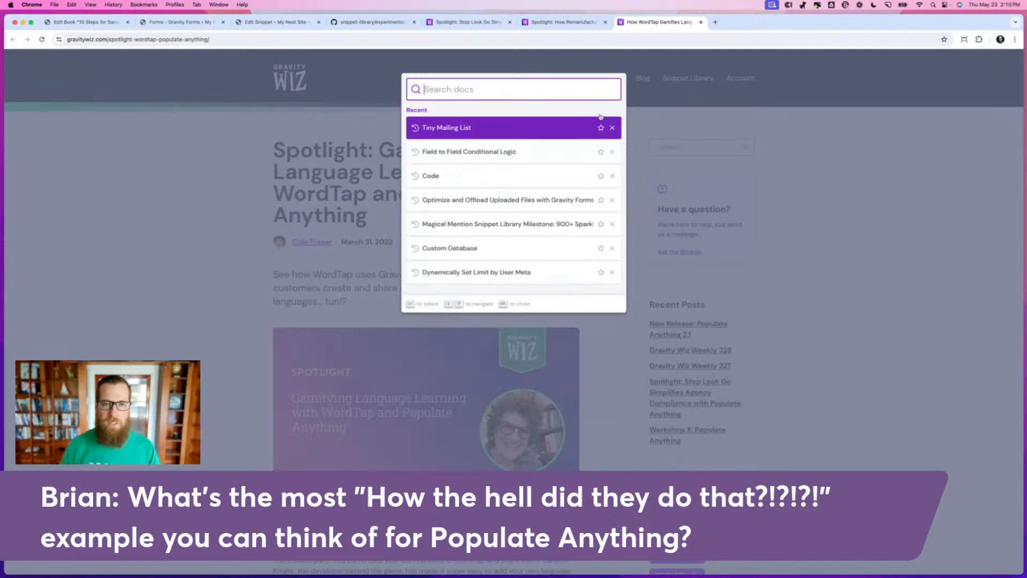
pyautogui.click(725, 124)
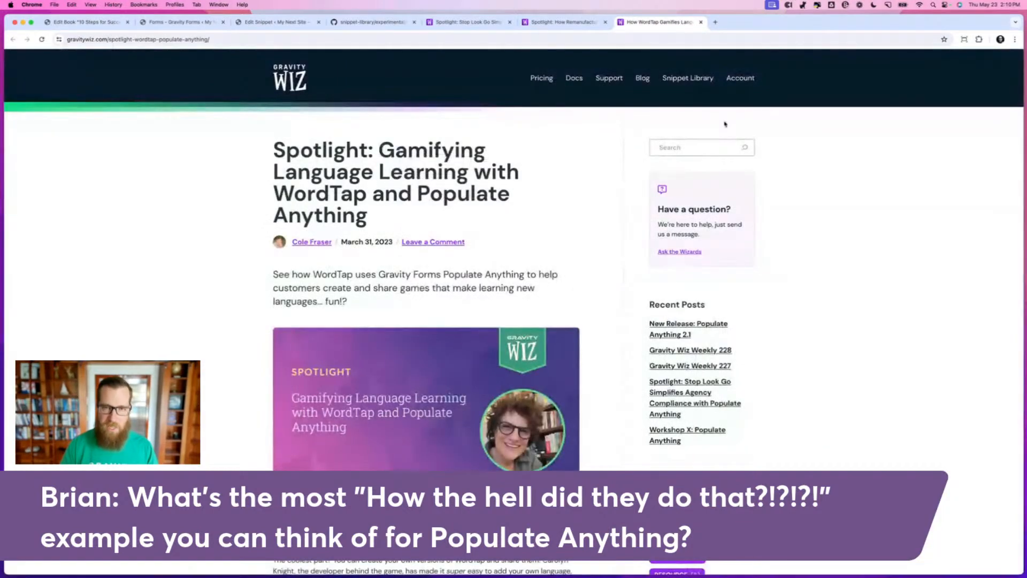
# - Repeat the site search for "spotlight populate anything", browse the listed articles and dismiss the search
pyautogui.press('super+k')
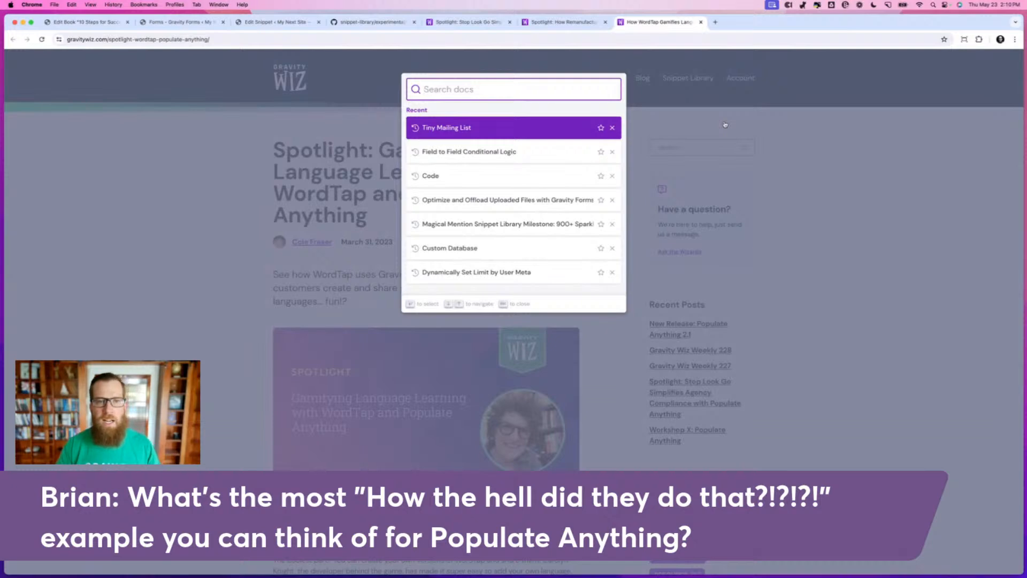
pyautogui.write('spotlight')
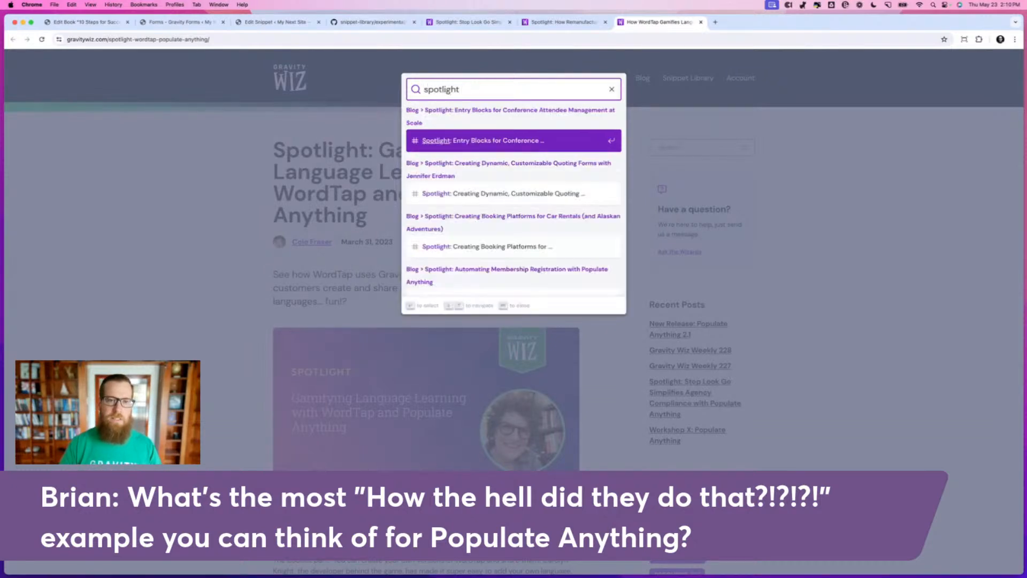
pyautogui.write(' populate anything')
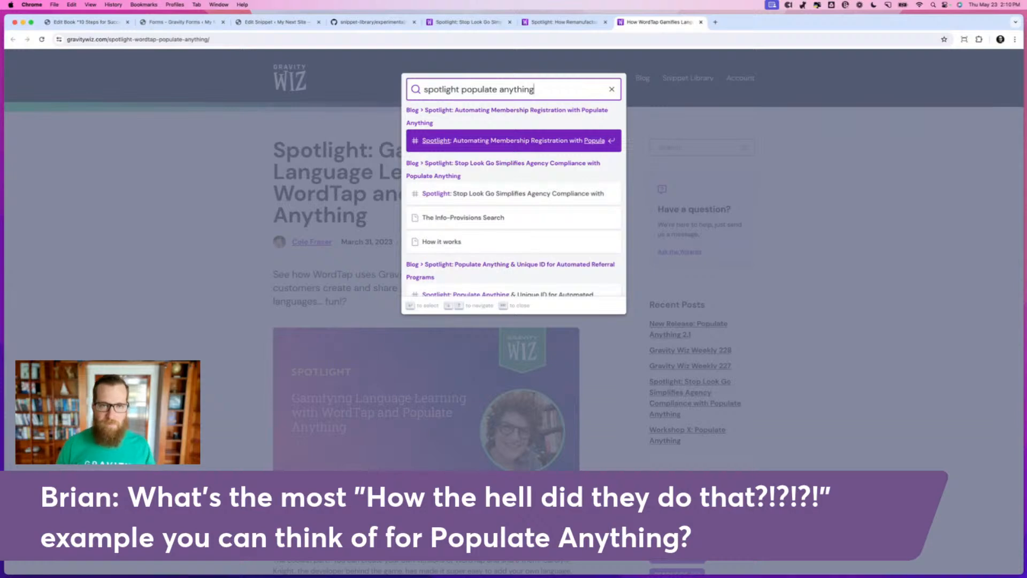
pyautogui.press('Down')
pyautogui.press('Down')
pyautogui.press('Up')
pyautogui.press('Escape')
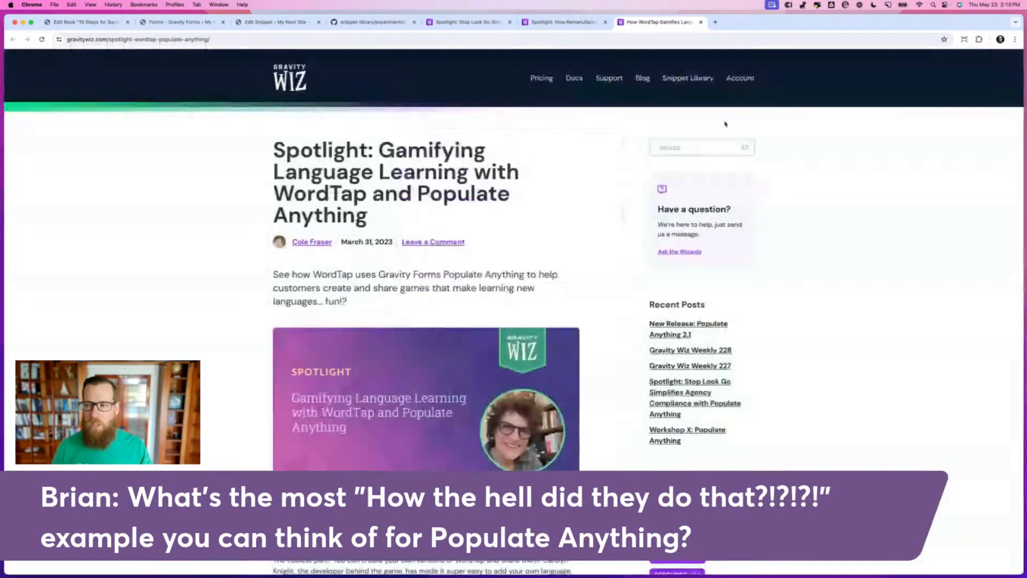